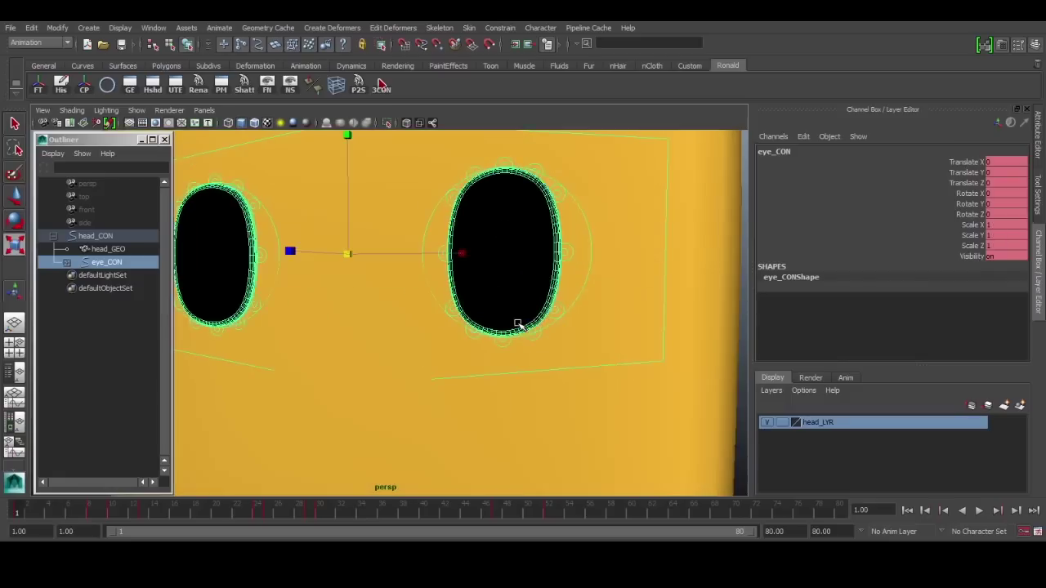
Step: Try moving the left eye control across the face of the head and undo the move
middle_click_drag(518, 325, 588, 396, "alt")
key("q")
left_click(659, 310)
left_click_drag(568, 343, 591, 350, "alt")
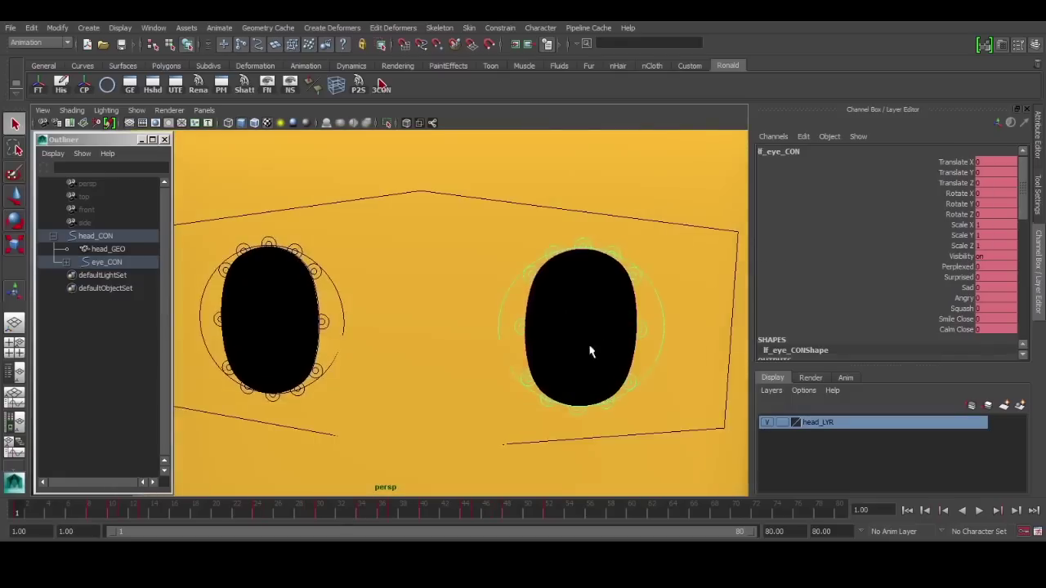
right_click_drag(591, 351, 554, 354, "alt")
middle_click_drag(553, 353, 575, 361, "alt")
key("w")
mouse_move(472, 404)
middle_mouse_down("shift")
mouse_move(564, 406)
mouse_move(462, 397)
middle_mouse_up("shift")
key("ctrl+z")
Step: Set head_LYR to reference, try moving the right eye control, and undo the move
key("q")
left_click(365, 329)
double_click(782, 423)
left_click(376, 307)
key("w")
middle_click_drag(535, 387, 510, 424, "shift")
key("ctrl+z")
middle_click_drag(569, 362, 546, 359, "alt")
right_click_drag(547, 358, 597, 364, "alt")
key("q")
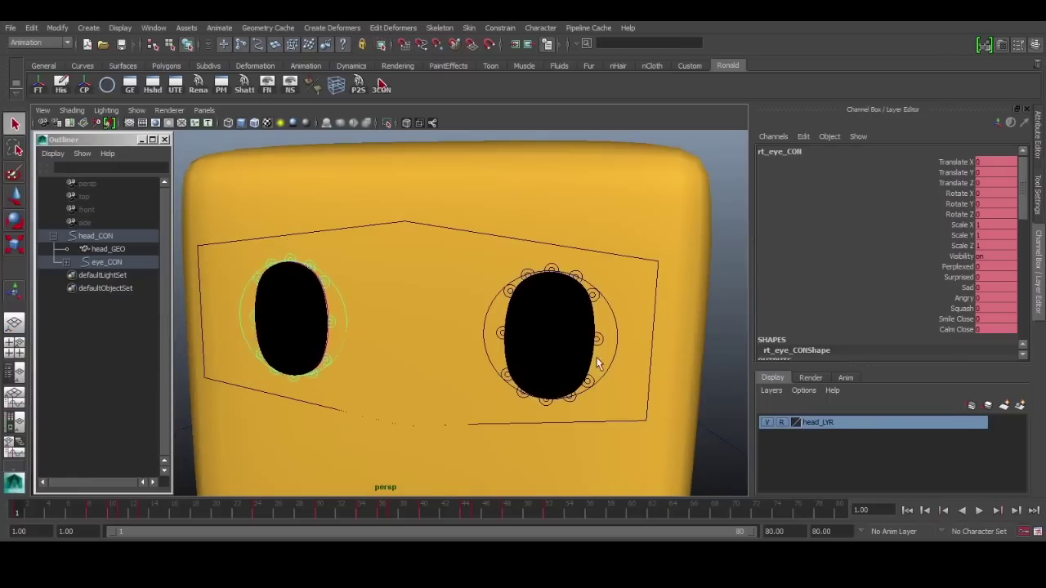
Step: Try moving the cluster control at the outer edge of the left eye, and check the name of its SDK handle
left_click(602, 341)
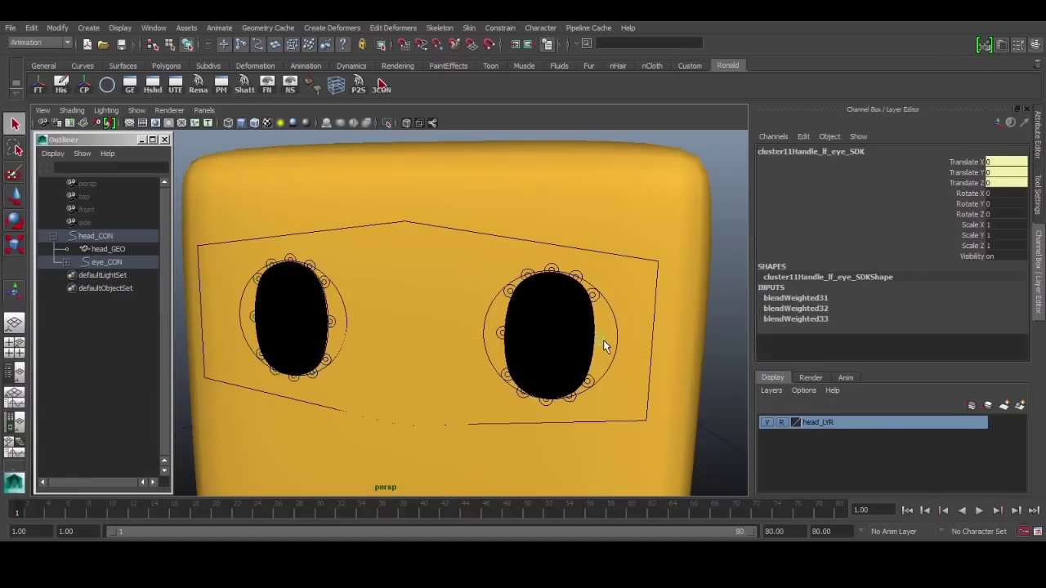
key("Up")
key("w")
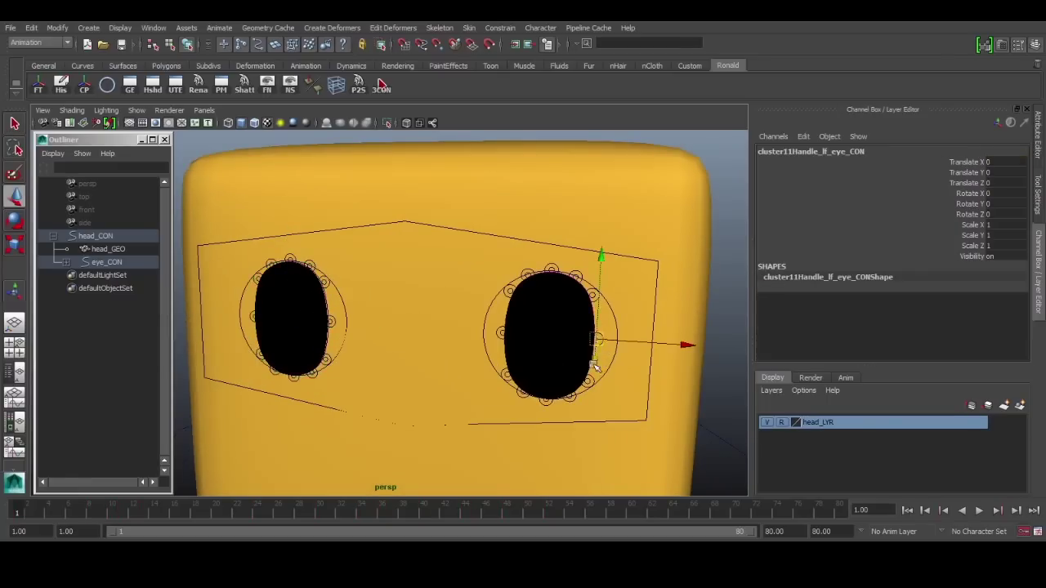
mouse_move(601, 342)
left_mouse_down()
mouse_move(525, 361)
mouse_move(590, 334)
left_mouse_up()
key("q")
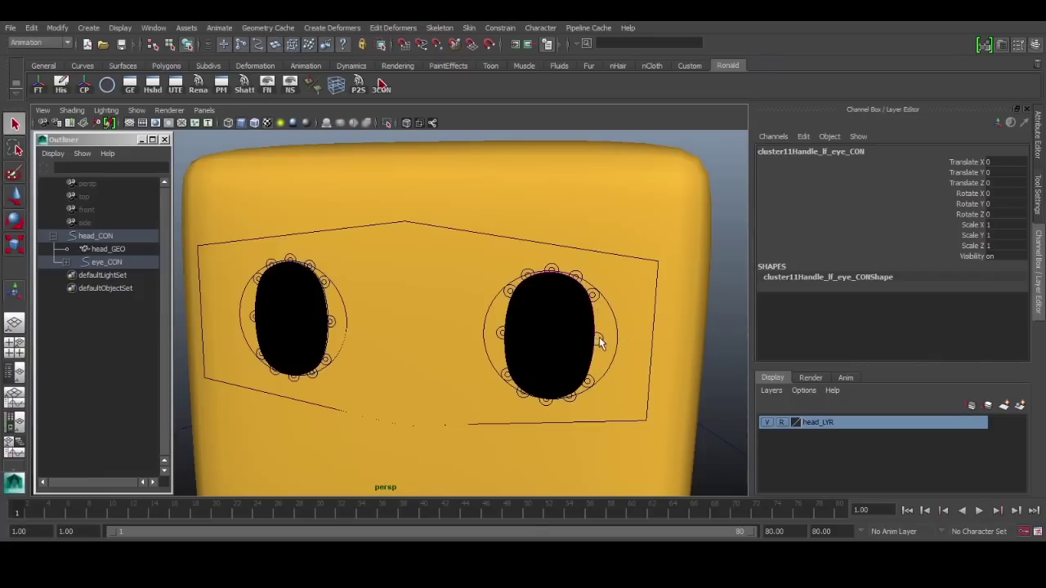
left_click(600, 335)
left_click(839, 152)
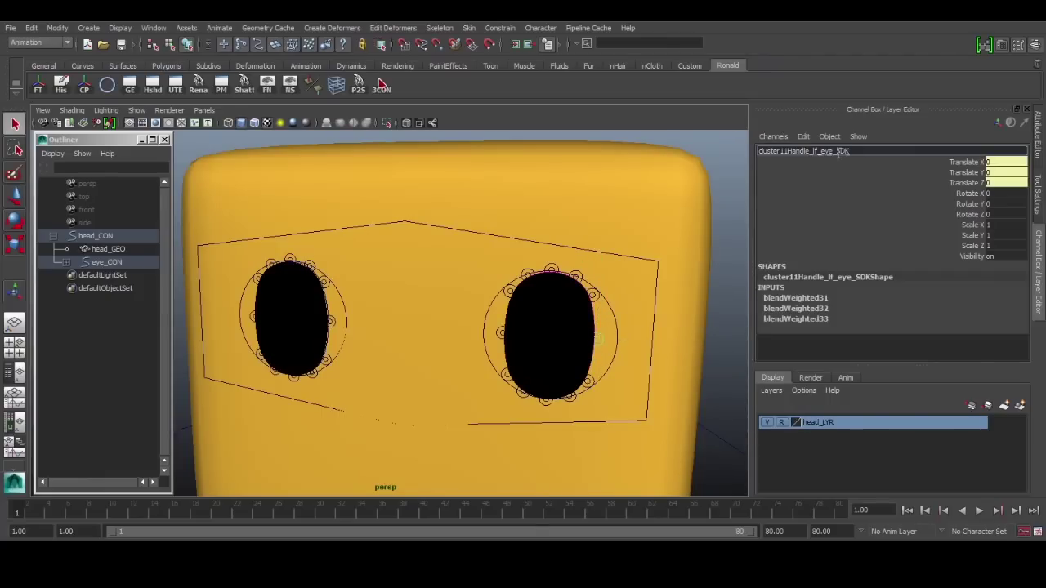
Step: Examine the left eye control's Perplexed, Surprised, Sad, Angry and Squash attributes and view the head from several angles
left_click(605, 297)
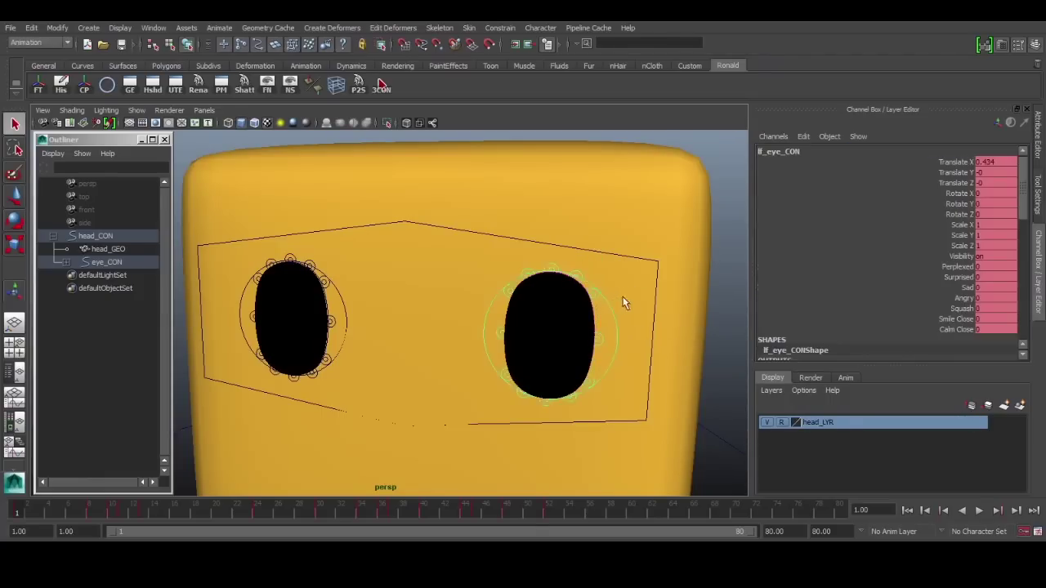
left_click(950, 277)
left_click(952, 267)
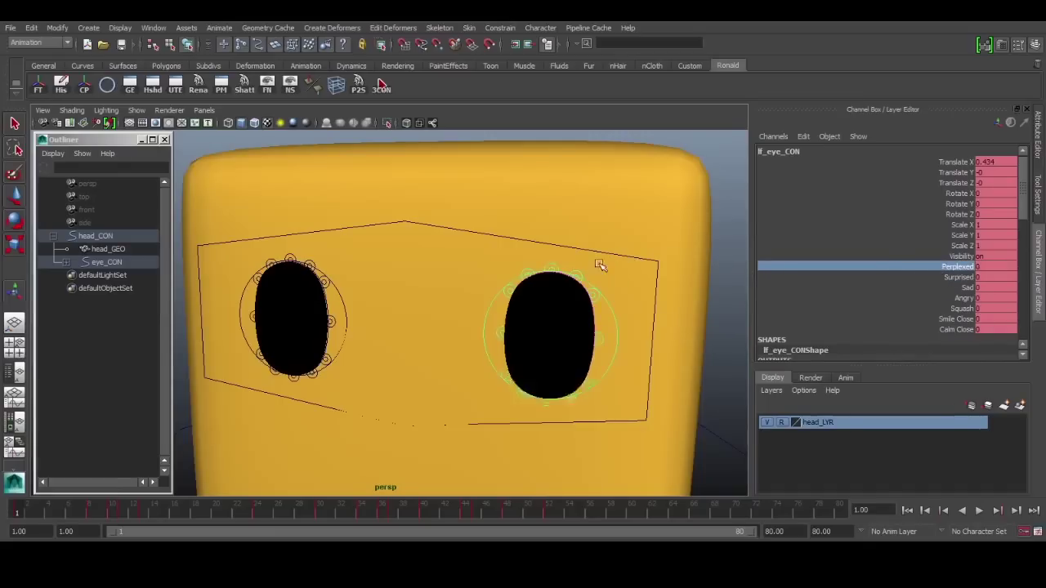
left_click(889, 275)
left_click_drag(924, 268, 930, 290)
left_click(941, 289)
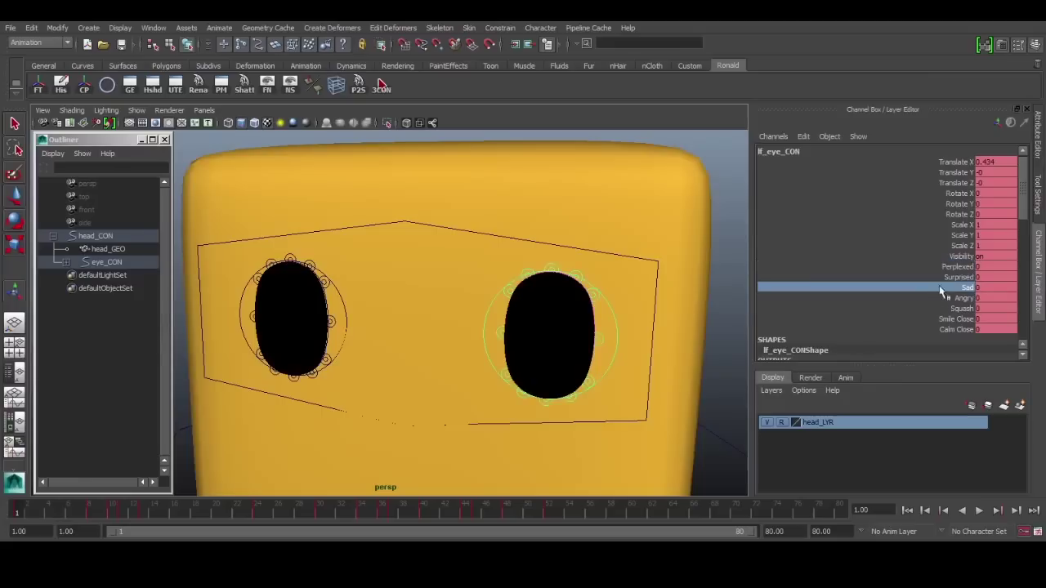
middle_click_drag(680, 300, 608, 301)
left_click(934, 299)
left_click(937, 308)
left_click(923, 298)
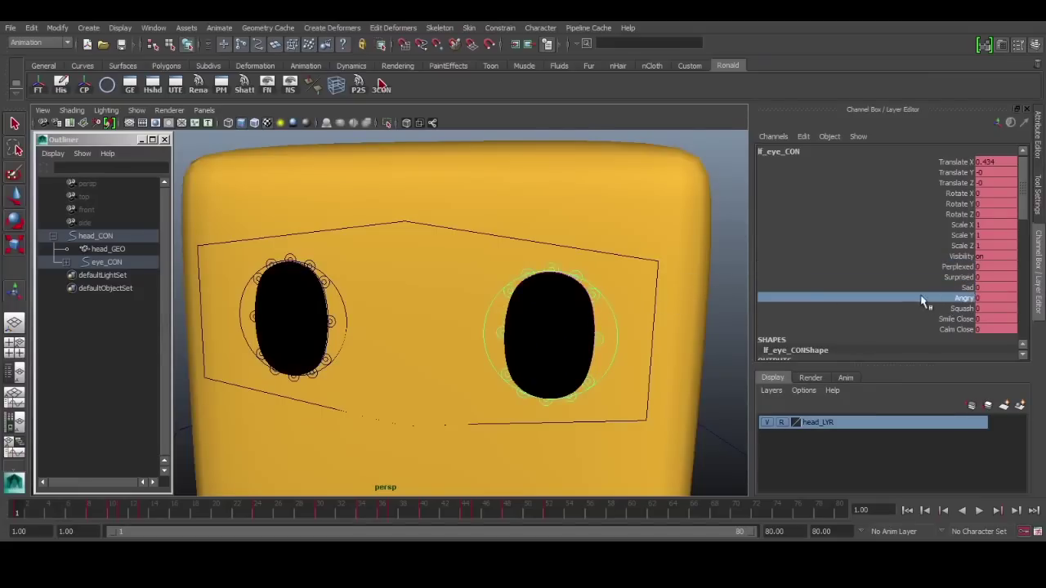
scroll(630, 330, "down", 3)
scroll(612, 335, "up", 2)
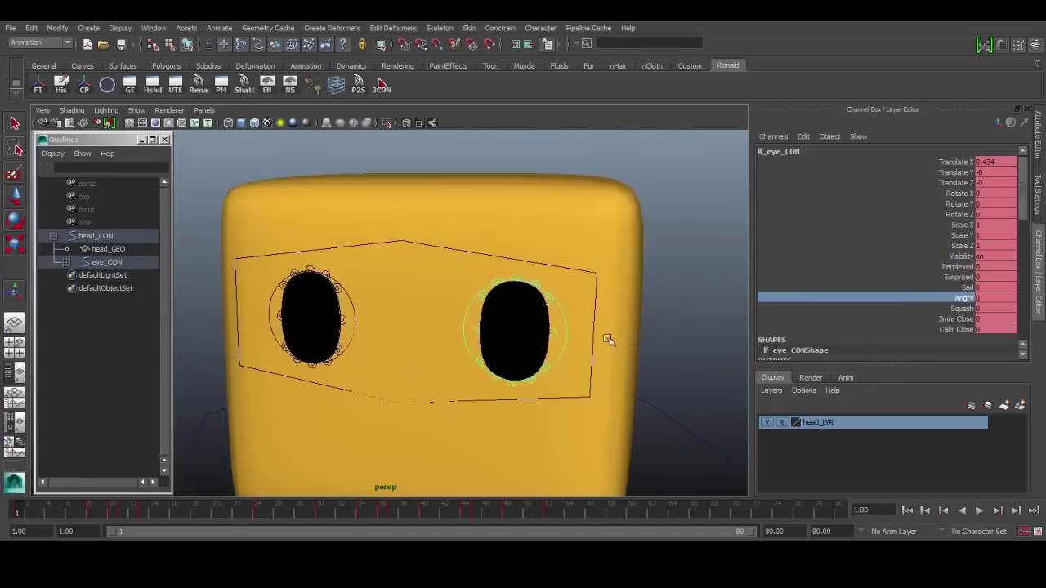
middle_click_drag(607, 341, 628, 275, "alt")
right_click_drag(628, 276, 599, 279, "alt")
left_click_drag(600, 280, 564, 280, "alt")
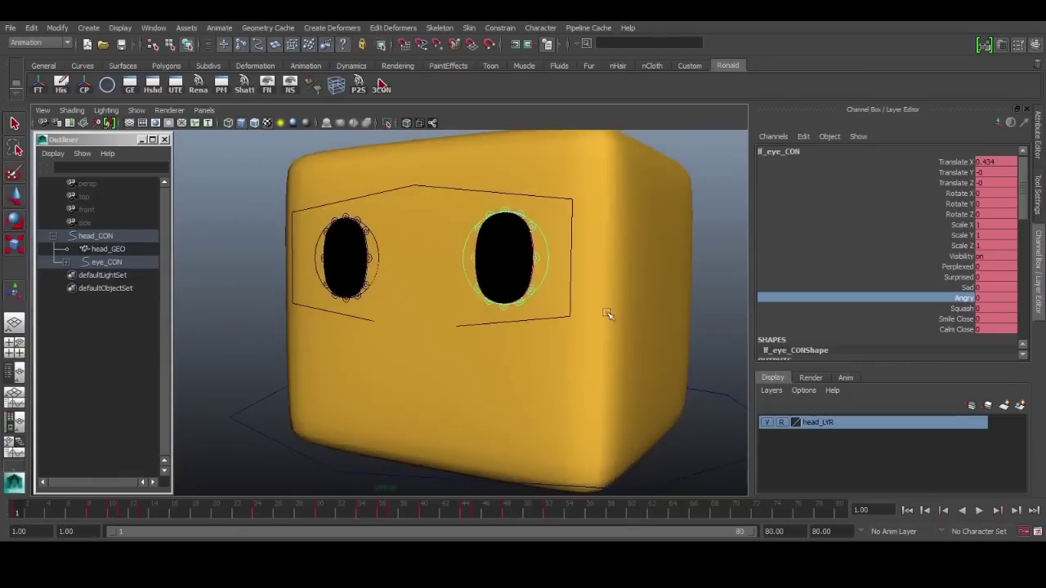
mouse_move(626, 340)
left_mouse_down("alt")
mouse_move(584, 341)
mouse_move(618, 335)
left_mouse_up("alt")
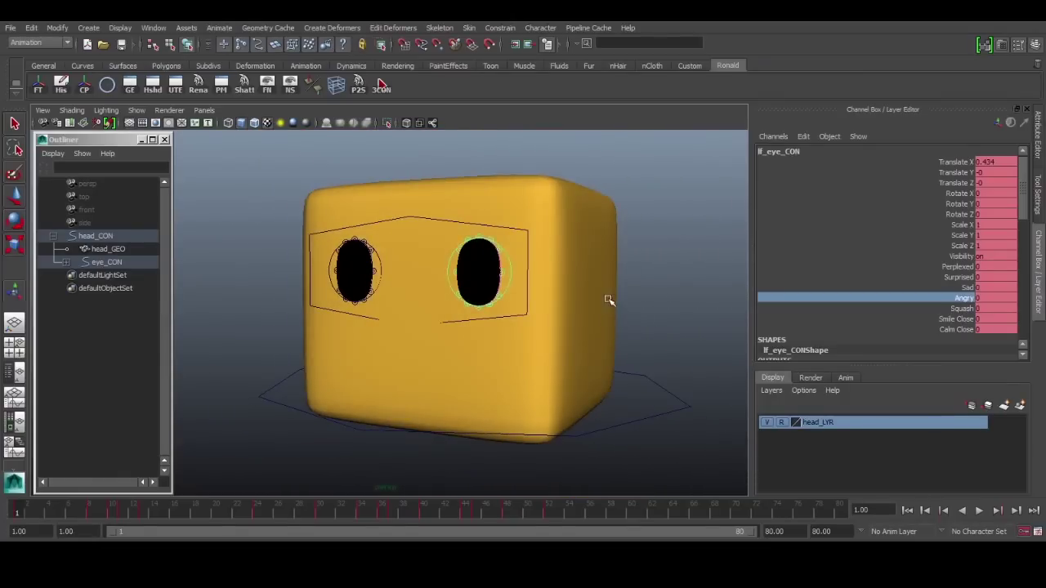
Step: Start a new empty scene and create a polygon cube
key("ctrl+n")
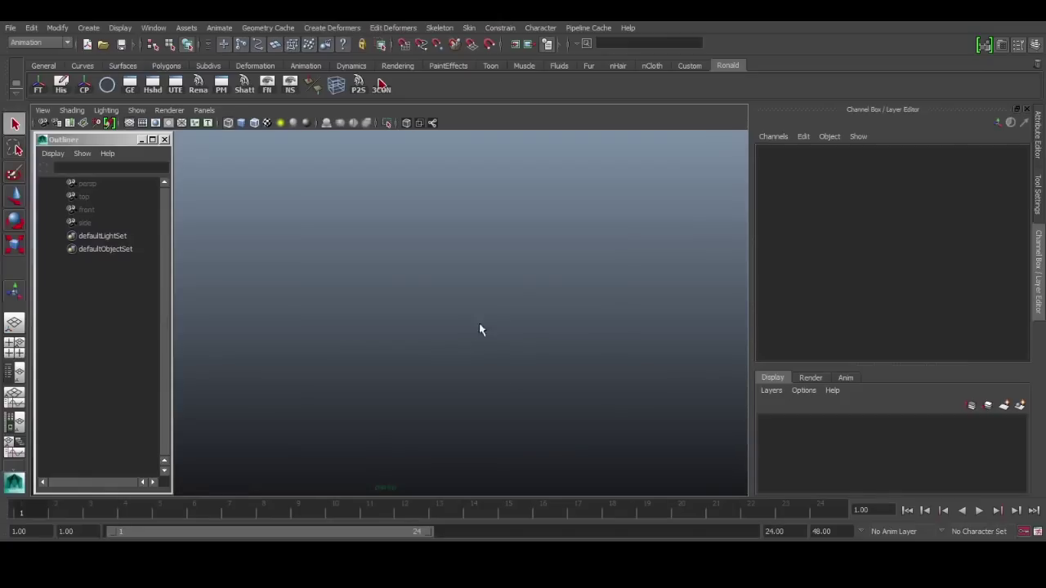
left_click_drag(480, 330, 474, 331, "alt")
right_click(491, 281, "shift")
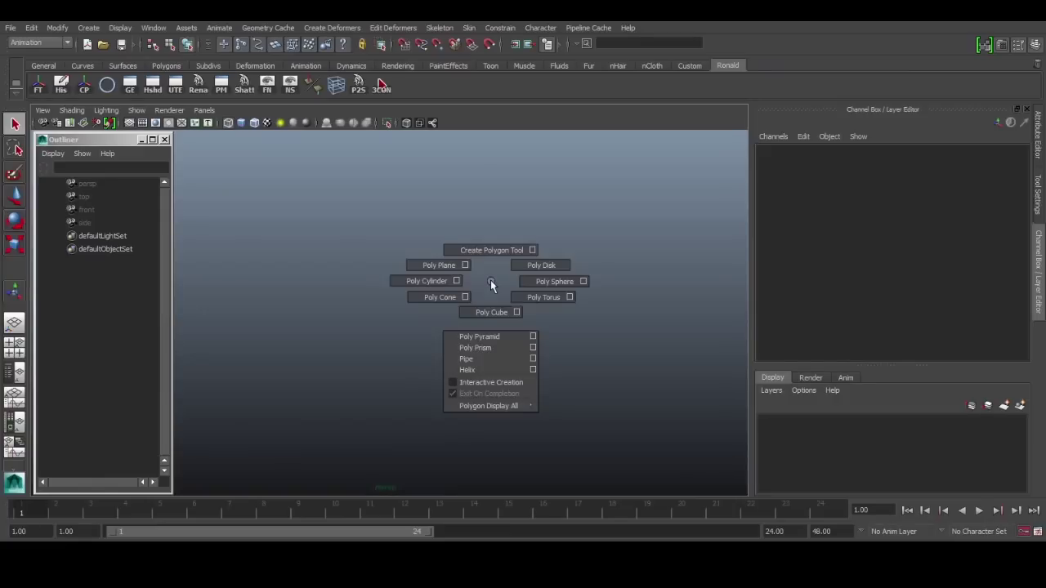
left_click(491, 312)
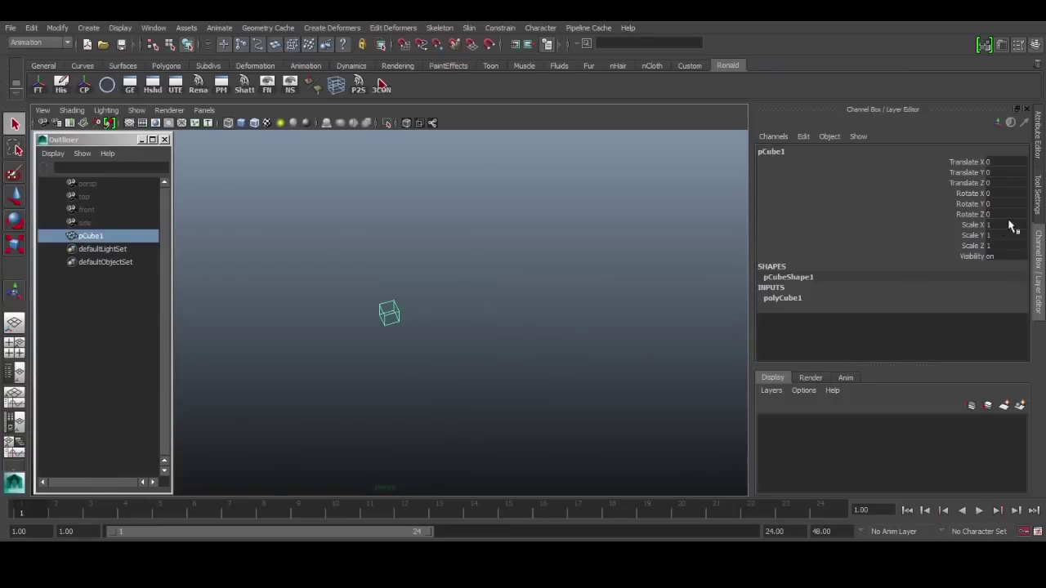
Step: Set the cube's X, Y and Z scale to 15 and show it shaded with textures
left_click_drag(1010, 226, 999, 244)
key("Return")
left_click(917, 235)
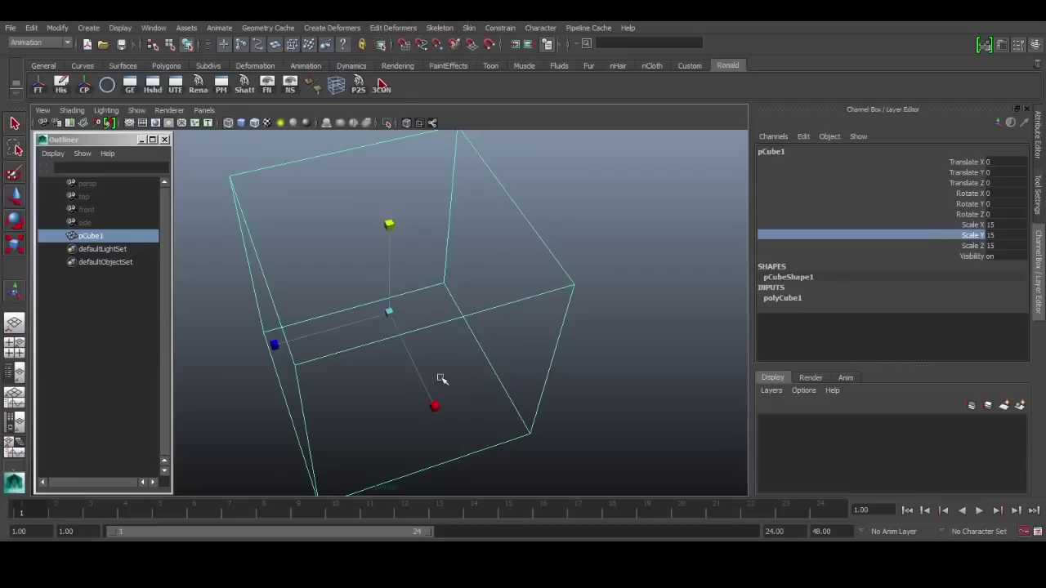
left_click_drag(441, 379, 497, 319, "alt")
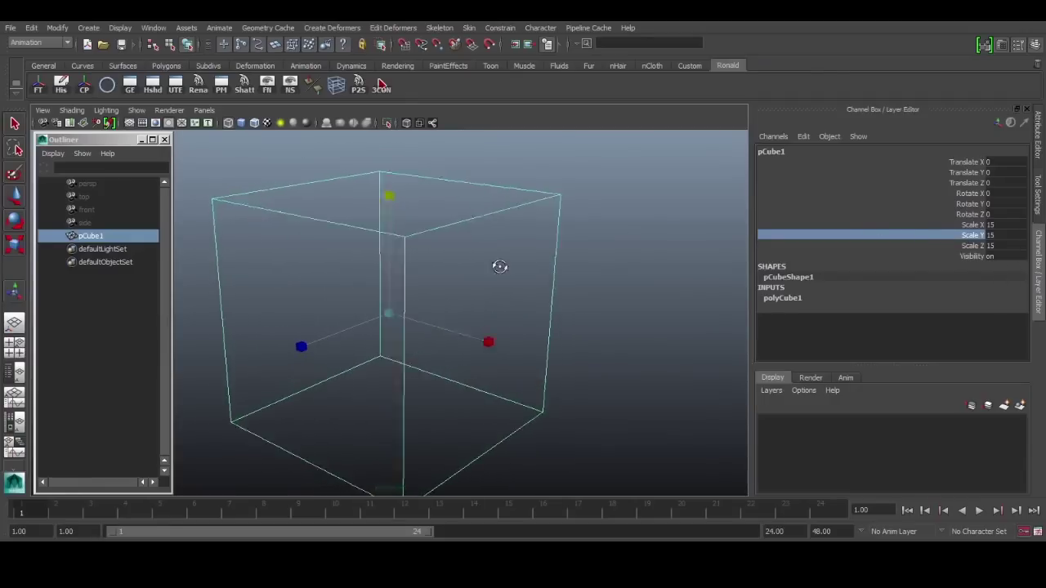
left_click_drag(500, 266, 501, 258, "alt")
key("q")
scroll(500, 263, "down", 2)
key("6")
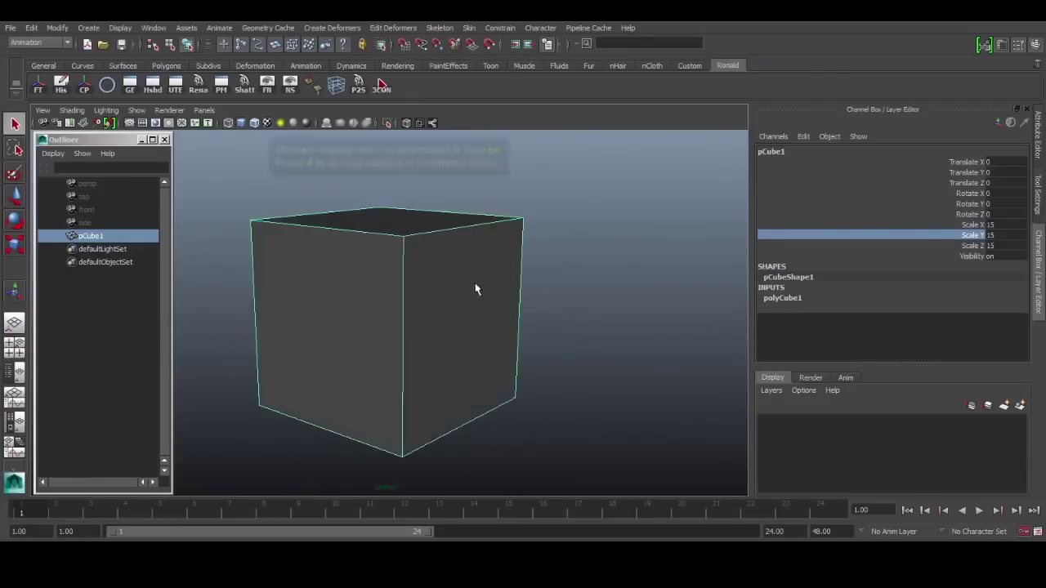
Step: Assign a new Lambert material to the cube and set its color to the yellow-orange swatch from the color history
mouse_move(474, 289)
right_mouse_down()
mouse_move(496, 528)
mouse_move(514, 535)
mouse_move(585, 494)
mouse_move(595, 501)
right_mouse_up()
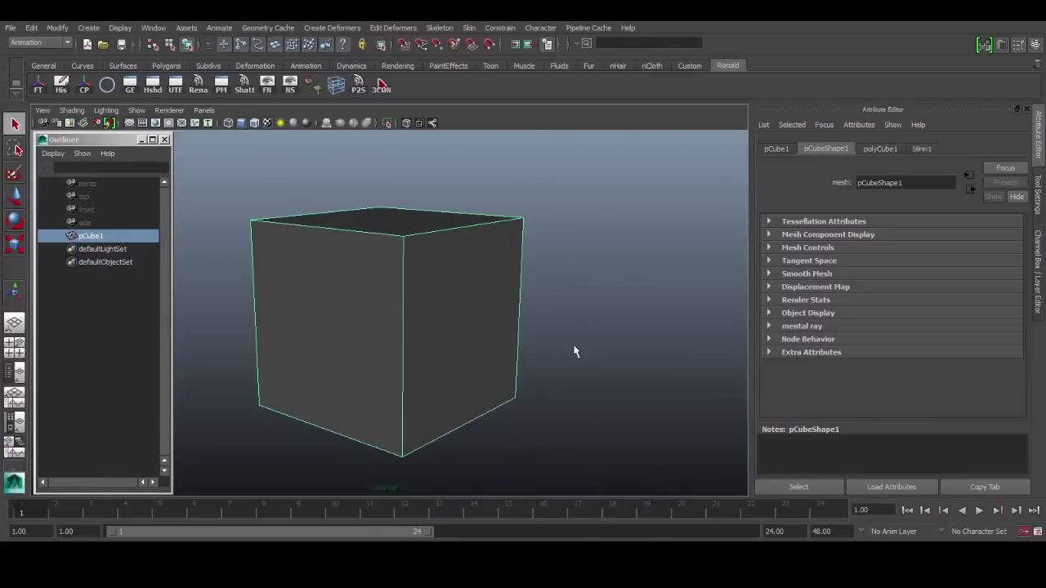
right_click_drag(438, 281, 545, 508)
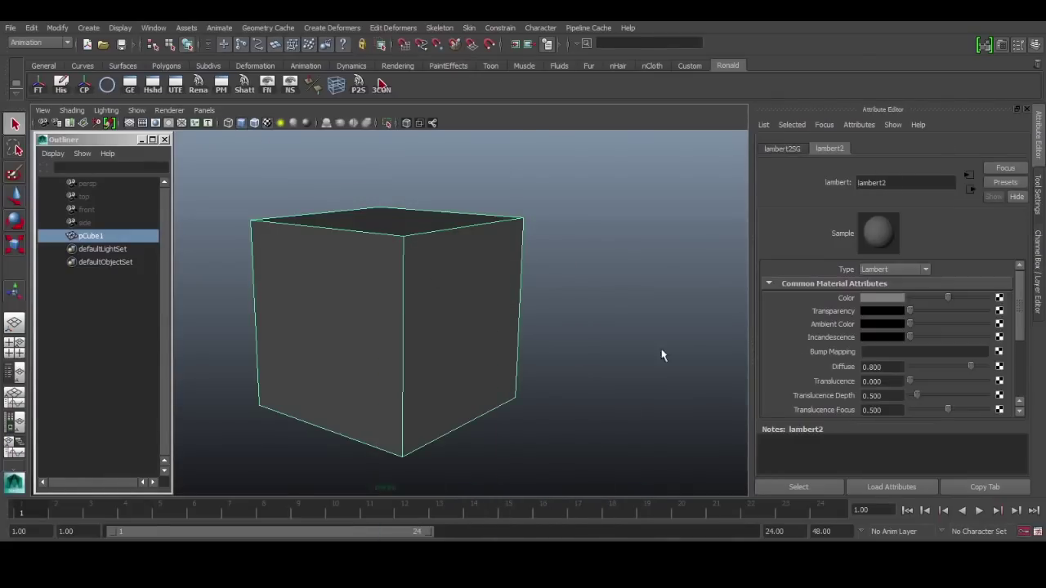
left_click(892, 296)
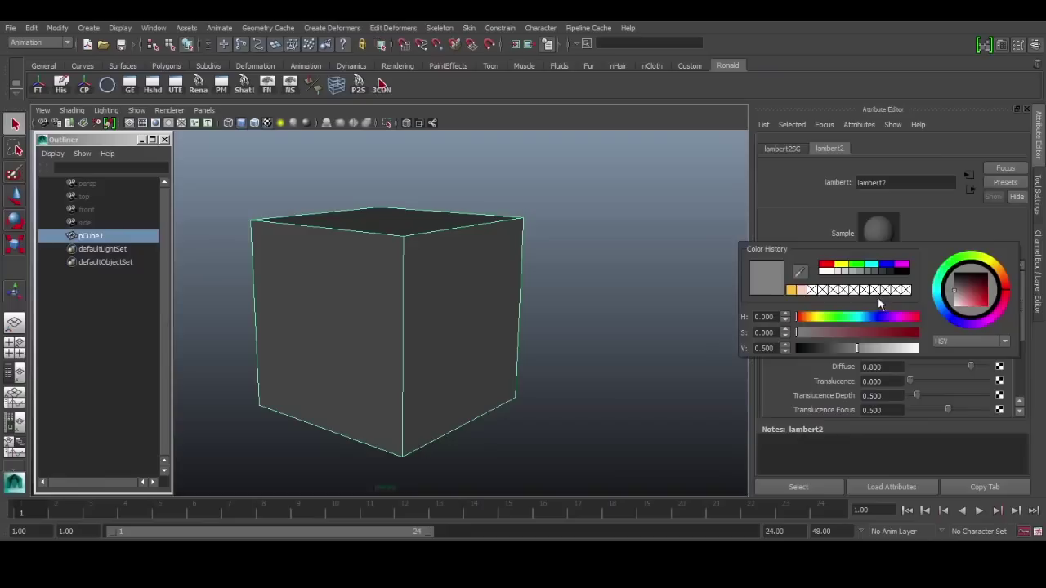
left_click(796, 290)
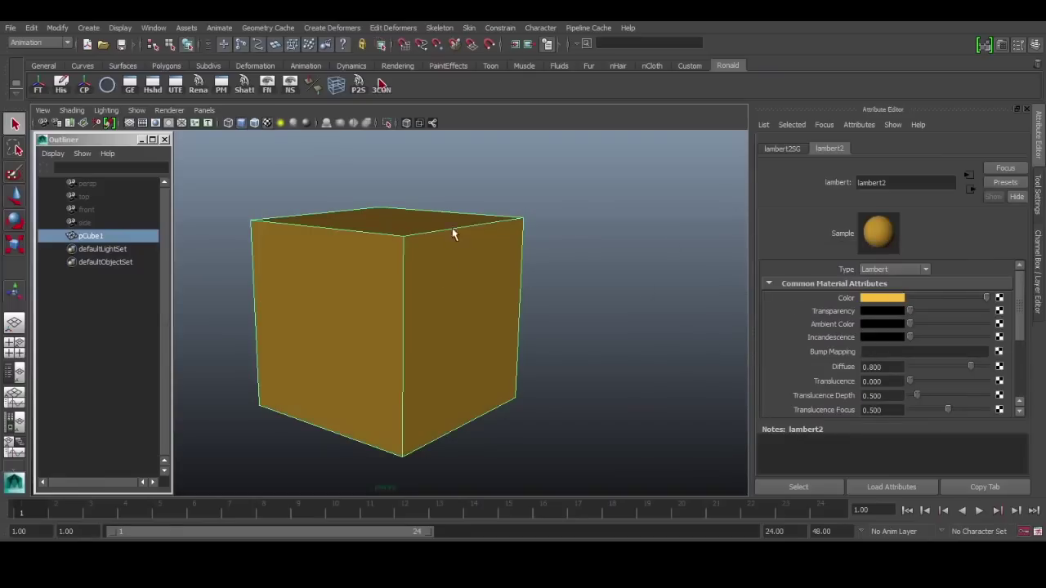
Step: Bevel all of the cube's edges with a reduced offset and display it with smooth preview in object mode
key("F10")
left_click_drag(580, 194, 156, 502)
right_click_drag(414, 316, 494, 314, "shift")
key("ctrl+a")
left_click(973, 193)
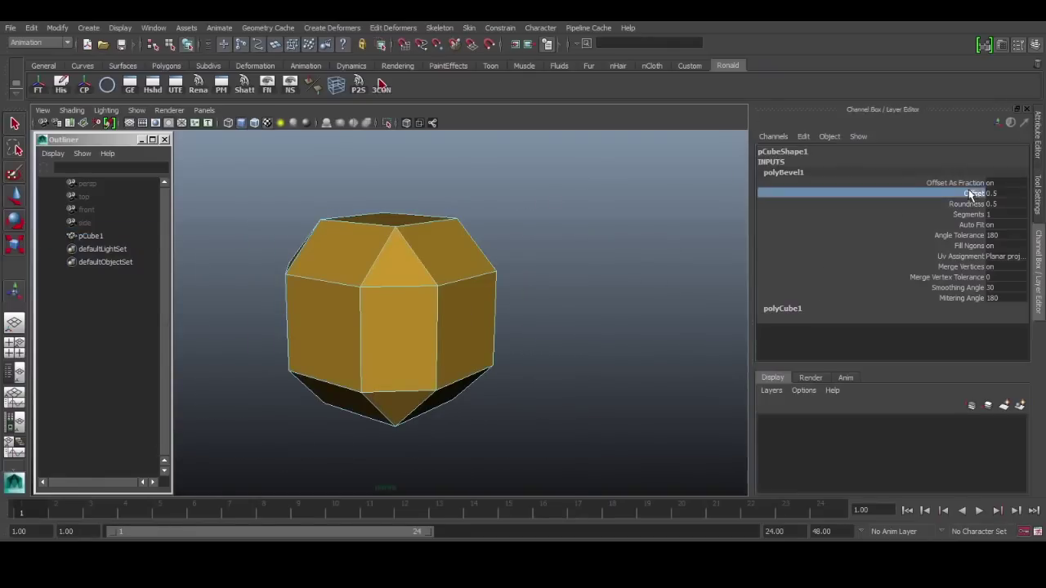
middle_click_drag(566, 242, 545, 238)
right_click_drag(460, 256, 499, 240)
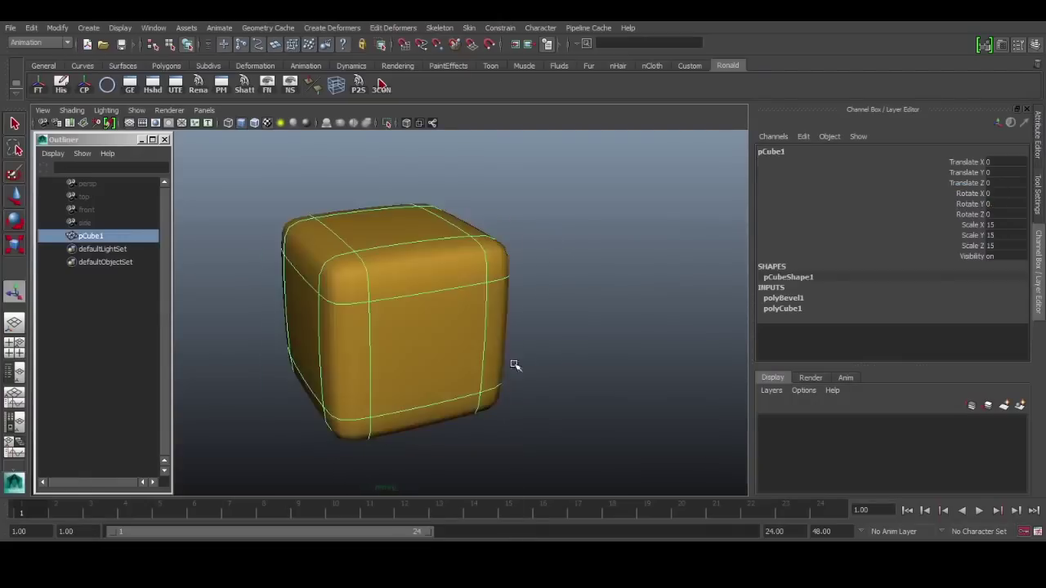
left_click_drag(520, 353, 409, 347, "alt")
left_click_drag(468, 327, 352, 339, "alt")
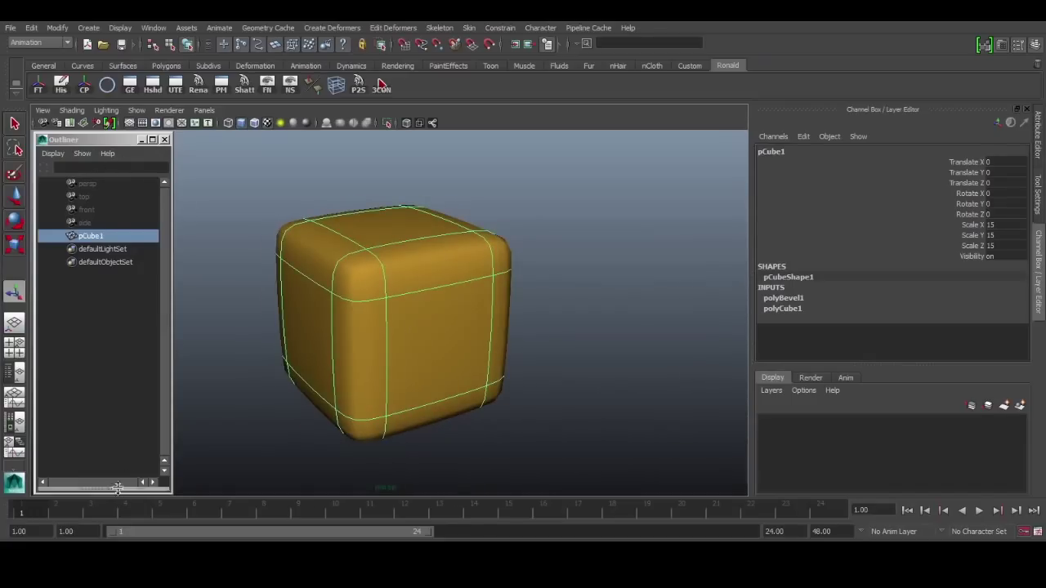
left_click_drag(120, 493, 122, 452)
mouse_move(481, 441)
left_mouse_down("alt")
mouse_move(436, 444)
mouse_move(467, 437)
left_mouse_up("alt")
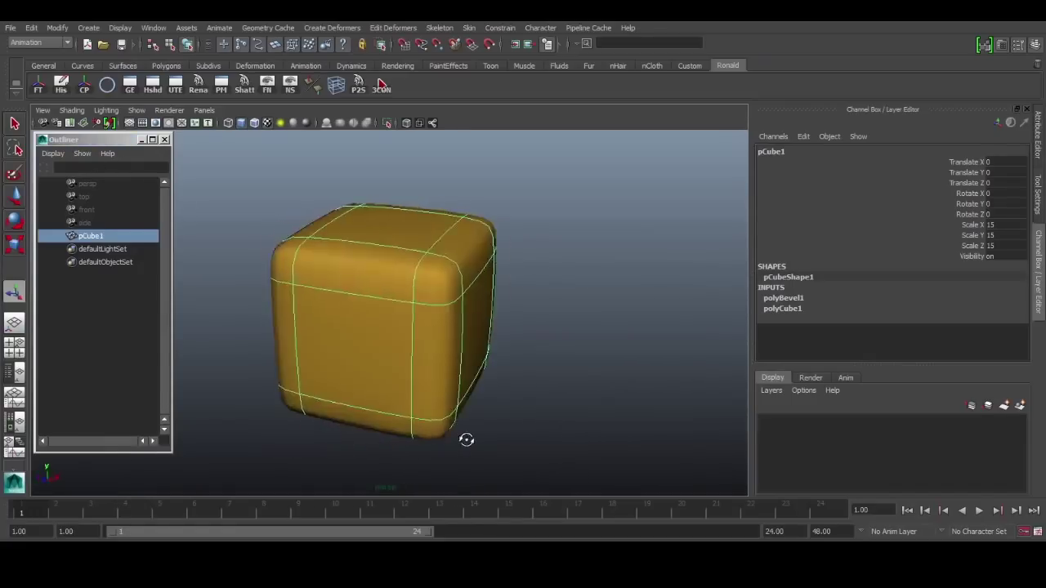
left_click_drag(109, 452, 103, 490)
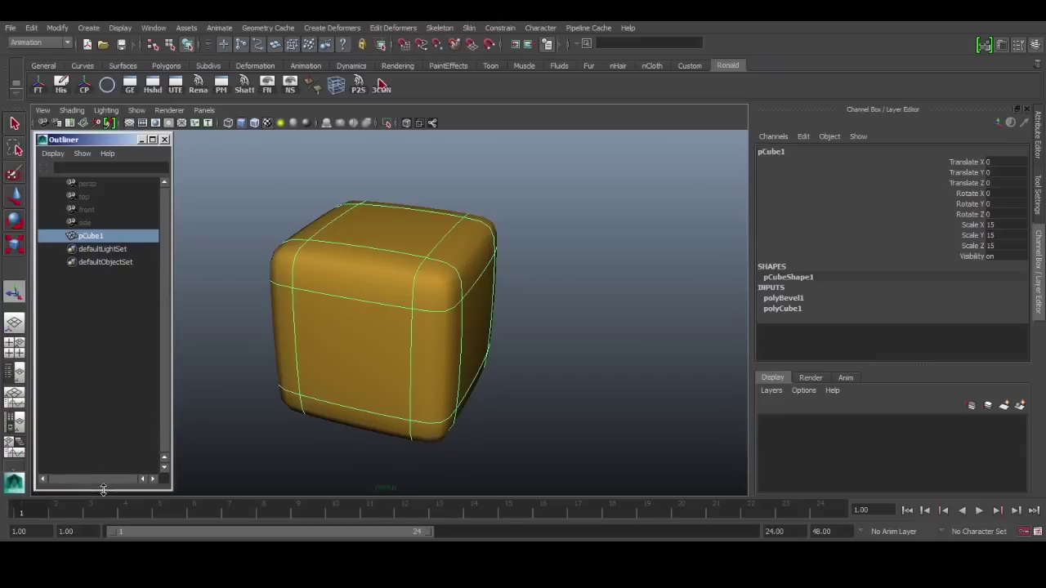
left_click_drag(456, 373, 410, 367, "alt")
right_click_drag(410, 367, 448, 373, "alt")
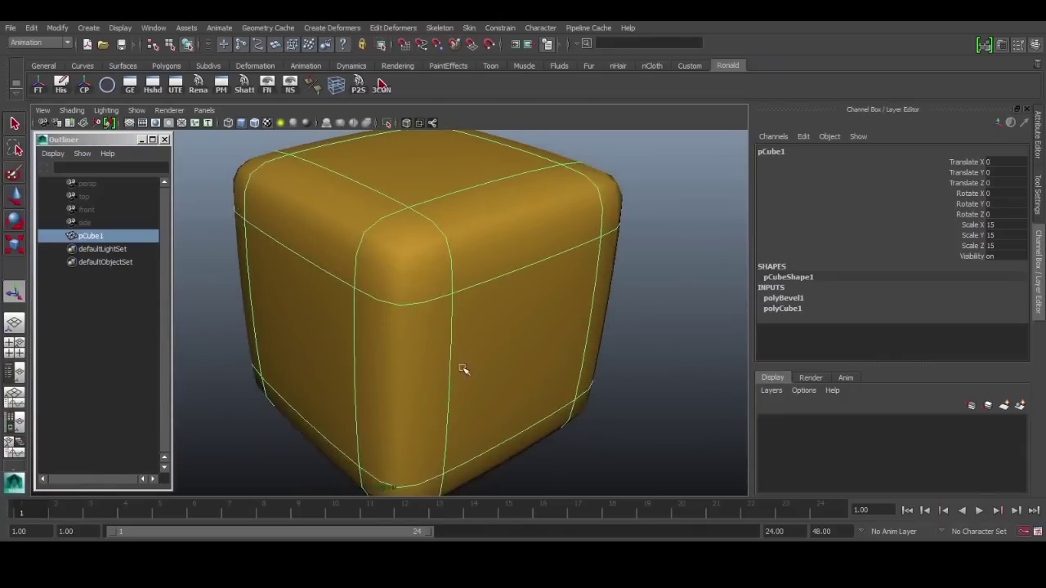
scroll(460, 370, "down", 3)
left_click_drag(459, 370, 644, 398, "alt")
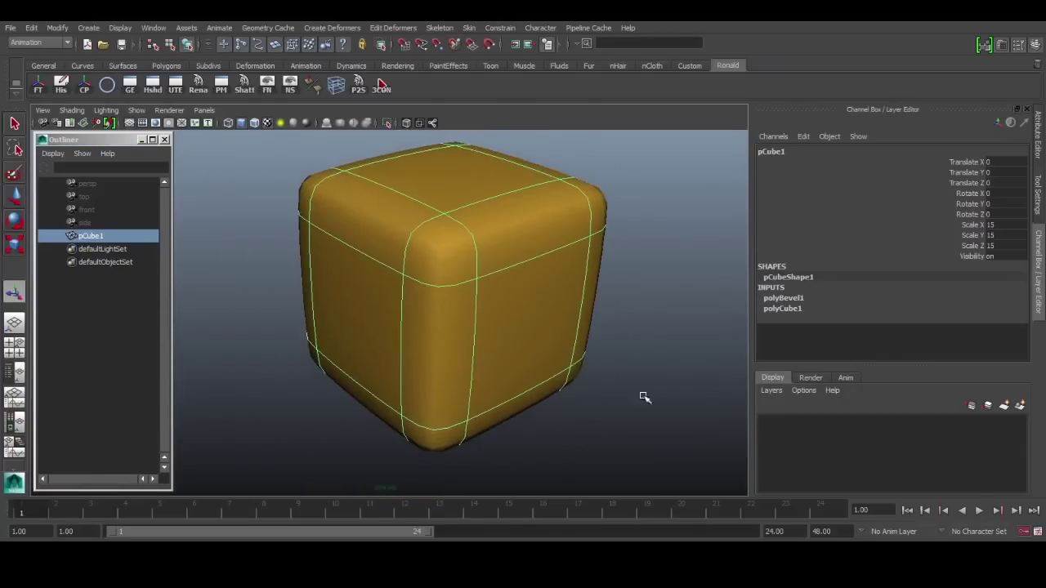
Step: Rename the beveled cube as head_GEO
double_click(777, 152)
type("head_")
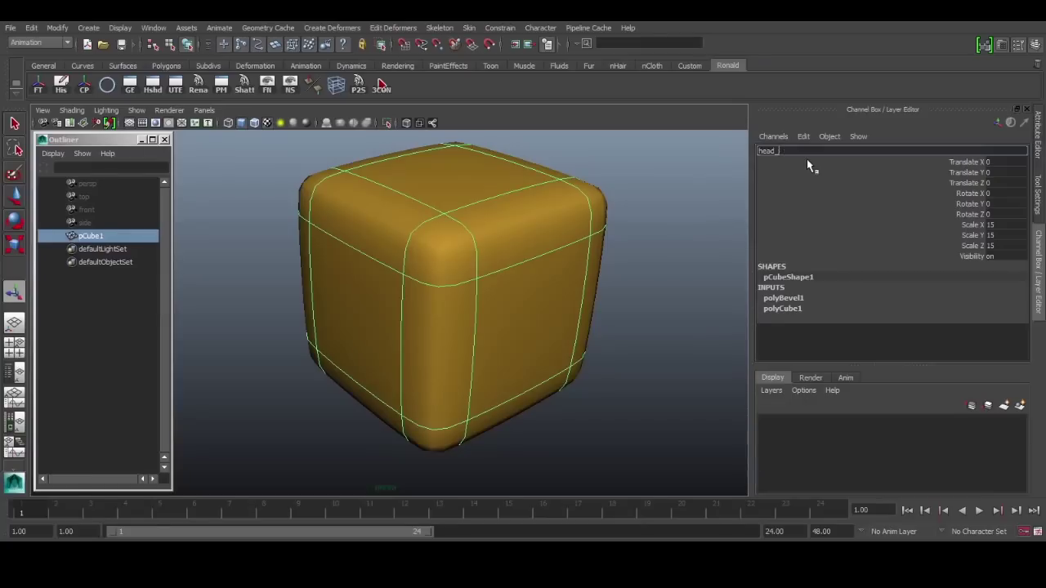
type("GEO")
key("Return")
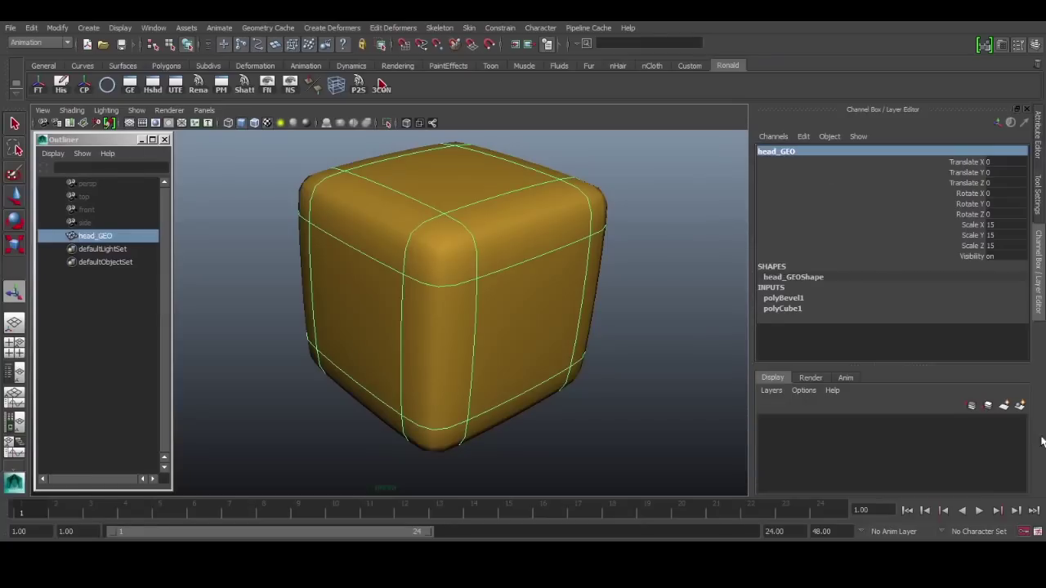
Step: Put head_GEO in a new display layer named head_LYR and set the layer's display type to reference
left_click(1020, 405)
right_click(813, 423)
left_click(860, 432)
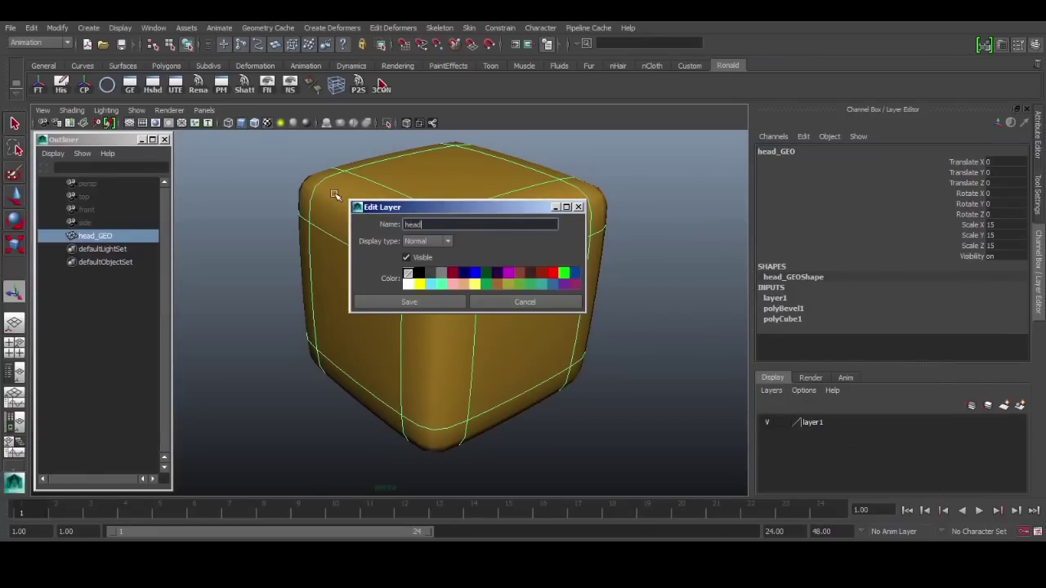
left_click(410, 302)
left_click(782, 423)
left_click(782, 422)
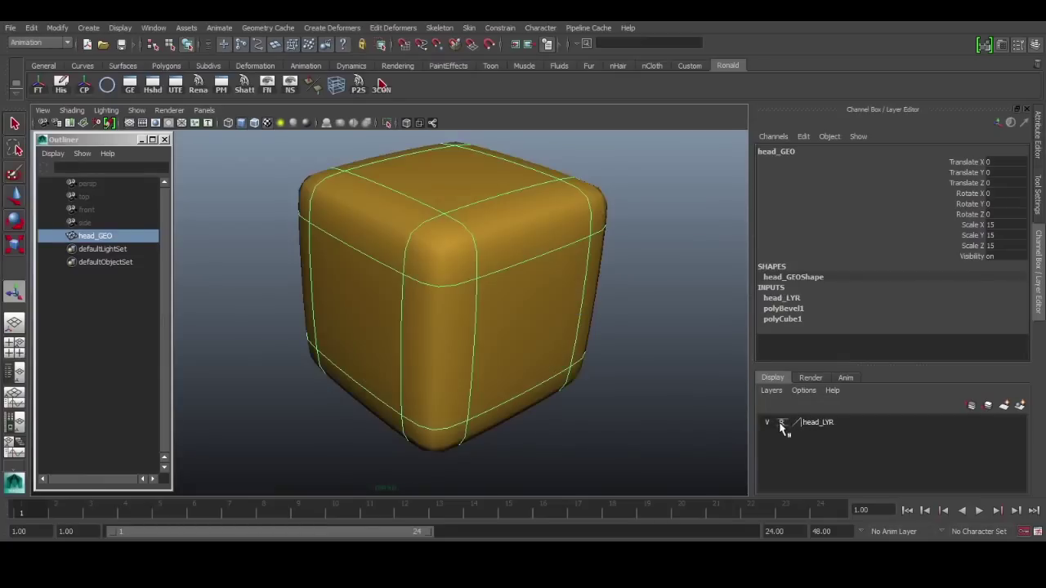
left_click(527, 320)
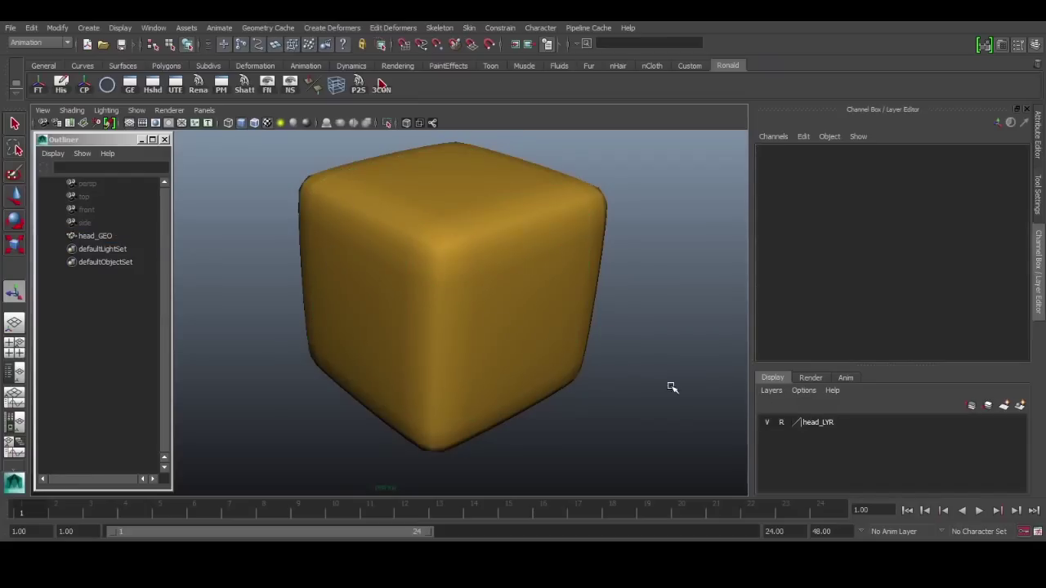
Step: Try selecting head_GEO with head_LYR's display type set to normal
left_click(781, 422)
left_click(488, 289)
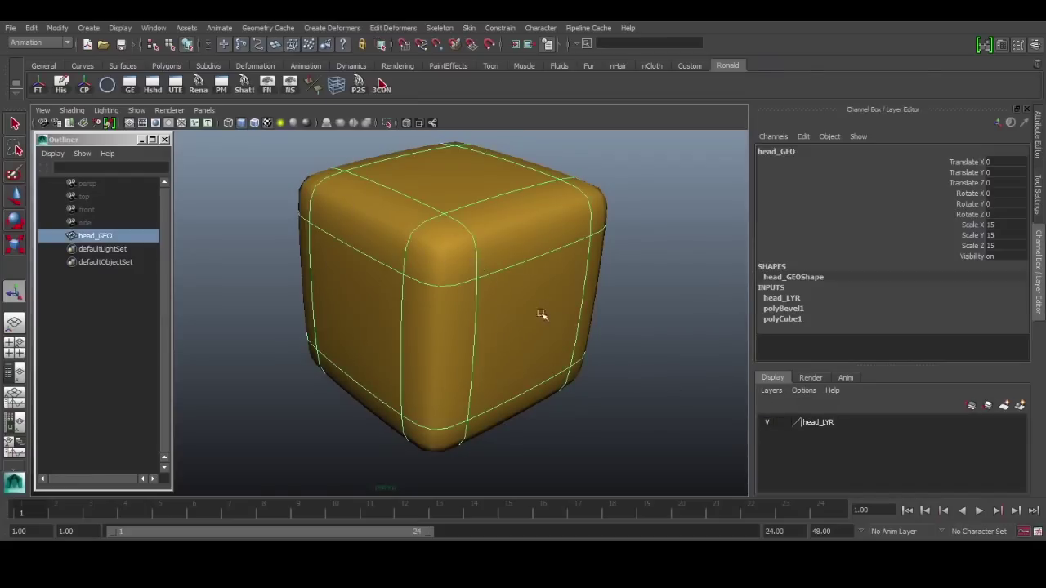
left_click(662, 307)
Step: Hide head_LYR and create a NURBS circle at the origin with the Surfaces menu set active
left_click(767, 422)
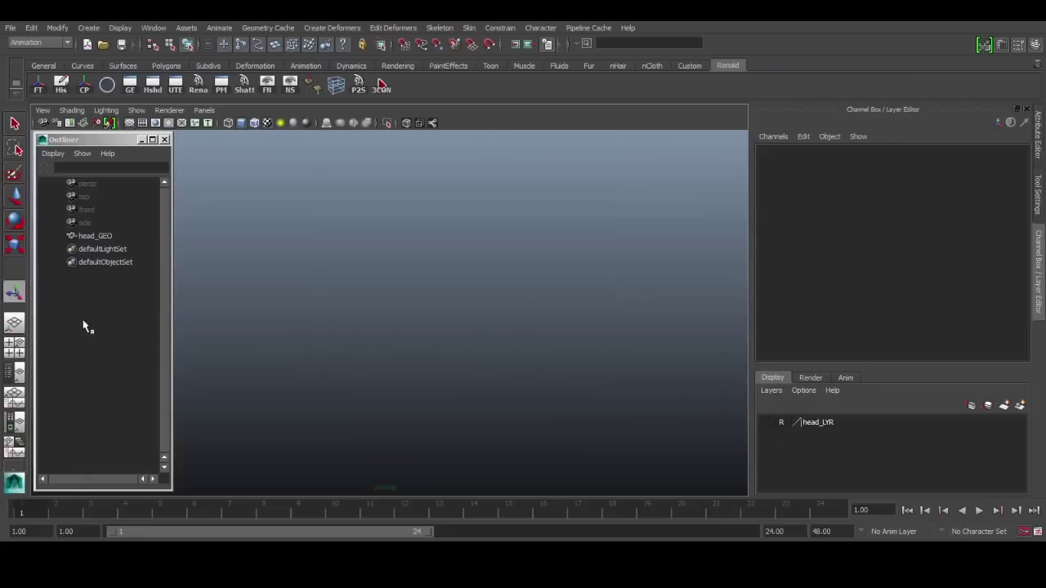
key("F4")
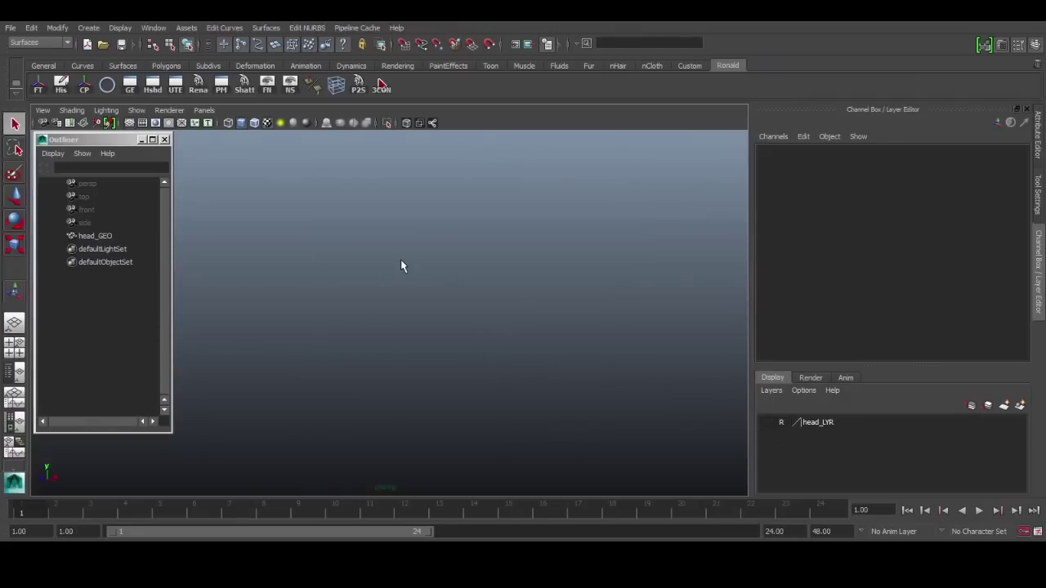
left_click(106, 85)
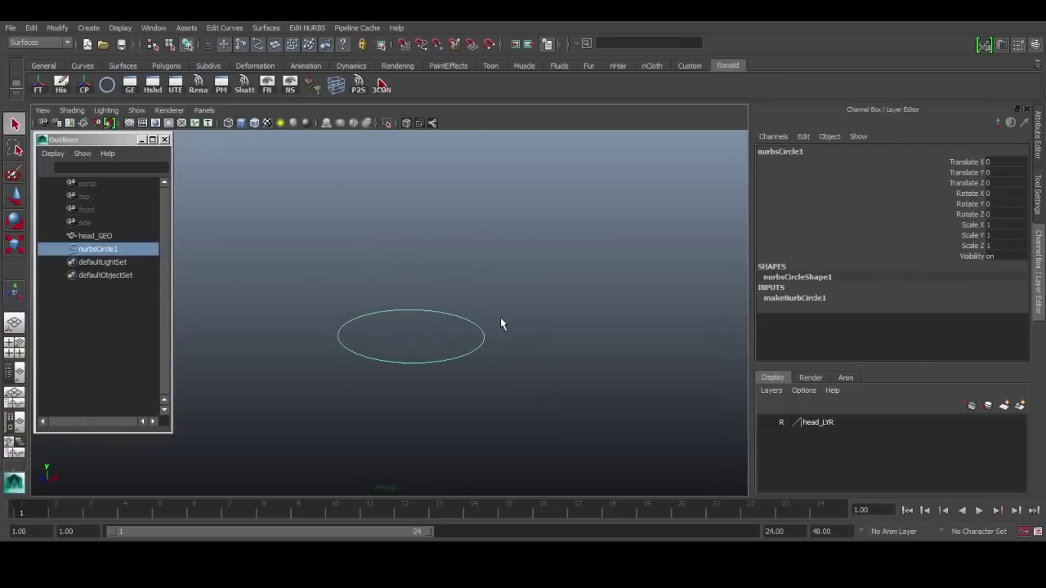
scroll(501, 324, "up", 3)
left_click(88, 28)
mouse_move(139, 59)
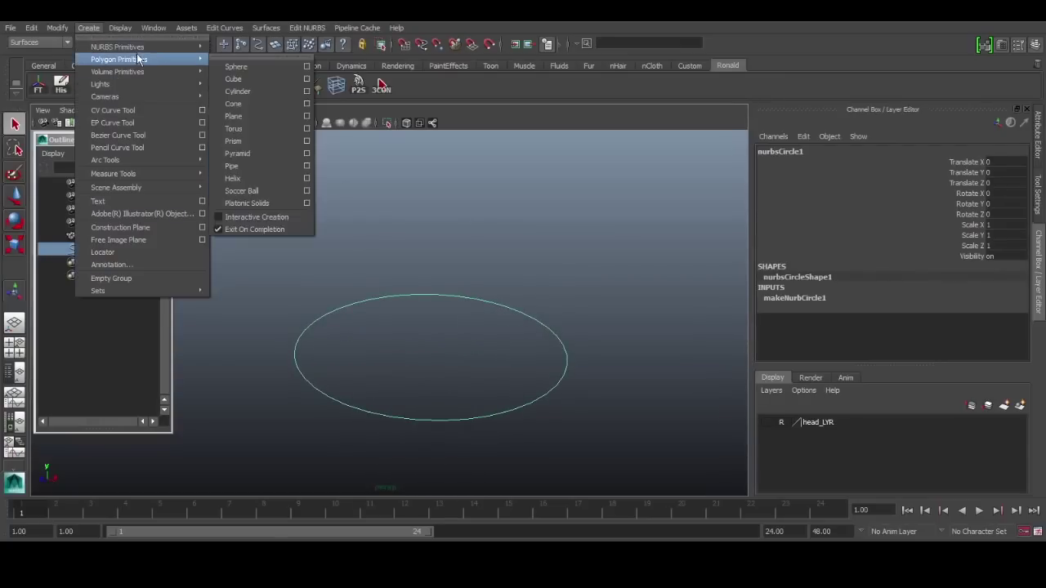
left_click(531, 273)
Step: Stand the NURBS circle upright by setting its Rotate X to 90
middle_click_drag(546, 290, 527, 274, "alt")
left_click(492, 290)
key("e")
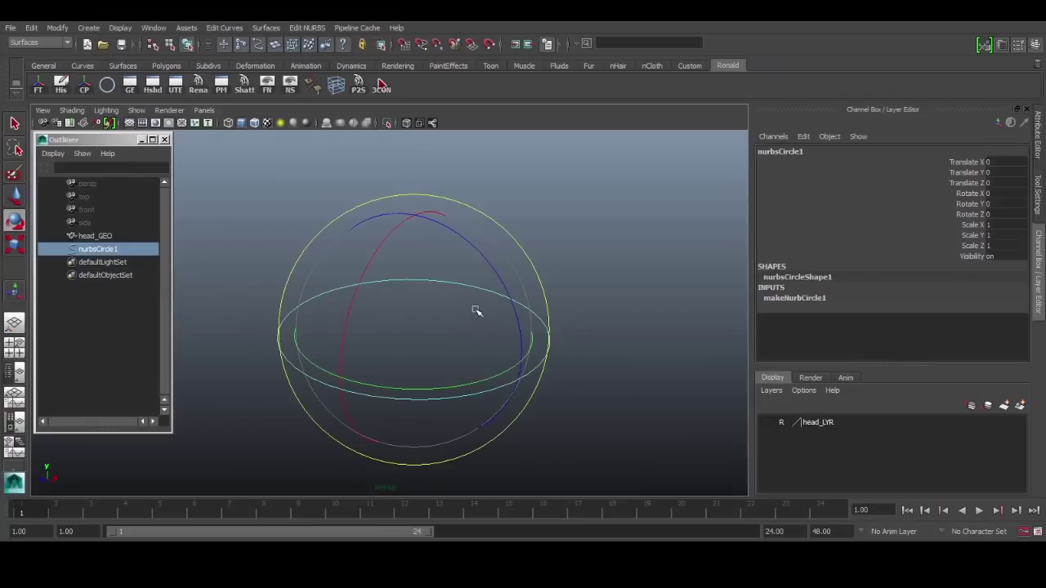
left_click(1003, 194)
type("90")
key("Return")
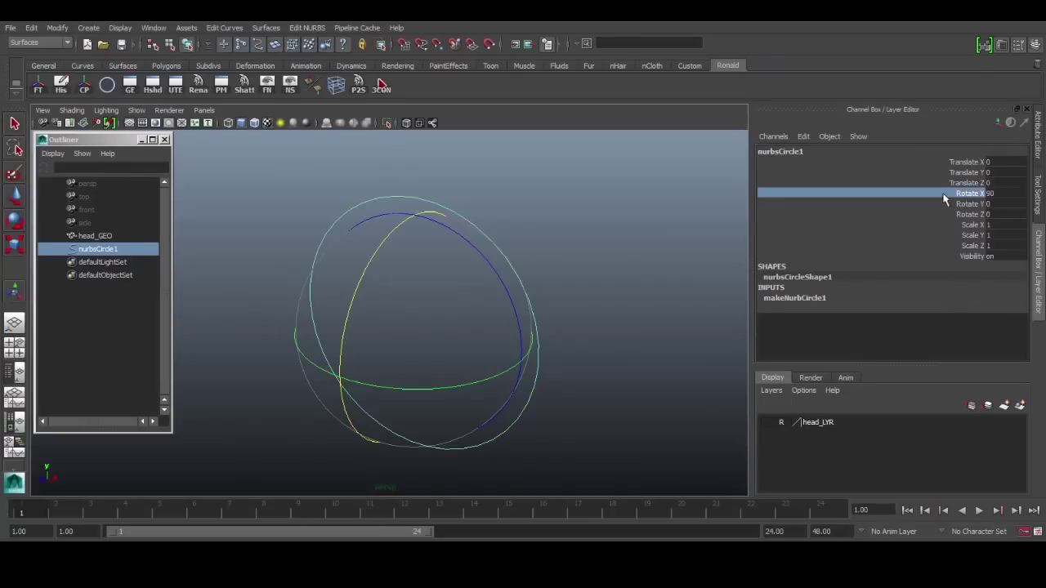
left_click(73, 487)
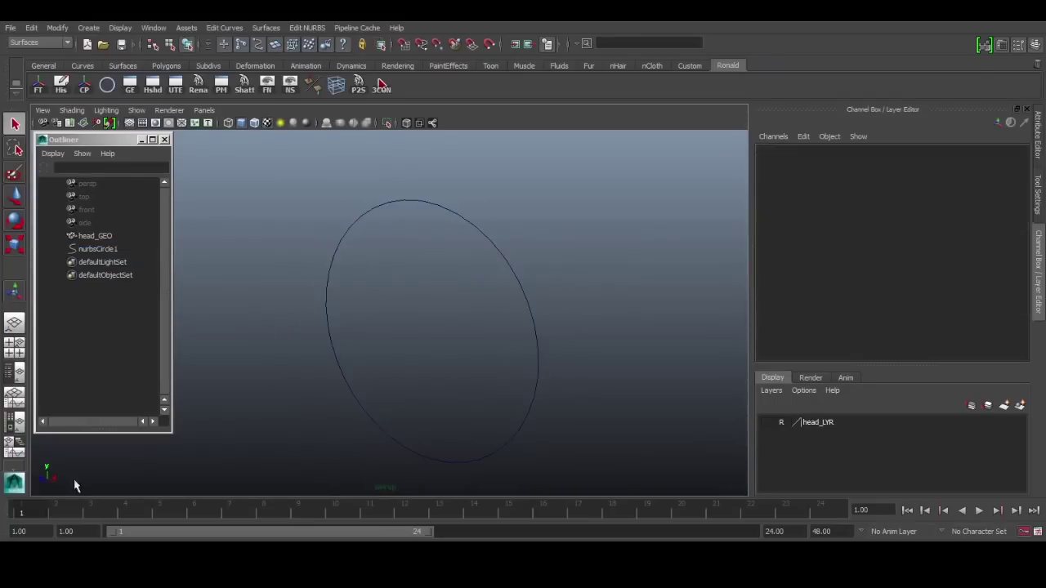
middle_click_drag(127, 486, 145, 448, "alt")
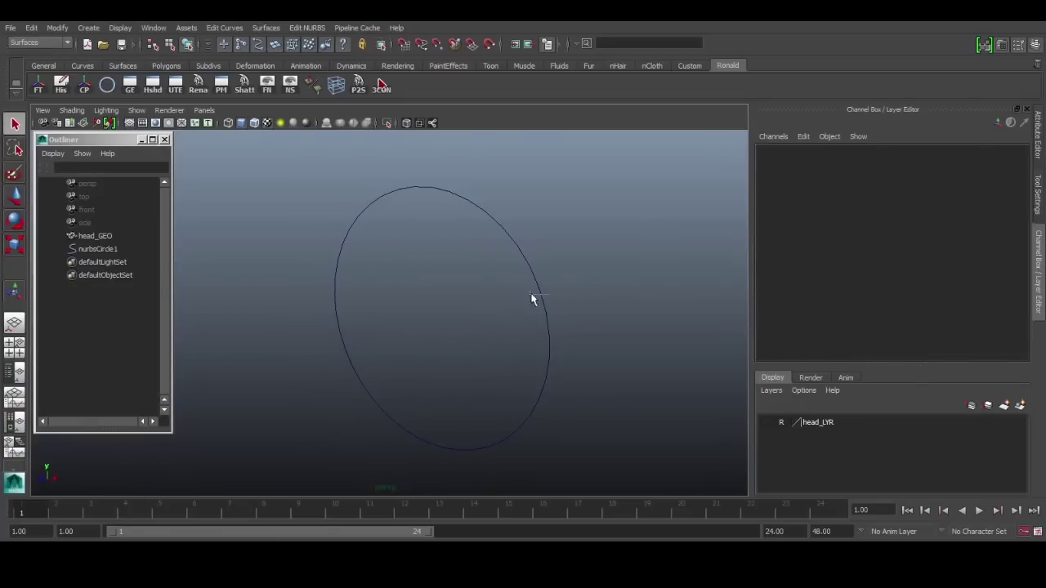
Step: Try moving a single control vertex on the upper part of the circle
left_click_drag(531, 294, 528, 297)
right_click_drag(560, 281, 495, 281)
left_click_drag(546, 219, 530, 266)
key("w")
key("ctrl+z")
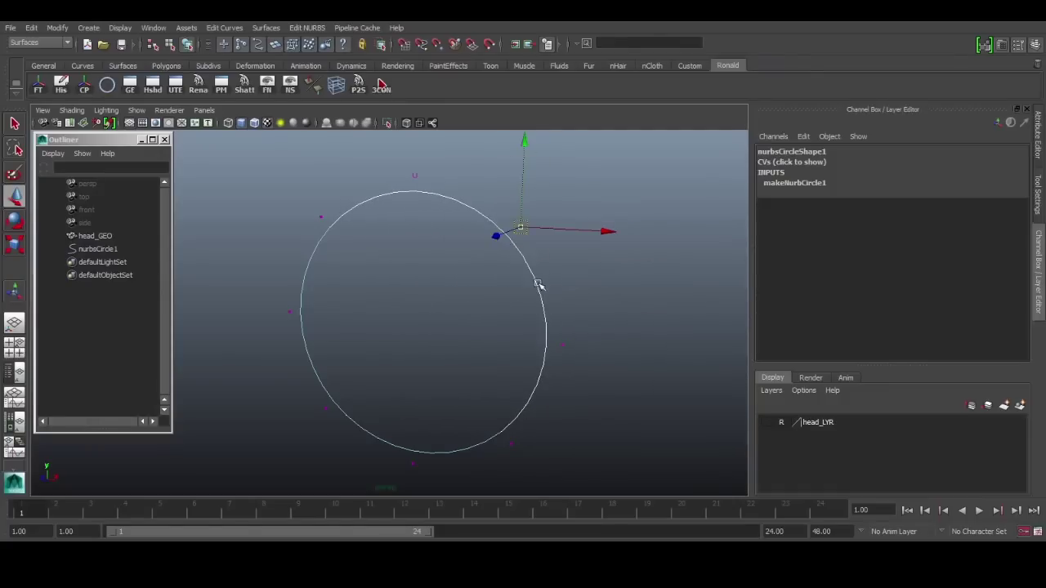
mouse_move(539, 284)
right_mouse_down()
mouse_move(584, 261)
mouse_move(504, 288)
right_mouse_up()
key("q")
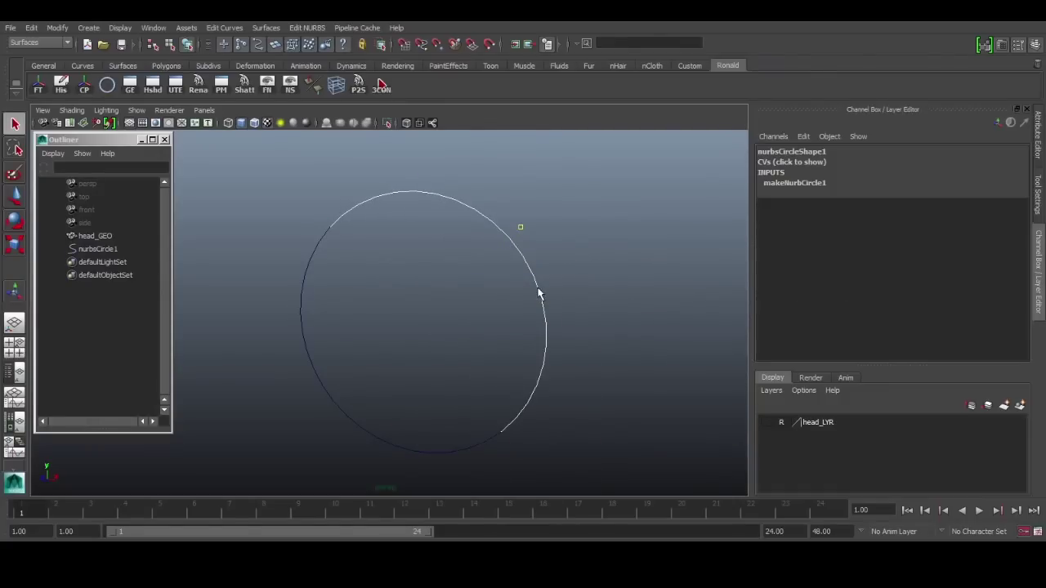
Step: Set the circle's Sections to 16 in its makeNurbCircle1 inputs
left_click(535, 282)
left_click(833, 301)
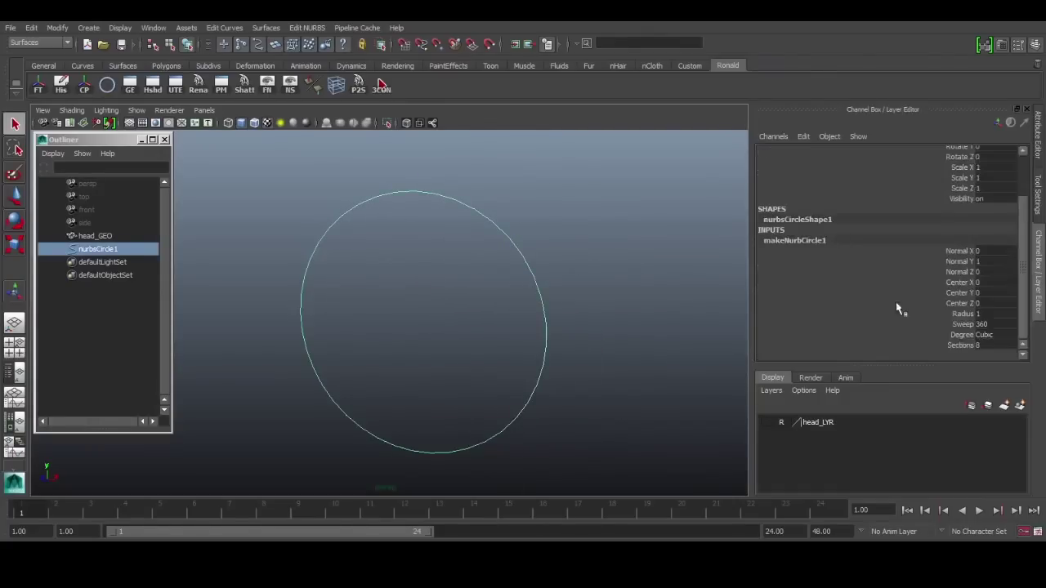
double_click(992, 345)
key("Return")
left_click(586, 246)
Step: Show the circle's control vertices and select one on its upper part to inspect their spacing
left_click(504, 231)
right_click_drag(530, 227, 457, 224)
left_click_drag(538, 195, 455, 246)
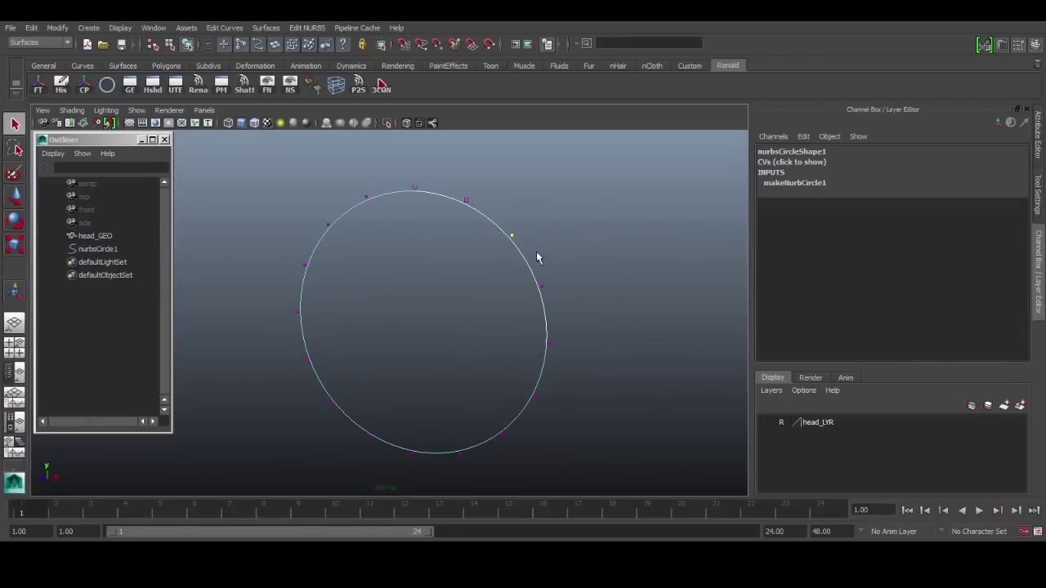
left_click(543, 221)
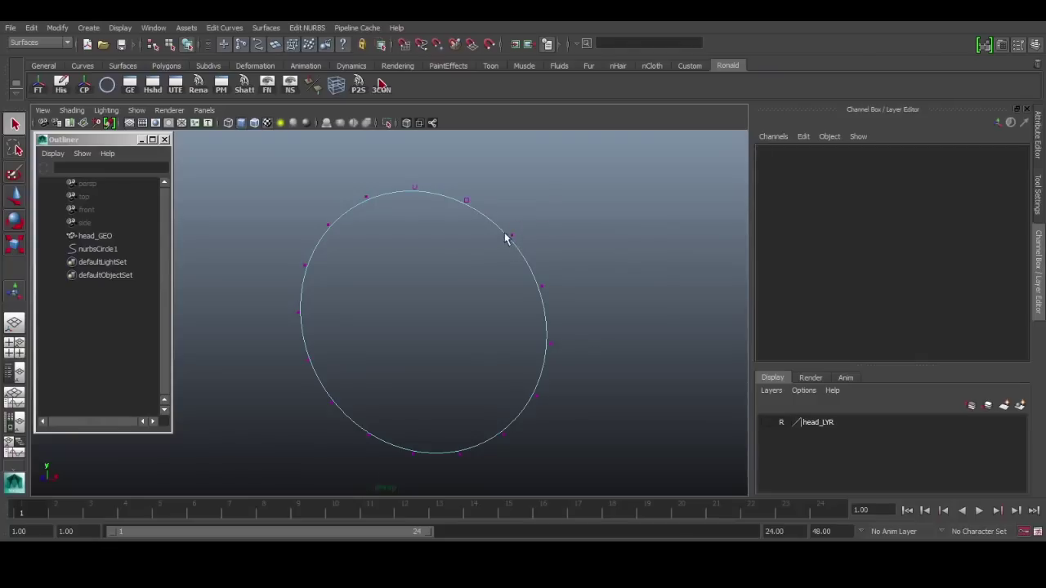
Step: Return the circle to object mode and apply Cluster Curve to it
right_click_drag(507, 235, 505, 208)
left_click(493, 225)
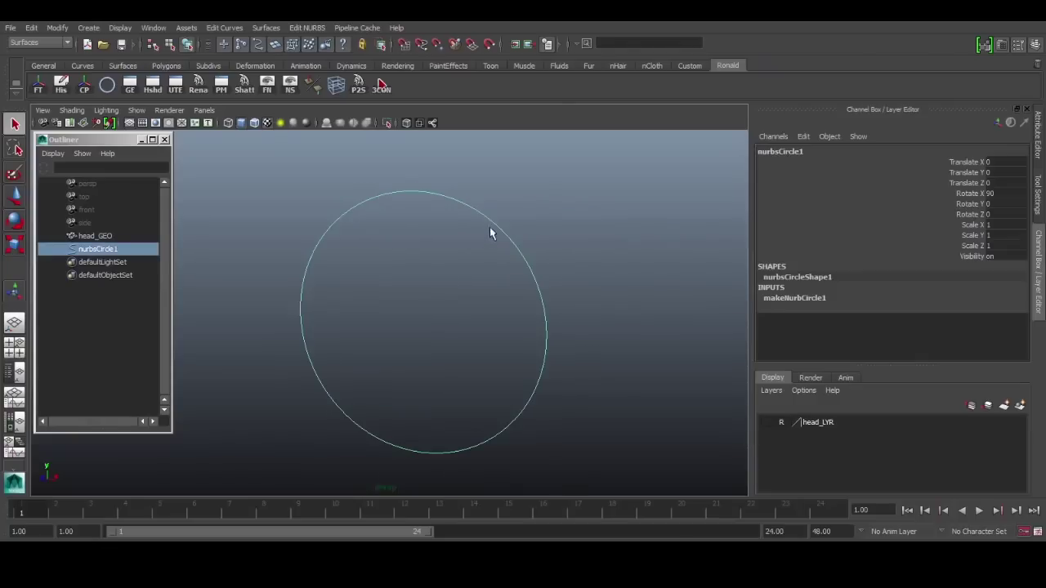
left_click(222, 30)
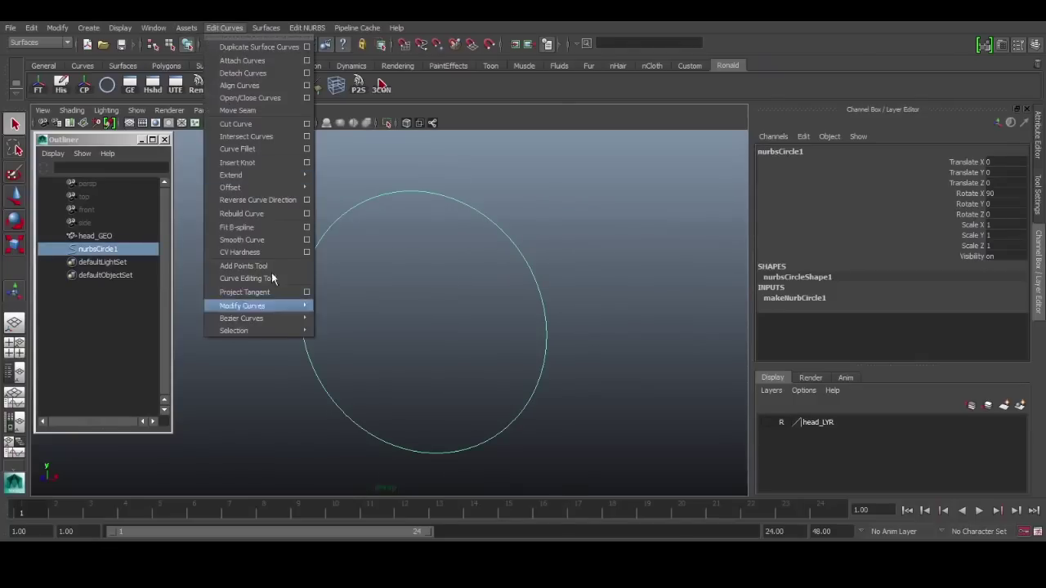
mouse_move(267, 329)
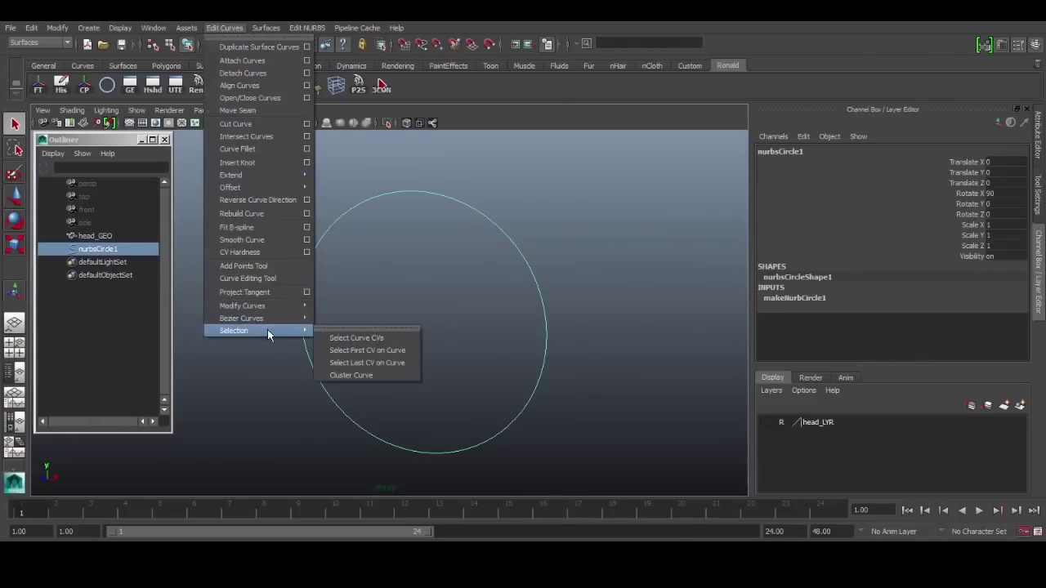
left_click(357, 376)
left_click(586, 238)
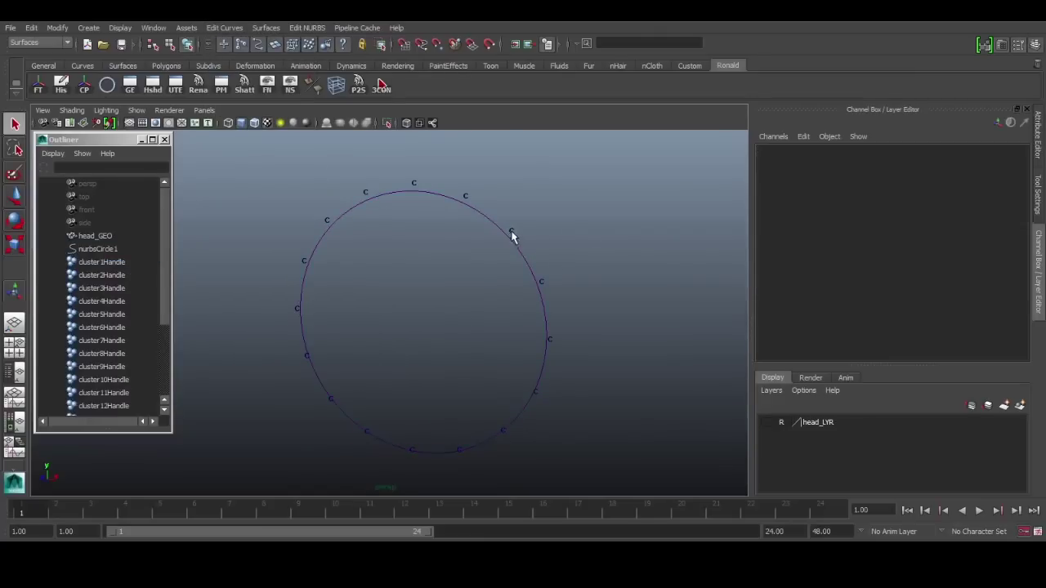
Step: Test moving cluster16Handle by about 0.332 in X and 0.12 in Y, and undo the move
left_click(513, 234)
key("w")
left_click_drag(500, 240, 558, 230)
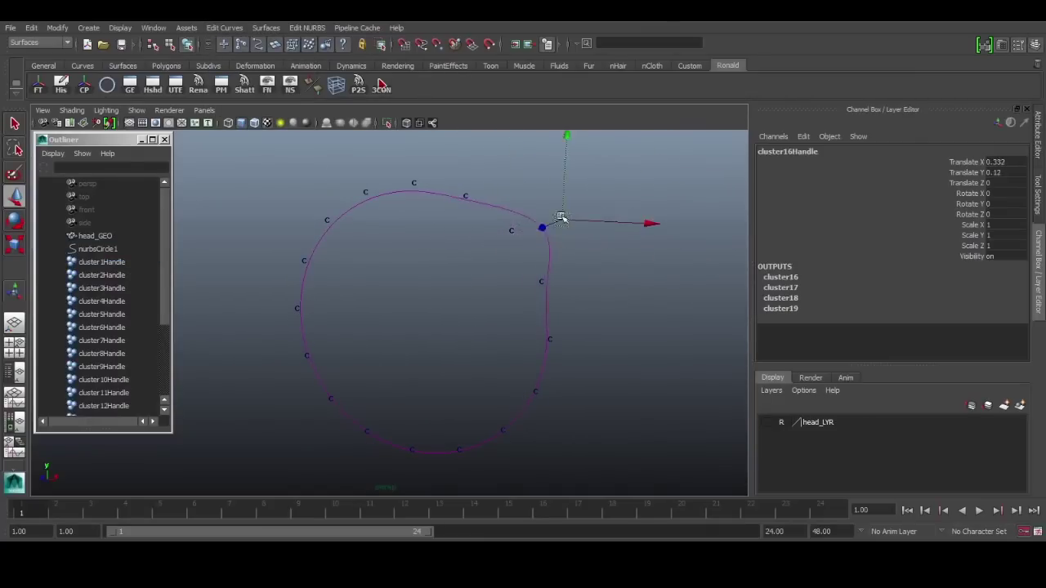
key("ctrl+z")
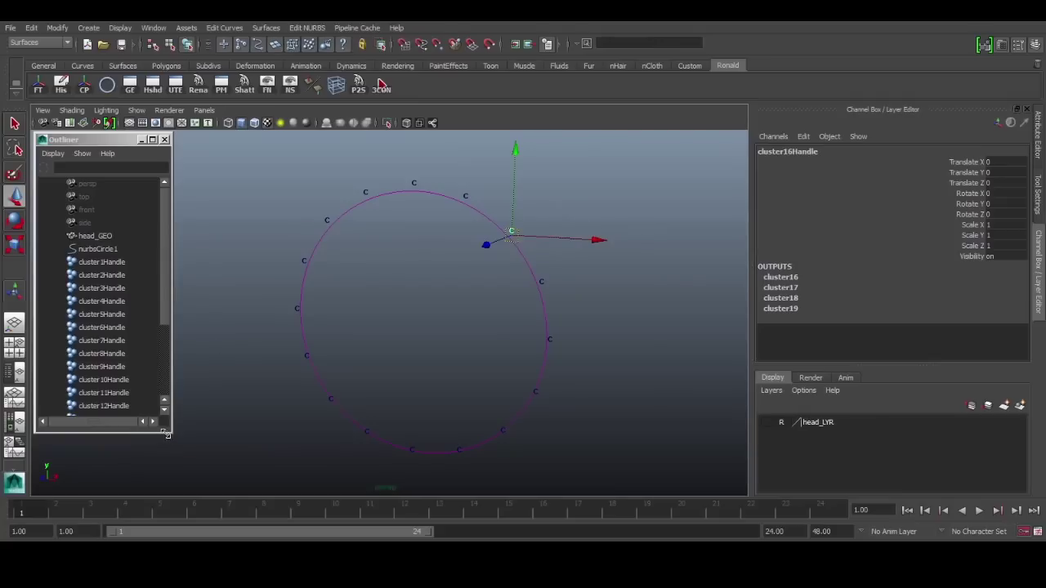
Step: Enlarge the Outliner and examine the cluster handles from cluster1Handle to cluster19Handle
left_click_drag(166, 434, 174, 497)
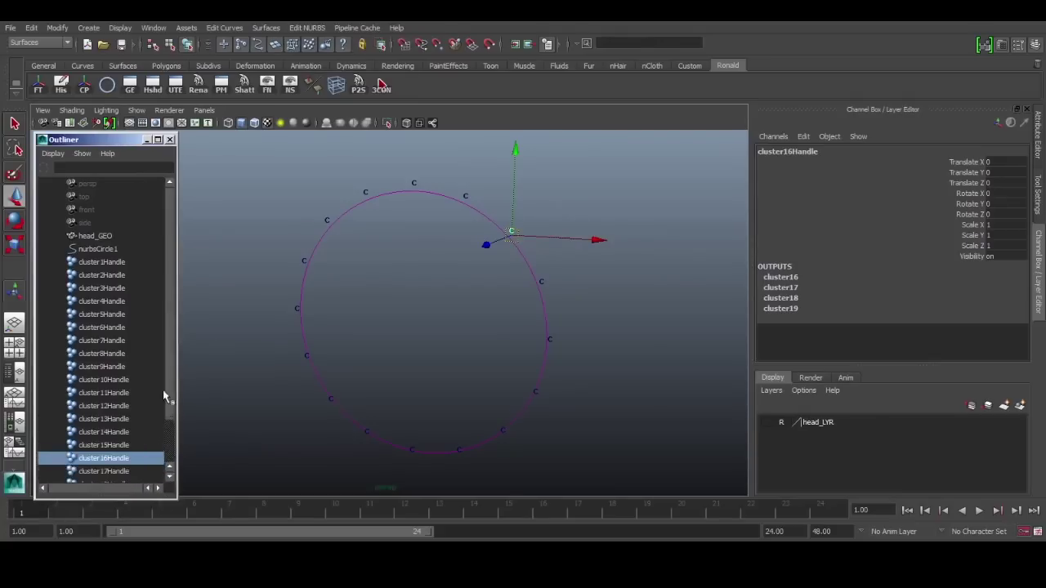
left_click_drag(167, 400, 170, 426)
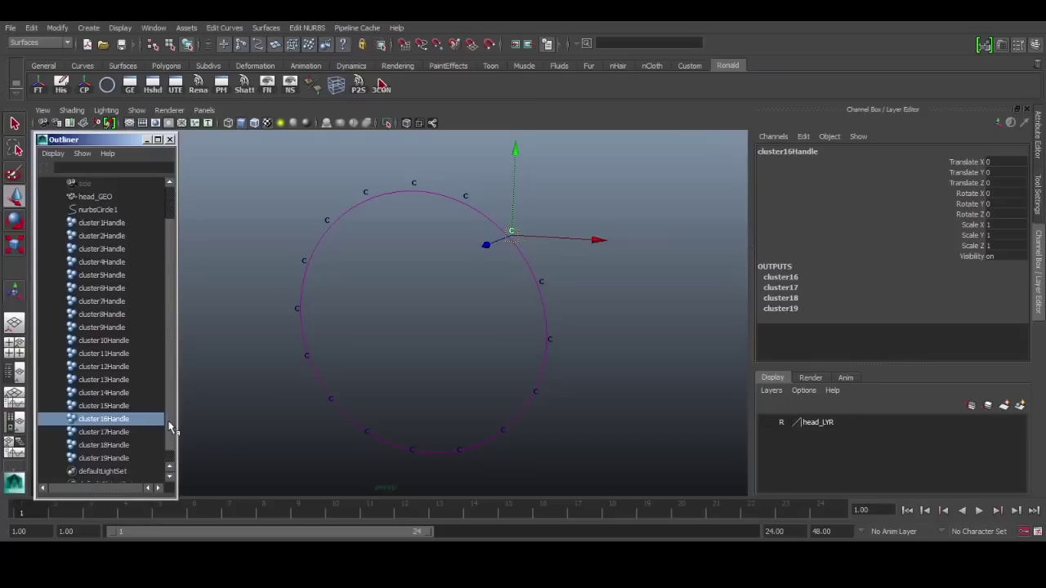
left_click(96, 223)
left_click(130, 458, "shift")
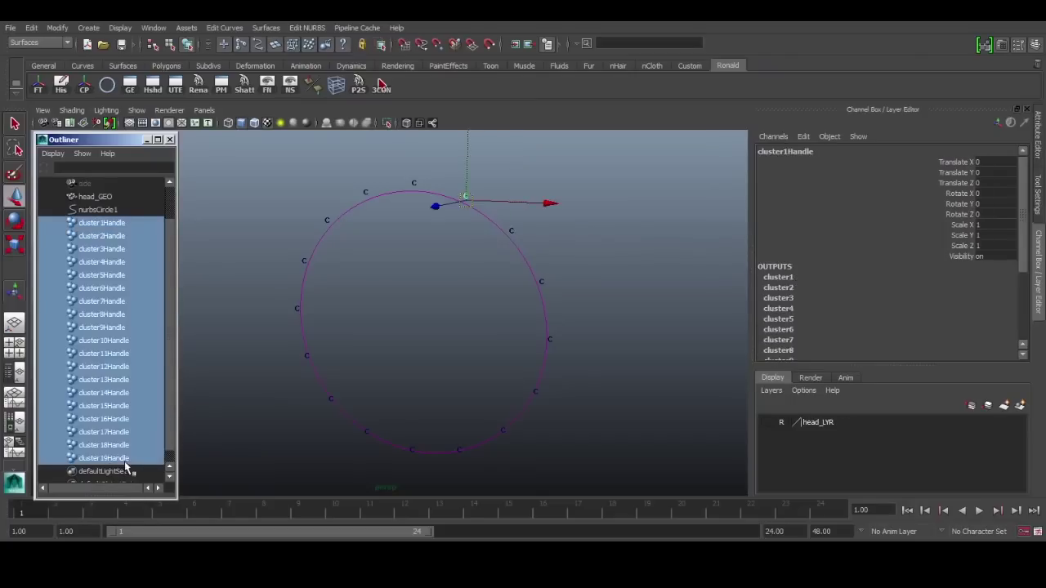
left_click(123, 393)
left_click(121, 421)
left_click(101, 222)
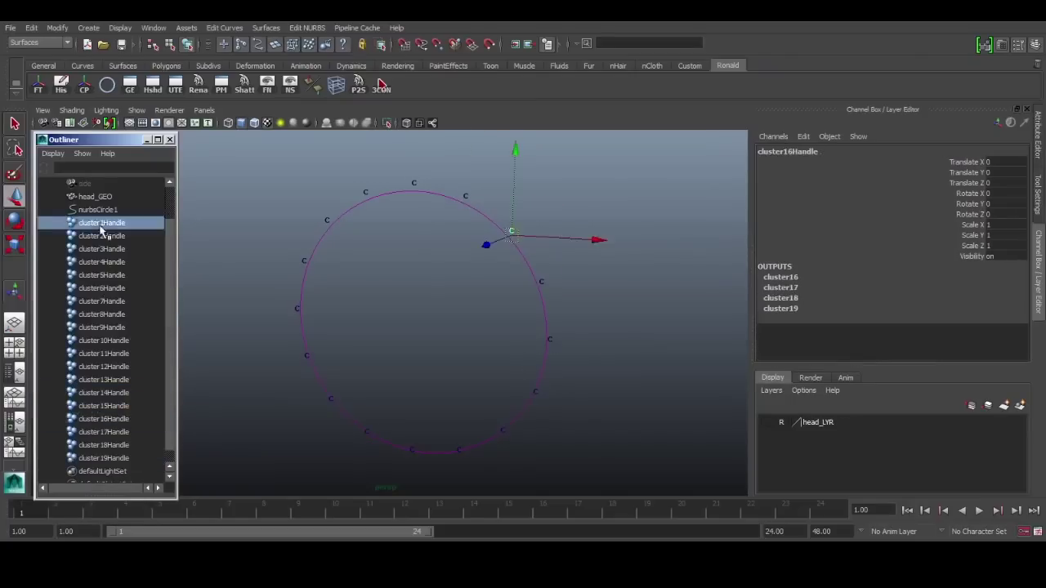
left_click(117, 459, "shift")
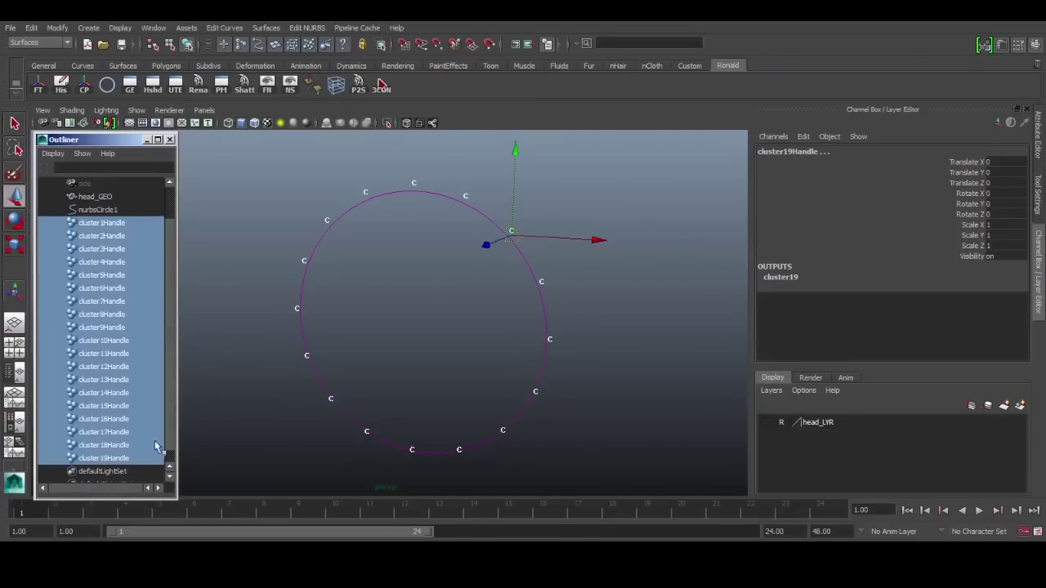
left_click(122, 420)
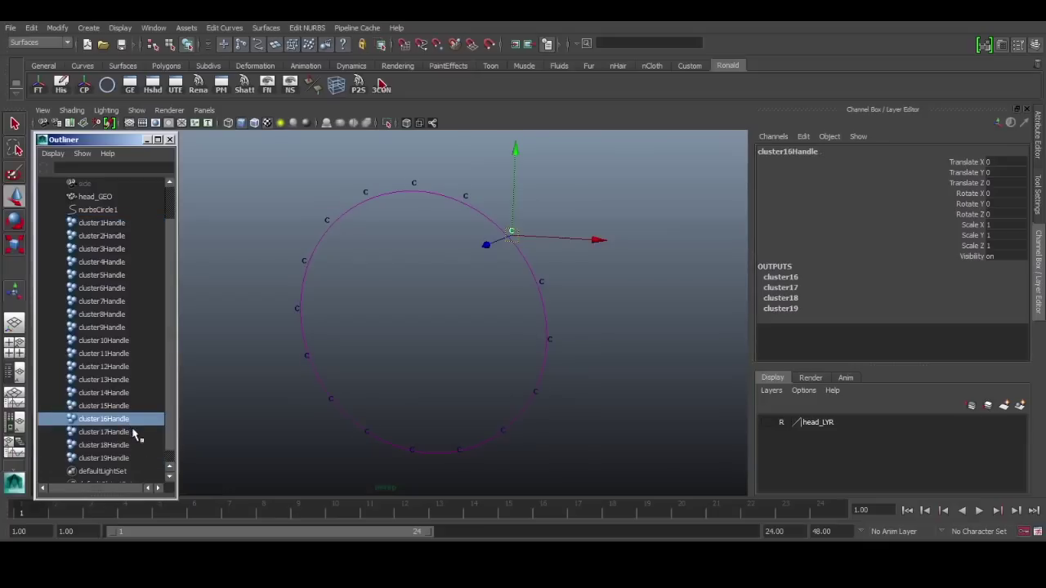
left_click(115, 409)
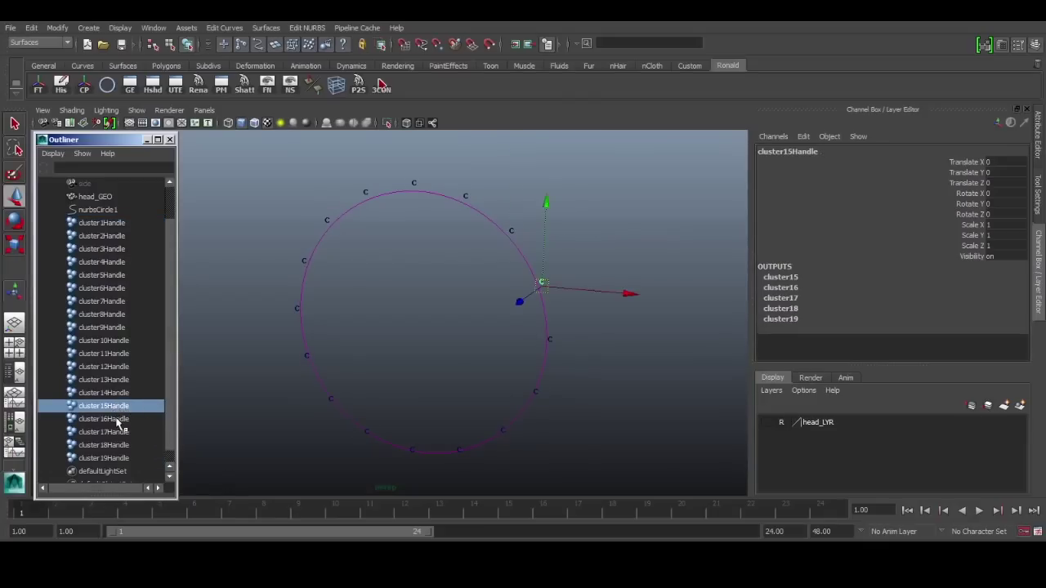
left_click(117, 421)
Step: Step through the cluster handles one by one from cluster1Handle to cluster19Handle, checking each one's place on the circle
left_click(122, 226)
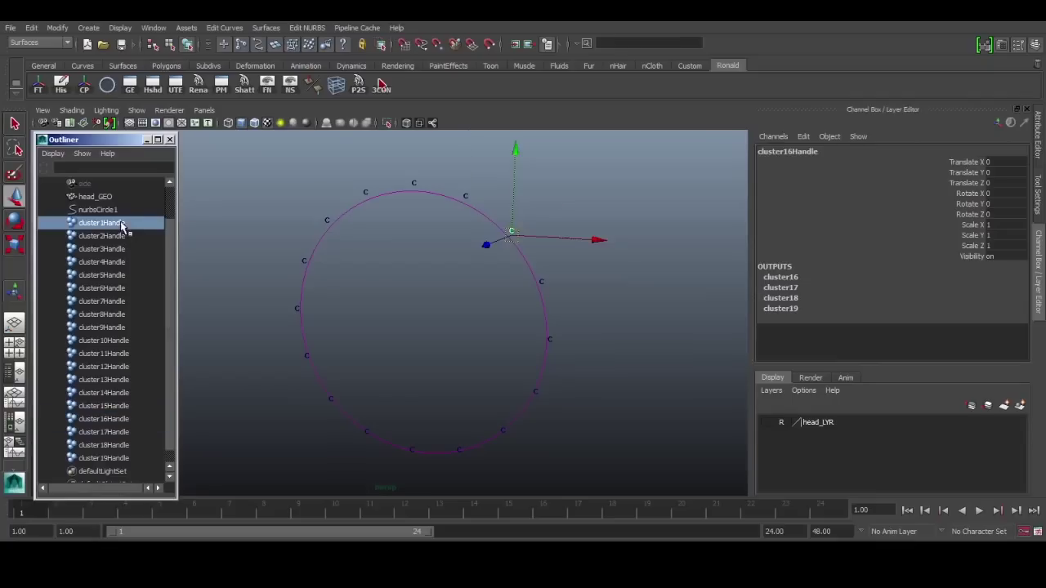
key("Down")
key("Down")
key("Down")
key("Down")
key("Down")
key("Down")
key("Down")
key("Down")
key("Down")
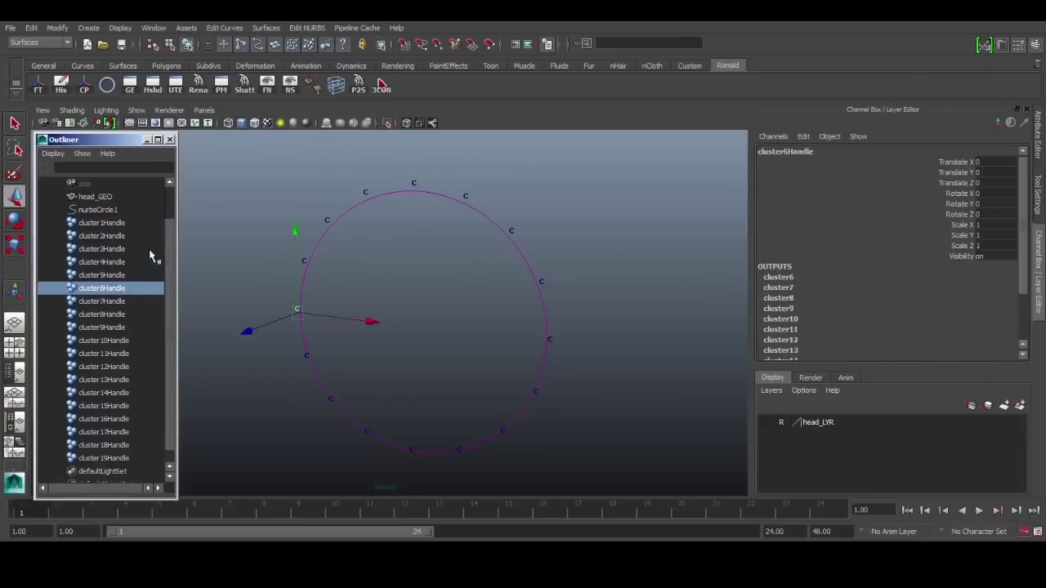
key("Down")
key("Down")
key("Down")
key("Down")
key("Down")
key("Down")
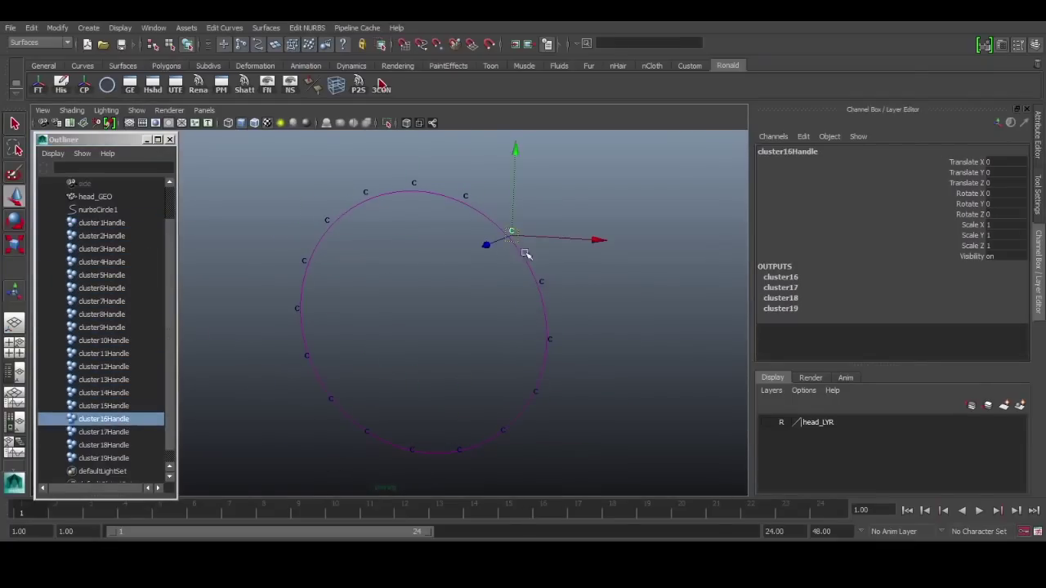
key("Down")
key("Down")
key("Down")
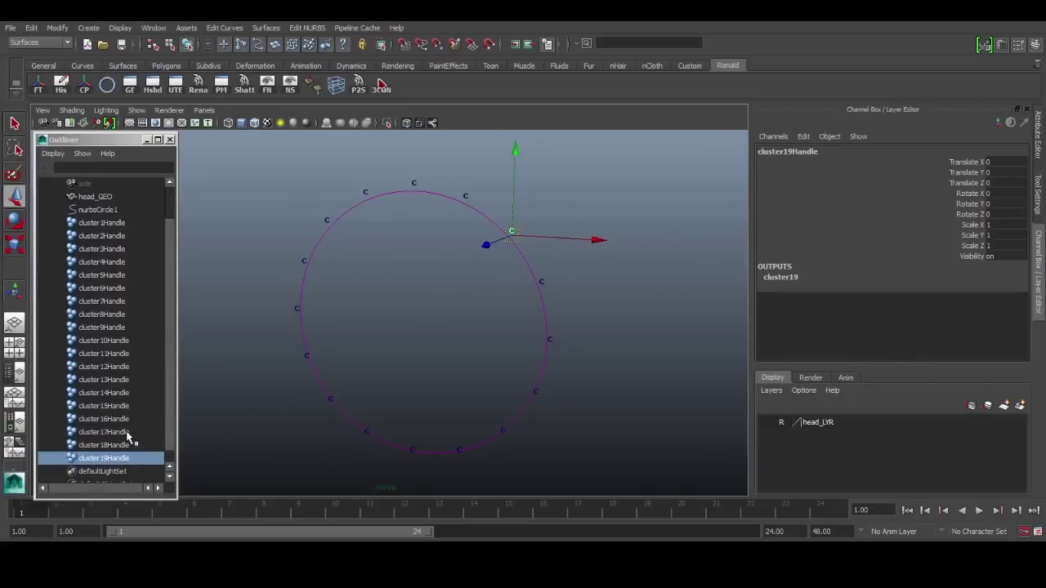
Step: Delete cluster17Handle, cluster18Handle and cluster19Handle, and check the remaining handles by selecting them
left_click(135, 434, "shift")
left_click(135, 460, "shift")
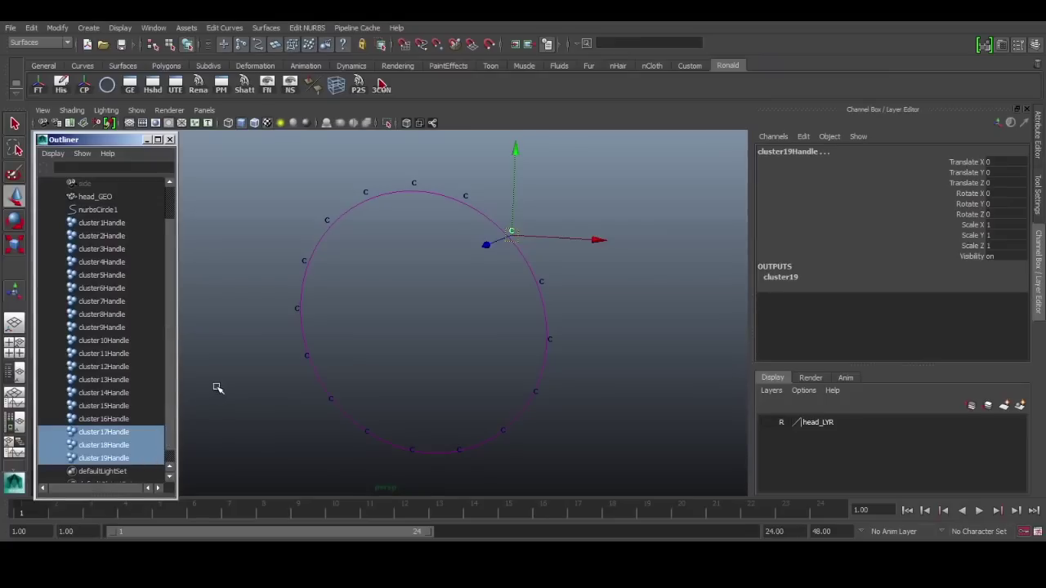
key("Delete")
left_click(123, 250)
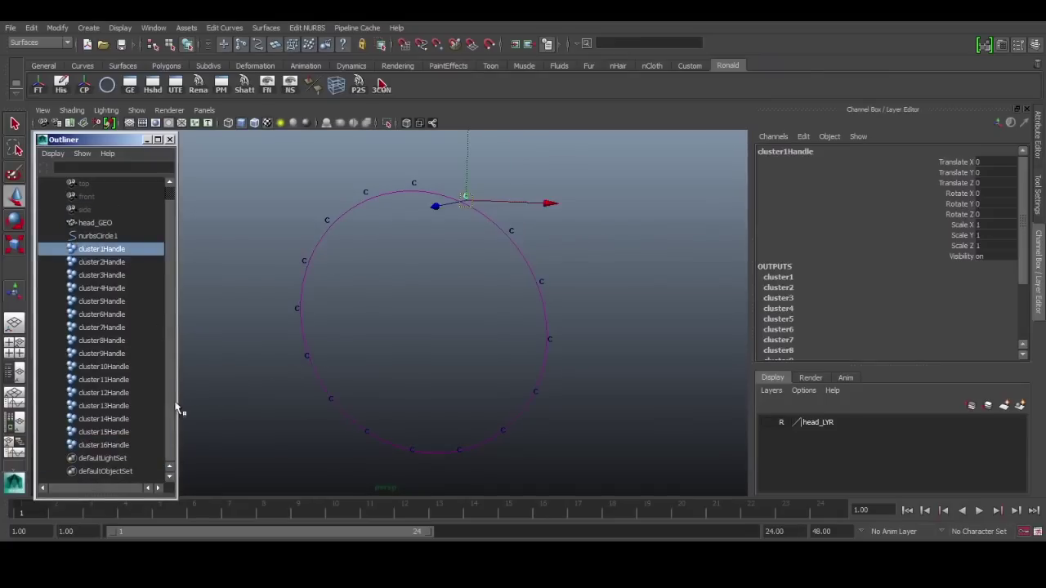
left_click(109, 447, "shift")
left_click(228, 270)
Step: Try moving cluster1Handle away from the circle, undo the move and reselect the handle
left_click(141, 250)
middle_click(582, 255)
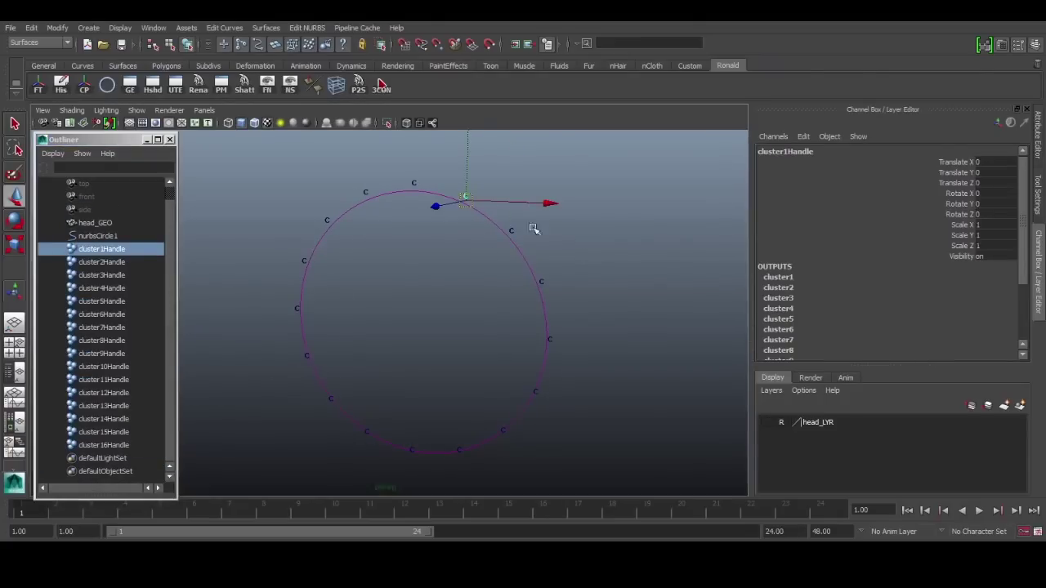
left_click_drag(466, 202, 493, 212)
key("ctrl+z")
left_click(487, 218)
key("e")
left_click_drag(362, 305, 561, 292)
key("q")
left_click(475, 195)
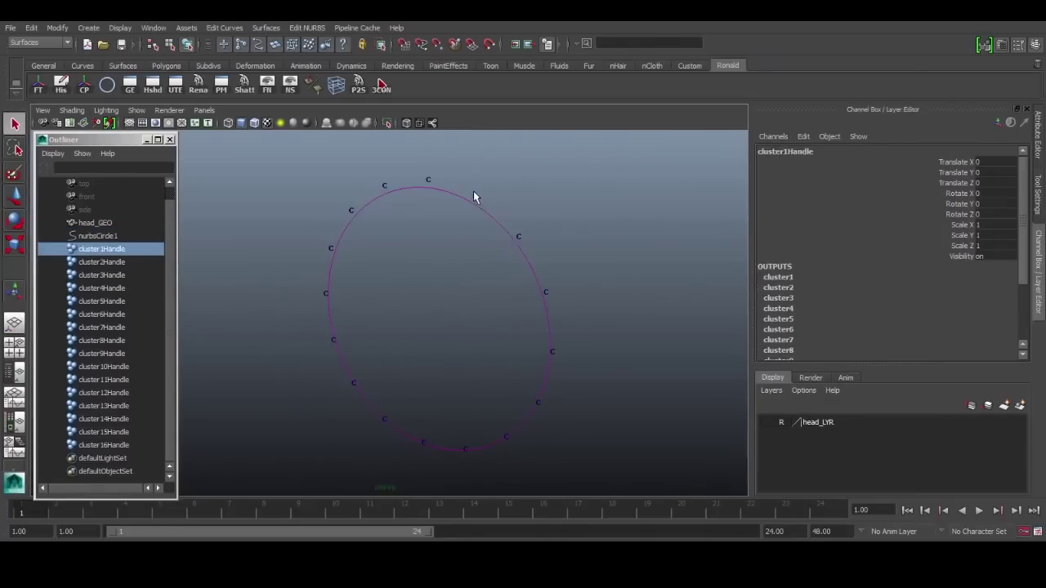
Step: Examine the cluster handles by selecting individual ones and the full range from cluster1Handle to cluster16Handle
key("w")
mouse_move(493, 210)
left_mouse_down()
mouse_move(539, 214)
mouse_move(528, 157)
mouse_move(495, 210)
mouse_move(476, 217)
mouse_move(497, 197)
mouse_move(619, 170)
mouse_move(476, 205)
left_mouse_up()
left_click(101, 262)
left_click(134, 249)
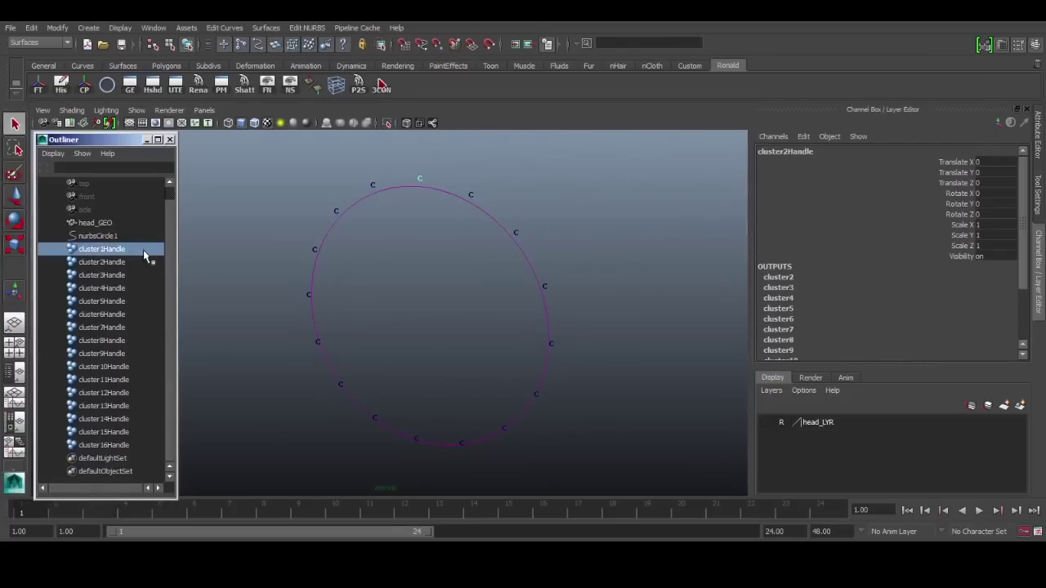
left_click(121, 446, "shift")
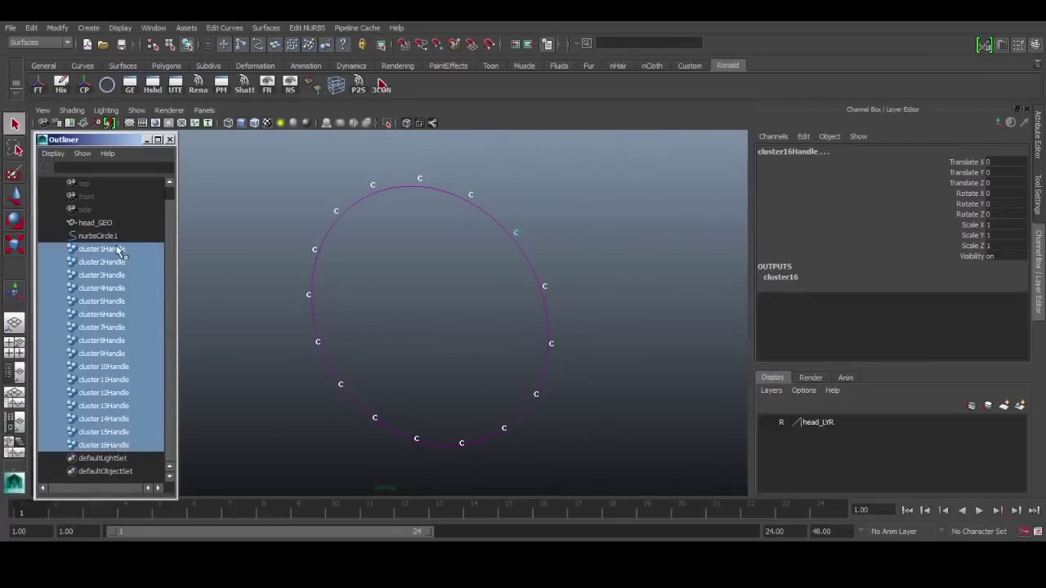
left_click(117, 250)
left_click(122, 446, "shift")
left_click(122, 445)
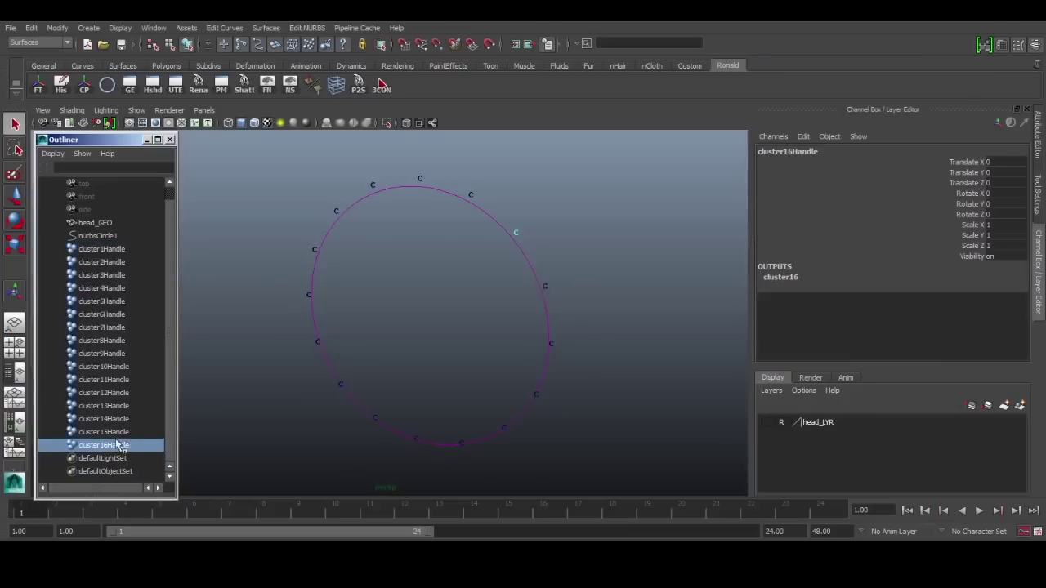
left_click(114, 249, "shift")
Step: Try picking cluster1Handle on the circle for moving and clear the selection
left_click(477, 210)
left_click(470, 193)
key("w")
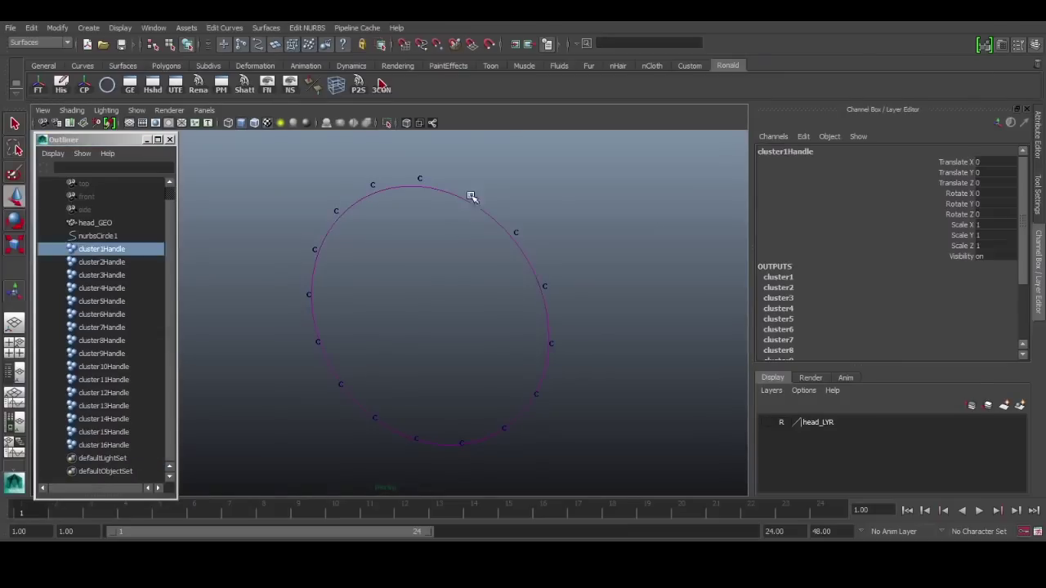
mouse_move(471, 195)
left_mouse_down()
mouse_move(495, 220)
mouse_move(445, 188)
mouse_move(471, 194)
left_mouse_up()
left_click(429, 319)
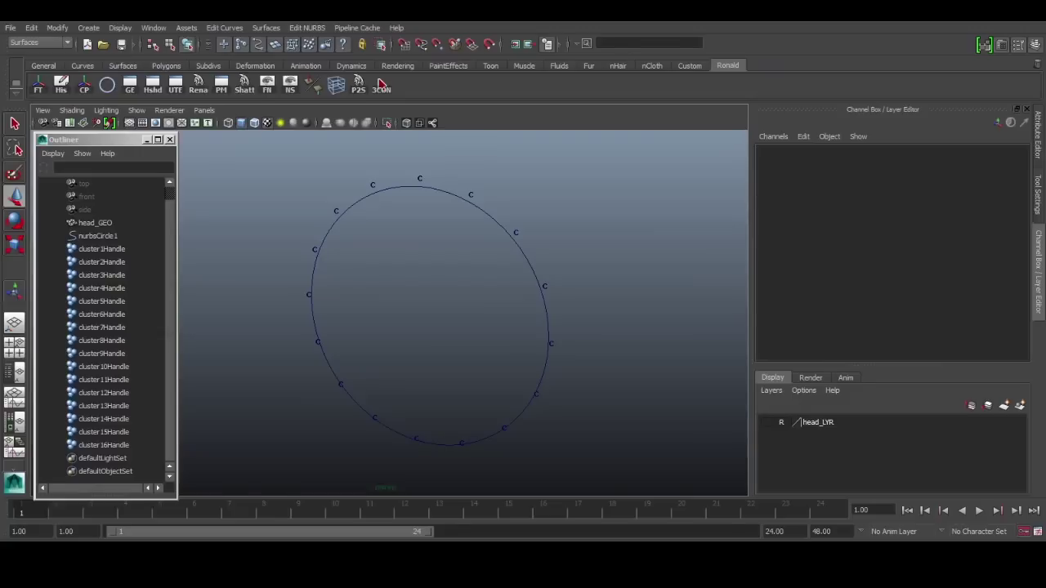
Step: Rename the cluster-driven NURBS circle as lf_eye_CRV and clear the selection
left_click(497, 207)
double_click(797, 153)
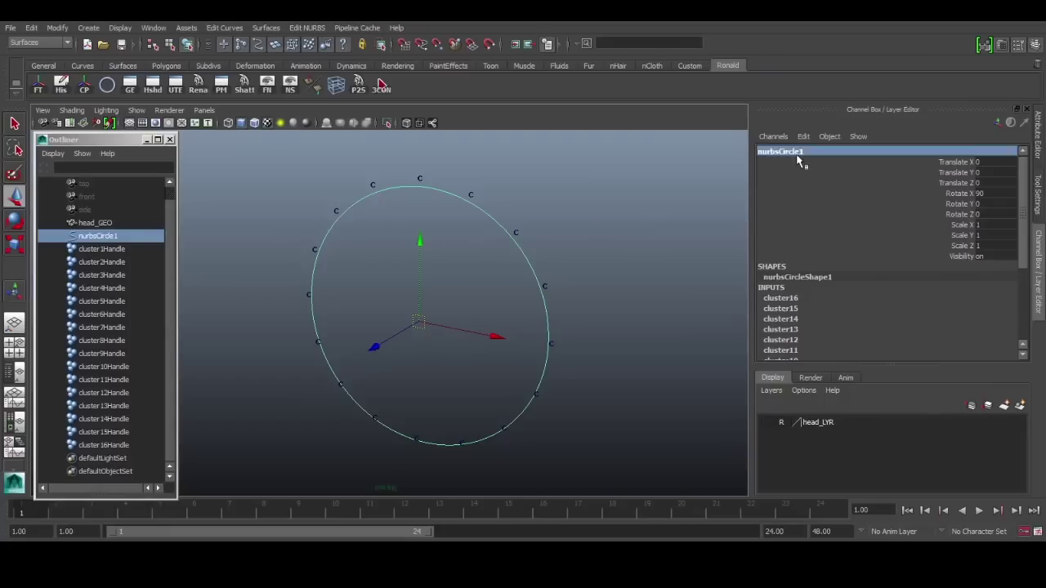
type("f_eye_CRV")
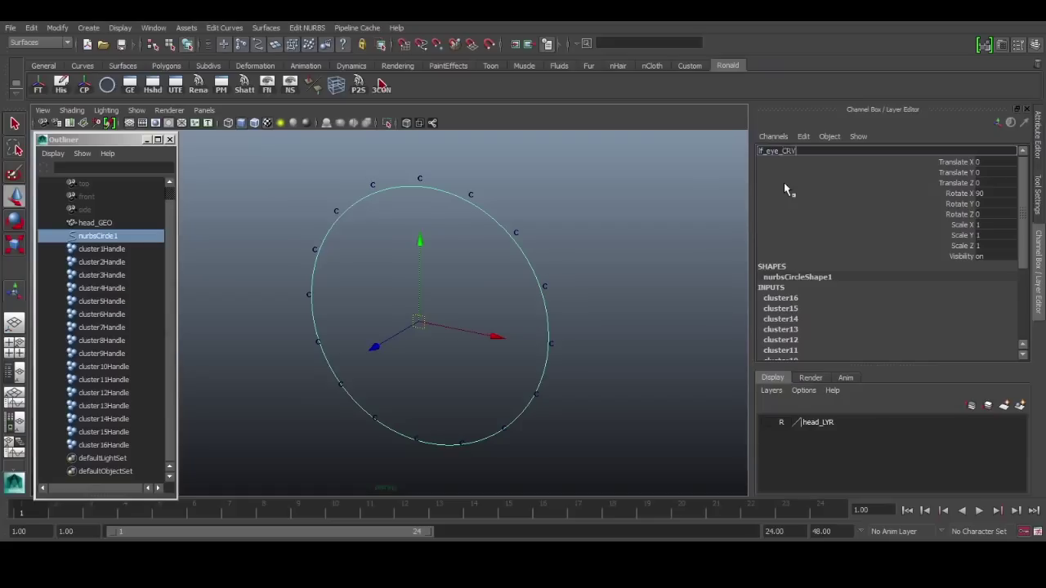
key("Return")
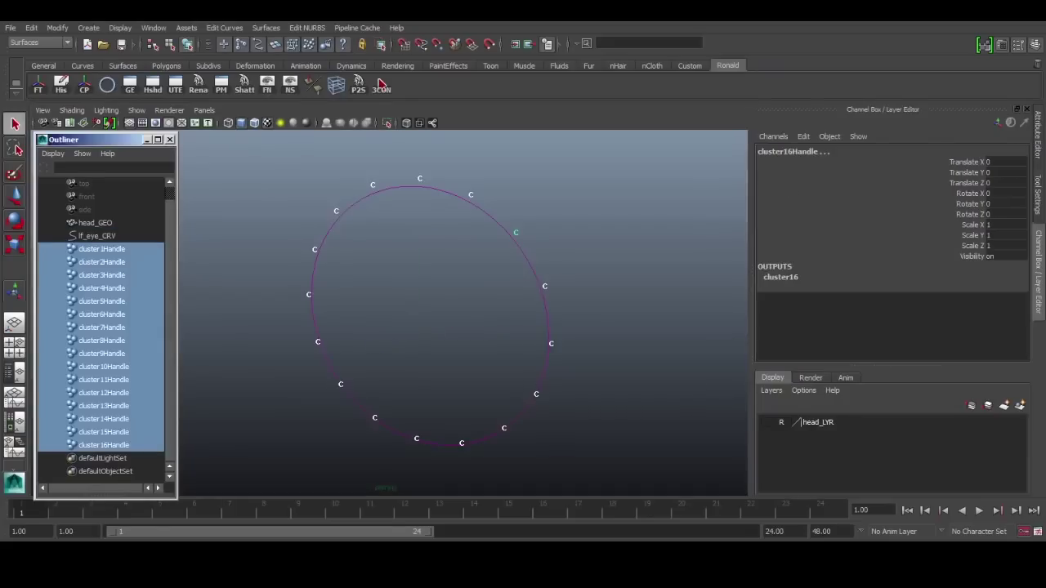
left_click(240, 378)
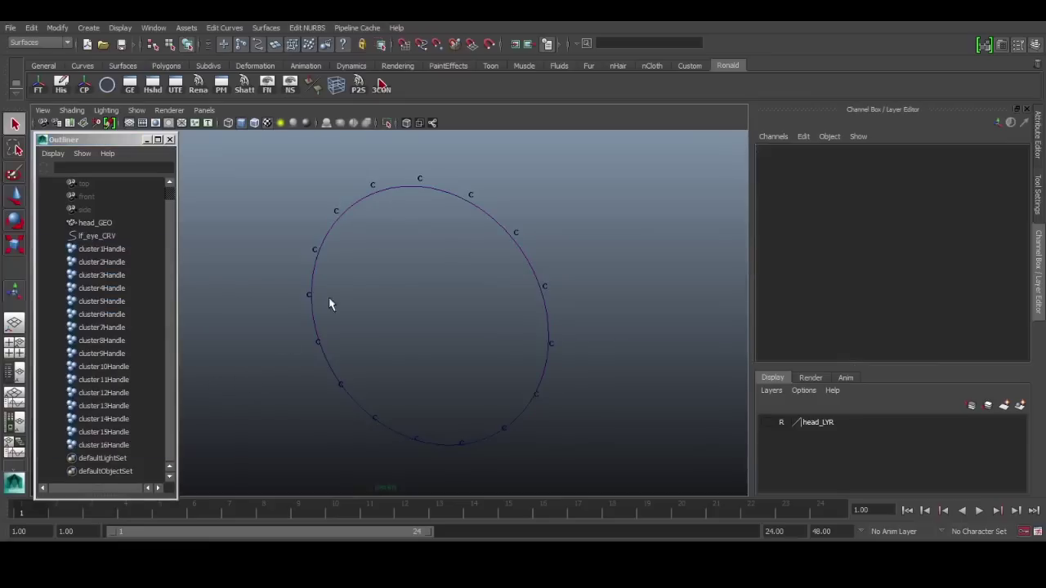
Step: Create a new NURBS circle at the origin and set its Rotate X to 90
scroll(364, 275, "down", 3)
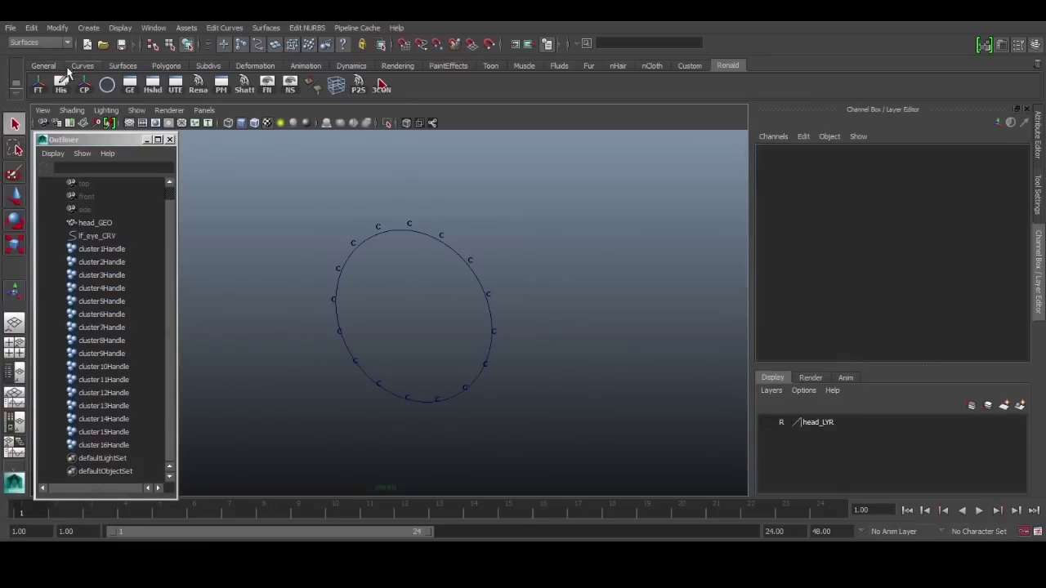
left_click(107, 85)
key("e")
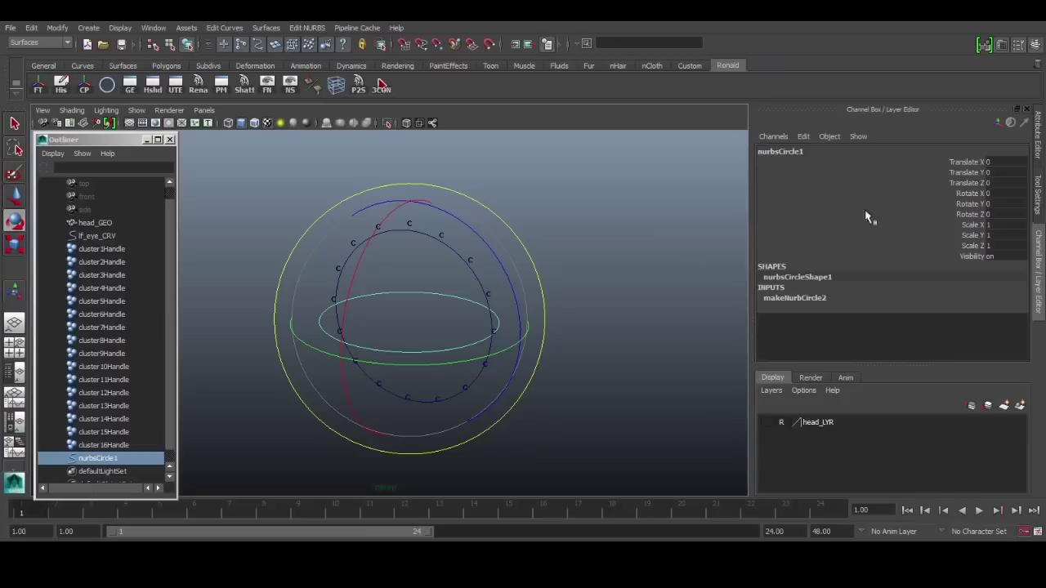
left_click(1012, 193)
type("90")
key("Return")
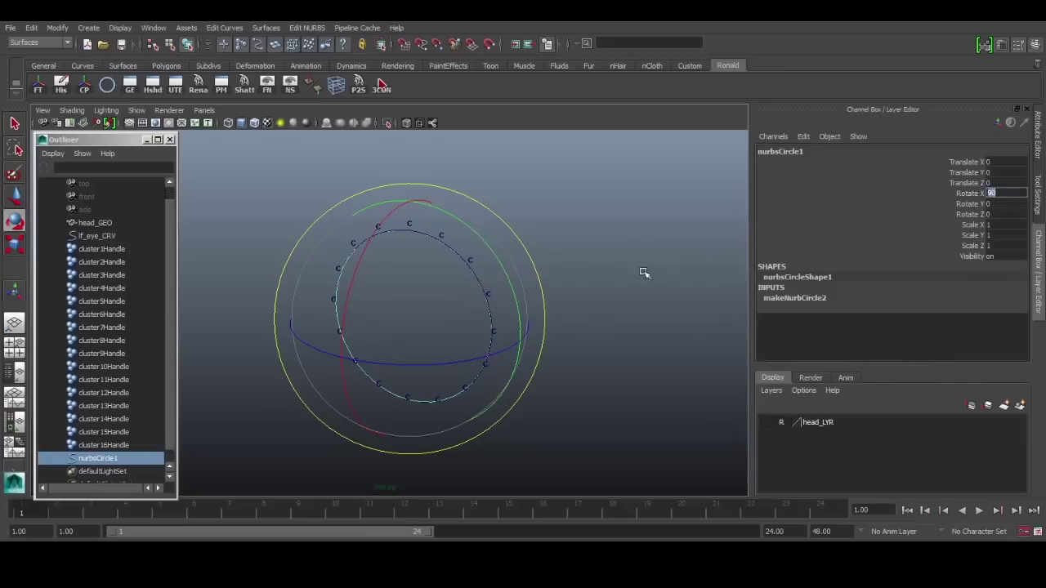
Step: Scale the new circle around the eye curve to 2 in X, Y and Z
key("r")
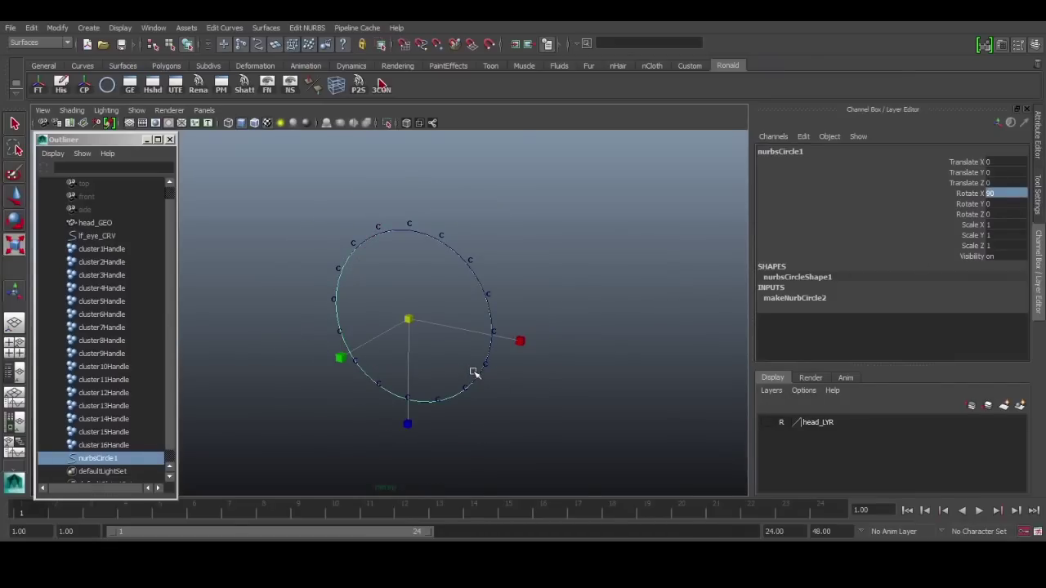
middle_click_drag(475, 373, 572, 334)
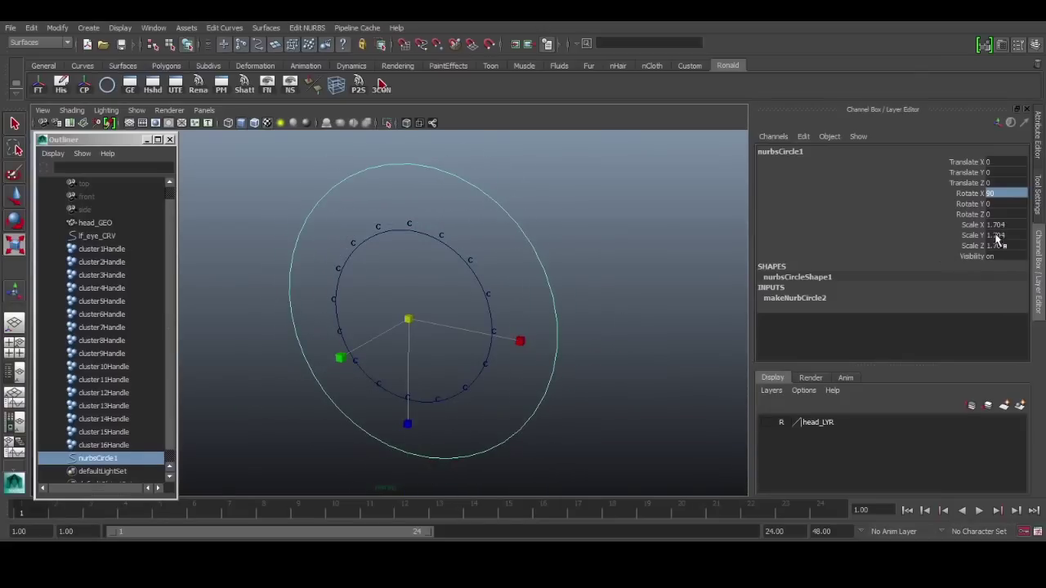
left_click_drag(1005, 224, 1012, 247)
type("2")
key("Return")
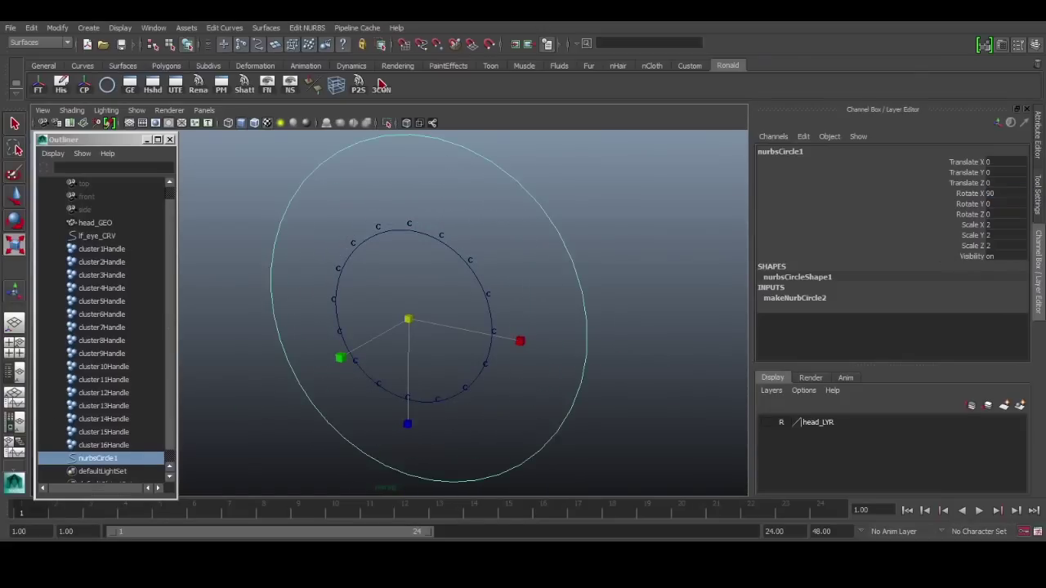
Step: Rename the outer circle as lf_eye_CON, freeze its transformations, delete its history and check its manipulators
left_click(817, 149)
type("lf_eye_CON")
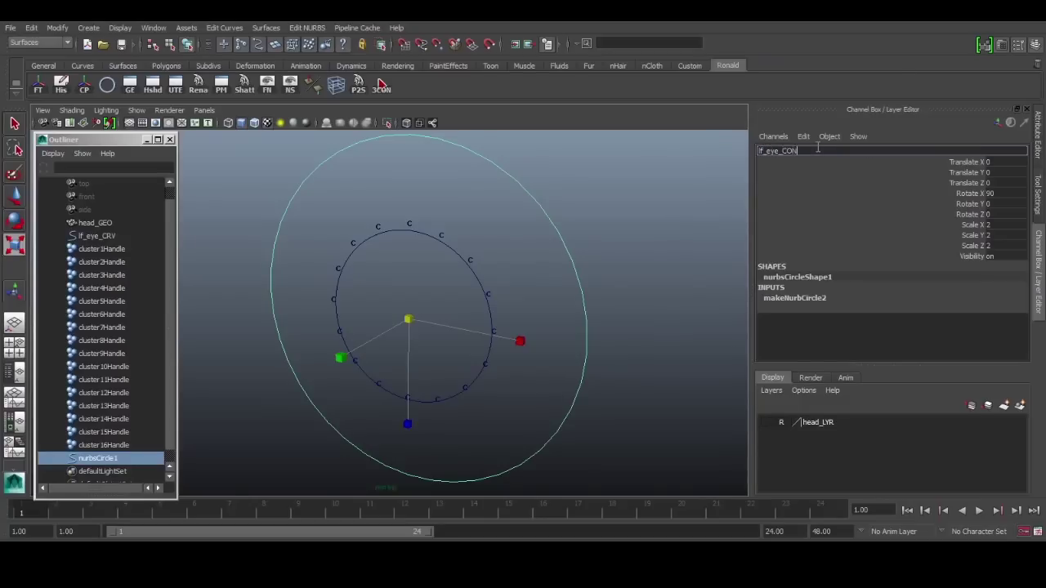
key("Return")
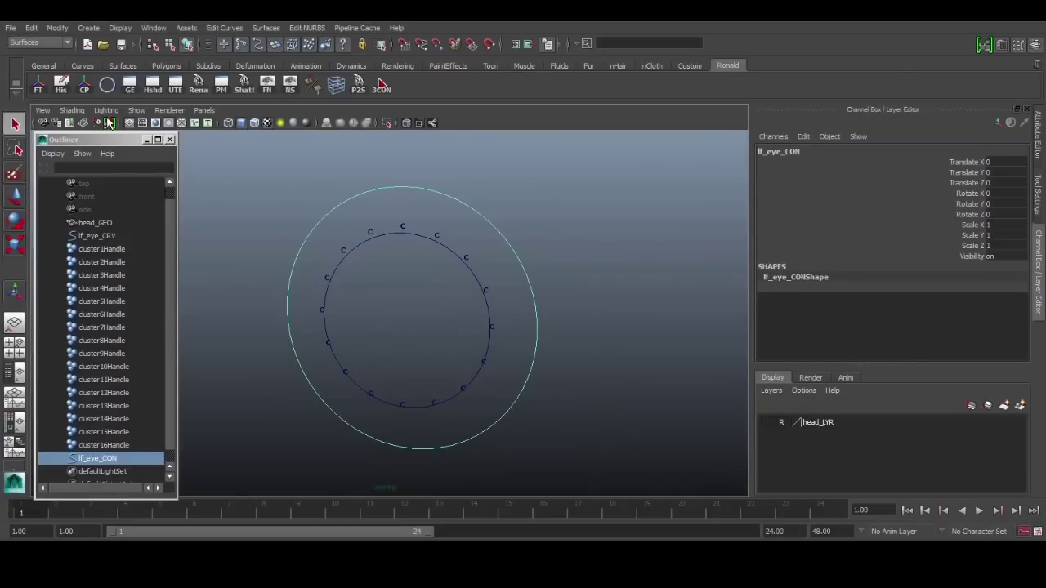
key("w")
key("e")
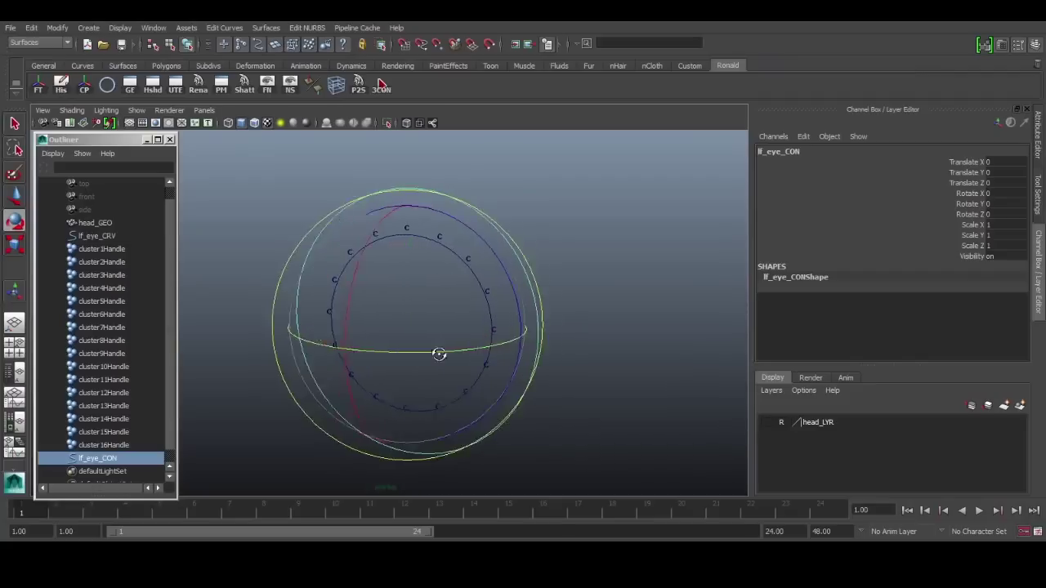
key("w")
middle_click_drag(408, 321, 448, 320, "alt")
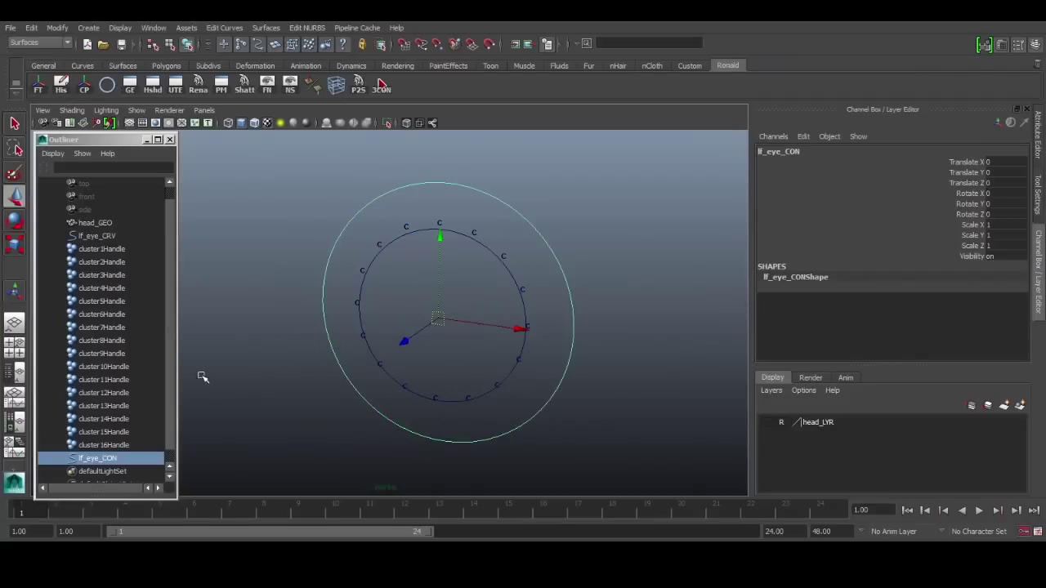
scroll(90, 434, "down", 1)
left_click(107, 436)
left_click(110, 445)
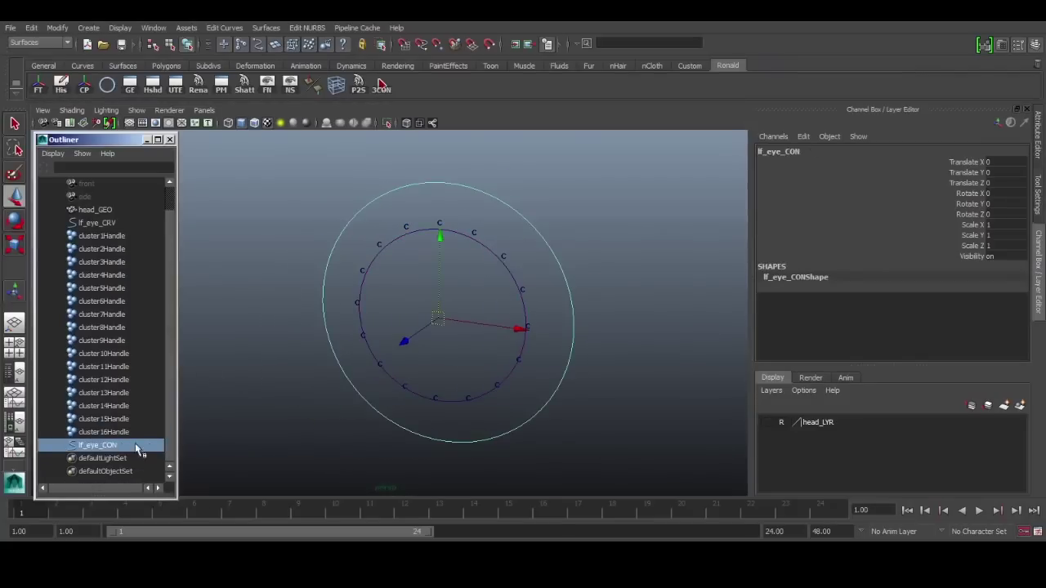
double_click(110, 446)
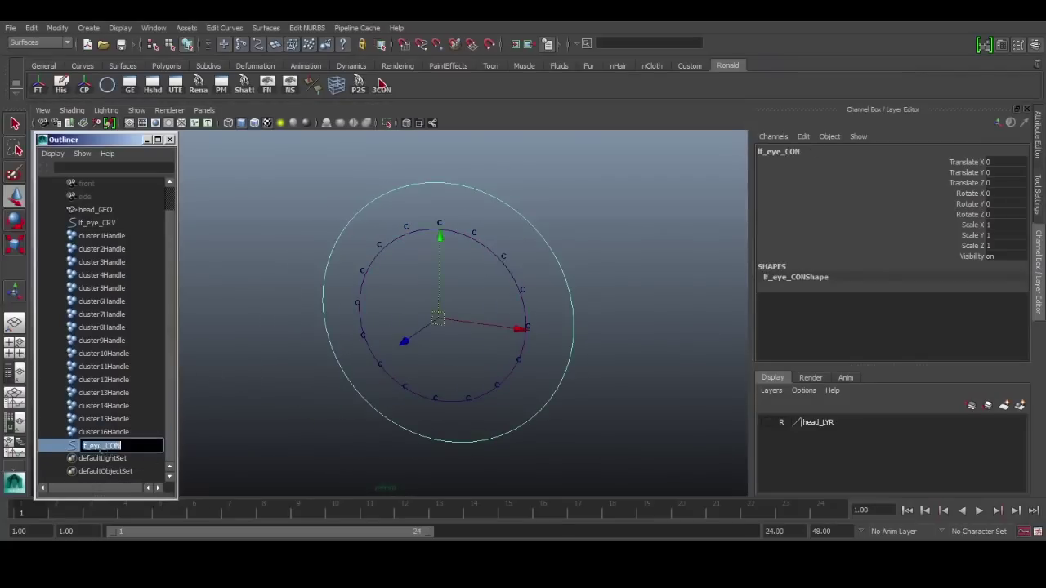
left_click(206, 428)
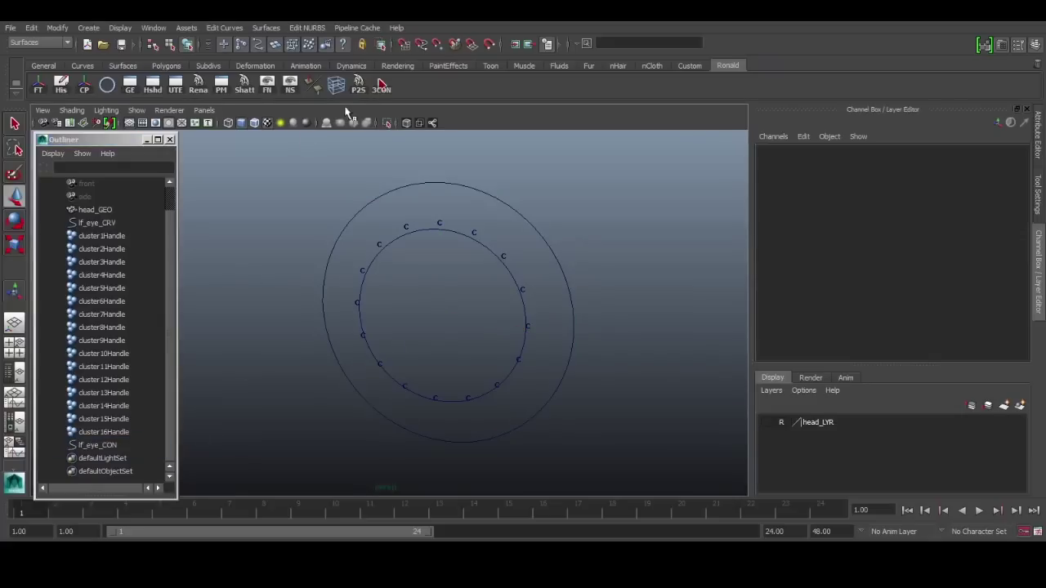
Step: Create a locator at the origin and rename it as lf_eyeCON_HmNUL
left_click(90, 28)
left_click(134, 253)
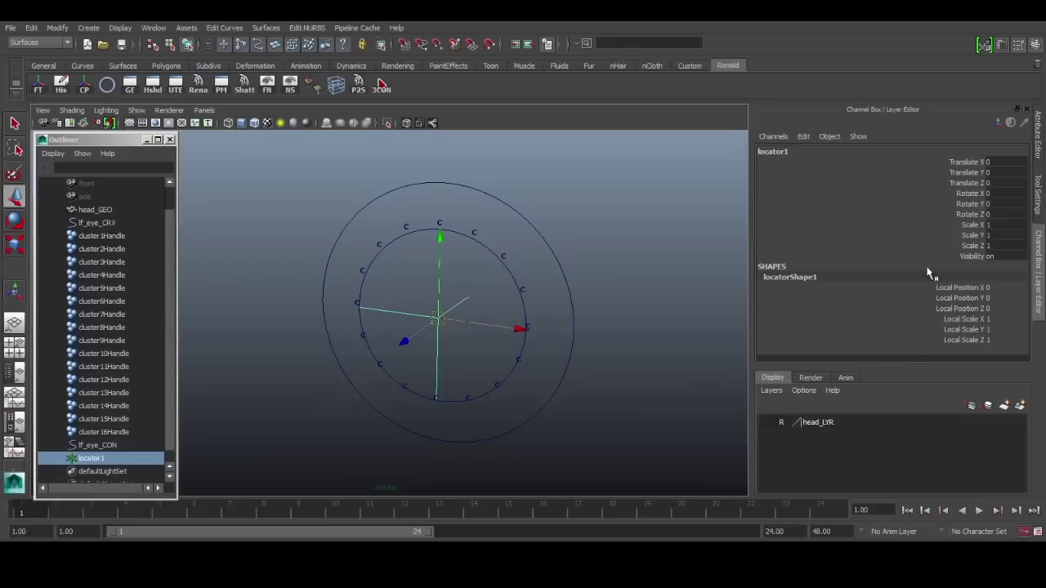
left_click(827, 152)
type("lf_eyeCON_HmNUL")
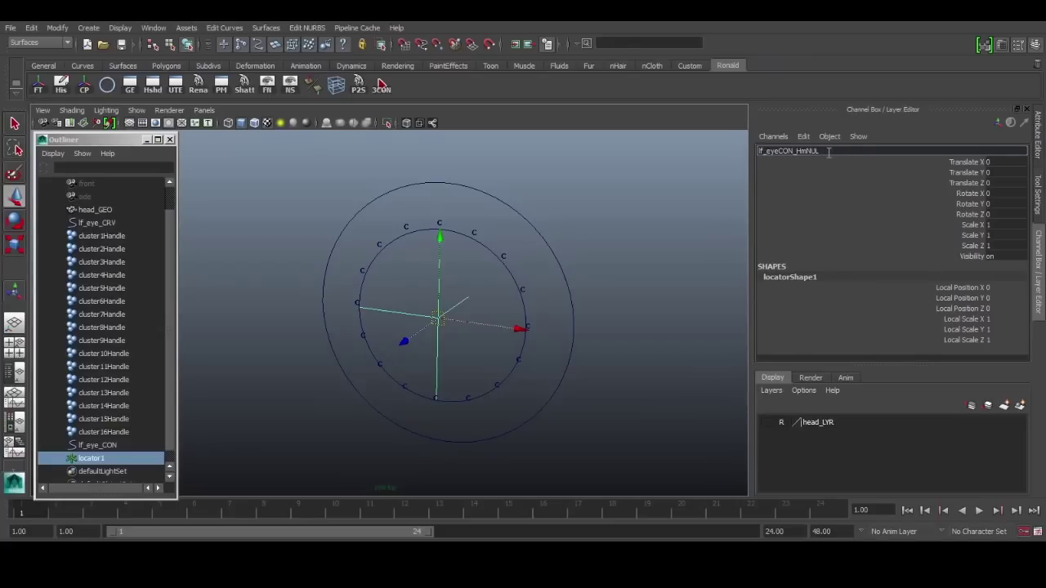
left_click(638, 402)
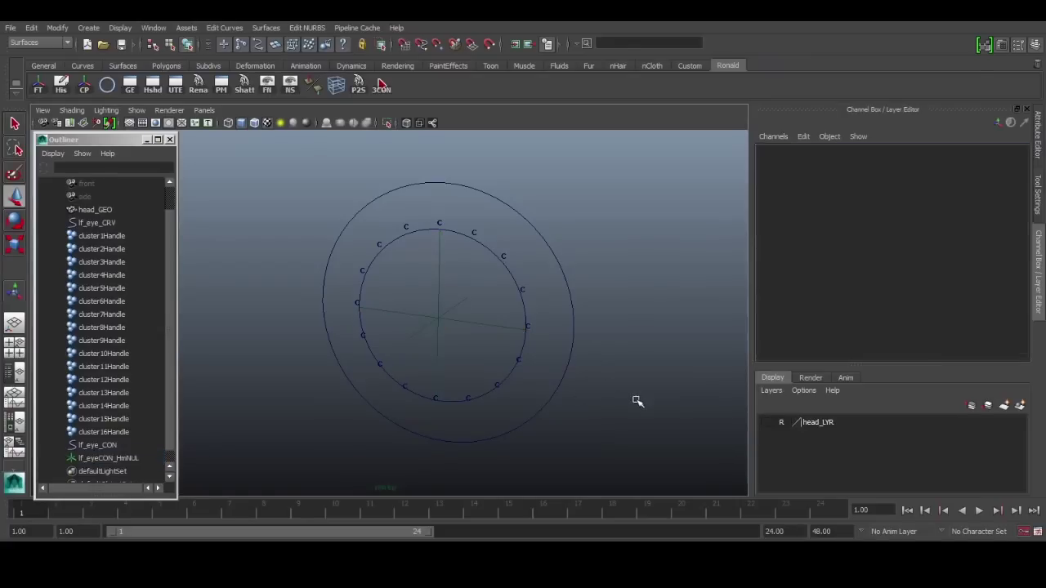
Step: Parent the lf_eye_CON circle under the lf_eyeCON_HmNUL locator in the Outliner
scroll(122, 458, "down", 1)
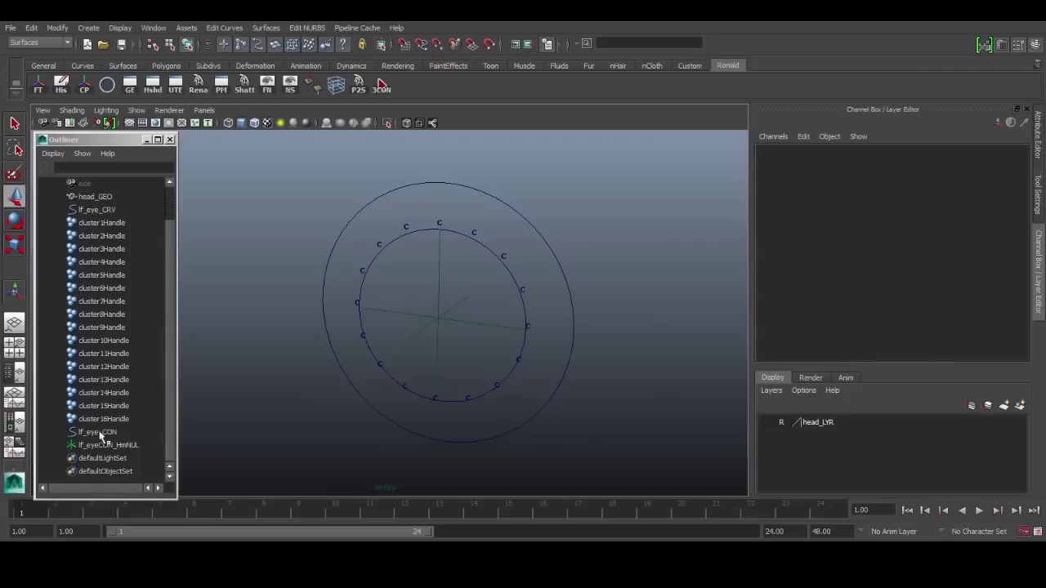
left_click(101, 432)
mouse_move(101, 432)
middle_mouse_down()
mouse_move(92, 438)
mouse_move(106, 448)
middle_mouse_up()
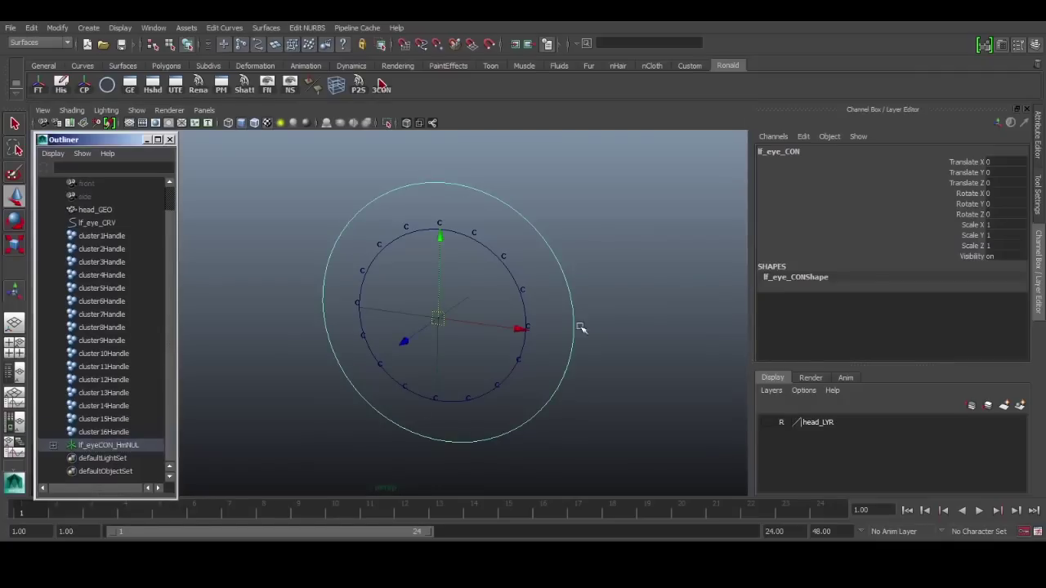
Step: Try scaling lf_eyeCON_HmNUL together with its child circle uniformly to about 1.23
left_click(580, 327)
key("q")
left_click(418, 335)
key("r")
middle_click_drag(449, 378, 504, 369)
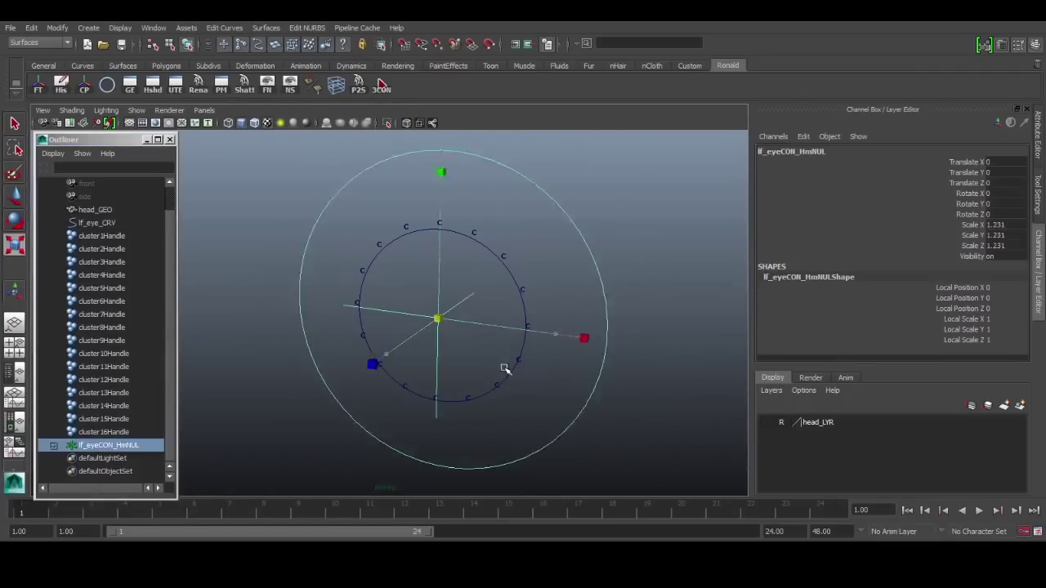
left_click(659, 259)
Step: Select lf_eye_CON and examine its move, rotate and scale manipulators from different view distances
left_click_drag(659, 259, 572, 330, "alt")
left_click(577, 350)
key("w")
key("q")
scroll(558, 355, "up", 4)
scroll(556, 357, "down", 5)
key("e")
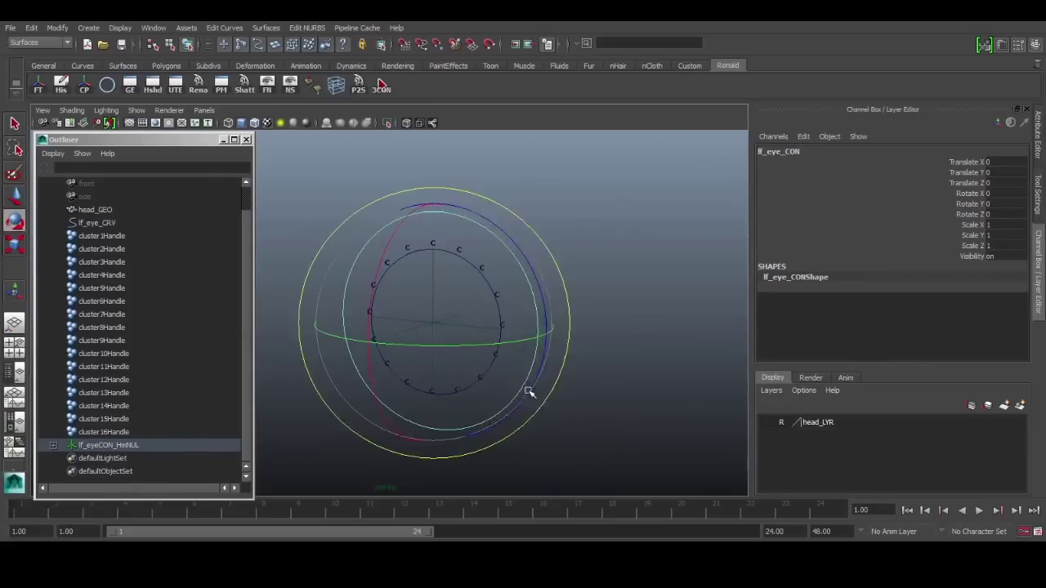
key("r")
key("e")
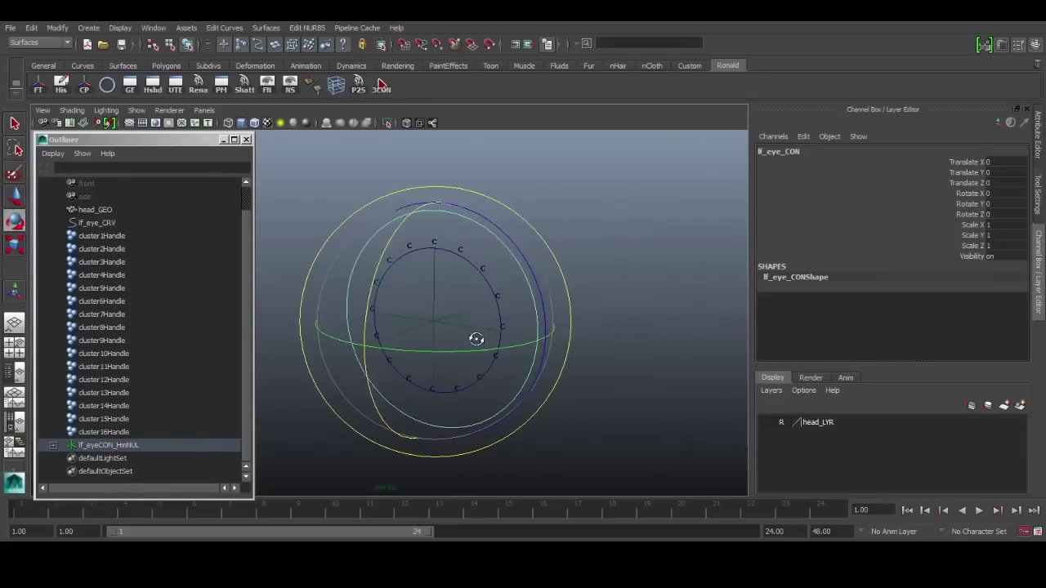
Step: Select the lf_eyeCON_HmNUL locator and hide it together with its control circle
key("q")
left_click(625, 350)
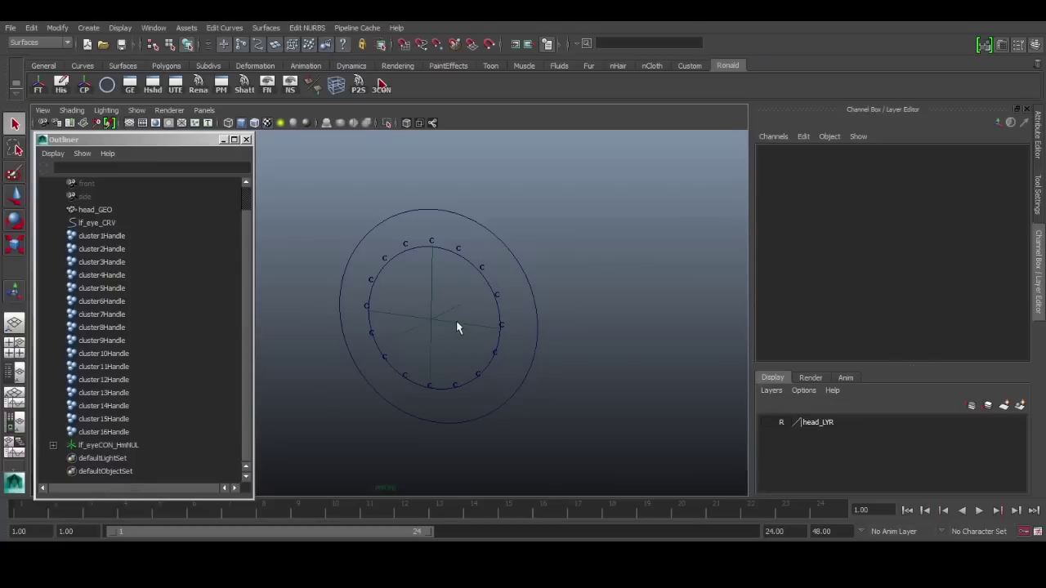
left_click(424, 325)
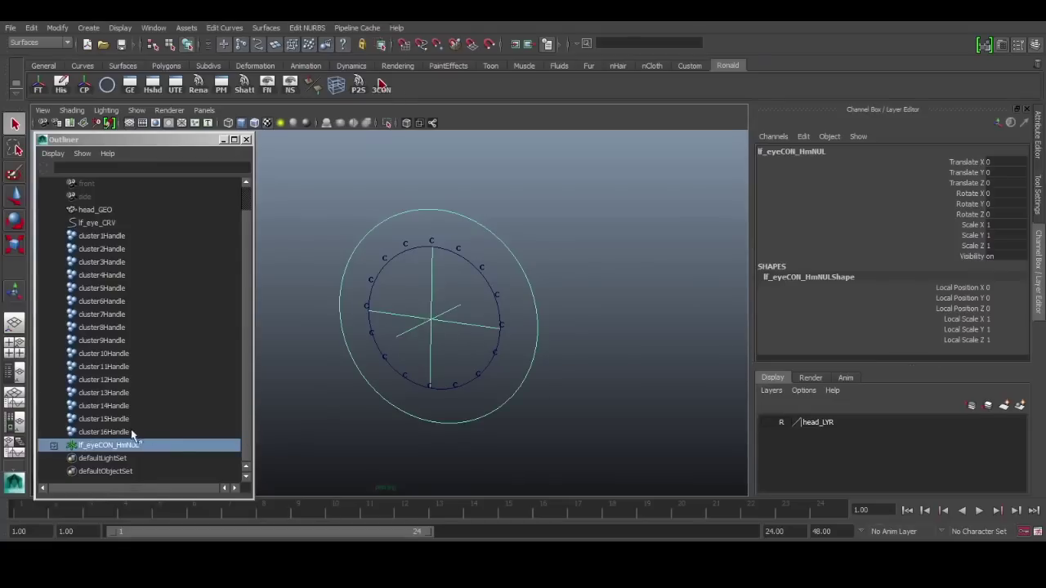
key("ctrl+h")
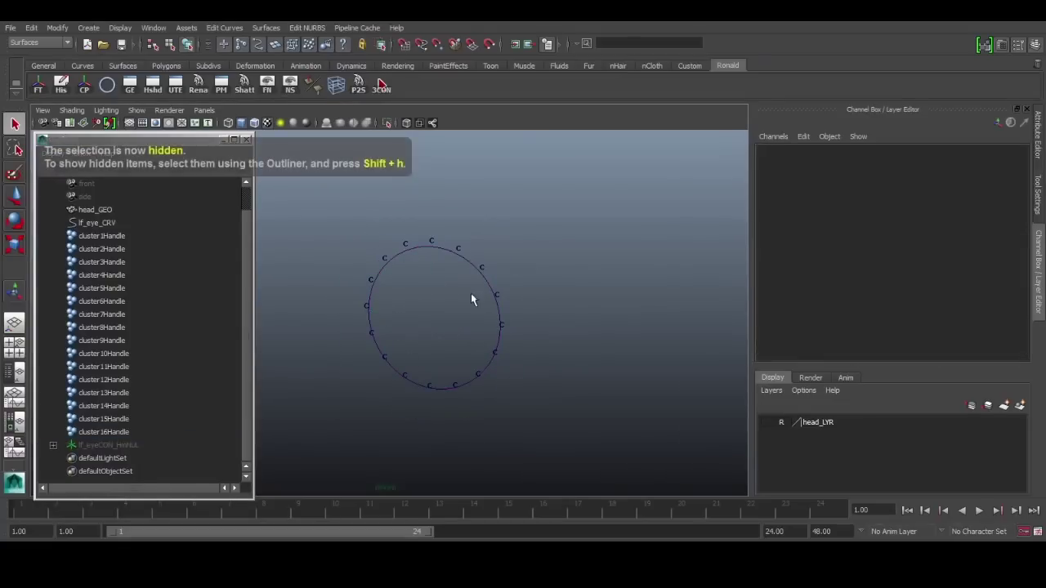
Step: Try moving cluster1Handle slightly on the eye curve and undo the move
left_click_drag(471, 293, 532, 262, "alt")
left_click(474, 236)
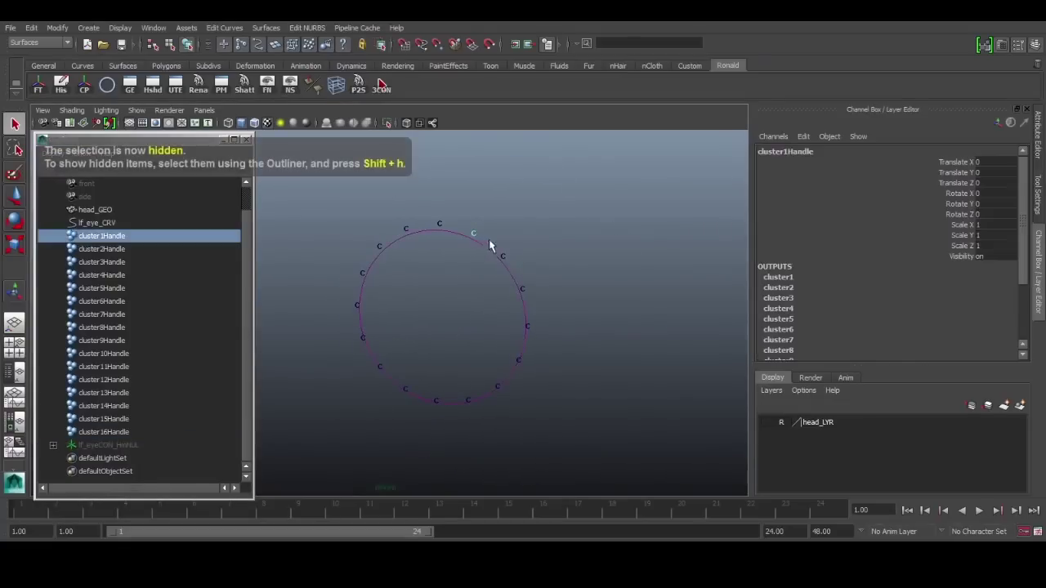
key("w")
mouse_move(472, 238)
left_mouse_down()
mouse_move(420, 231)
mouse_move(476, 249)
left_mouse_up()
key("z")
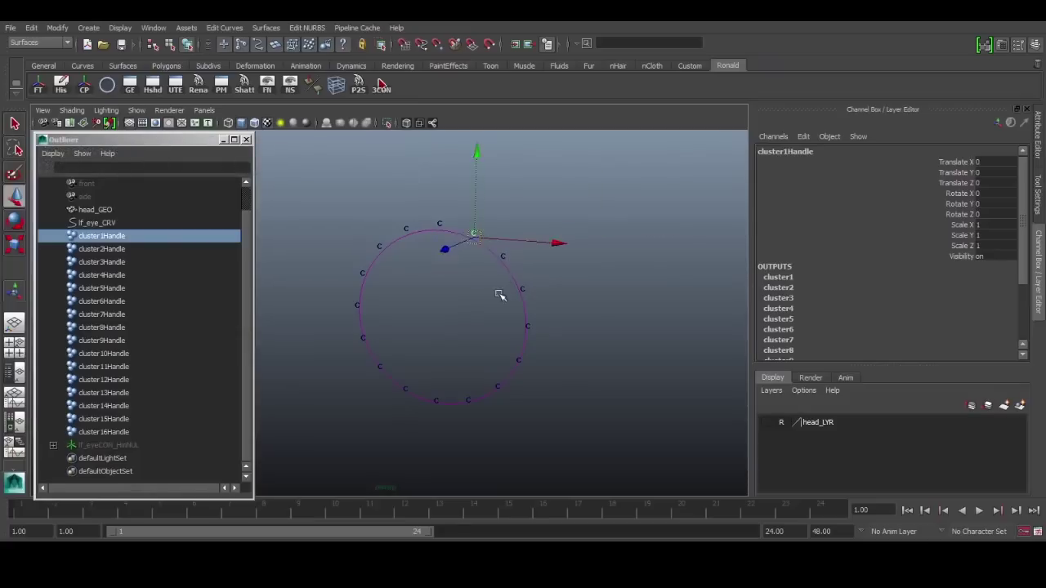
Step: Create a NURBS circle at the origin inside the eye curve and scale it uniformly to about 0.199
left_click_drag(499, 294, 476, 320, "alt")
left_click(476, 320)
scroll(476, 320, "up", 3)
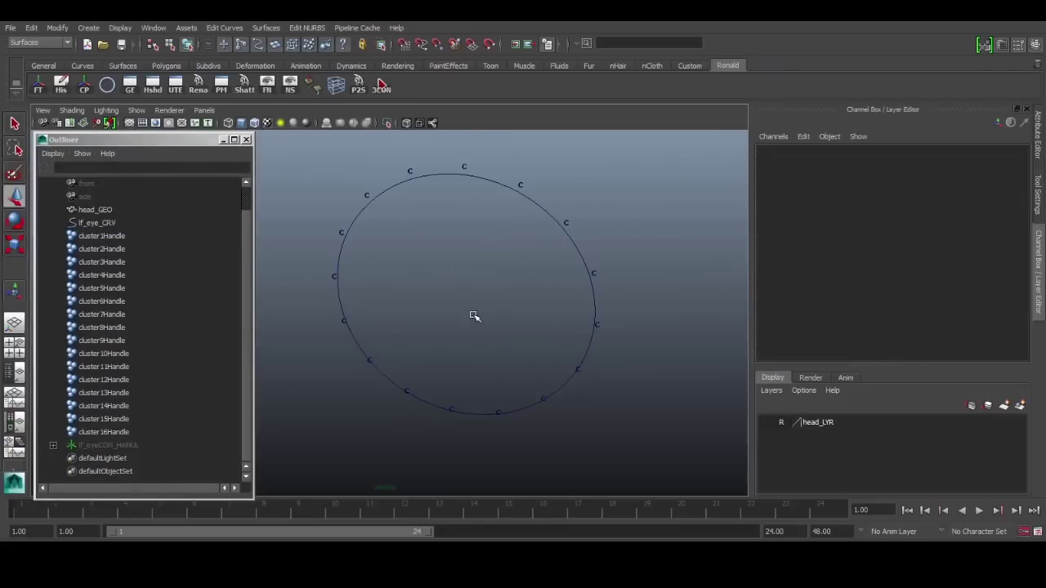
scroll(460, 313, "up", 4)
scroll(463, 345, "down", 3)
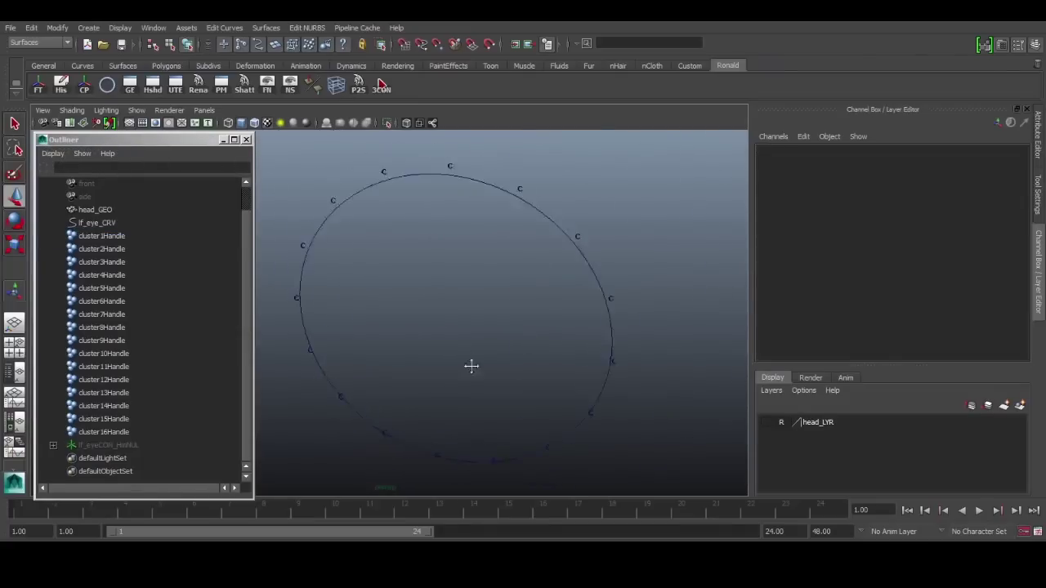
key("q")
left_click(107, 84)
left_click_drag(493, 335, 471, 334, "alt")
key("e")
key("r")
middle_click_drag(491, 336, 319, 354)
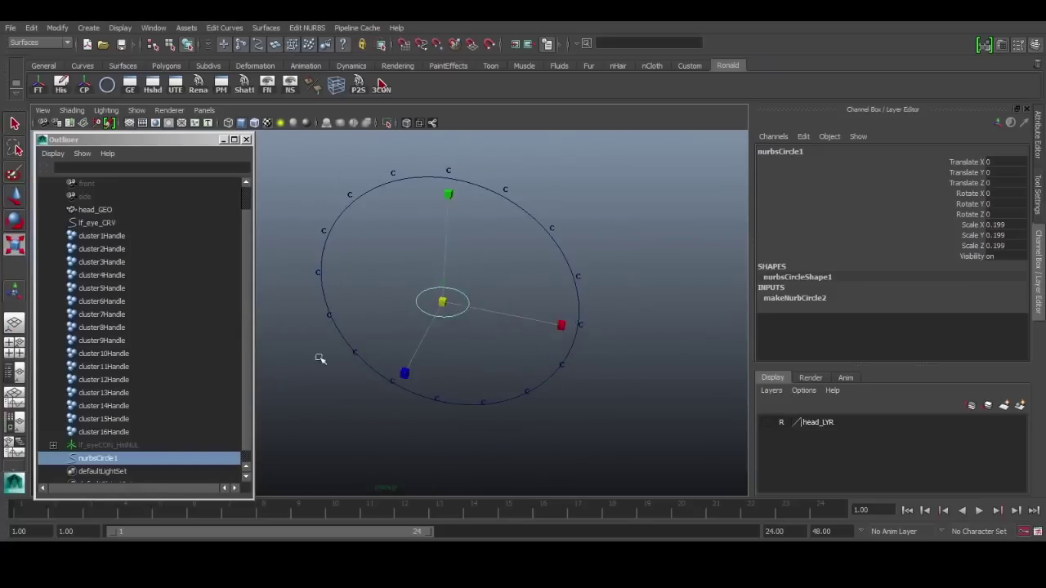
Step: Duplicate the small circle and scale the copy uniformly to about 0.329
scroll(451, 346, "up", 2)
key("ctrl+d")
scroll(466, 344, "up", 2)
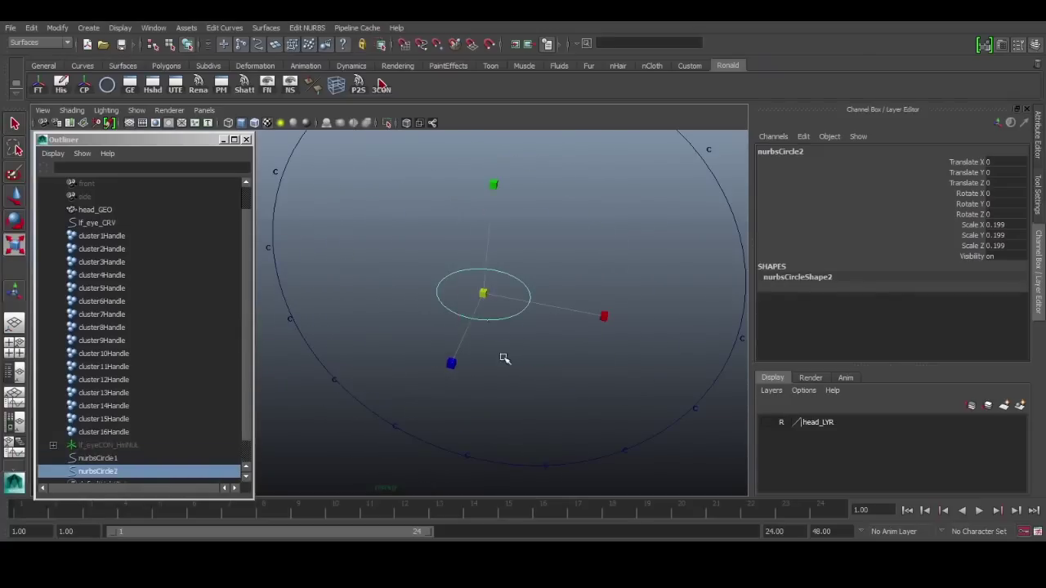
middle_click_drag(504, 359, 546, 353)
key("q")
left_click_drag(518, 385, 525, 375, "alt")
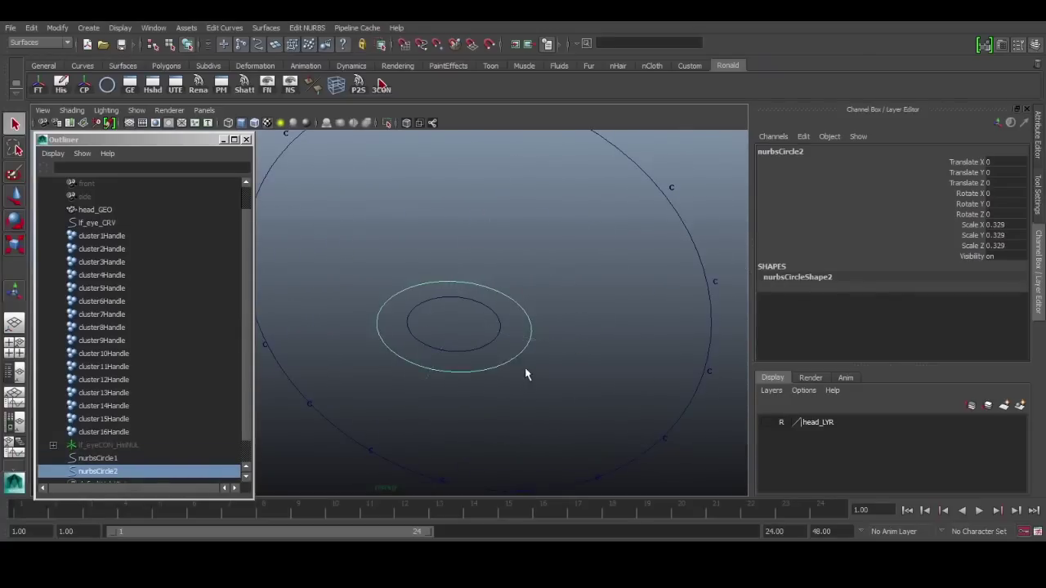
left_click(525, 375)
Step: Create a locator at the centre of the two circles and rename it OFF
left_click(89, 27)
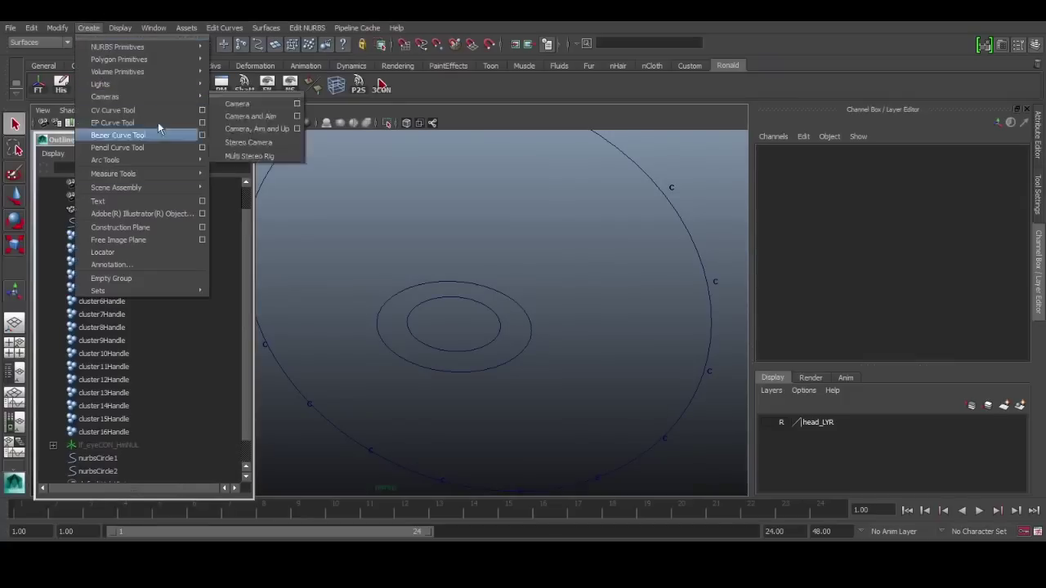
left_click(123, 252)
left_click(580, 345)
left_click(599, 356)
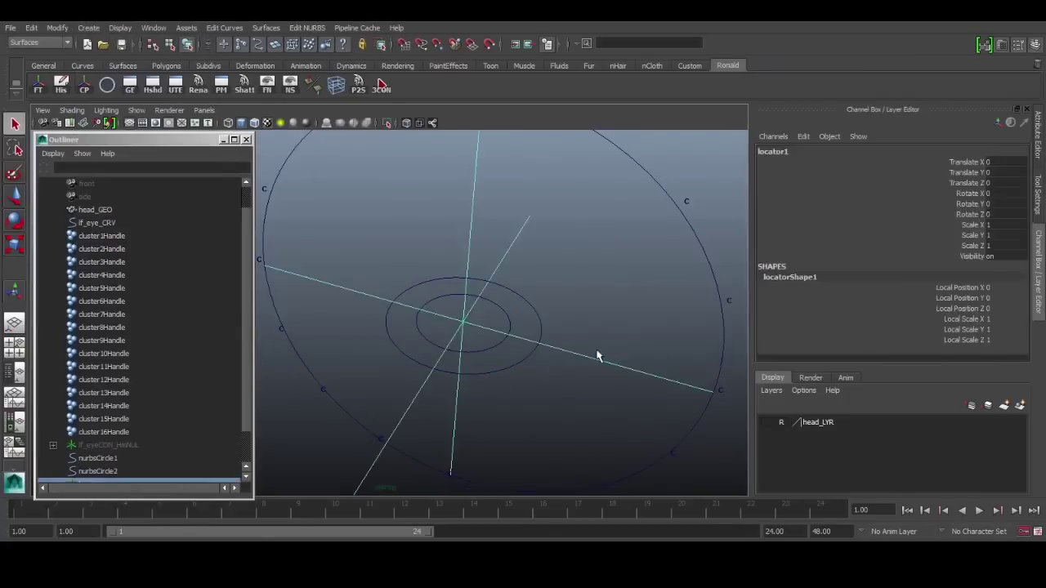
left_click_drag(599, 356, 528, 362, "alt")
key("w")
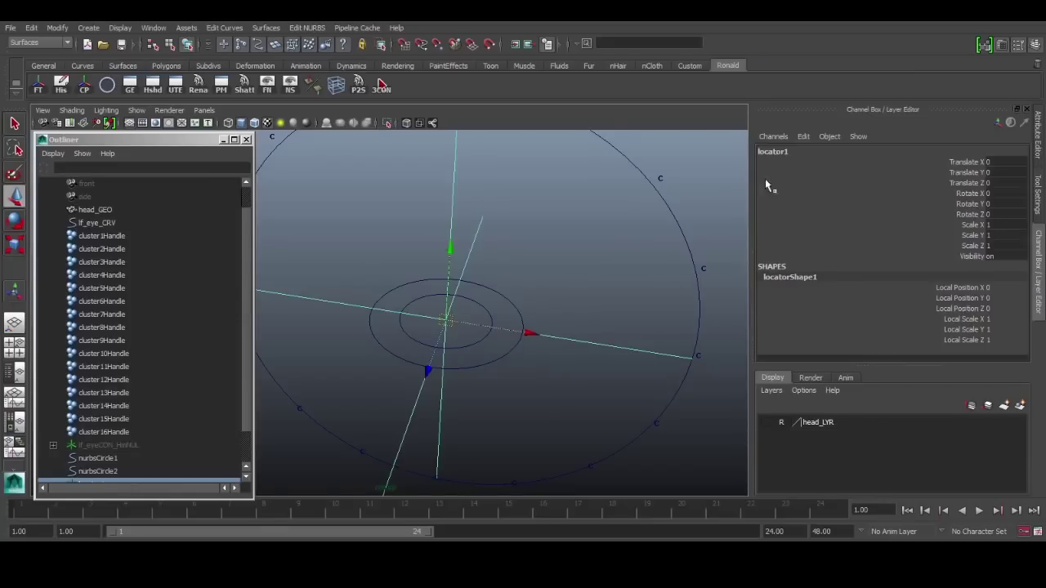
double_click(774, 152)
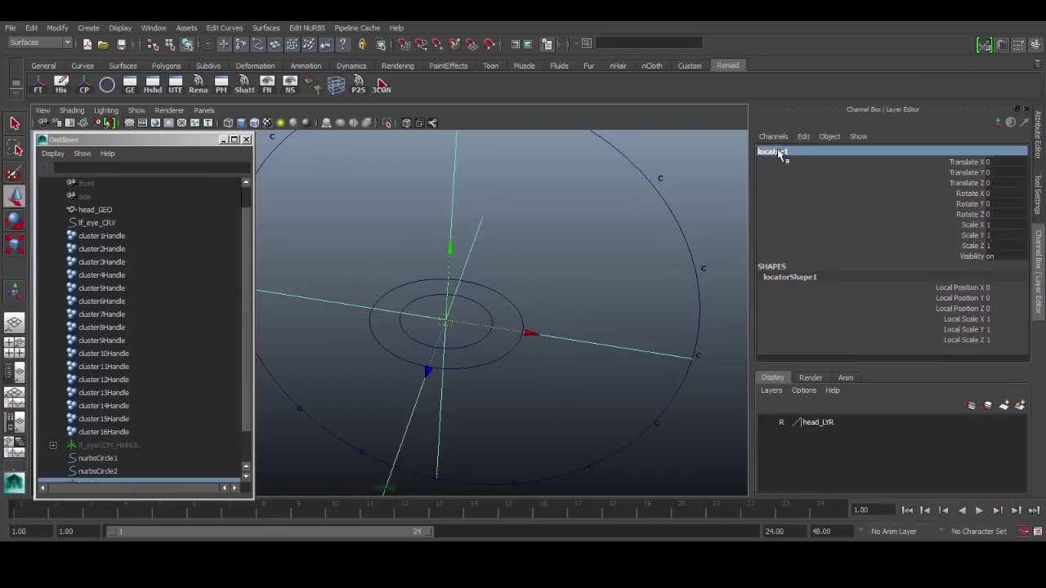
type("OFF")
key("Return")
left_click(556, 400)
key("q")
Step: Rename the inner circle CON and the outer circle SDK
left_click(476, 349)
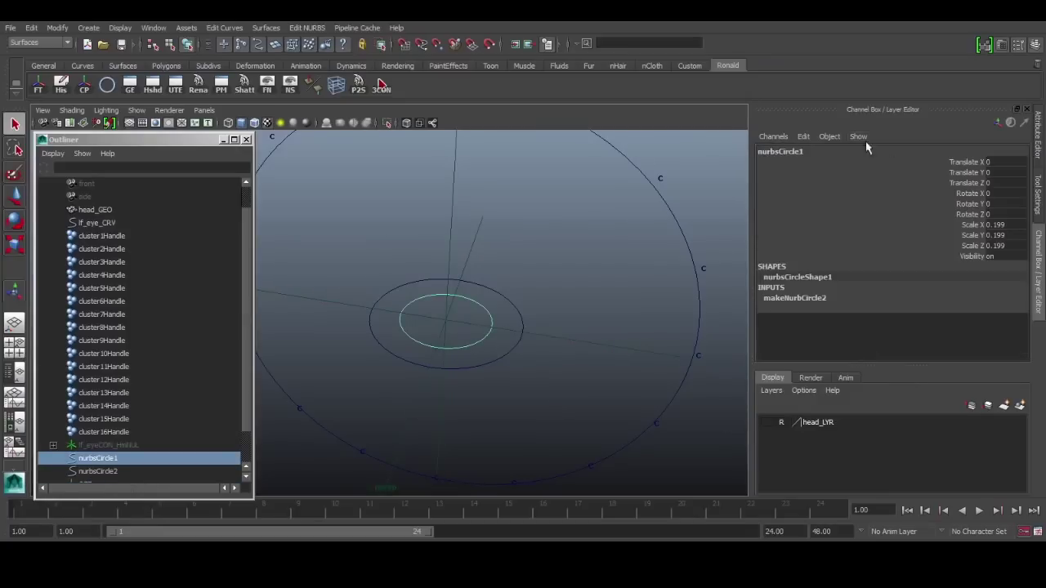
double_click(807, 151)
type("CON")
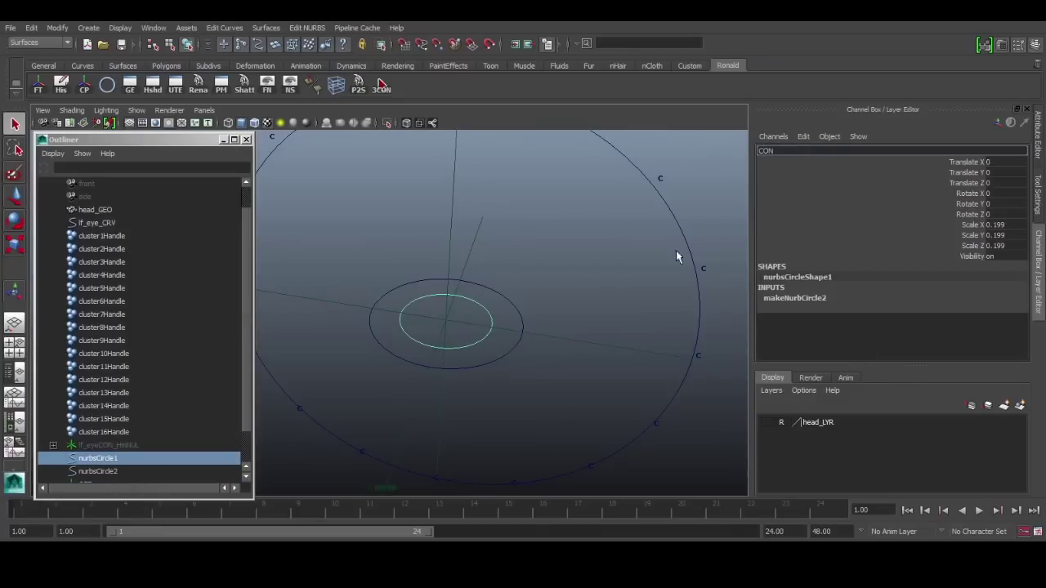
key("Return")
left_click(515, 354)
double_click(801, 152)
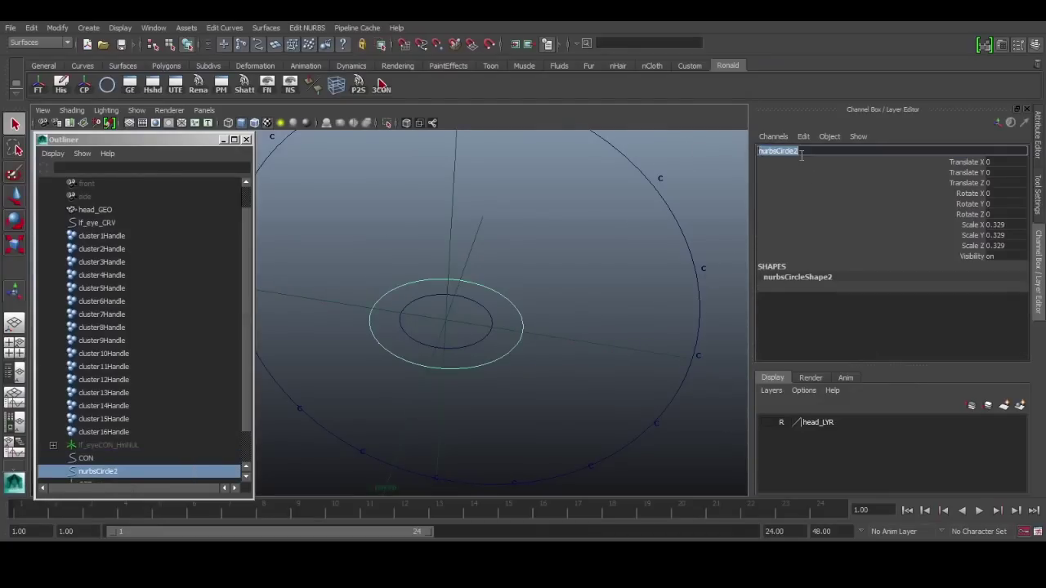
type("SDK")
key("Return")
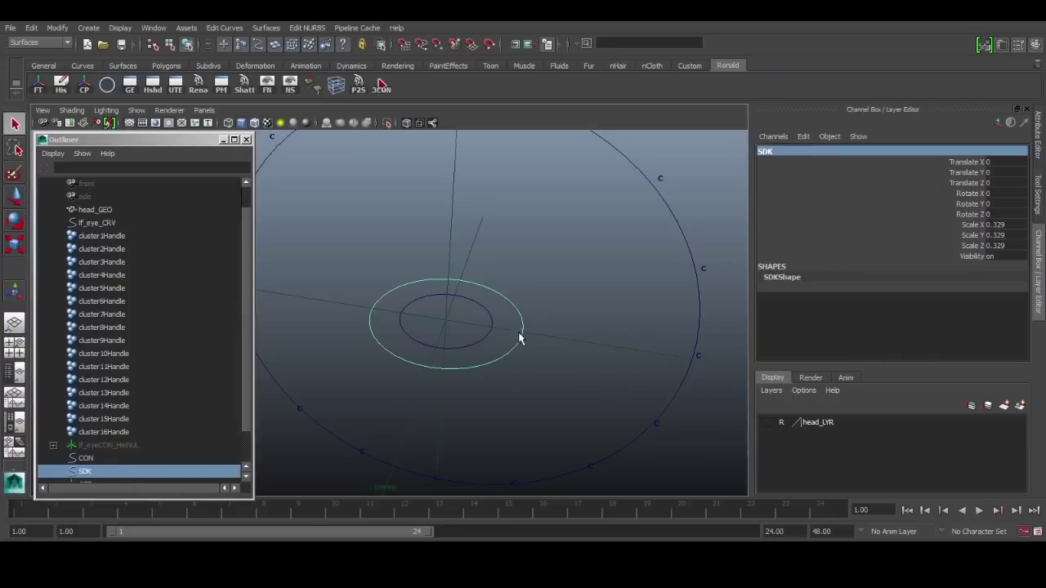
Step: Parent the CON circle under the SDK circle and the SDK circle under the OFF locator
left_click(472, 349)
left_click(503, 366, "shift")
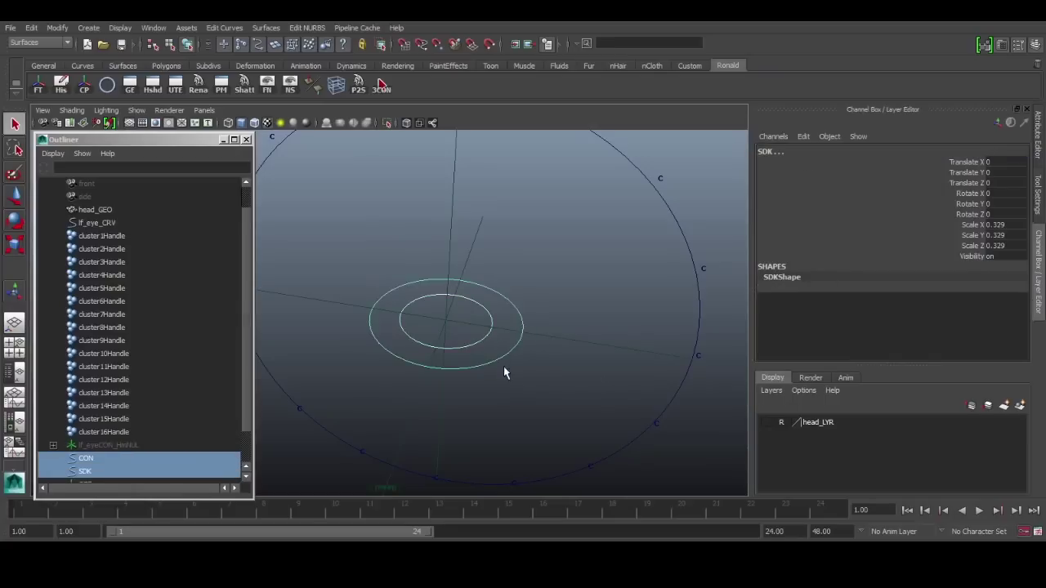
key("p")
left_click(507, 369)
left_click(507, 358)
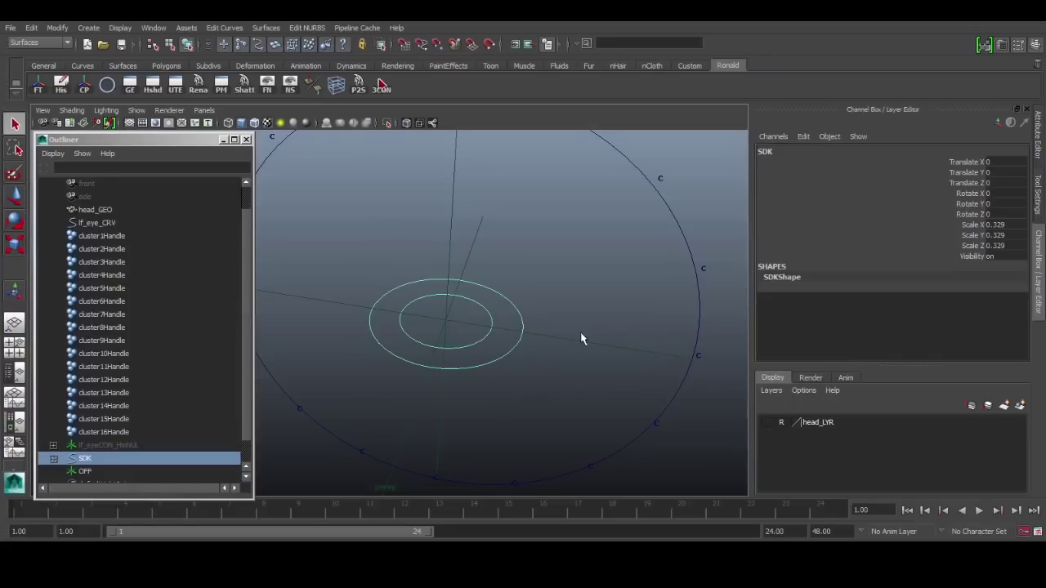
left_click(583, 341, "shift")
key("p")
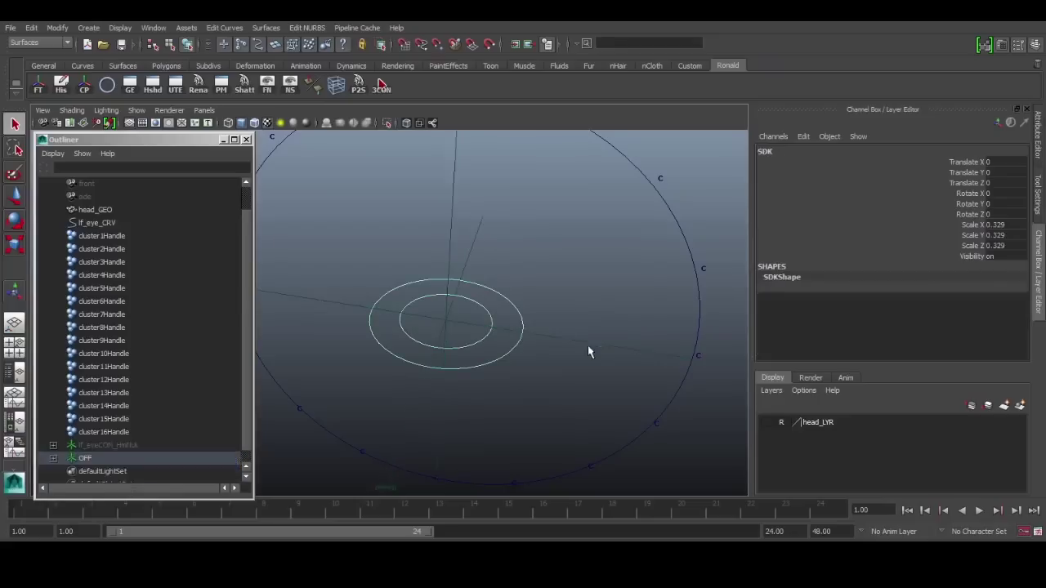
Step: Snap the OFF locator with its circles onto the cluster1Handle point of the eye curve, at about X 0.393, Y 0.948
left_click_drag(598, 310, 584, 373)
key("w")
right_click_drag(534, 394, 554, 368, "alt")
middle_click_drag(556, 327, 558, 264, "alt")
middle_click_drag(515, 213, 541, 294, "alt")
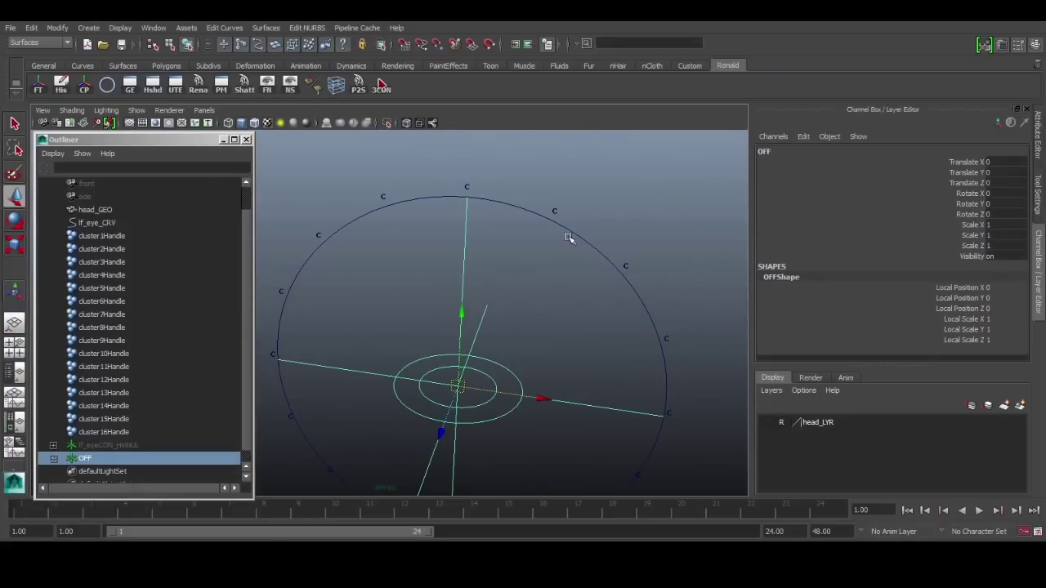
key("v")
middle_click_drag(556, 214, 566, 203)
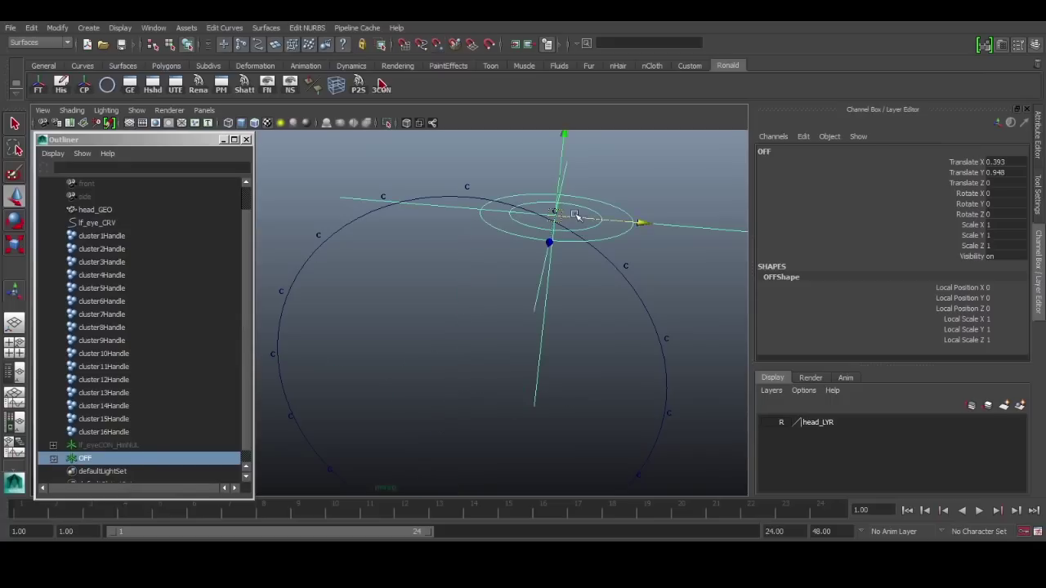
Step: Rotate the OFF locator 90 degrees about X so its circles face the front of the eye
key("f")
left_click_drag(592, 247, 484, 318, "alt")
scroll(540, 265, "down", 2)
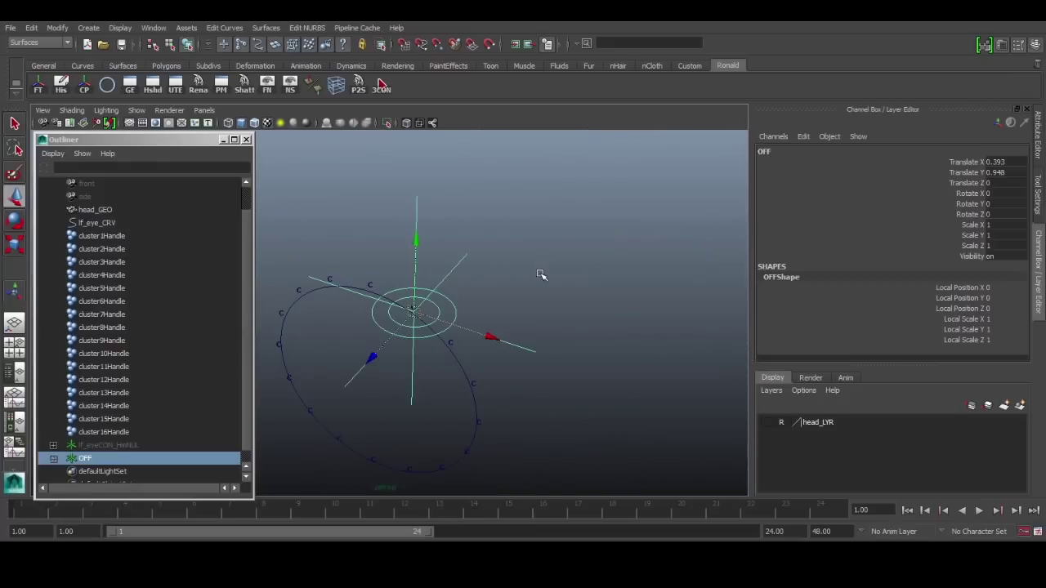
scroll(540, 277, "up", 1)
scroll(539, 279, "up", 2)
key("e")
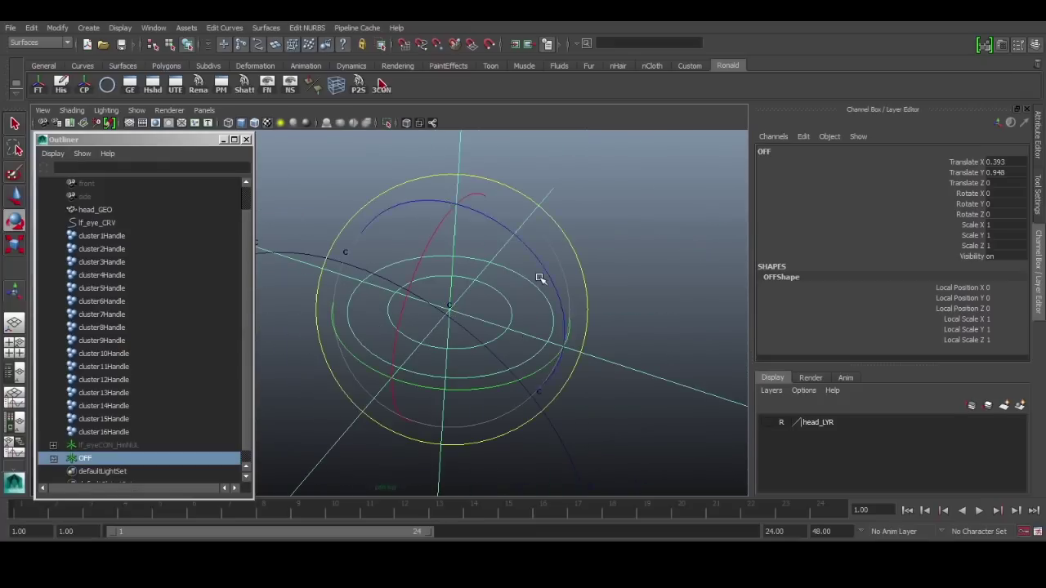
left_click(1005, 195)
type("90")
key("Return")
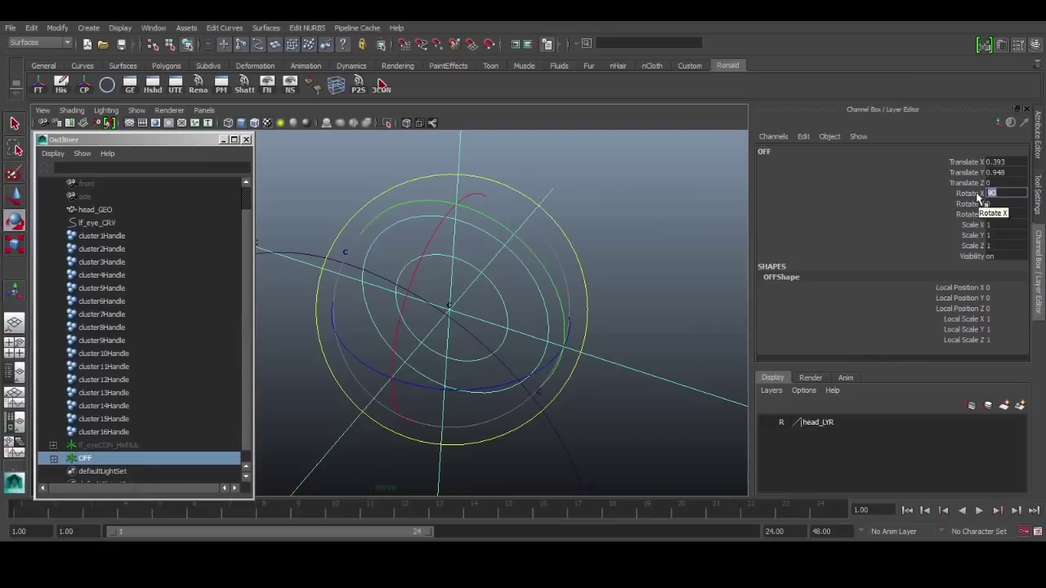
left_click(609, 309)
Step: Examine the OFF locator and its two circles on the eye curve from several view angles
left_click_drag(532, 298, 480, 283, "alt")
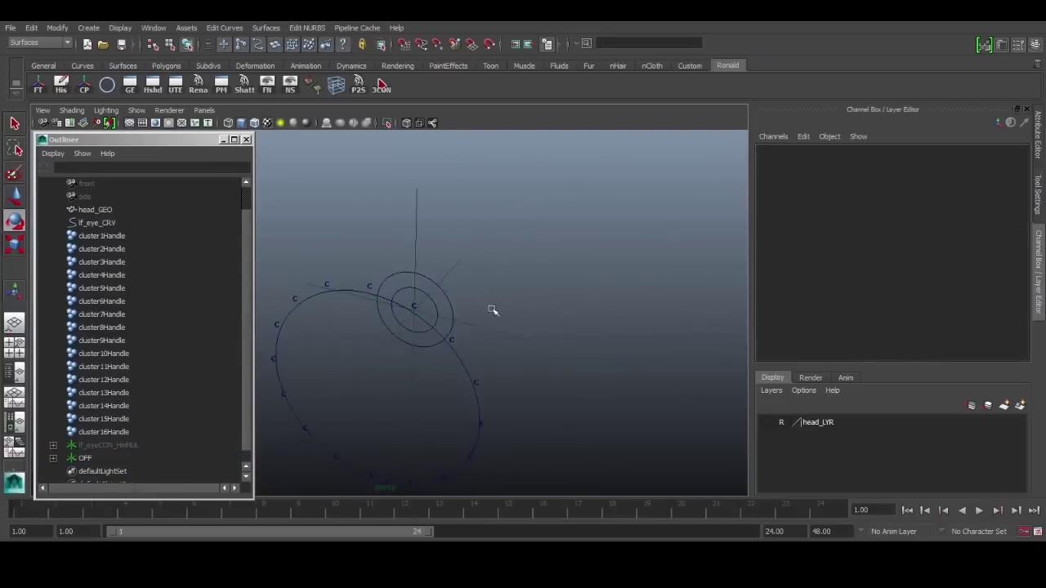
right_click_drag(493, 310, 530, 308, "alt")
left_click_drag(517, 310, 490, 315, "alt")
key("q")
right_click_drag(488, 316, 516, 315, "alt")
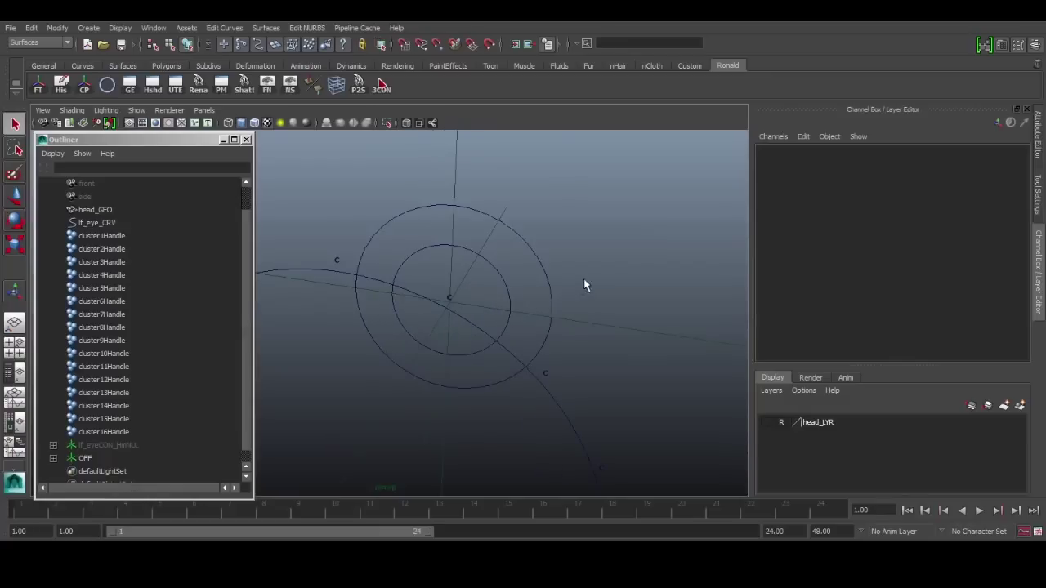
left_click_drag(625, 290, 601, 332)
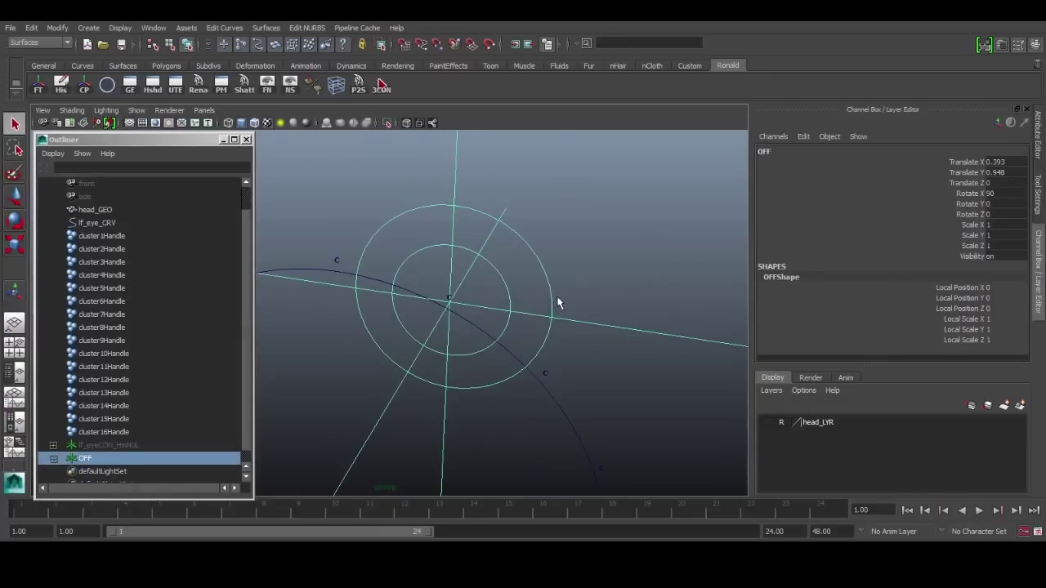
left_click(523, 295)
Step: Point-constrain cluster1Handle to the CON circle on all axes with Maintain offset off and weight 1
left_click_drag(496, 285, 497, 287)
right_click_drag(474, 318, 525, 301, "alt")
left_click_drag(525, 308, 463, 317, "alt")
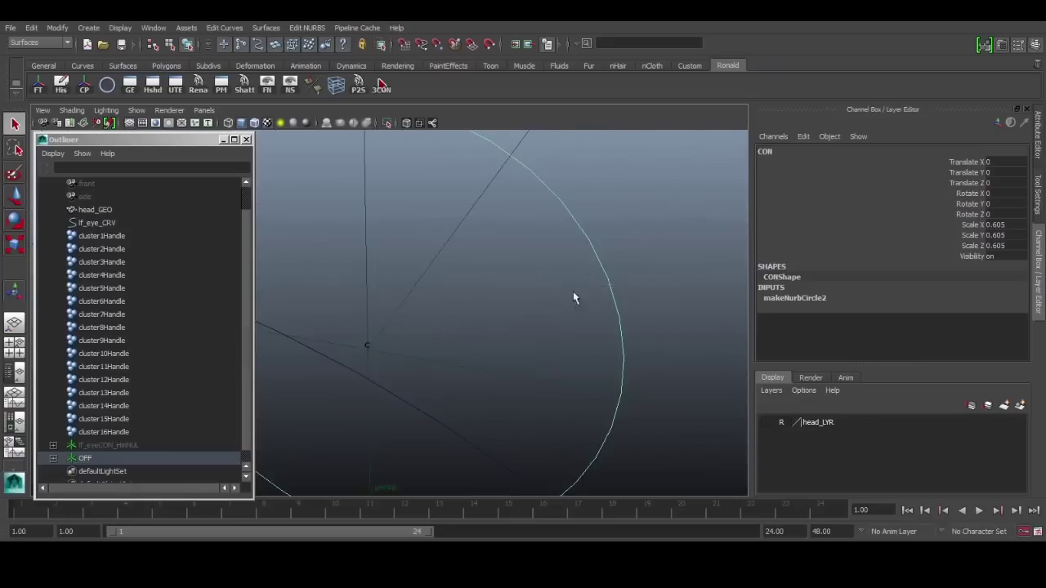
left_click_drag(573, 292, 541, 309, "alt")
right_click_drag(542, 309, 561, 320, "alt")
right_click_drag(474, 322, 502, 321, "alt")
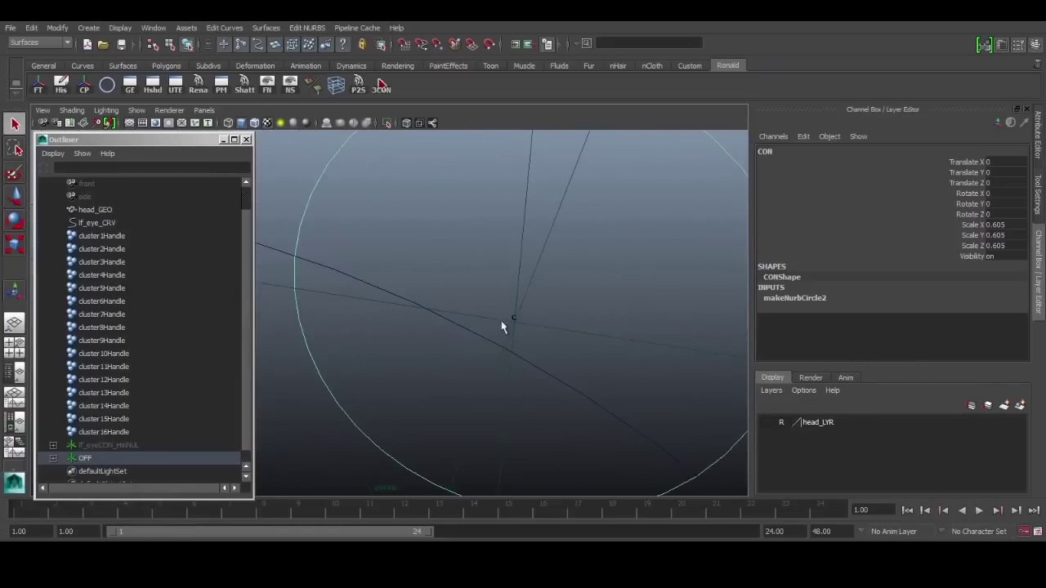
left_click(510, 317)
right_click_drag(572, 313, 537, 297, "alt")
key("space")
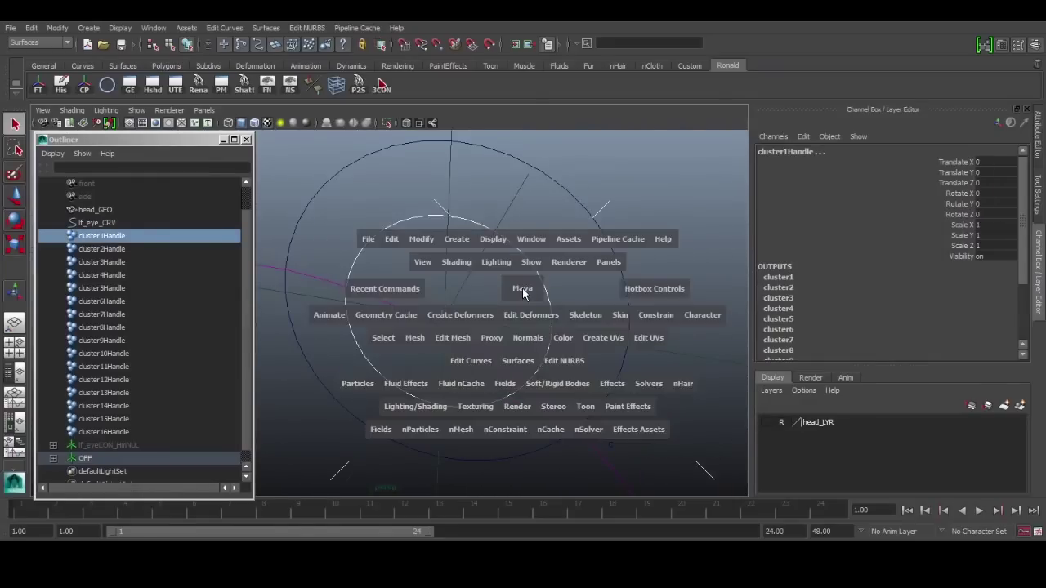
left_click(647, 314)
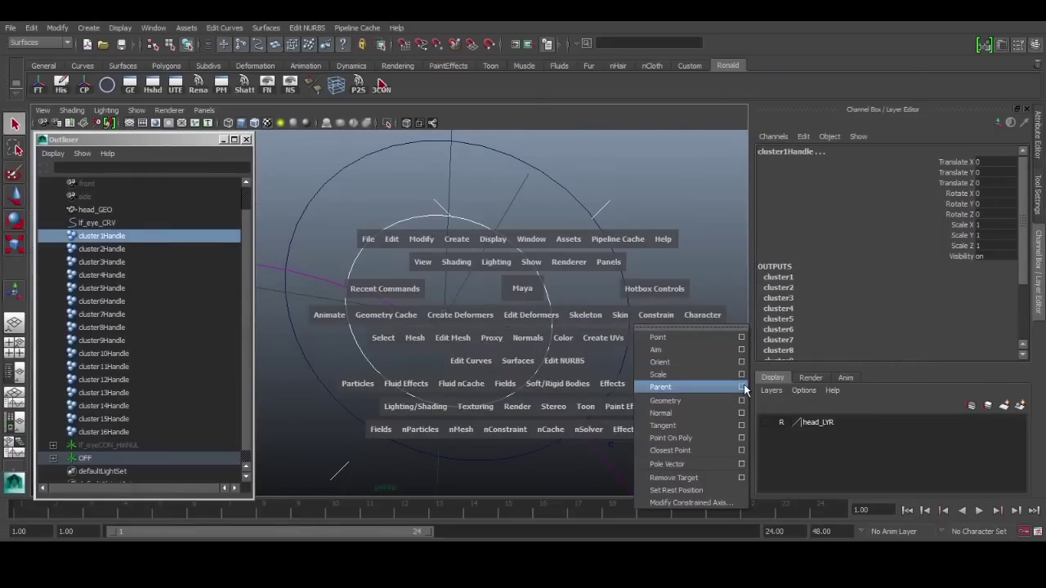
left_click(742, 337)
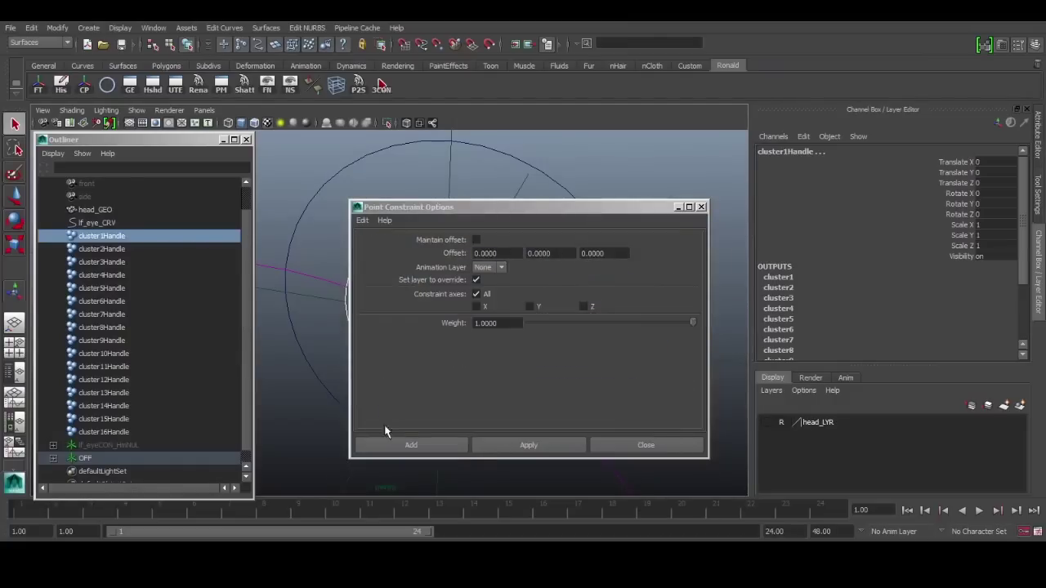
left_click(411, 445)
Step: Select the constrained CON circle and examine its move manipulator
scroll(610, 343, "down", 3)
middle_click_drag(547, 357, 544, 292, "alt")
left_click(627, 315)
left_click(525, 291)
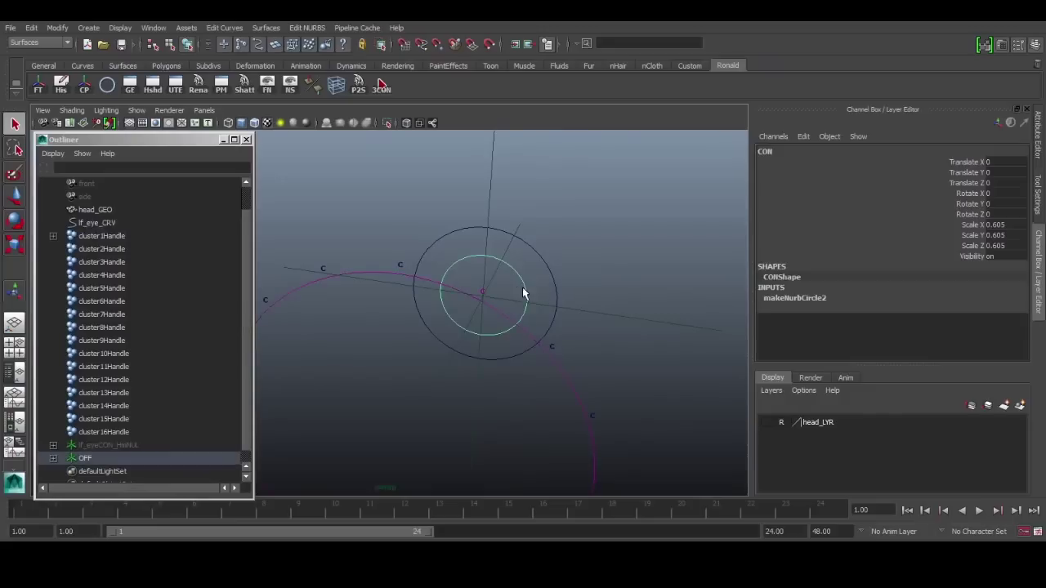
key("w")
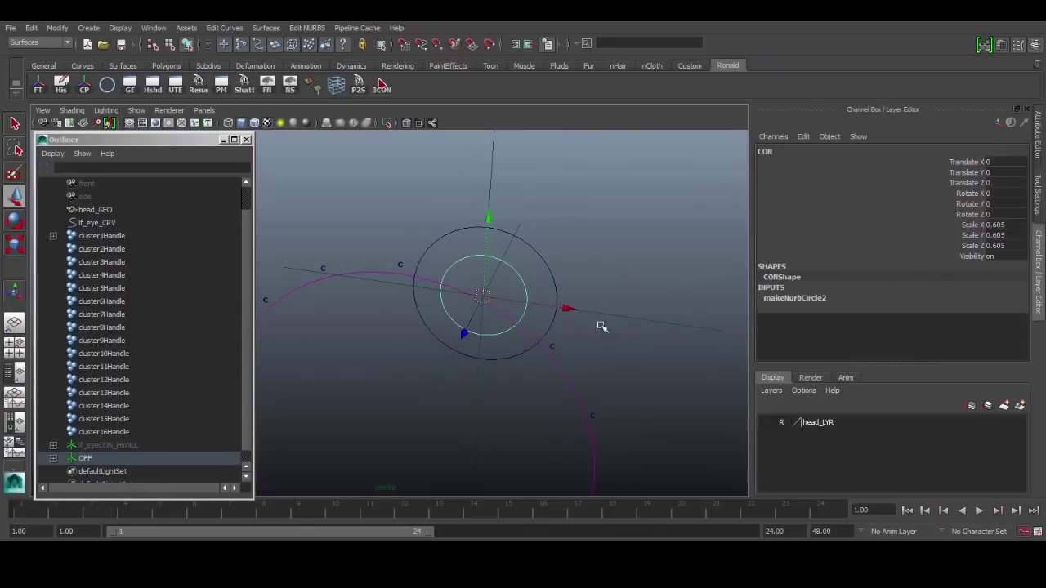
key("q")
Step: Try moving the SDK circle to test the constrained cluster and undo the move
left_click(546, 267)
key("e")
key("w")
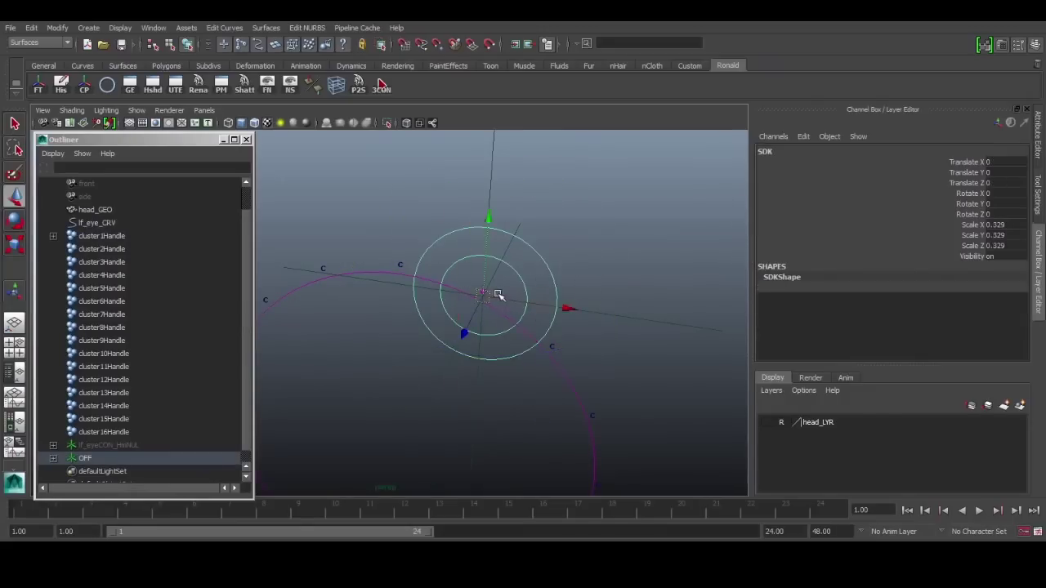
left_click_drag(484, 294, 577, 275)
key("ctrl+z")
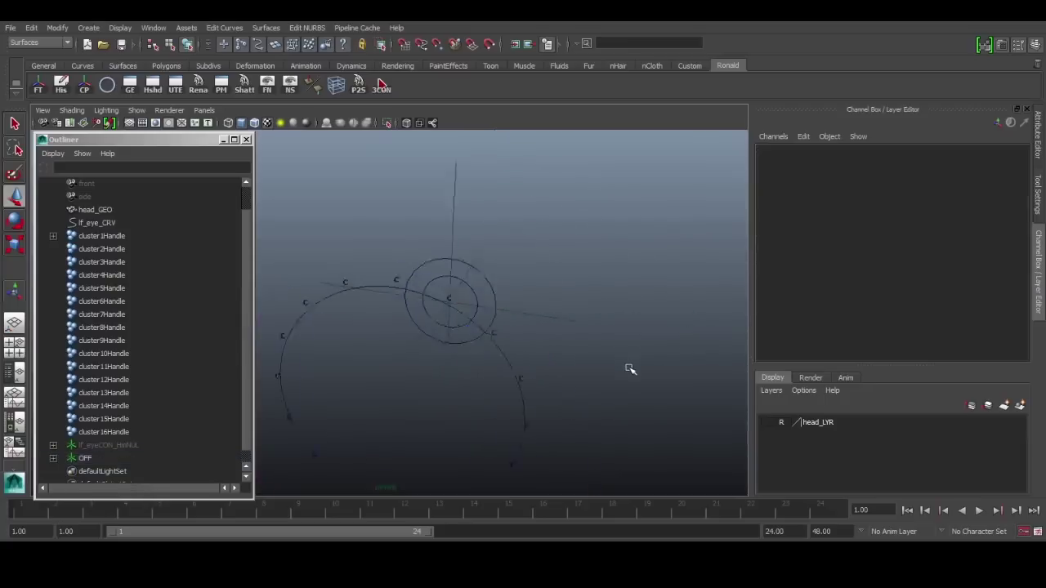
left_click_drag(629, 369, 607, 299, "alt")
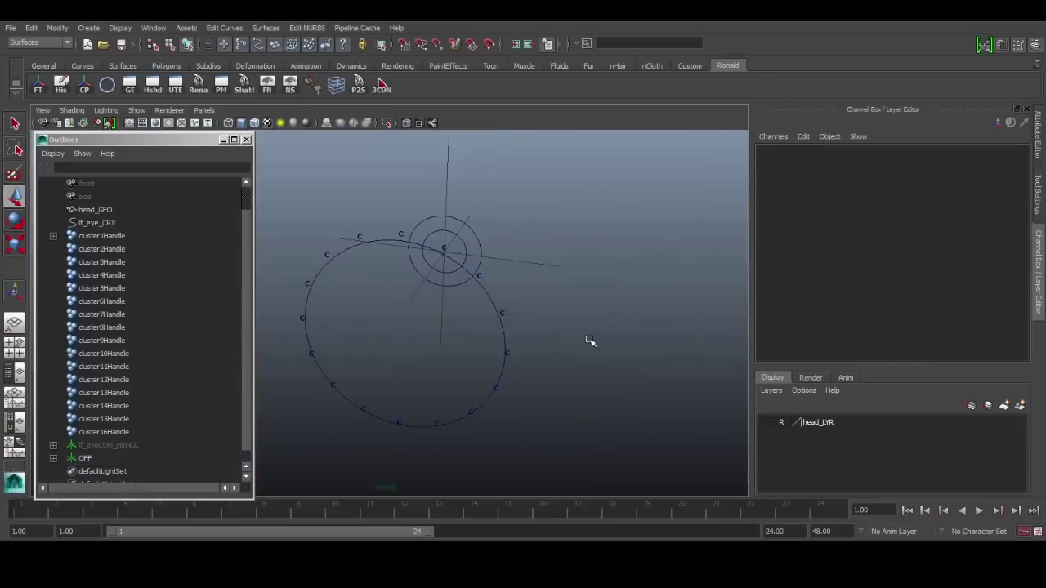
scroll(612, 338, "up", 3)
scroll(613, 338, "down", 1)
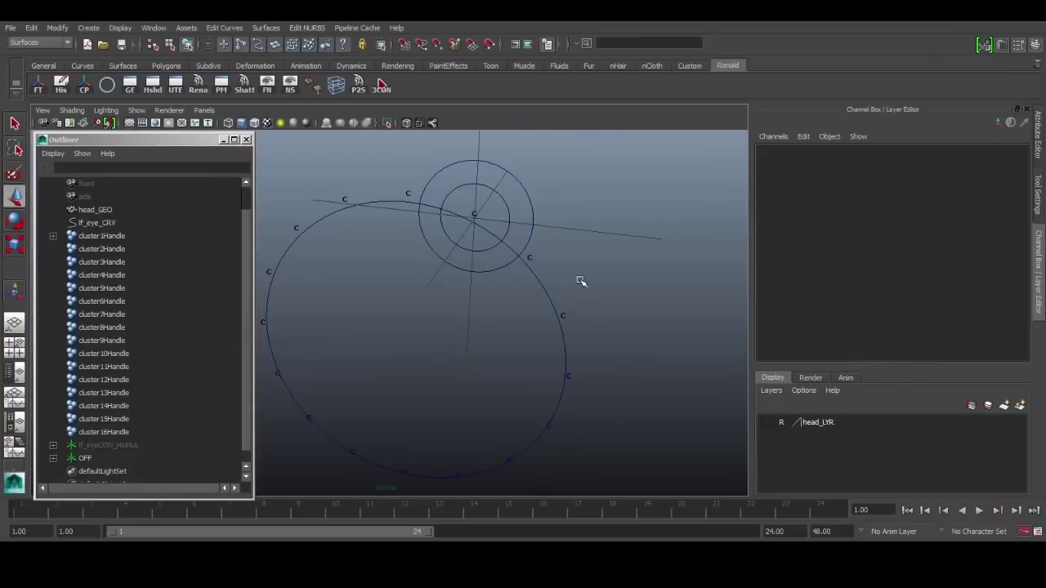
Step: Try scaling the SDK circle of the first control and undo the change
left_click(527, 199)
middle_click_drag(556, 242, 577, 277, "alt")
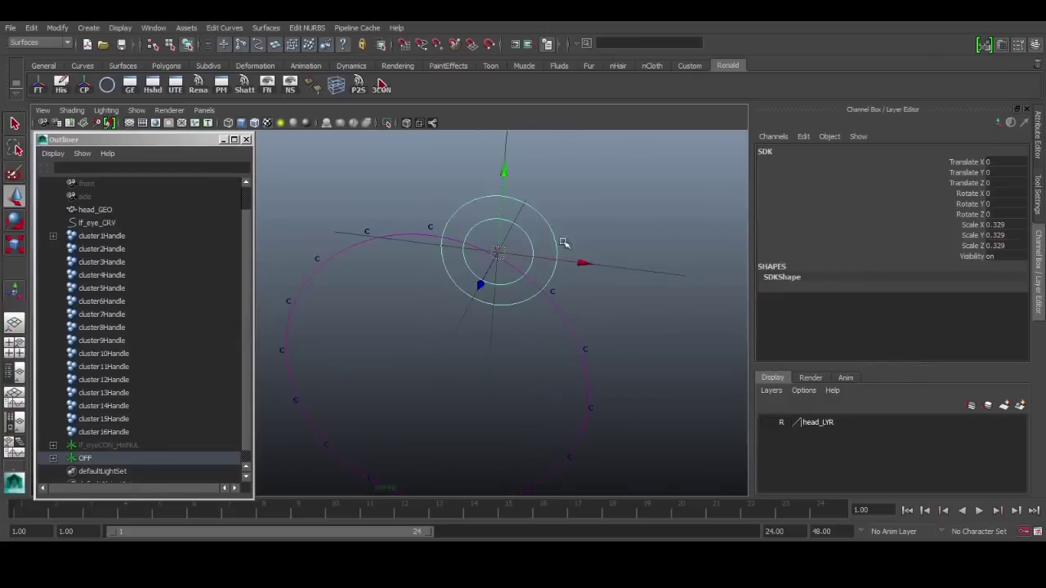
key("e")
key("r")
middle_click_drag(495, 314, 581, 331)
key("w")
key("ctrl+z")
left_click(649, 313)
Step: Duplicate the OFF locator hierarchy and snap the copy onto the neighbouring cluster point of the eye curve
key("q")
scroll(564, 305, "down", 4)
scroll(581, 332, "up", 3)
left_click(623, 313)
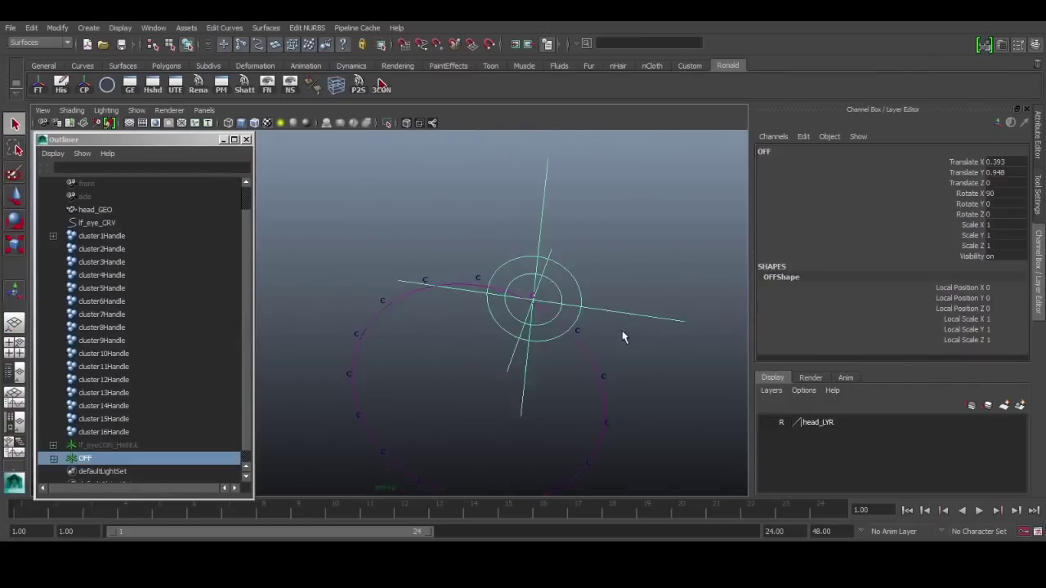
left_click_drag(622, 331, 586, 286, "alt")
key("ctrl+d")
key("w")
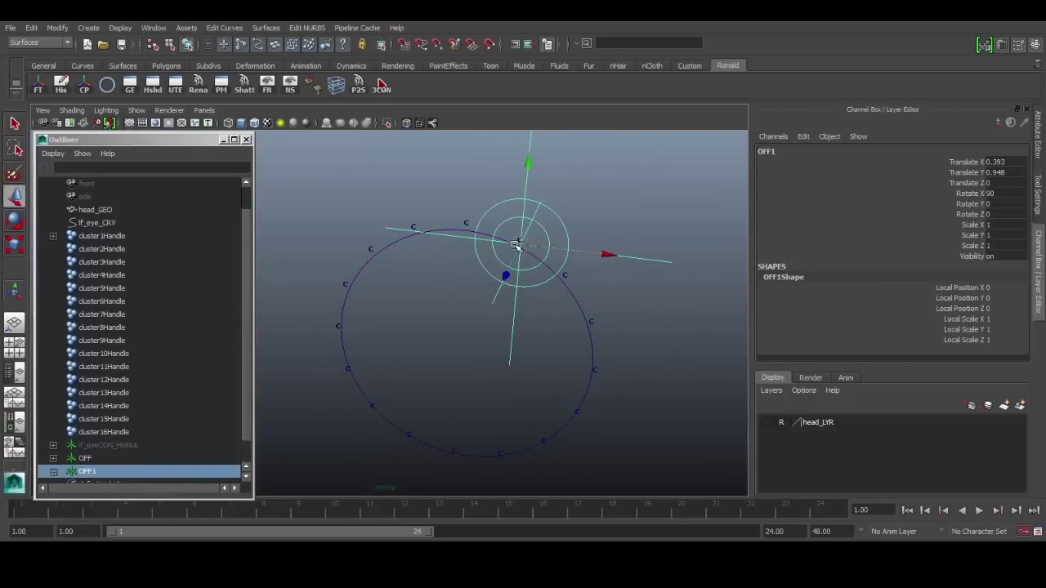
key("v")
left_click_drag(519, 243, 469, 226)
Step: Duplicate the OFF1 hierarchy and snap the new copy onto the following cluster point along the curve
right_click_drag(441, 235, 535, 266, "alt")
middle_click_drag(537, 224, 563, 320, "alt")
key("ctrl+d")
key("v")
left_click_drag(574, 235, 474, 208)
key("v")
middle_click(468, 237)
Step: Duplicate the control with transform, snap OFF3 onto its cluster point, and repeat the duplication three more times
key("shift+d")
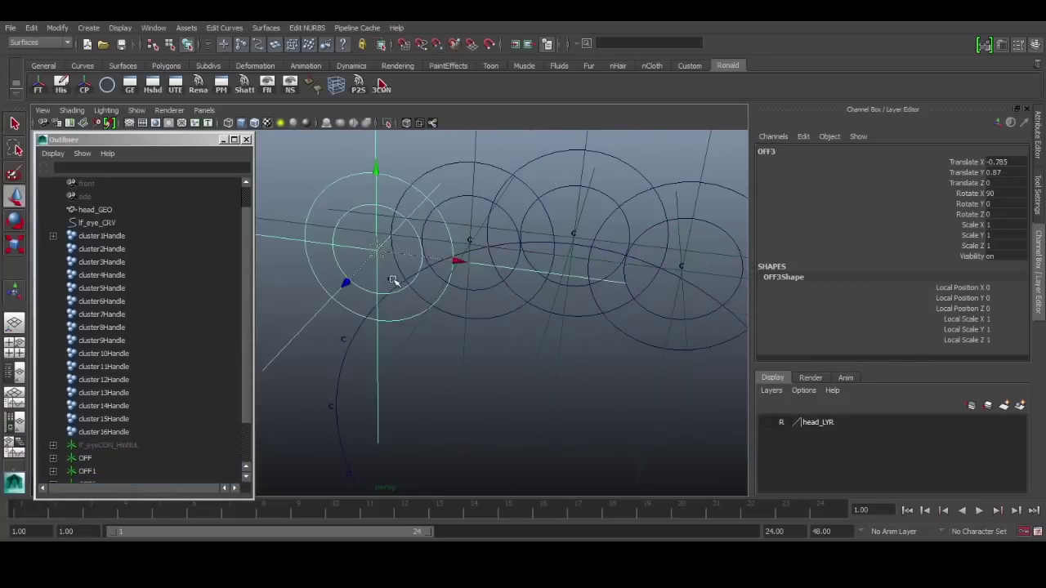
key("v")
middle_click(393, 282)
right_click_drag(400, 319, 377, 311, "alt")
middle_click_drag(396, 317, 412, 231, "alt")
left_click_drag(413, 232, 489, 355, "alt")
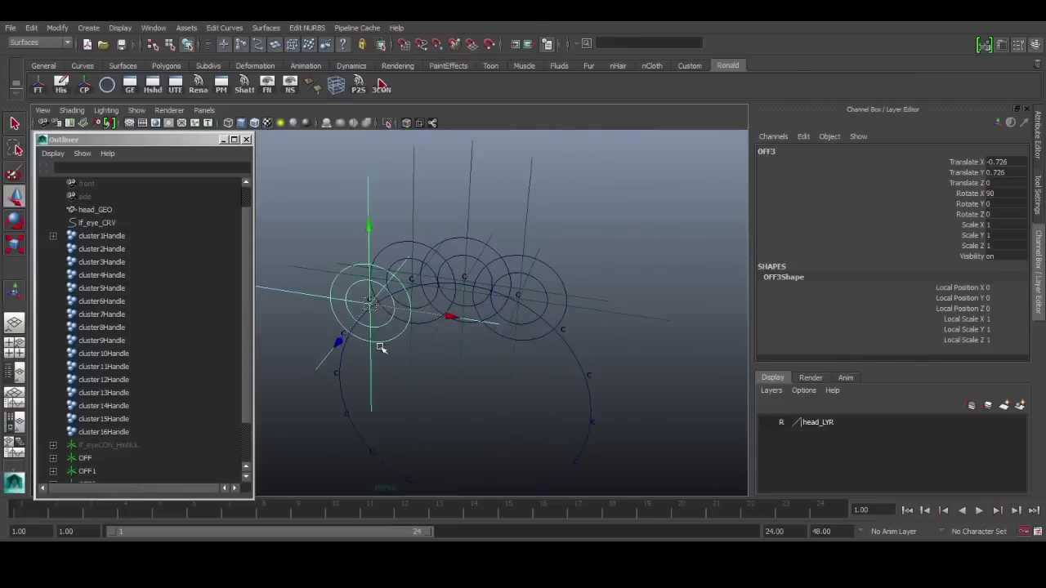
key("shift+d")
key("shift+d")
key("shift+d")
Step: Examine the first control setup by selecting OFF, cluster1Handle, the SDK circle and the CON circle in turn
right_click_drag(630, 192, 653, 256, "alt")
middle_click_drag(654, 257, 501, 364, "alt")
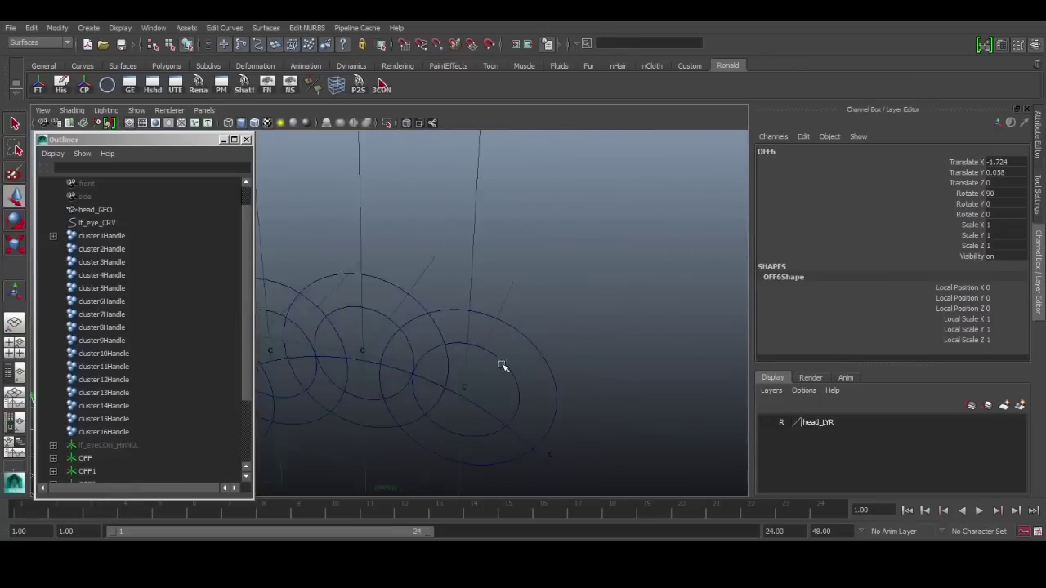
middle_click_drag(559, 343, 542, 297, "alt")
key("q")
left_click(529, 372)
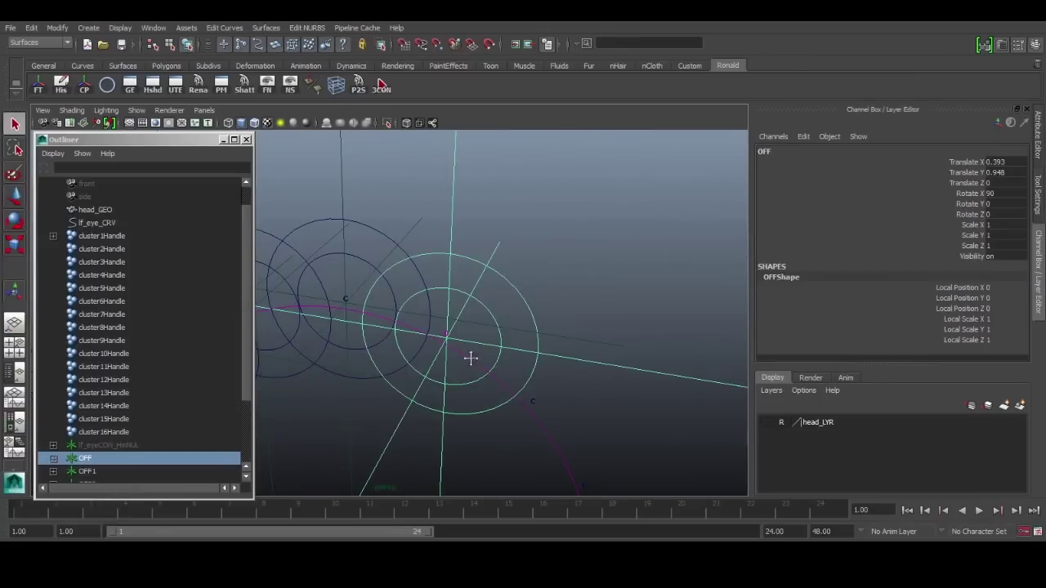
left_click(133, 236)
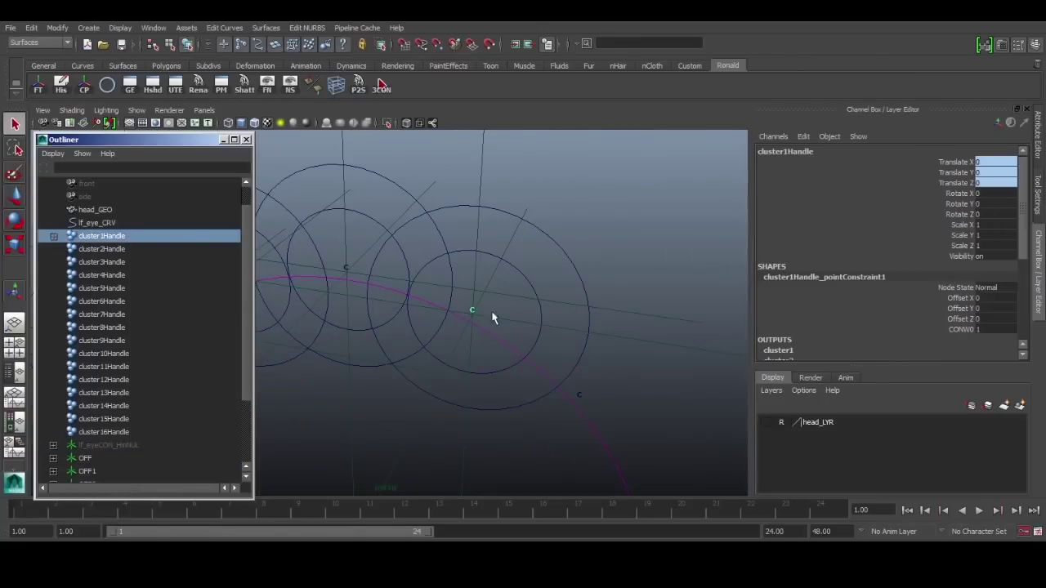
left_click(614, 346)
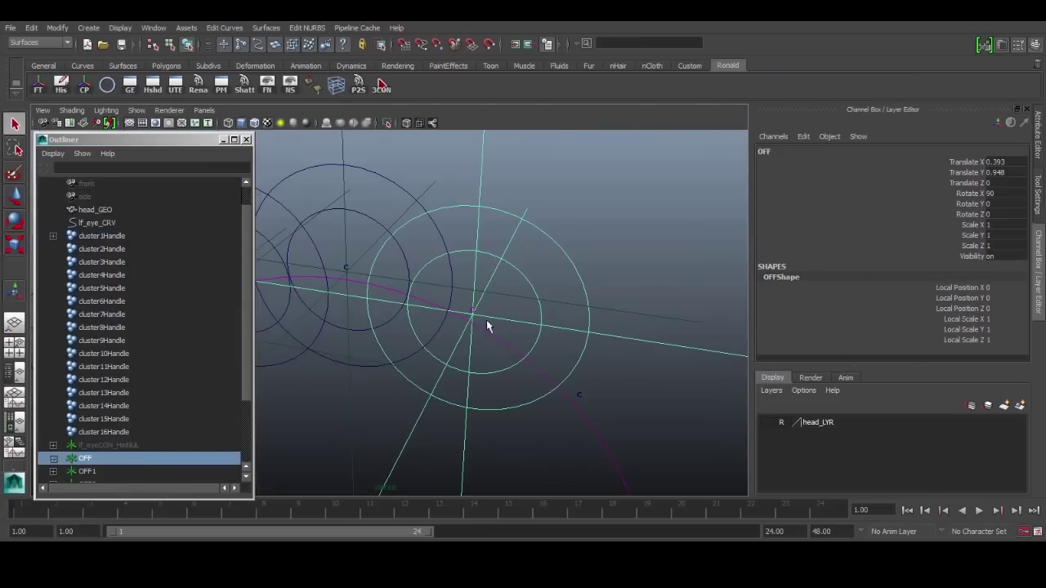
left_click(570, 270)
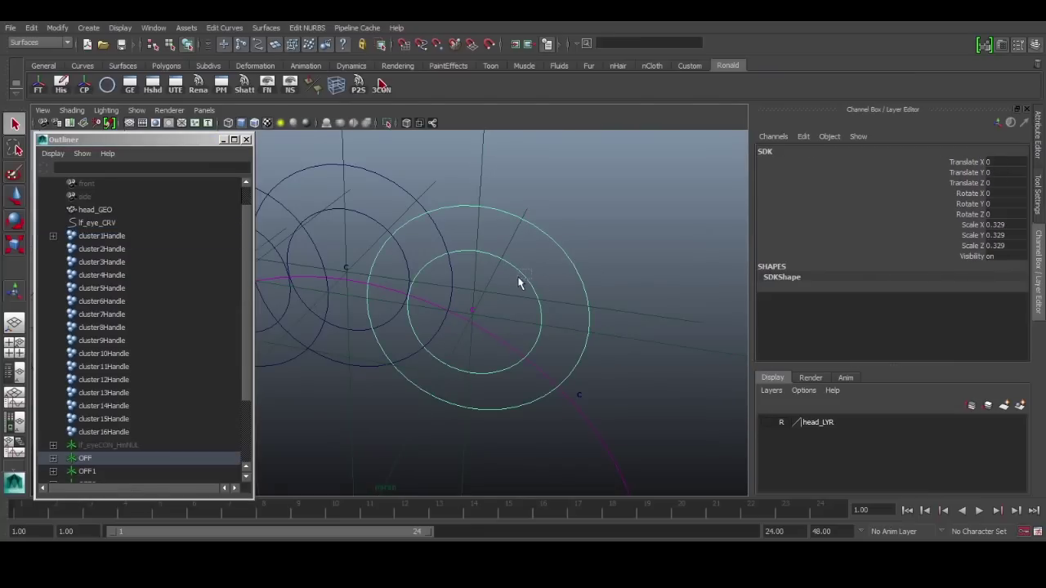
left_click(532, 274)
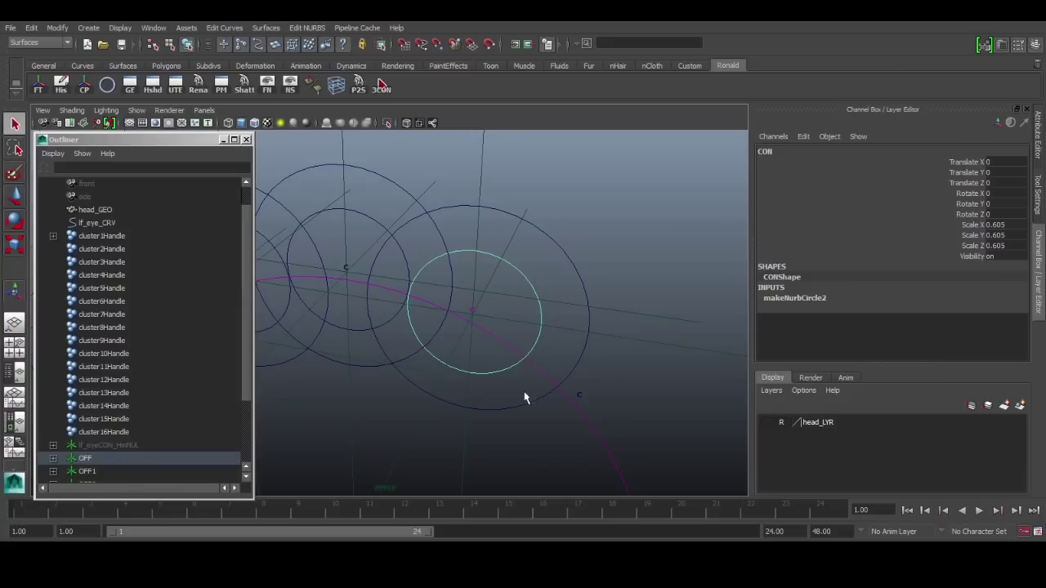
scroll(526, 398, "down", 5)
middle_click_drag(526, 396, 594, 368, "alt")
left_click_drag(594, 368, 592, 353, "alt")
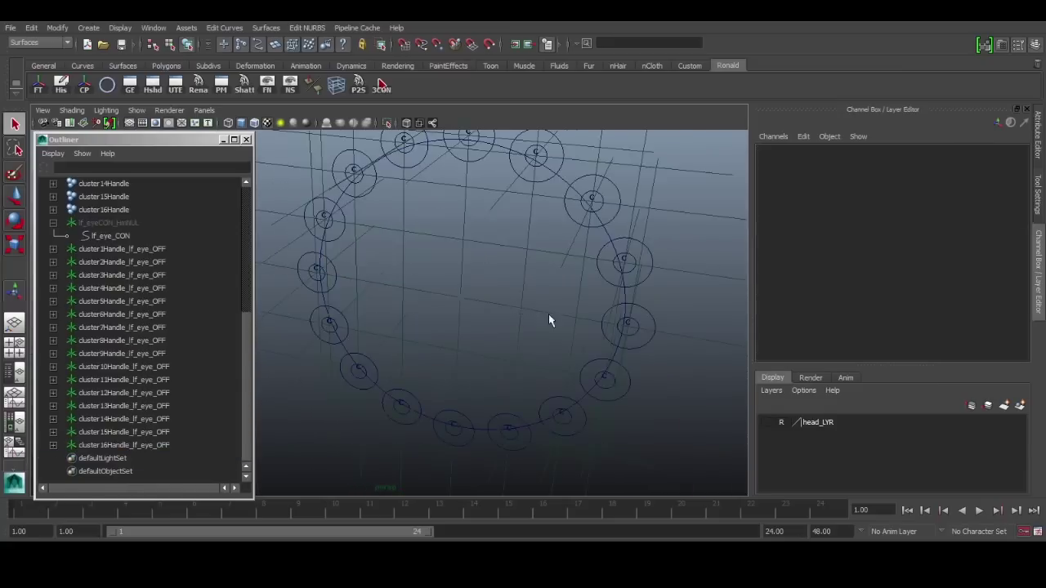
Step: Examine the full ring of eye controls, inspecting cluster14Handle_lf_eye_OFF and its SDK circle
scroll(548, 327, "down", 3)
mouse_move(577, 344)
left_mouse_down("alt")
mouse_move(537, 343)
mouse_move(584, 351)
left_mouse_up("alt")
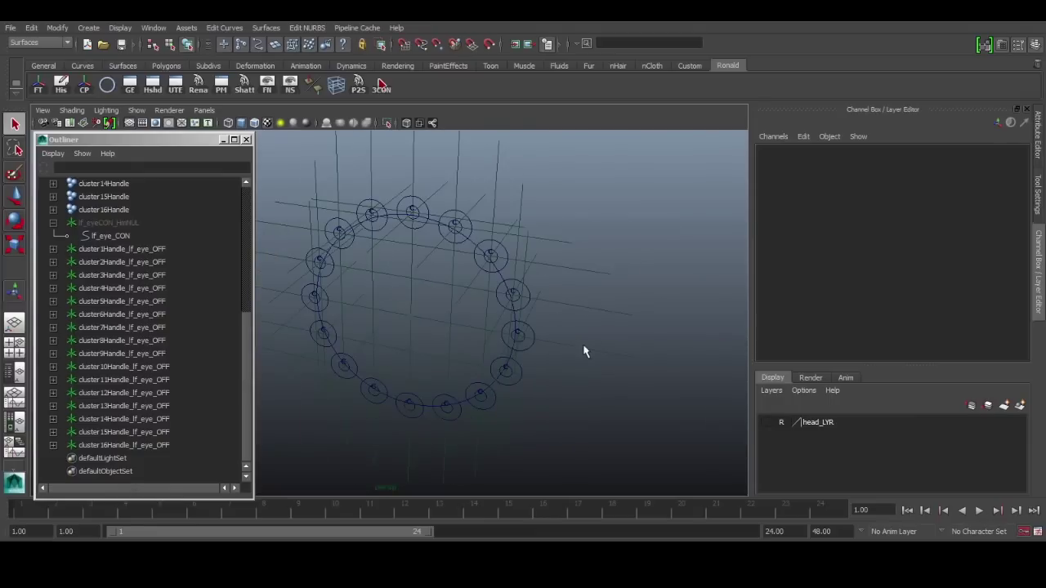
middle_click_drag(628, 376, 665, 387, "alt")
left_click_drag(613, 363, 630, 379)
middle_click_drag(637, 377, 679, 360, "alt")
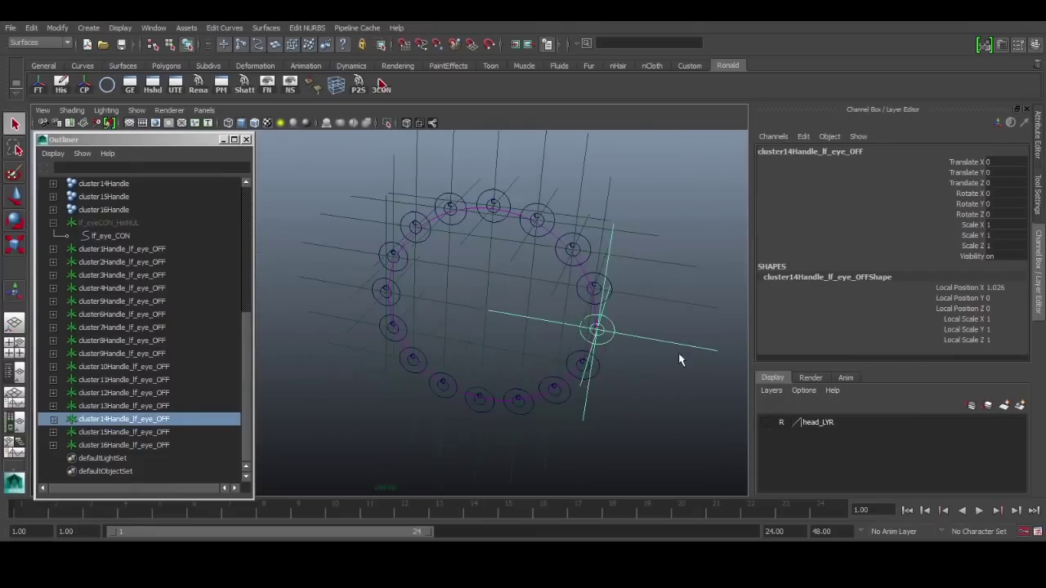
key("w")
left_click_drag(588, 342, 619, 322, "alt")
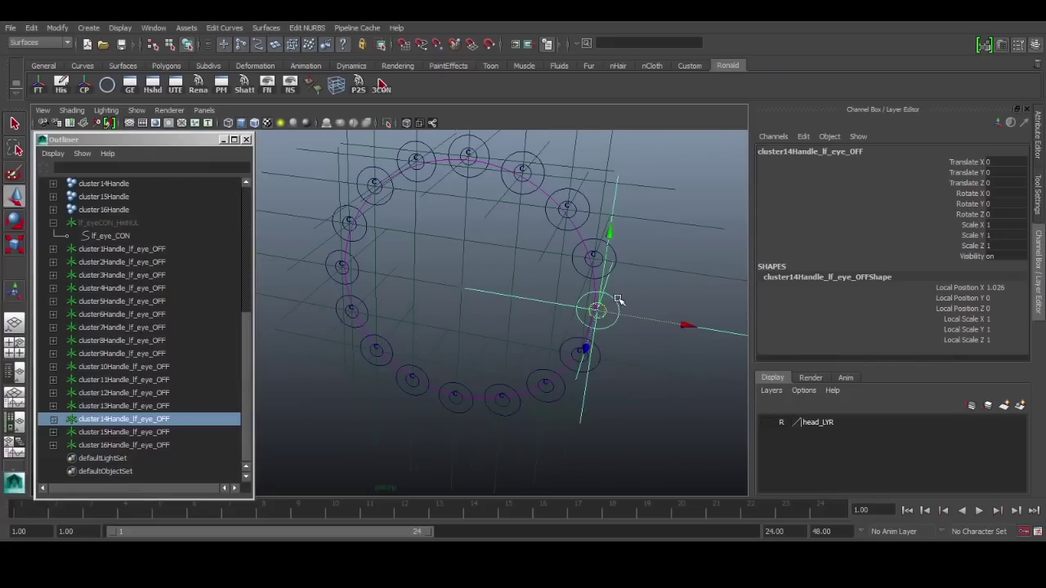
left_click(612, 308)
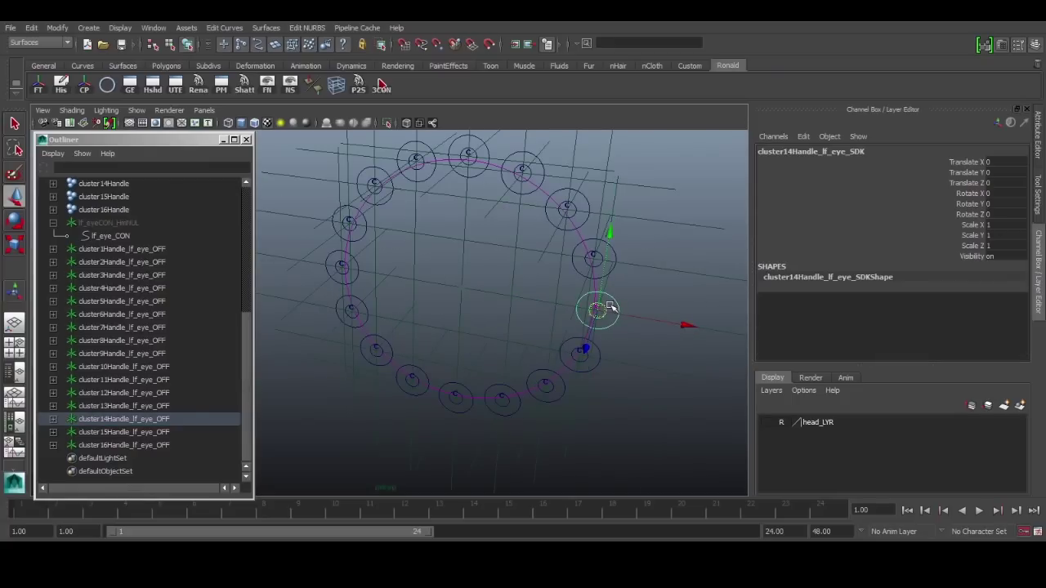
mouse_move(611, 308)
left_mouse_down("alt")
mouse_move(621, 367)
mouse_move(590, 350)
mouse_move(616, 350)
mouse_move(621, 299)
left_mouse_up("alt")
key("q")
left_click_drag(675, 324, 672, 329)
right_click_drag(672, 329, 605, 340, "alt")
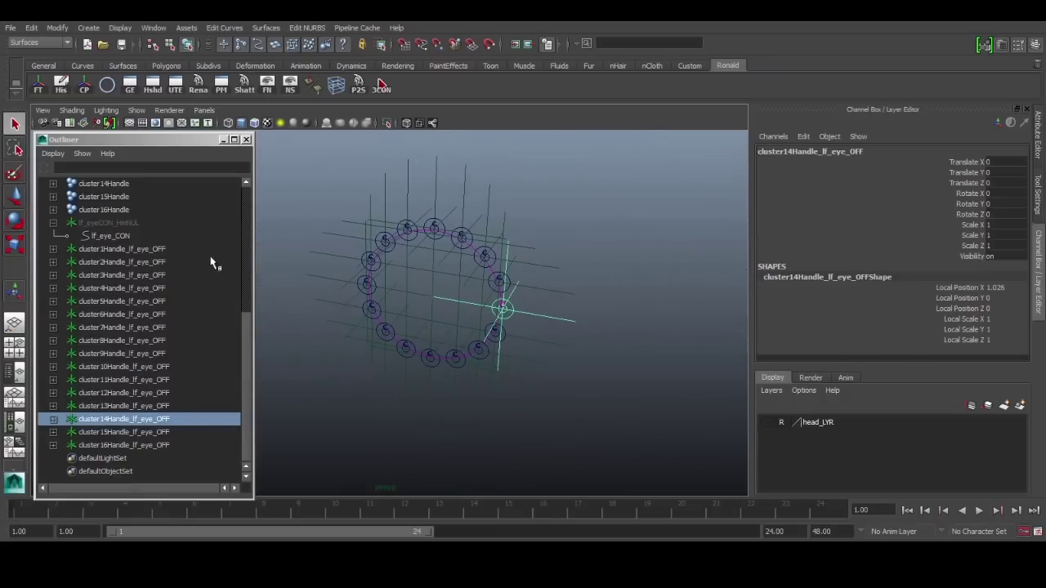
Step: Parent all sixteen OFF locators, cluster1Handle_lf_eye_OFF through cluster16Handle_lf_eye_OFF, under lf_eye_CON
left_click(186, 249)
left_click(154, 446, "shift")
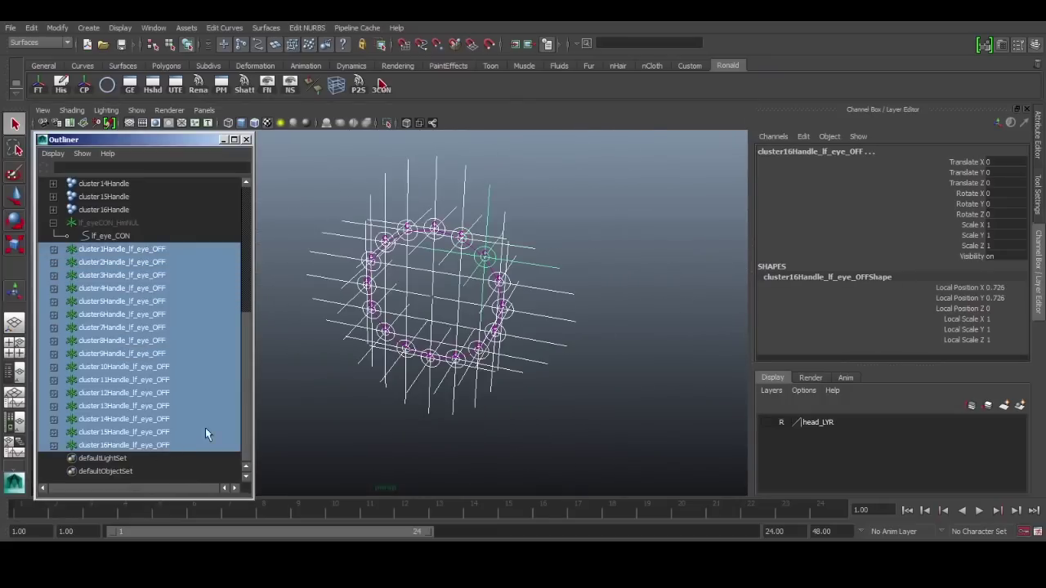
left_click(160, 234, "ctrl")
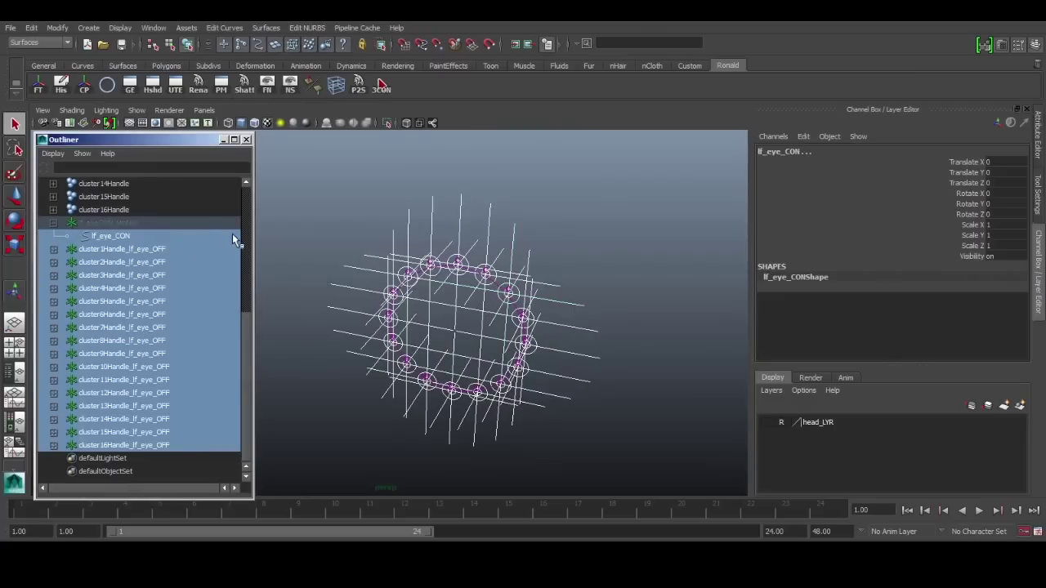
key("p")
Step: Unhide the lf_eyeCON_HmNUL group so the main eye control and its child controls are shown
left_click(145, 223)
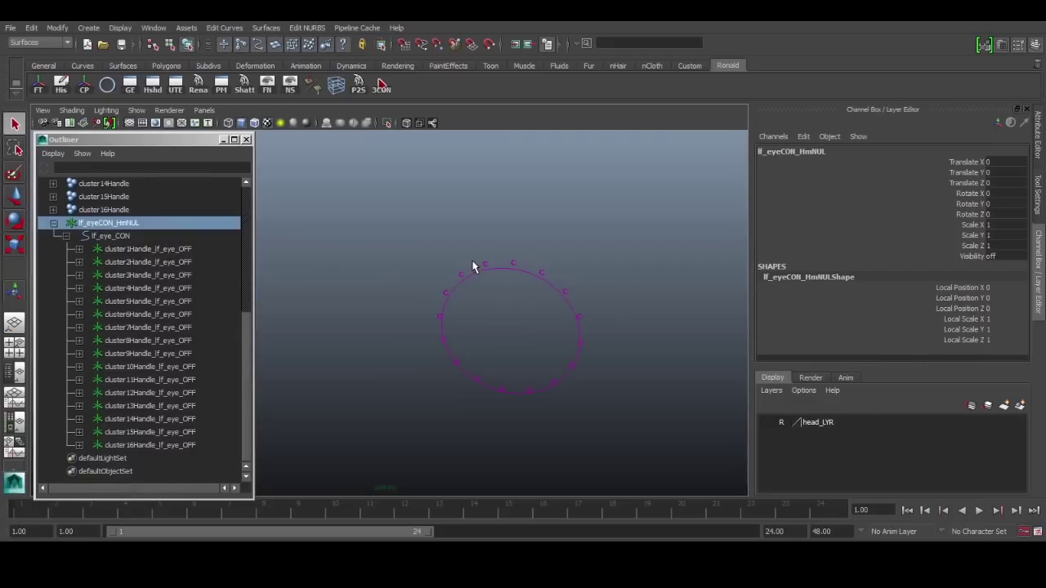
key("shift+h")
scroll(569, 292, "up", 5)
key("alt+space")
key("Escape")
middle_click_drag(598, 301, 460, 274, "alt")
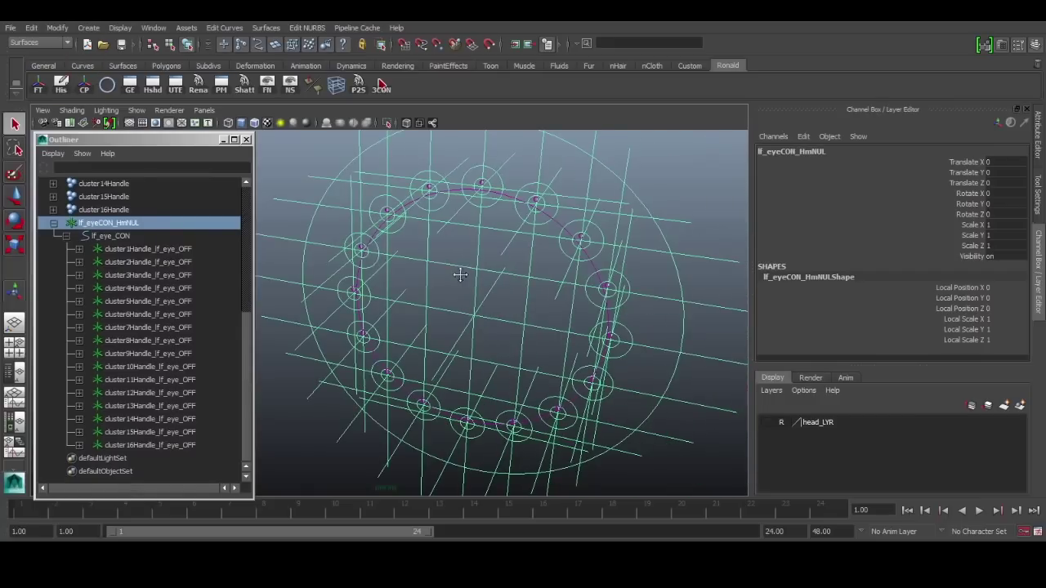
Step: Examine the lf_eyeCON_HmNUL hierarchy around the eye, including cluster1Handle_lf_eye_OFF and the group's scale manipulator
left_click(527, 312)
scroll(535, 312, "down", 4)
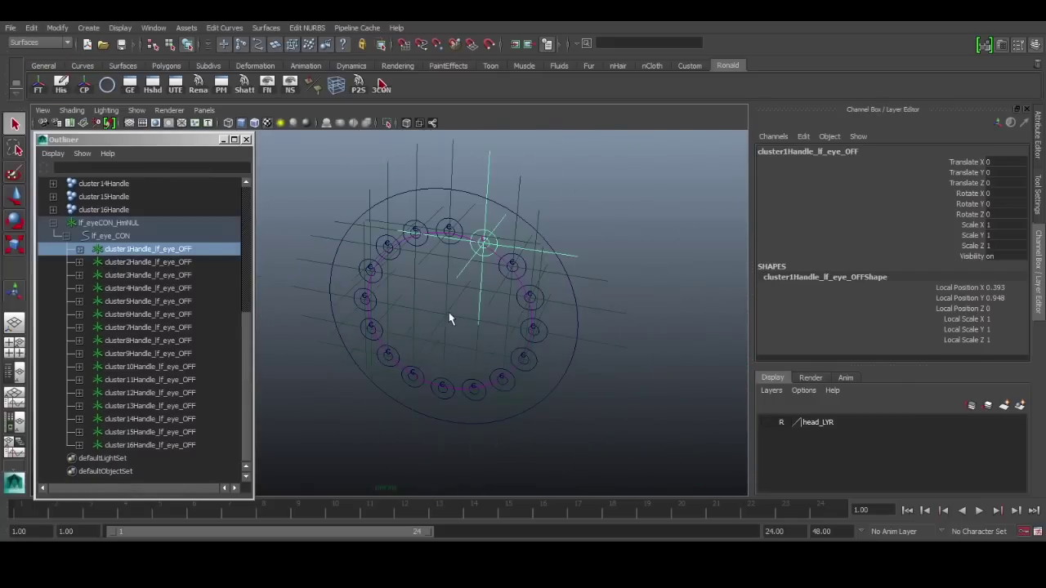
key("z")
key("z")
middle_click_drag(460, 322, 474, 320, "alt")
key("e")
key("r")
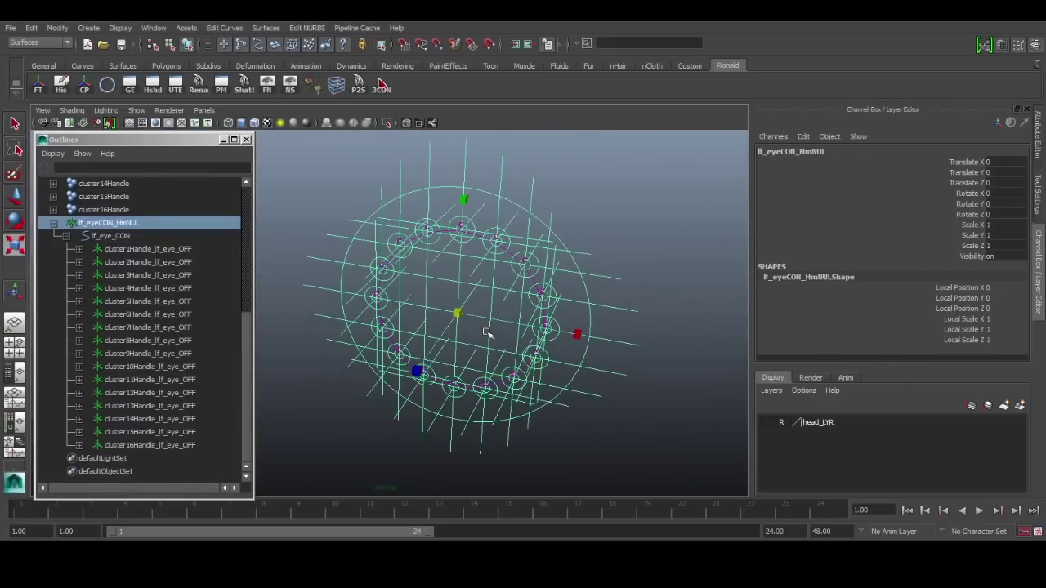
left_click_drag(486, 333, 522, 347, "alt")
left_click_drag(575, 289, 451, 365, "alt")
Step: Clear the selection and collapse the lf_eye_CON branch in the scene hierarchy
key("q")
left_click(660, 256)
left_click(66, 235)
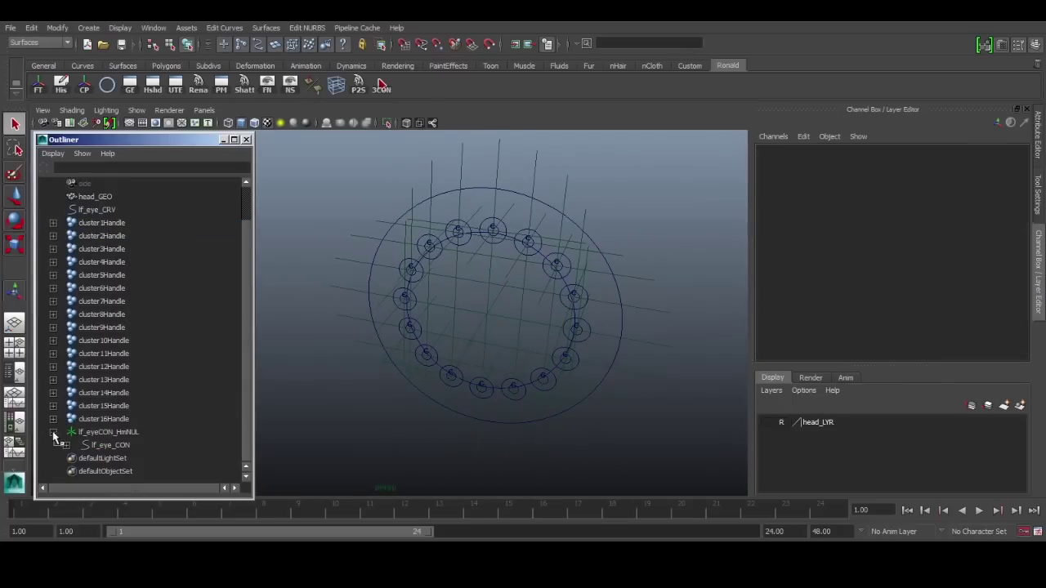
Step: Examine the cluster14Handle_lf_eye_SDK circle and the large lf_eye_CON circle from several view angles
mouse_move(590, 387)
right_mouse_down("alt")
mouse_move(619, 401)
mouse_move(598, 390)
mouse_move(594, 402)
right_mouse_up("alt")
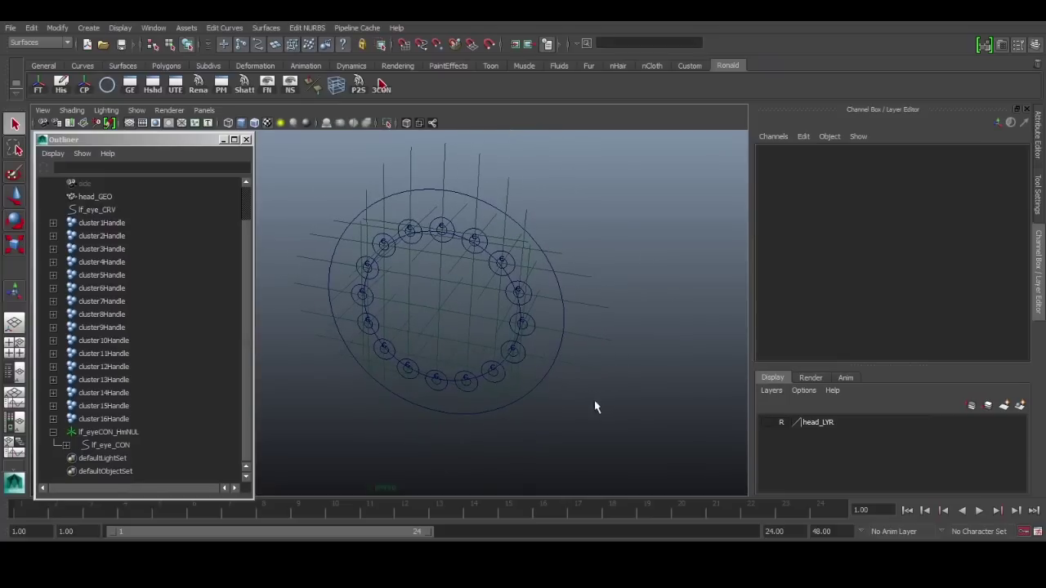
left_click_drag(556, 343, 523, 346, "alt")
right_click_drag(523, 347, 576, 357, "alt")
left_click(594, 339)
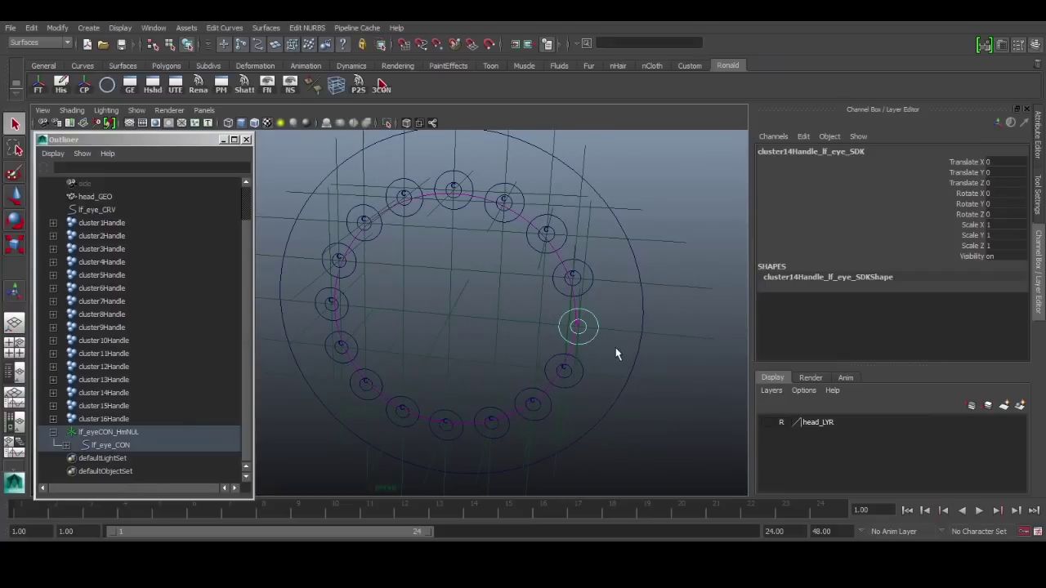
middle_click_drag(618, 353, 631, 374, "alt")
scroll(614, 370, "down", 1)
left_click(641, 393)
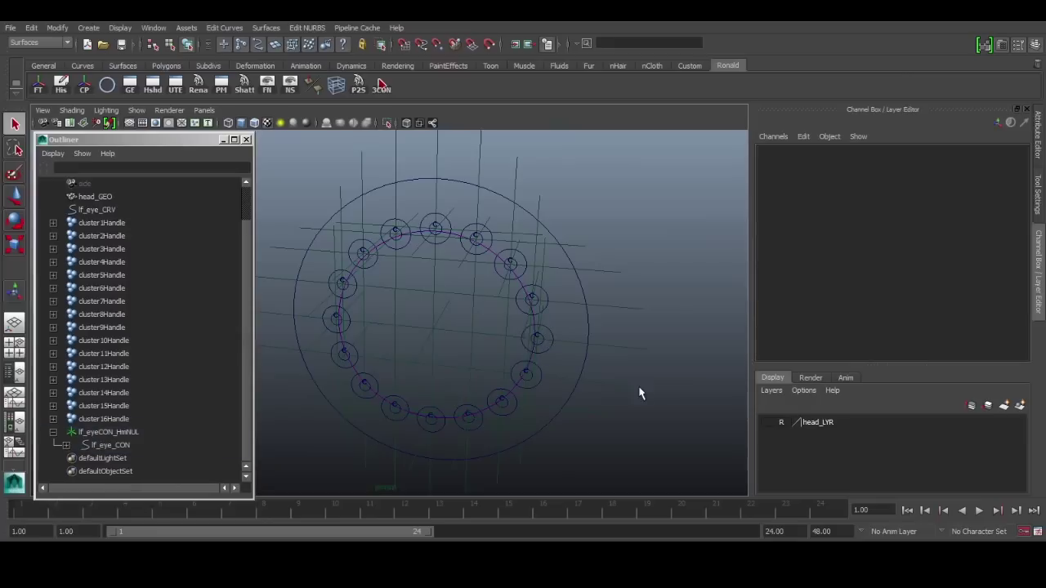
middle_click_drag(606, 415, 630, 394, "alt")
left_click(604, 346)
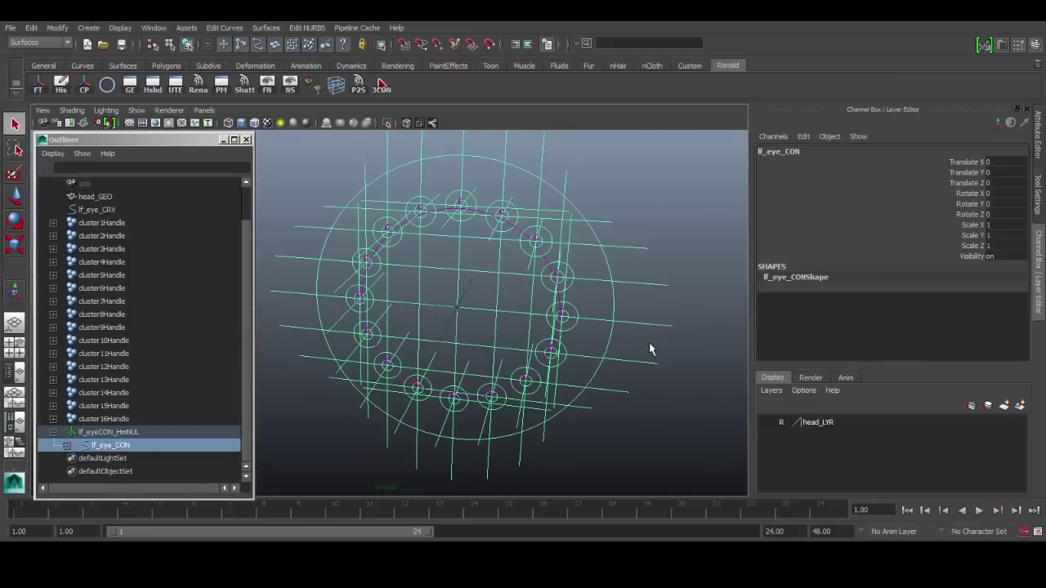
left_click_drag(605, 347, 626, 344, "alt")
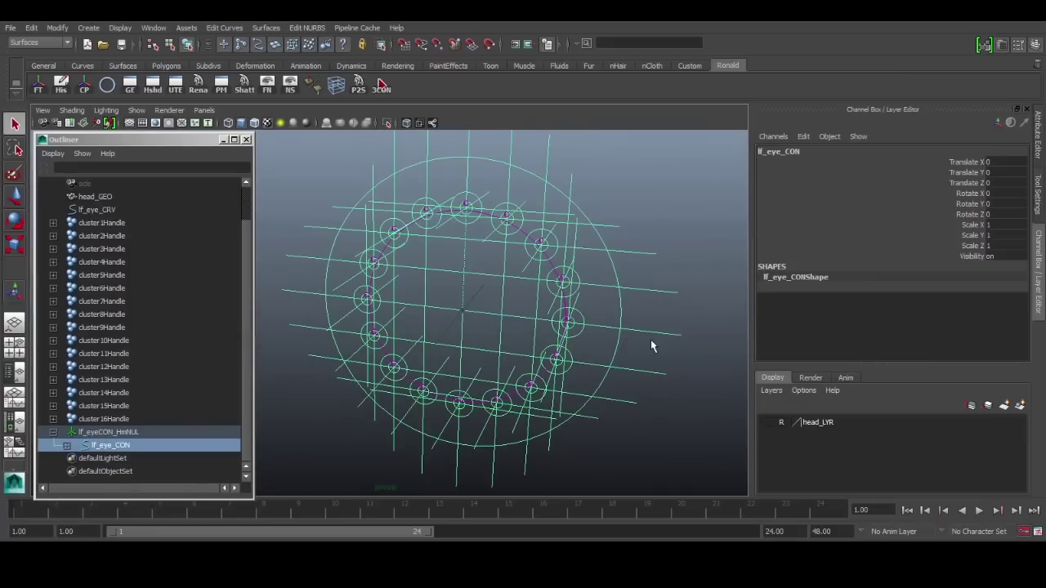
Step: Add a keyable float attribute named sdkVisibility to lf_eye_CON with minimum 0, maximum 1 and default 0
left_click(652, 346)
left_click(612, 349)
left_click(806, 136)
left_click(969, 204)
left_click(806, 137)
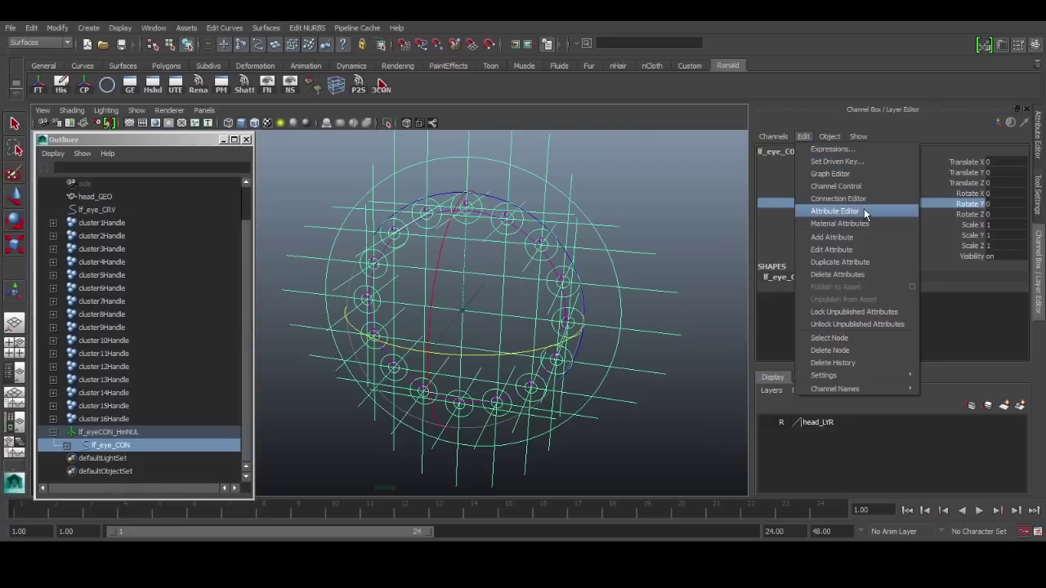
left_click(877, 238)
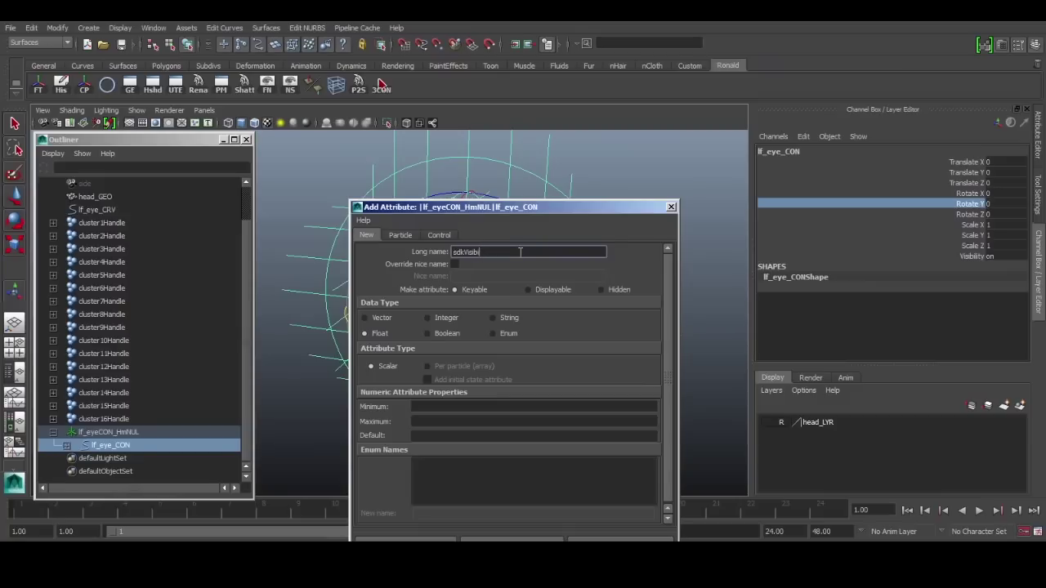
left_click(461, 406)
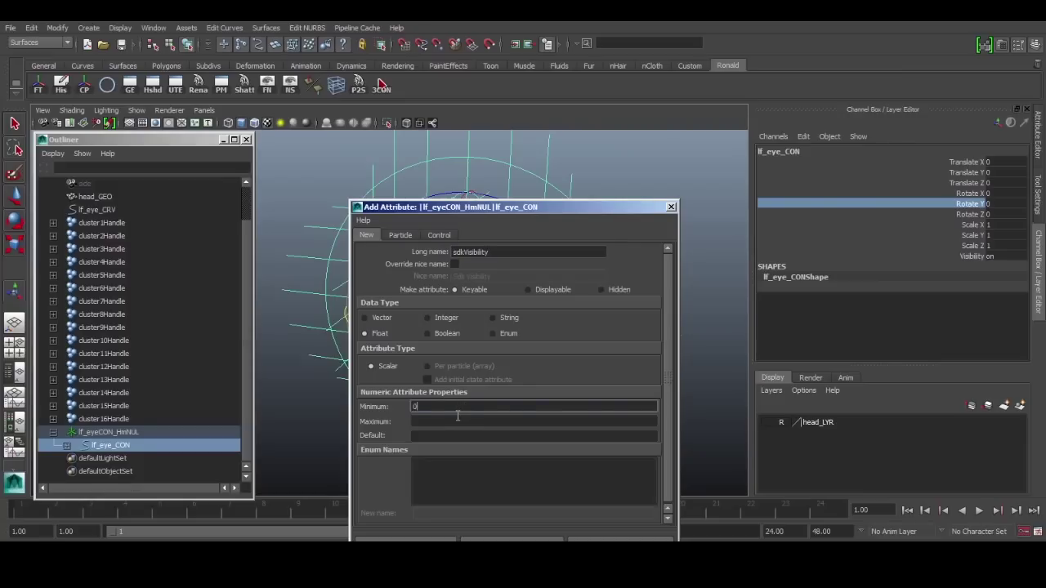
left_click(458, 418)
type("1")
left_click(458, 436)
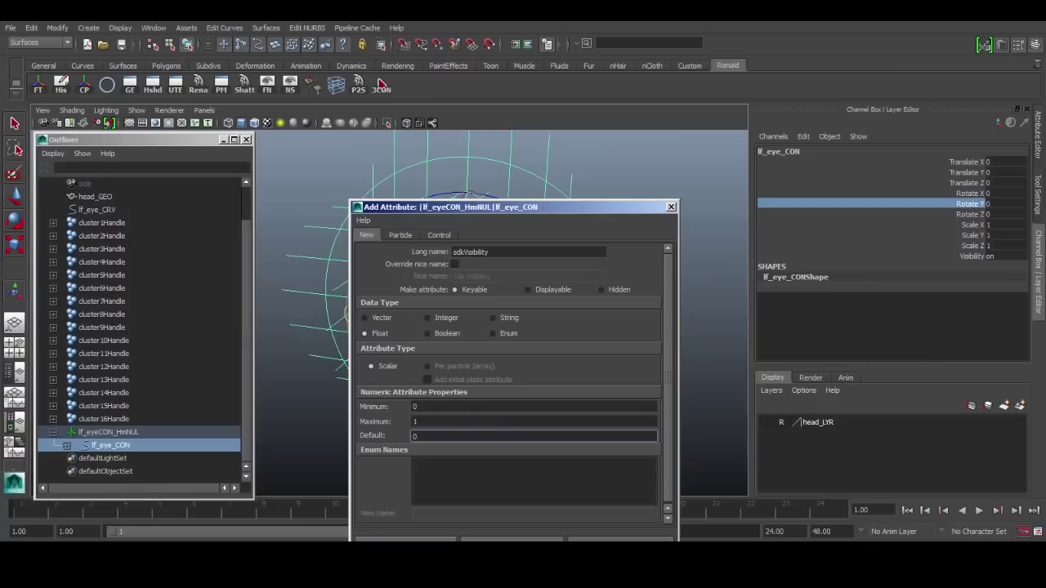
left_click(406, 540)
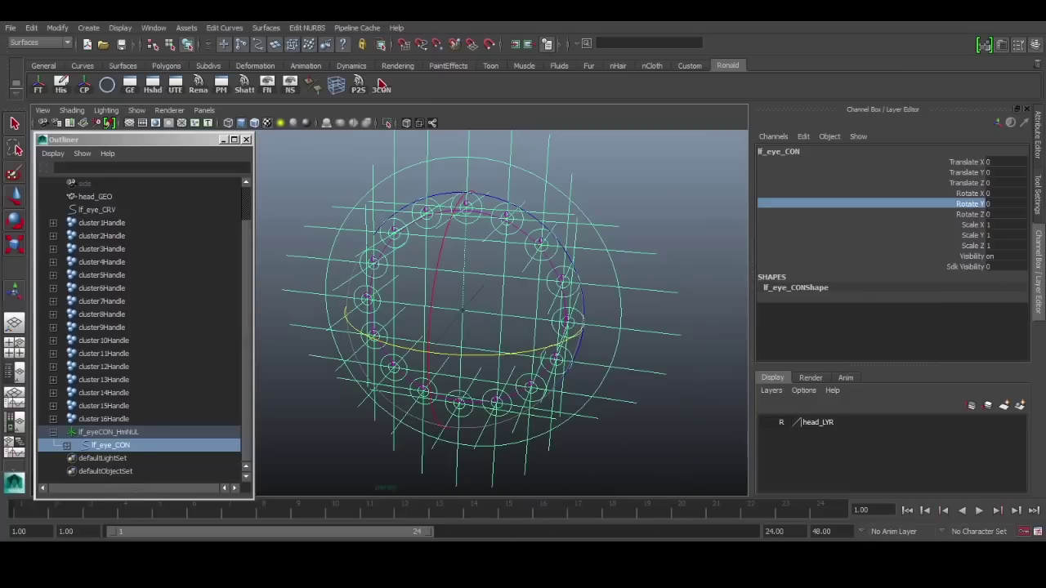
Step: Add a keyable float attribute named conVisibility to lf_eye_CON with minimum 0, maximum 1 and default 0
left_click(805, 137)
left_click(841, 237)
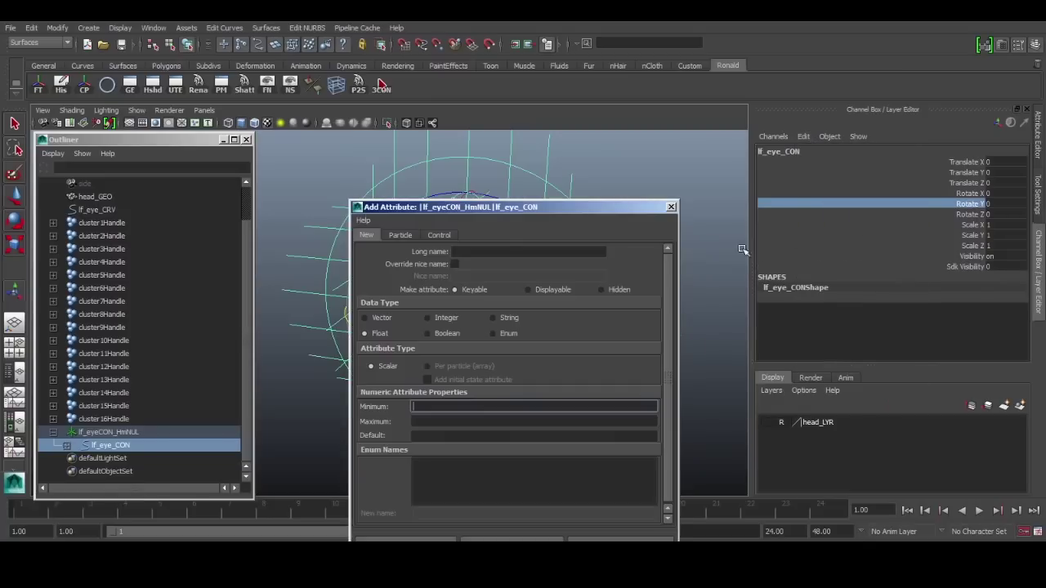
left_click(494, 251)
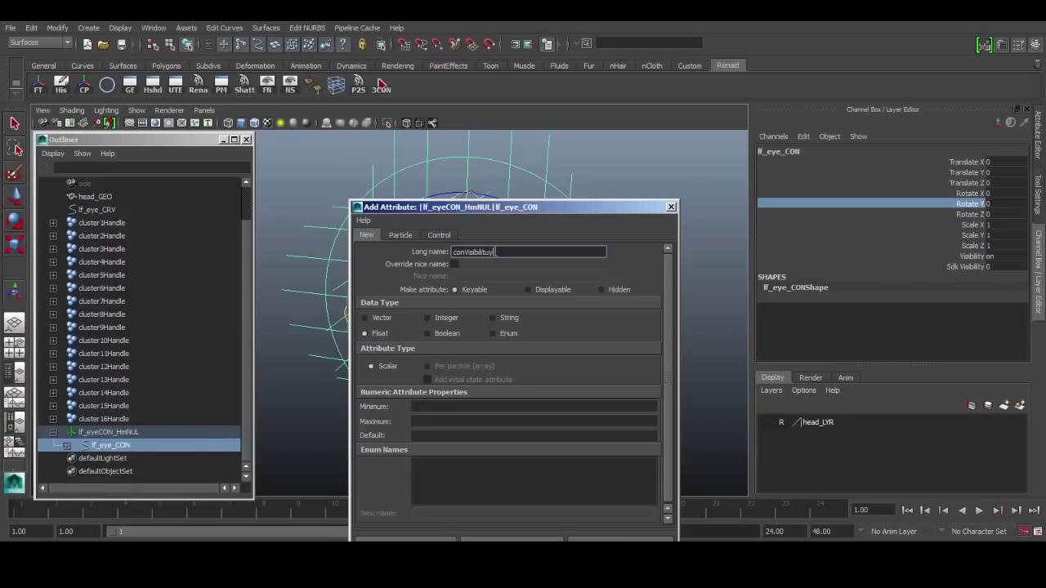
left_click(425, 406)
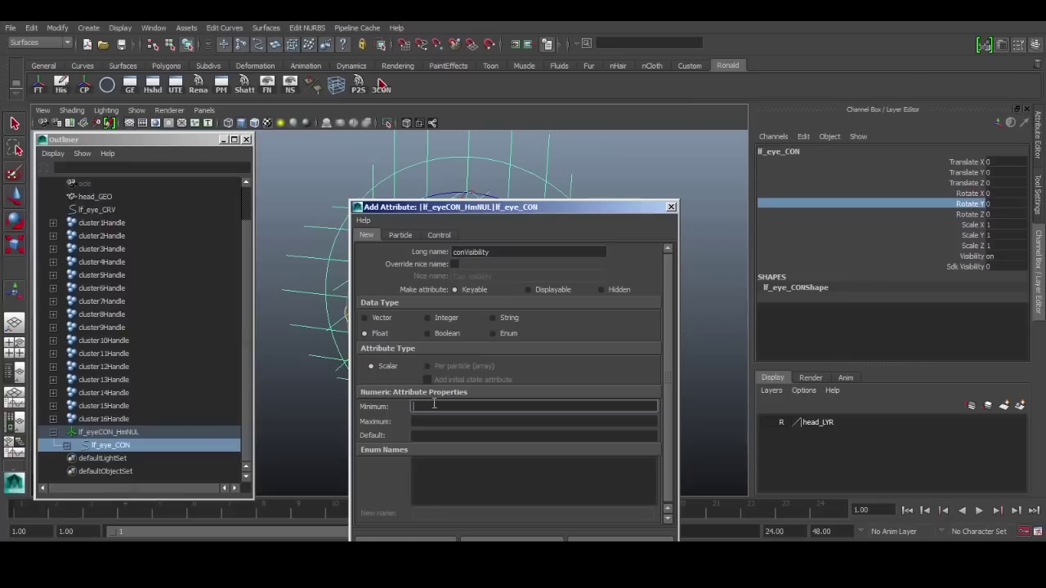
type("0")
left_click(433, 421)
type("1")
left_click(422, 435)
left_click(407, 540)
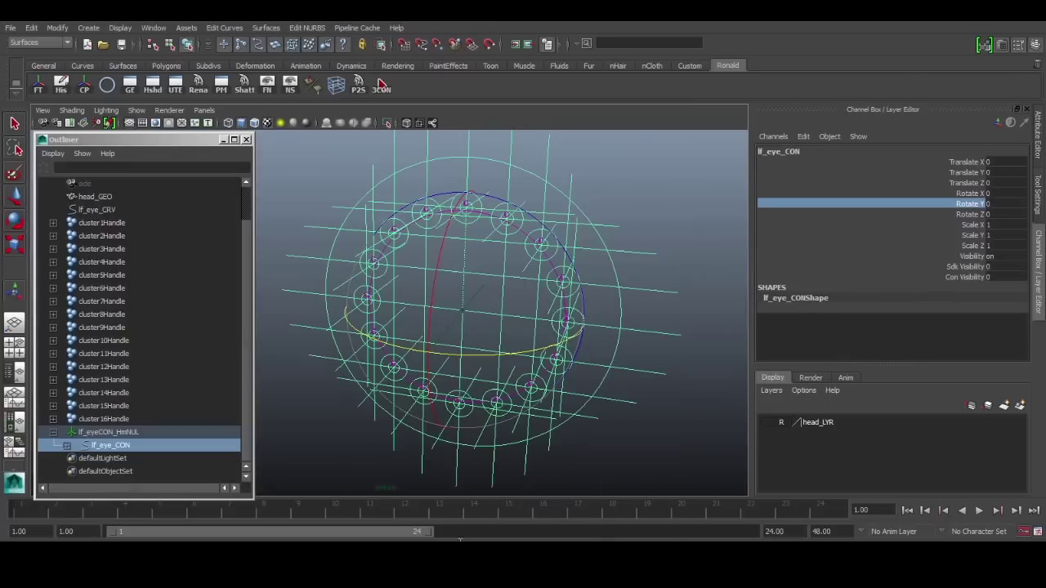
Step: Add a keyable float attribute named offVisibility to lf_eye_CON with minimum 0, maximum 1 and default 0
left_click(893, 195)
left_click(804, 137)
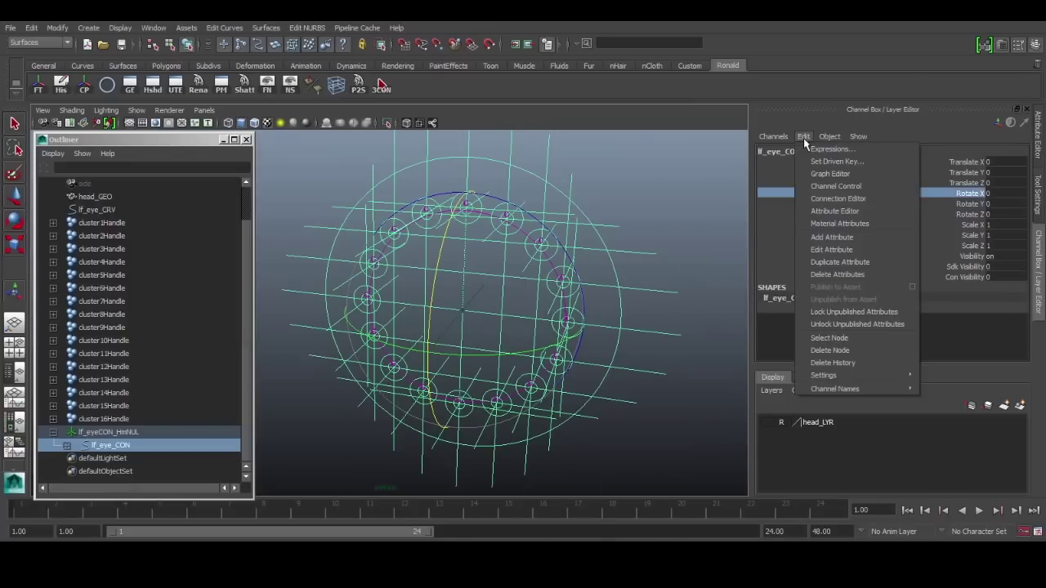
left_click(854, 237)
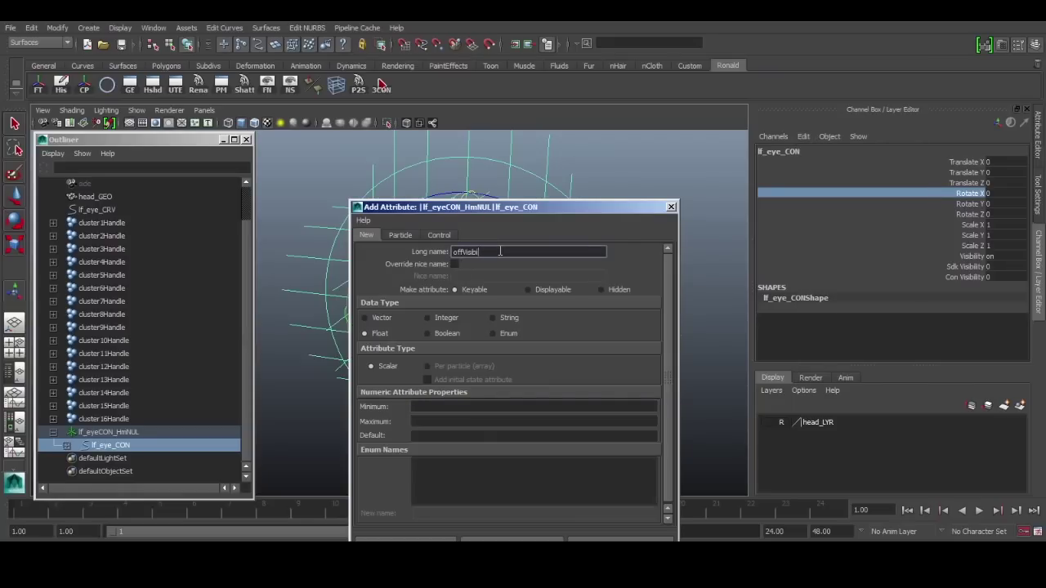
left_click(431, 406)
type("0")
left_click(426, 421)
type("1")
left_click(429, 436)
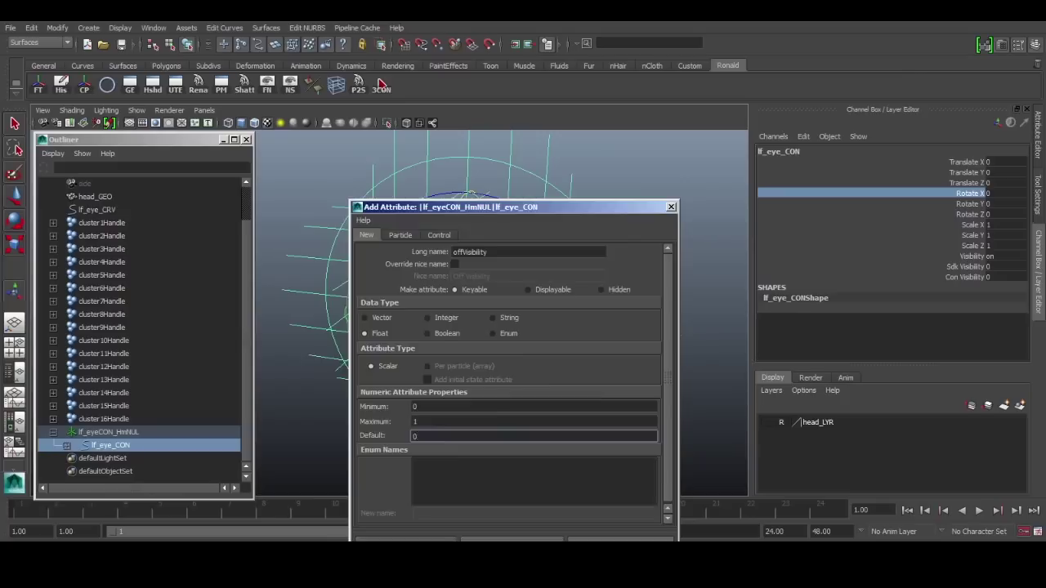
left_click(407, 540)
left_click(949, 278)
left_click(952, 268)
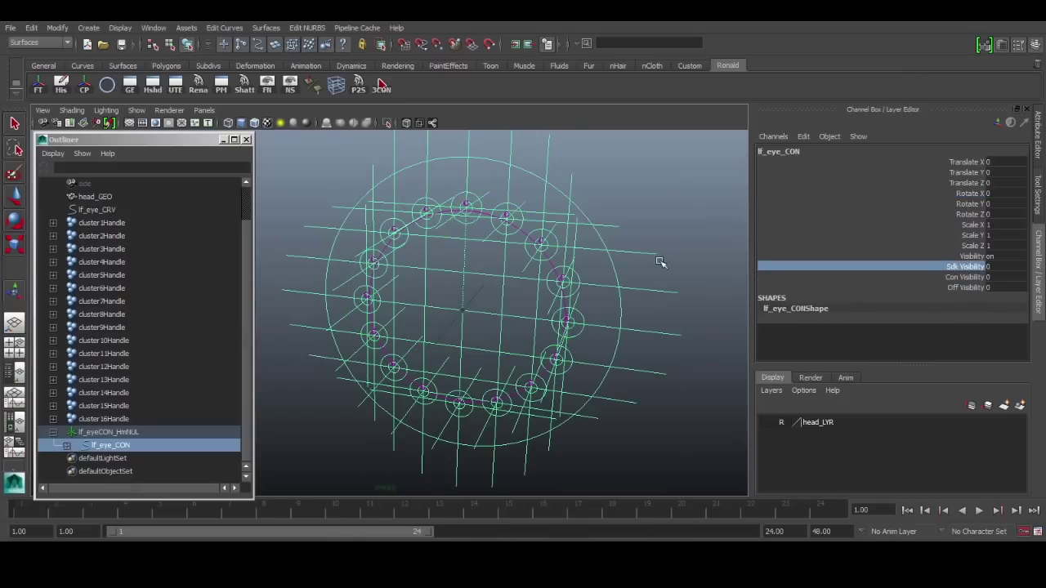
Step: Select the large lf_eye_CON circle and open the Connection Editor with it loaded as the output node
left_click_drag(660, 262, 560, 264, "alt")
left_click(555, 263)
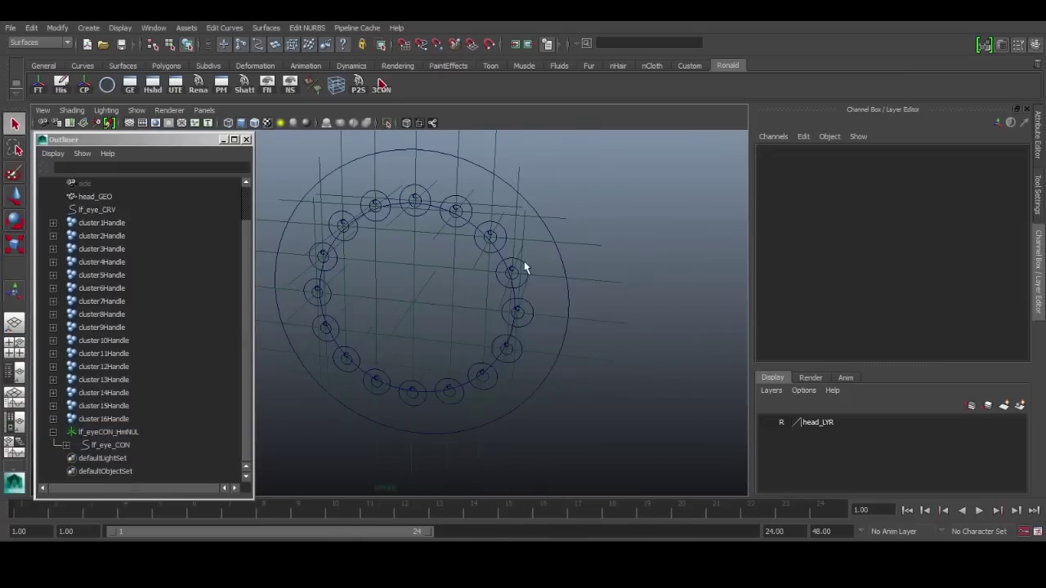
left_click(525, 267)
left_click(154, 26)
mouse_move(206, 74)
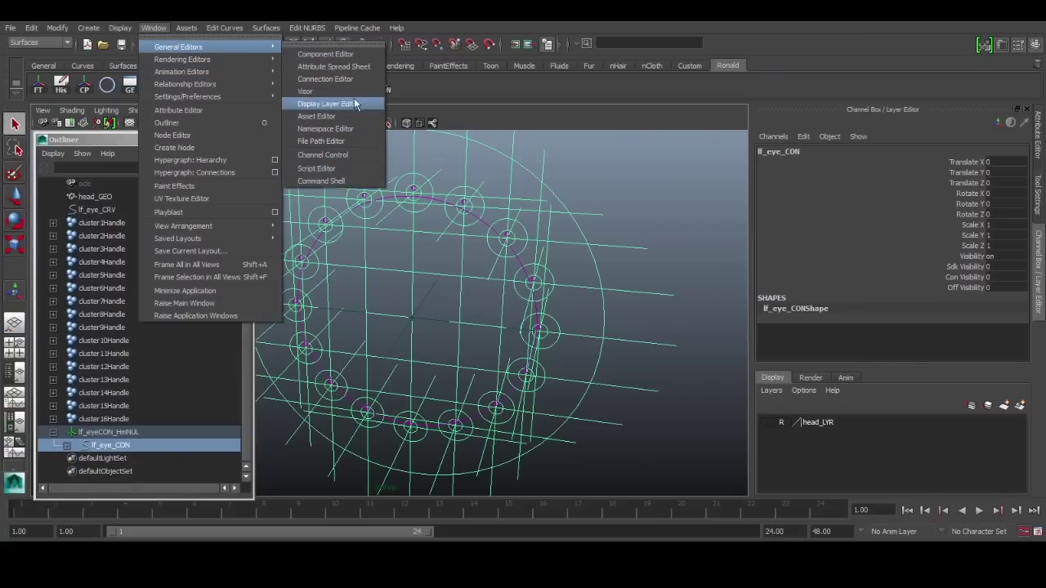
left_click(327, 79)
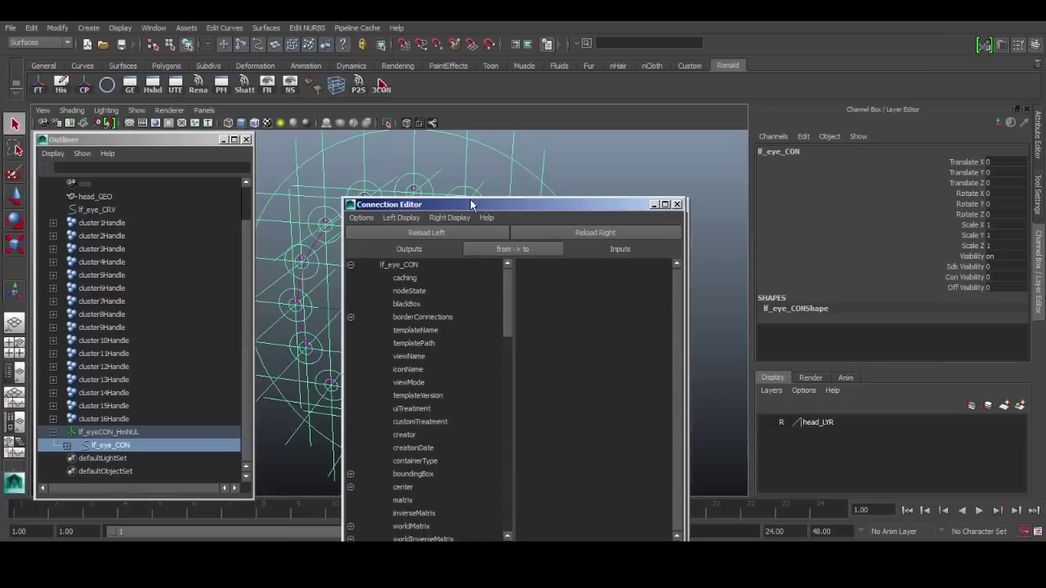
left_click_drag(469, 207, 375, 125)
Step: Choose sdkVisibility of lf_eye_CON as the source attribute and move the Connection Editor clear of the eye controls
scroll(377, 256, "down", 5)
scroll(364, 425, "down", 10)
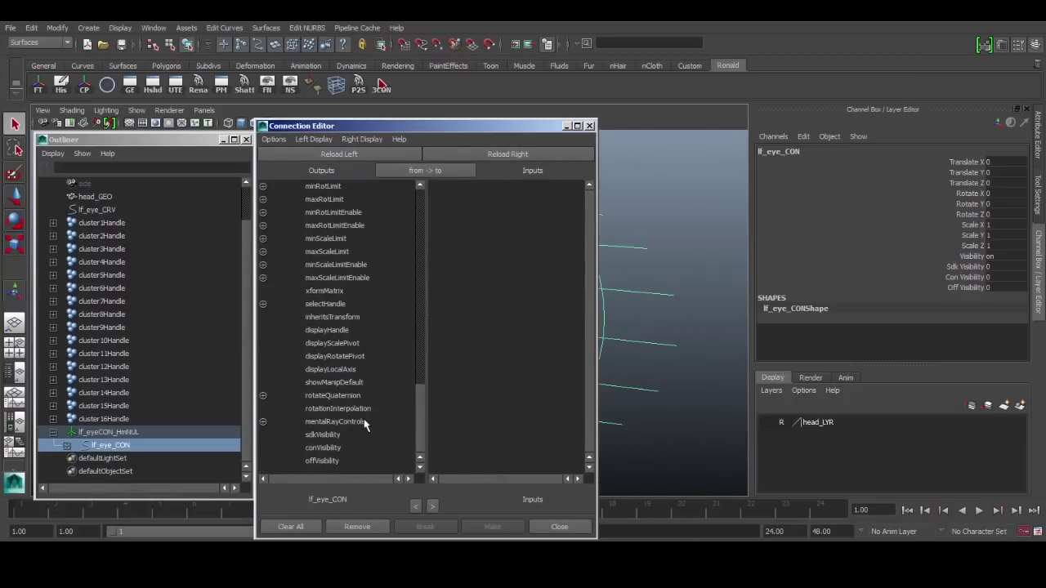
left_click(351, 436)
left_click(337, 448)
left_click(321, 460)
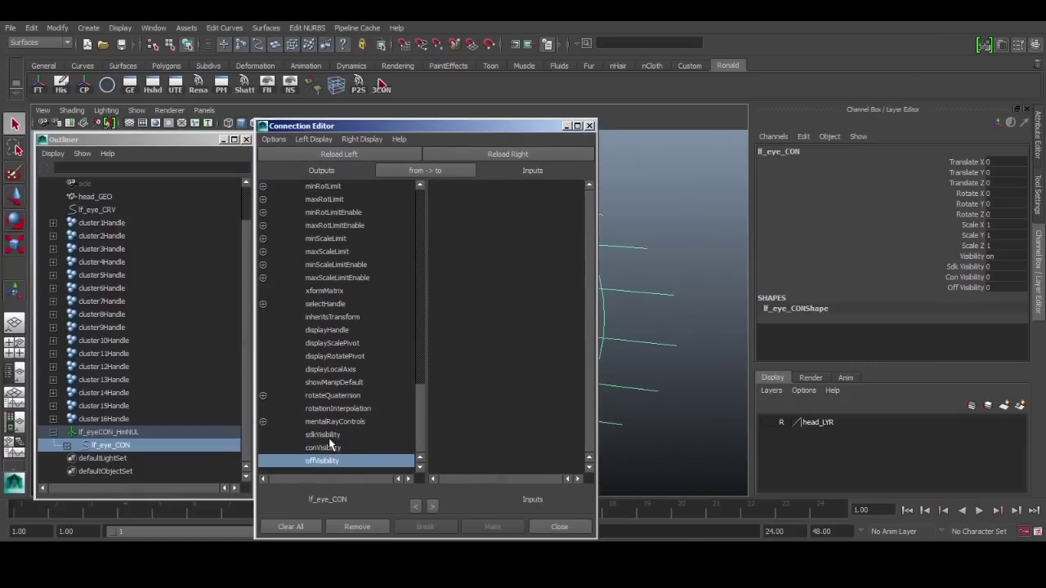
left_click(330, 437)
left_click_drag(493, 130, 371, 123)
Step: Compare the channels of the cluster1Handle_lf_eye_SDK circle with the custom visibility attributes on lf_eye_CON
left_click(636, 258)
middle_click_drag(542, 228, 631, 264, "alt")
right_click_drag(576, 210, 539, 214, "alt")
middle_click_drag(539, 214, 612, 205, "alt")
left_click(615, 187)
middle_click_drag(619, 258, 593, 250, "alt")
right_click_drag(594, 250, 646, 248, "alt")
middle_click_drag(693, 248, 637, 259, "alt")
left_click(638, 259)
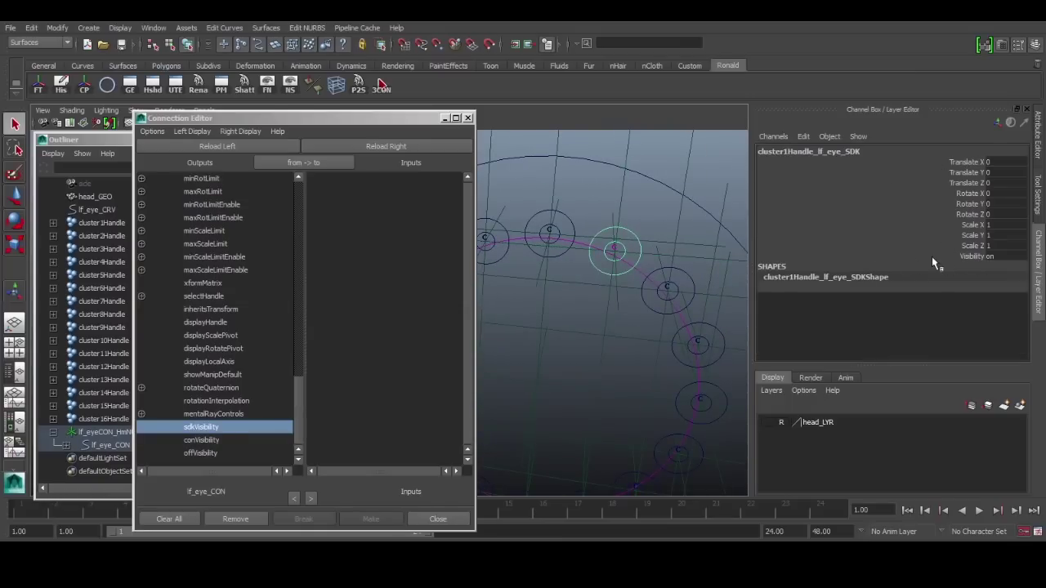
left_click(675, 181)
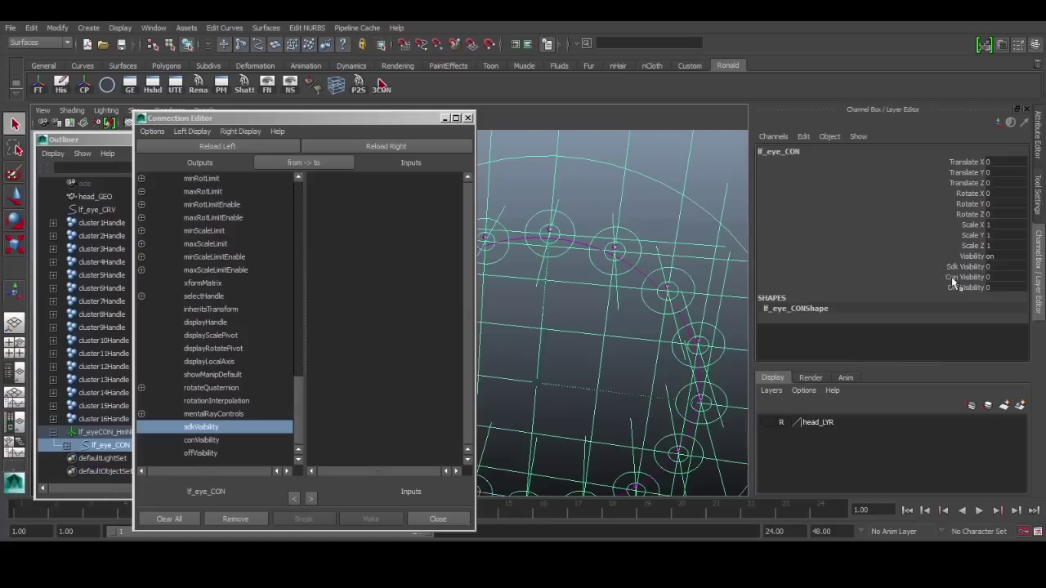
left_click(952, 277)
left_click(624, 231)
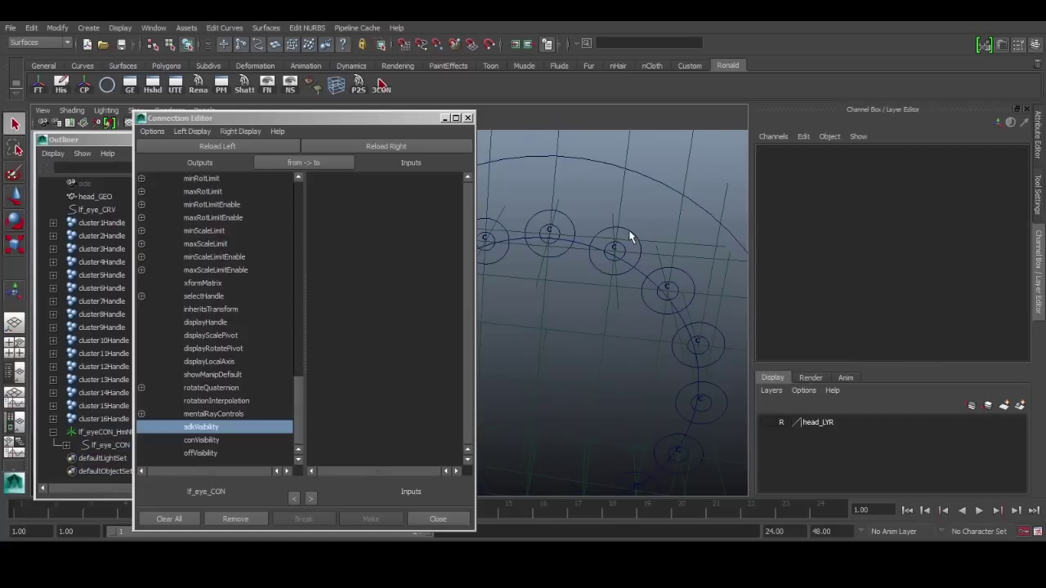
Step: Load cluster1Handle_lf_eye_SDK as the input node and connect lf_eye_CON's sdkVisibility to its visibility
left_click(630, 236)
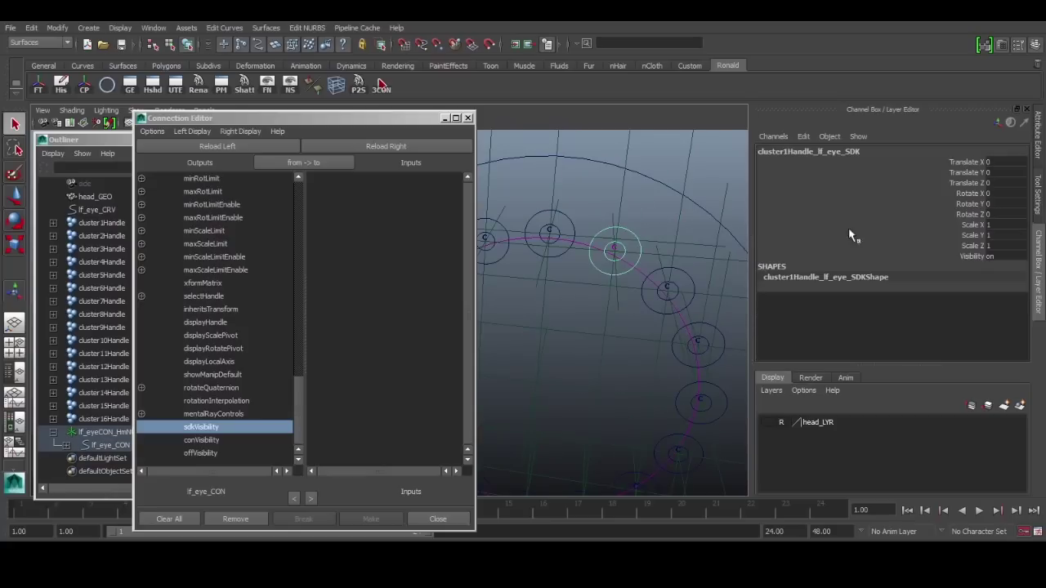
left_click(968, 256)
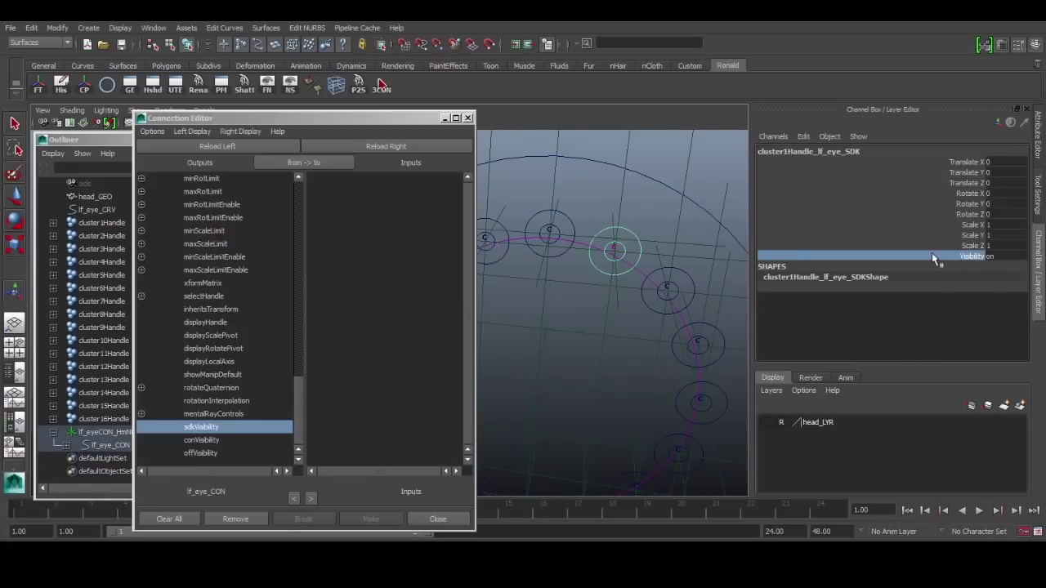
middle_click_drag(621, 278, 521, 262, "alt")
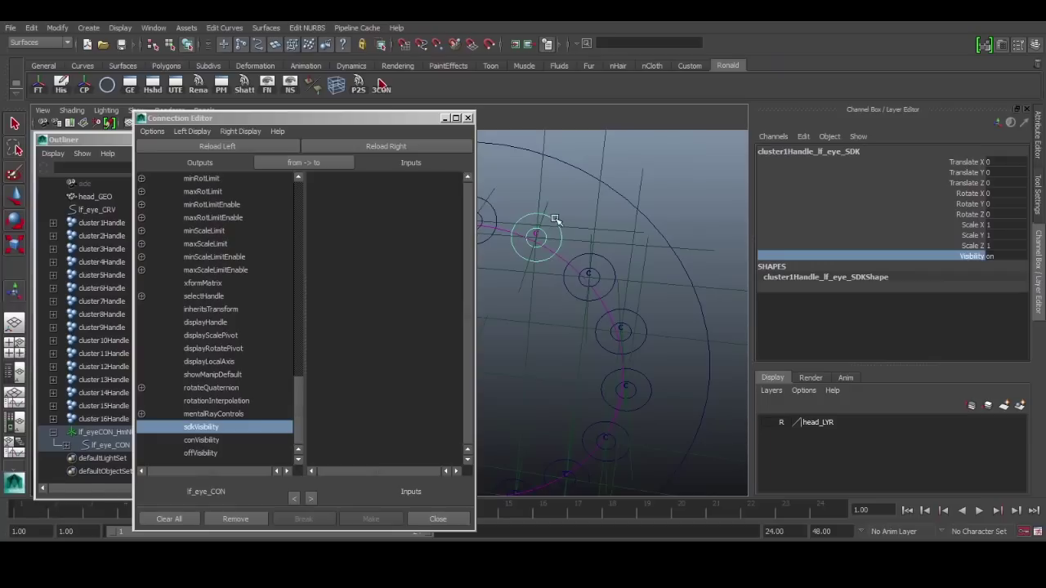
left_click(403, 143)
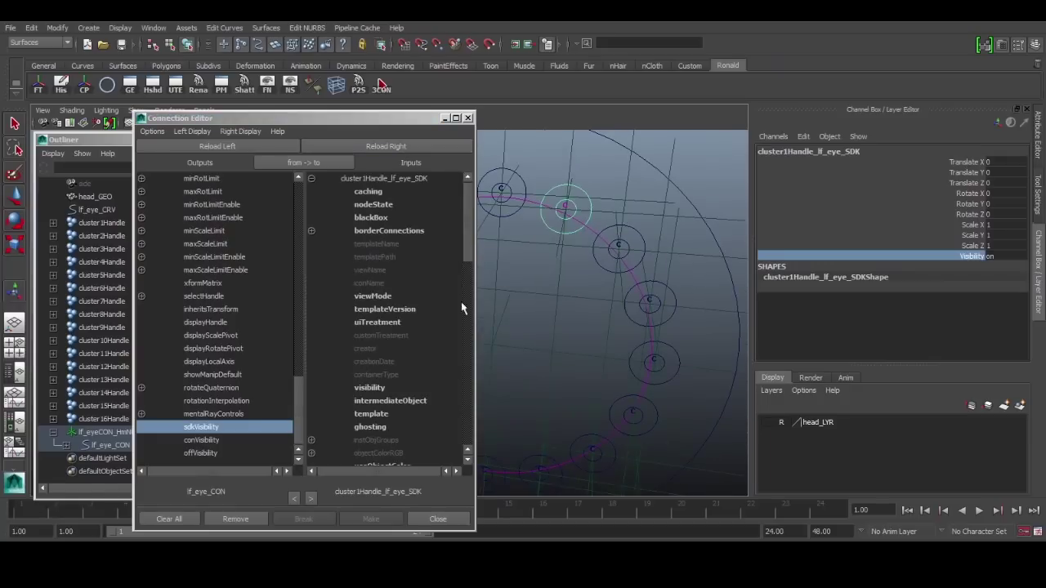
scroll(379, 346, "down", 3)
scroll(378, 347, "down", 2)
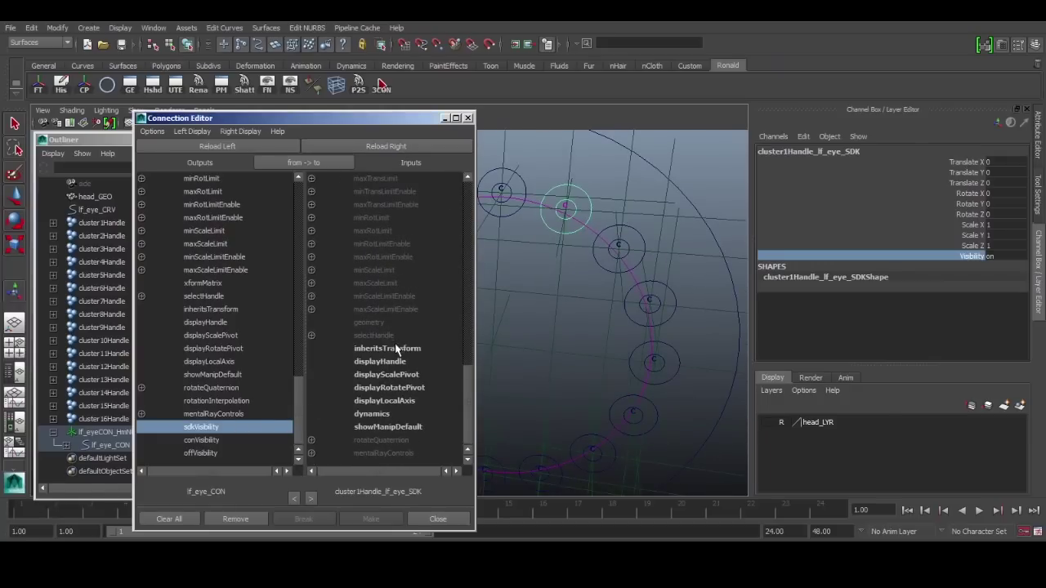
scroll(401, 351, "up", 10)
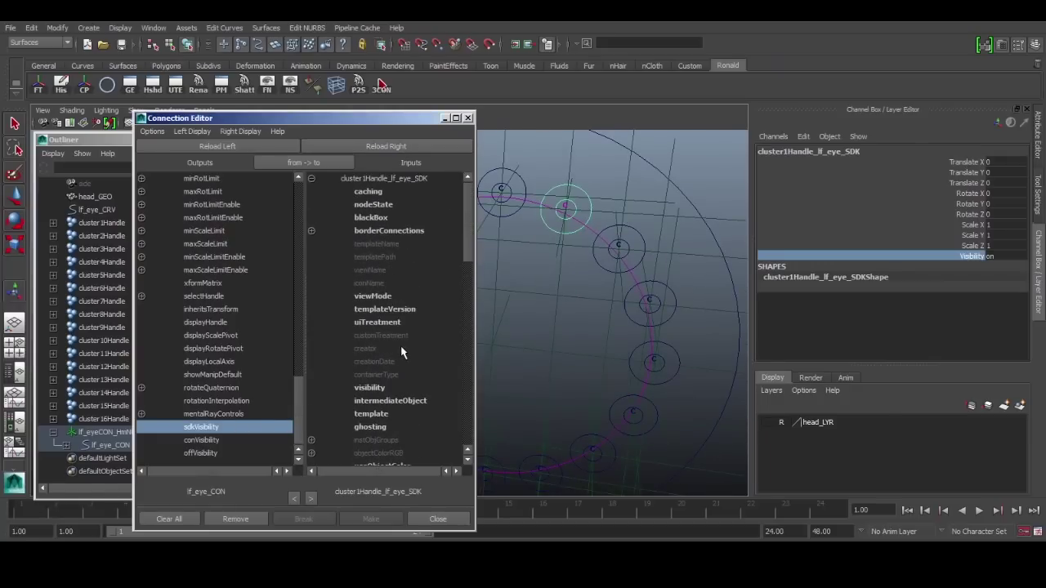
left_click(389, 388)
Step: Set Sdk Visibility on lf_eye_CON to 1 to test the connection to the cluster1 SDK circle
left_click(689, 199)
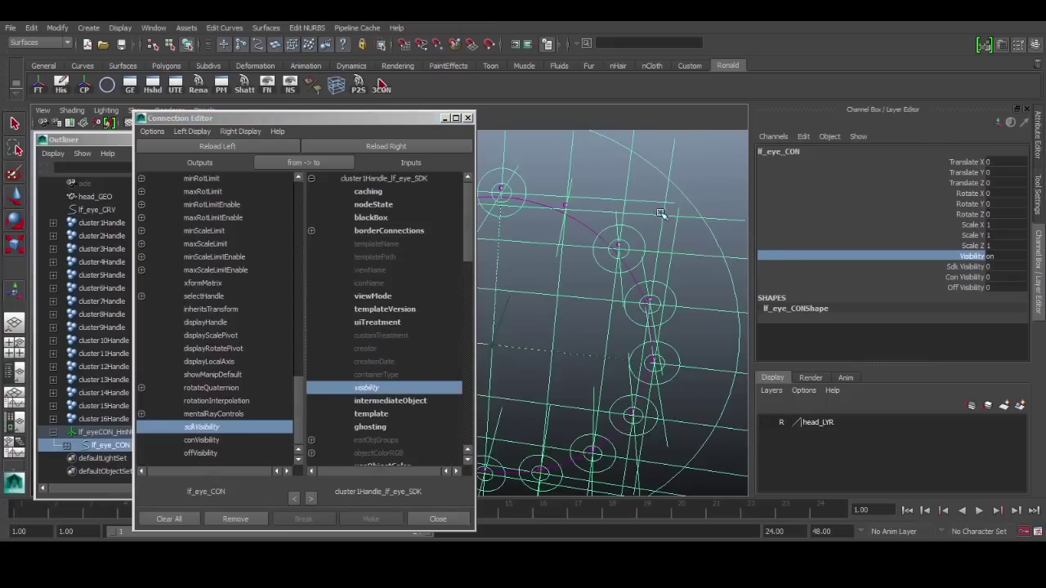
right_click_drag(689, 199, 684, 273, "alt")
middle_click_drag(685, 281, 692, 269, "alt")
left_click(693, 263)
left_click(693, 263)
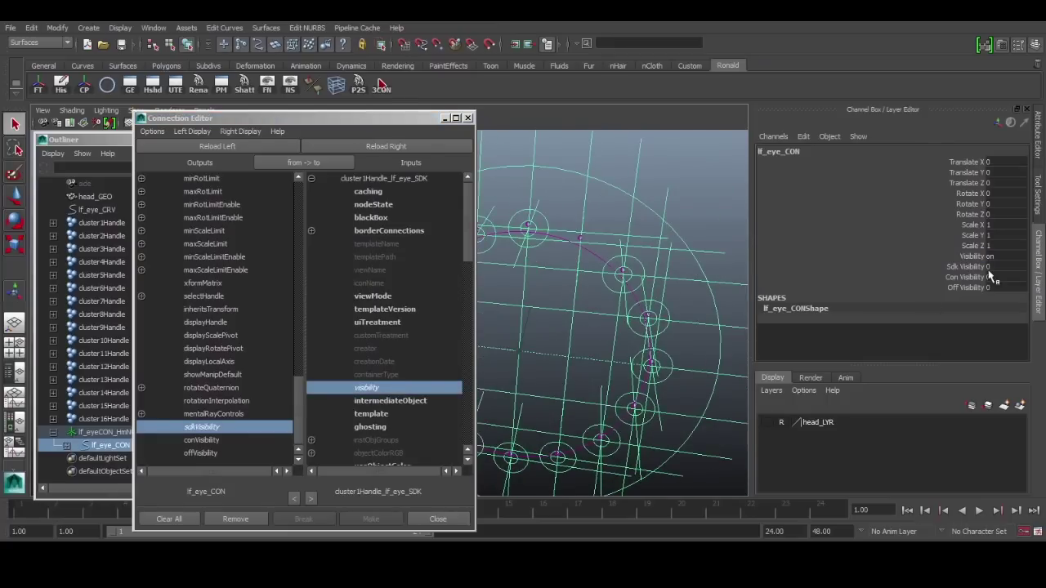
left_click(955, 268)
middle_click_drag(641, 299, 661, 319)
left_click_drag(662, 243, 581, 234, "alt")
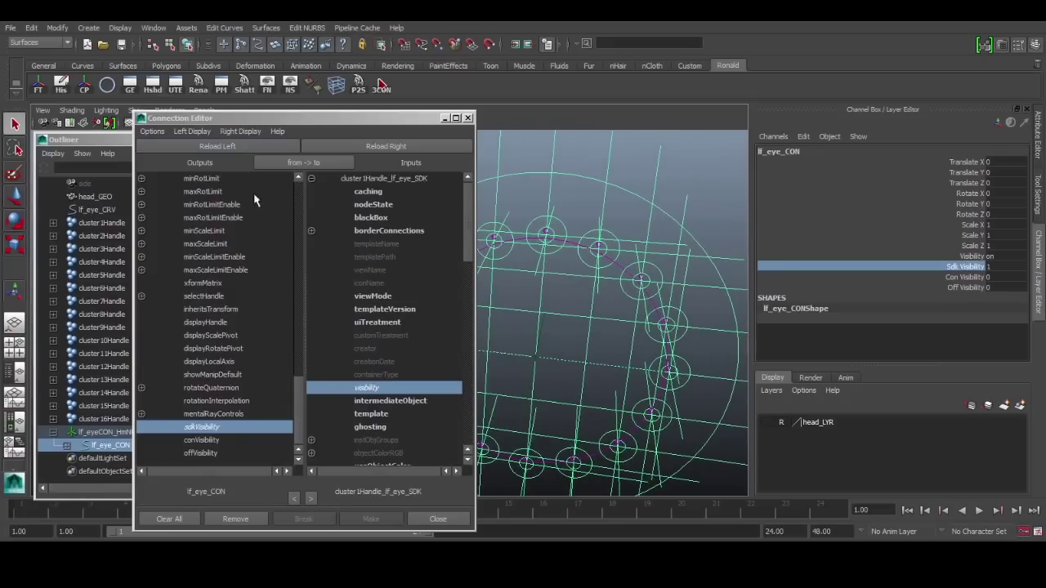
Step: Try to connect lf_eye_CON's sdkVisibility to the visibility of cluster2Handle_lf_eye_SDK
left_click(579, 197)
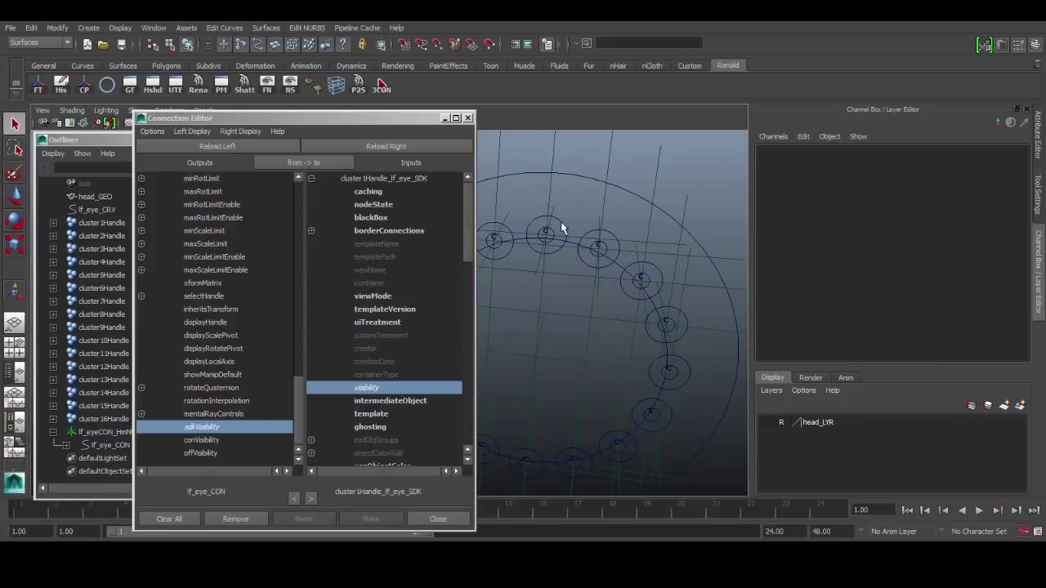
left_click(561, 222)
left_click(414, 151)
left_click(390, 389)
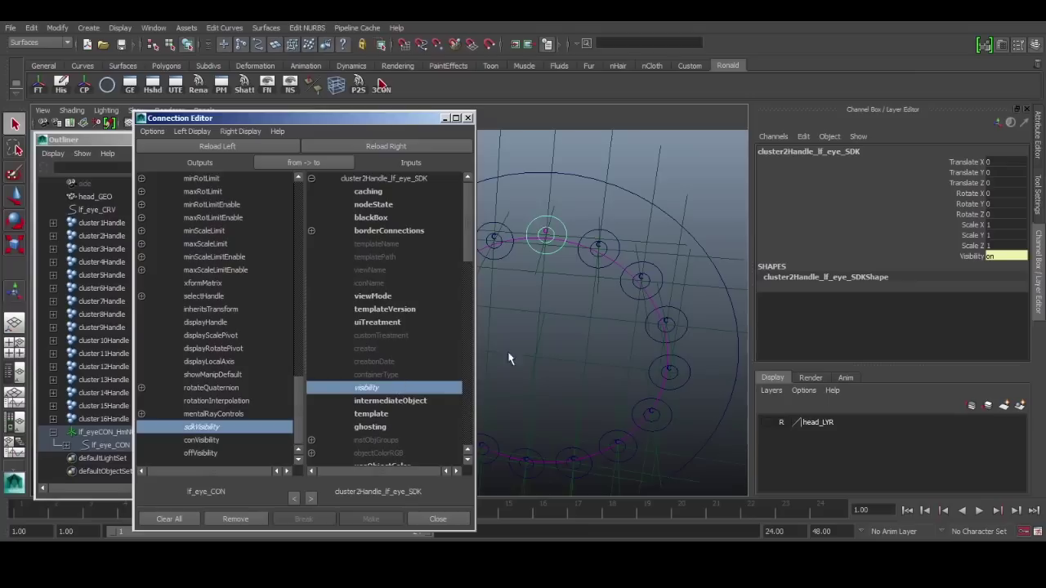
middle_click_drag(509, 360, 628, 322, "alt")
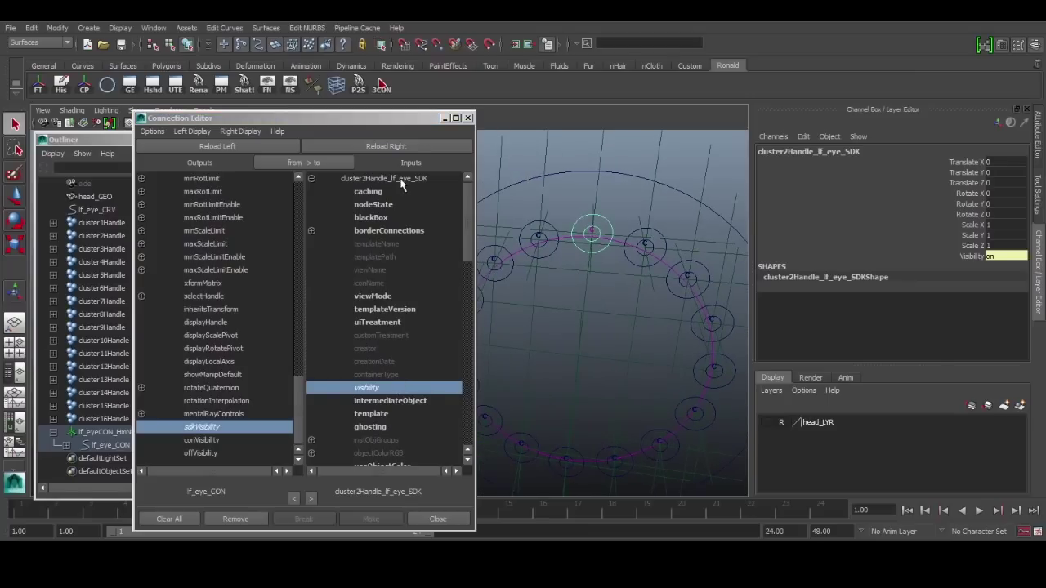
left_click(417, 145)
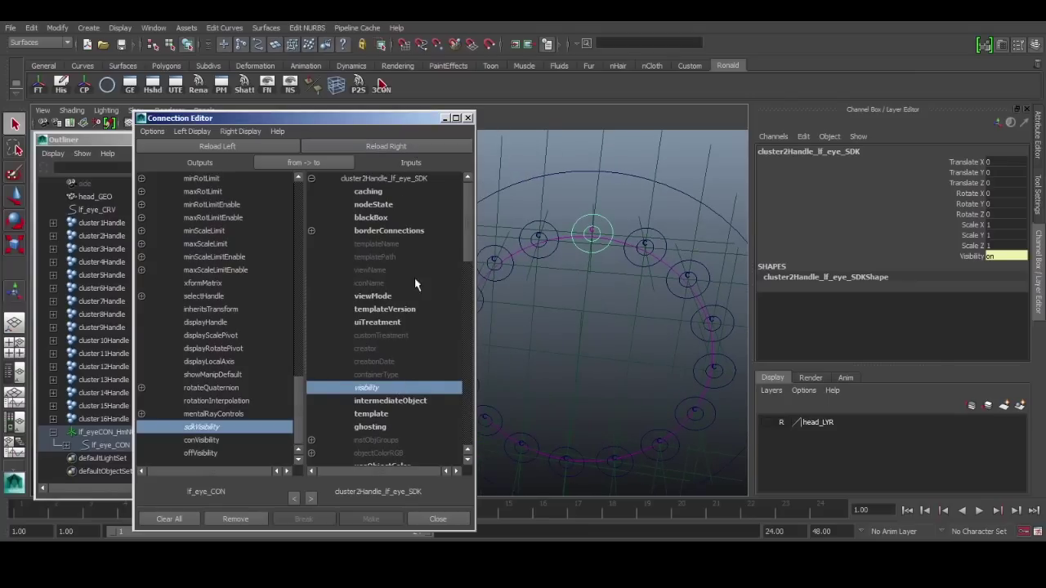
left_click(392, 388)
Step: Lower Sdk Visibility on lf_eye_CON until the connected cluster1 SDK circle is hidden
left_click(594, 170)
left_click(956, 267)
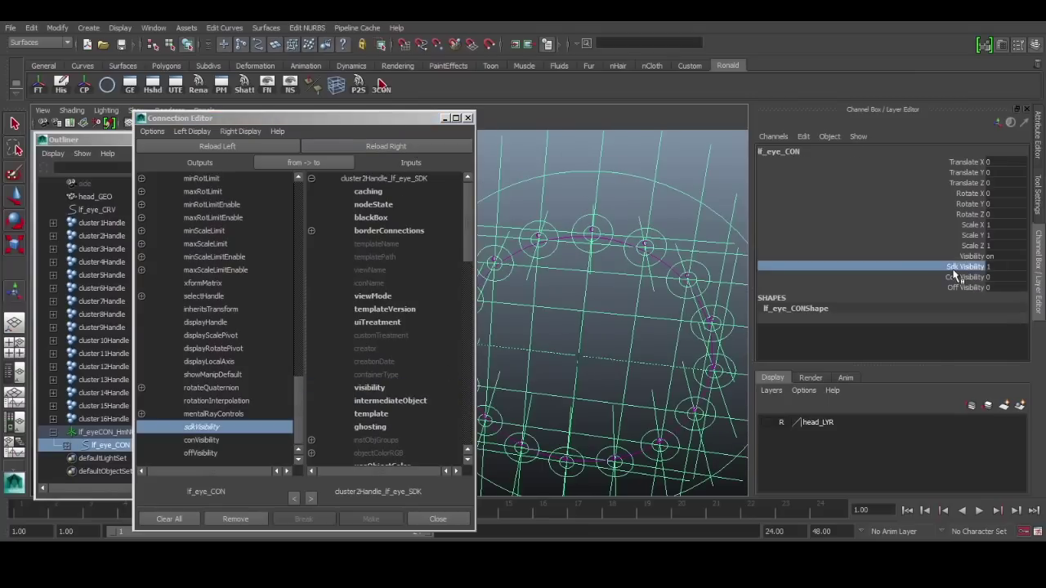
middle_click_drag(628, 252, 624, 254)
middle_click_drag(630, 257, 591, 252, "alt")
Step: Reload cluster2Handle_lf_eye_SDK as the input node and connect sdkVisibility to its visibility
left_click(572, 197)
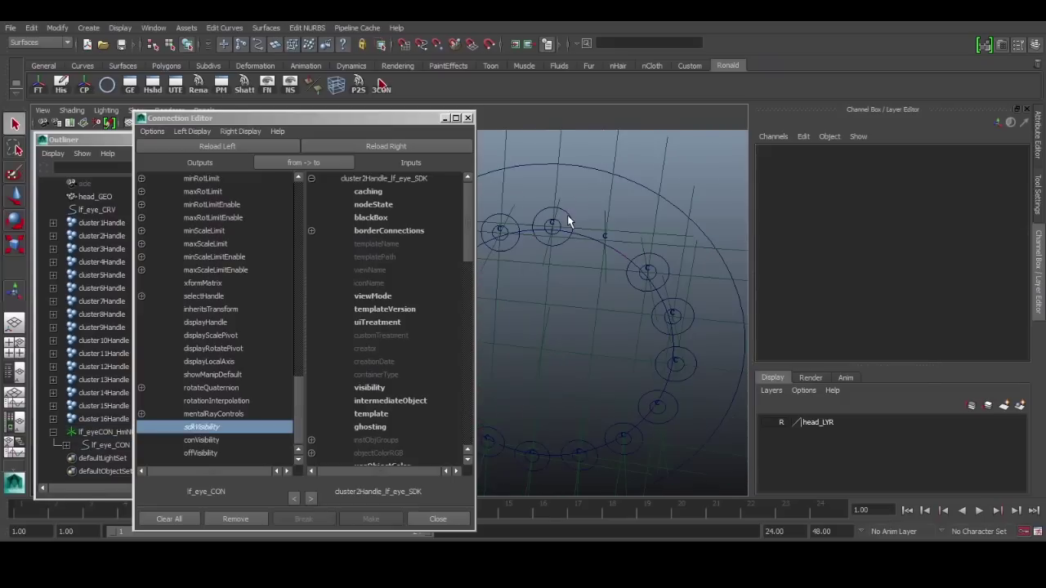
left_click(567, 214)
left_click(417, 146)
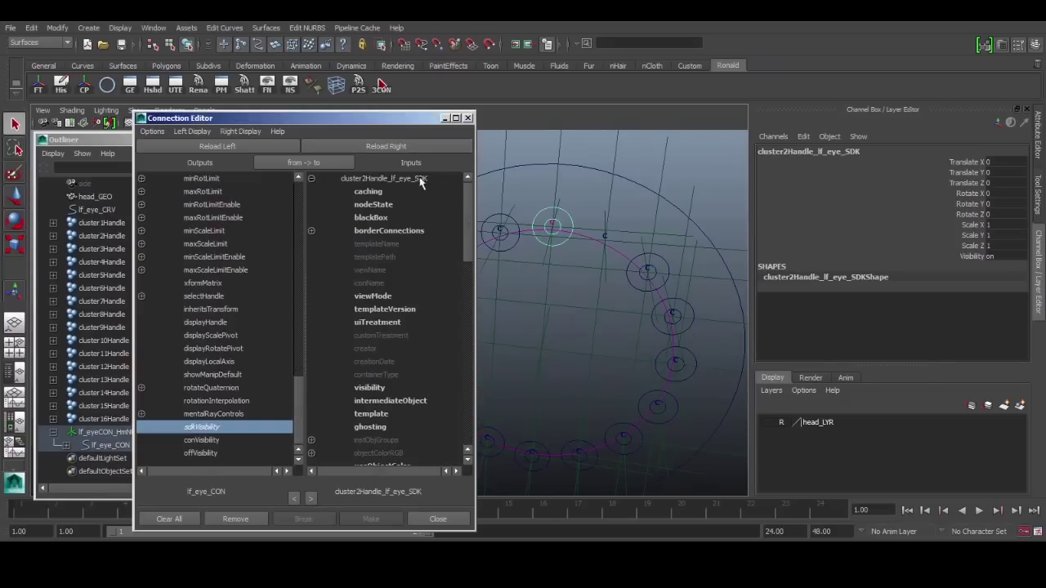
left_click(378, 387)
Step: Load cluster3Handle_lf_eye_SDK as the input node and connect sdkVisibility to its visibility
left_click_drag(602, 297, 602, 239, "alt")
left_click(570, 231)
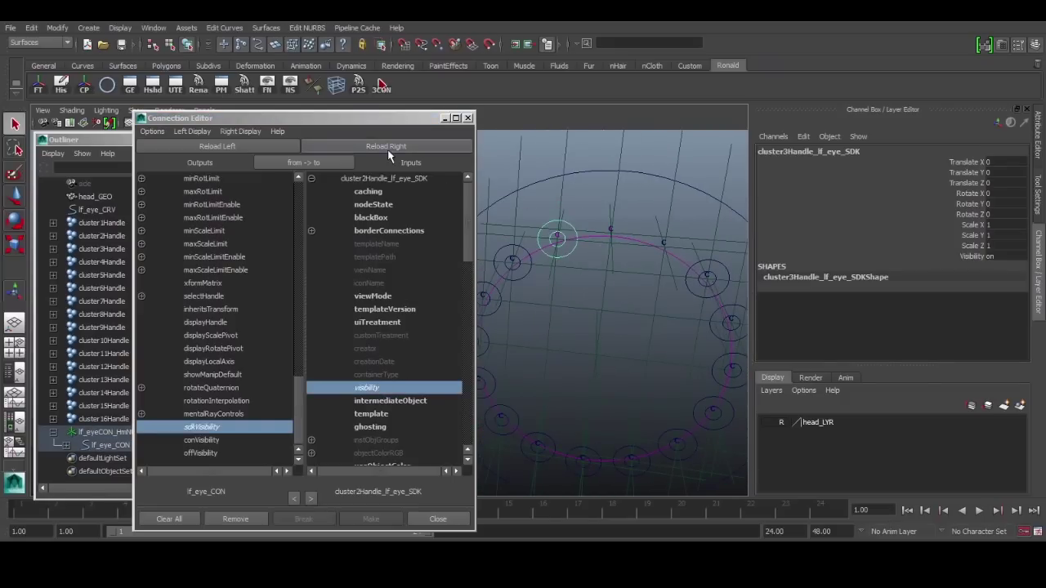
left_click(390, 148)
left_click(382, 387)
Step: Load cluster4Handle_lf_eye_SDK as the input node and connect lf_eye_CON's sdkVisibility to its visibility
left_click_drag(565, 352, 630, 249, "alt")
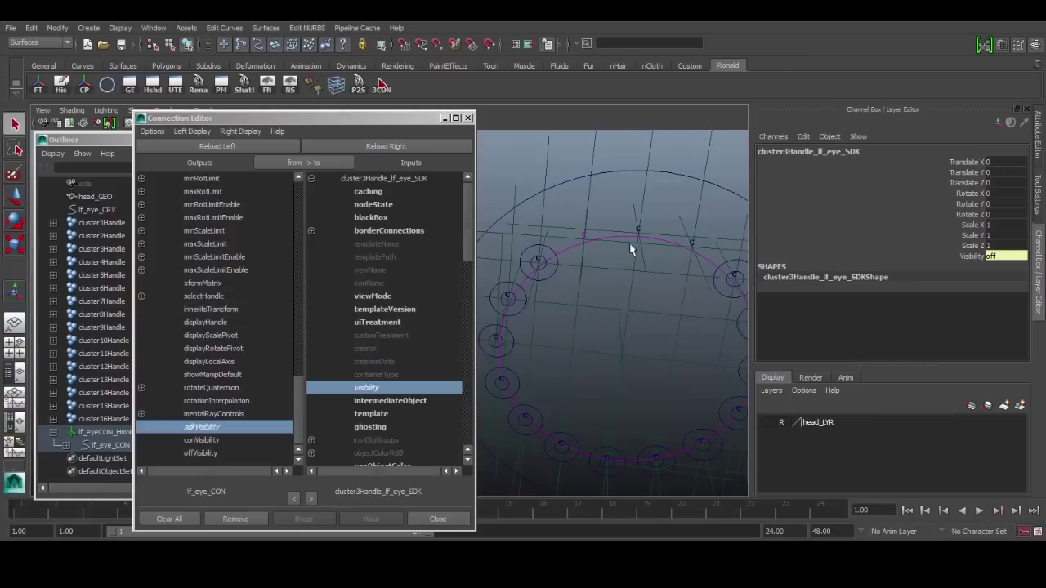
left_click(552, 253)
left_click(387, 147)
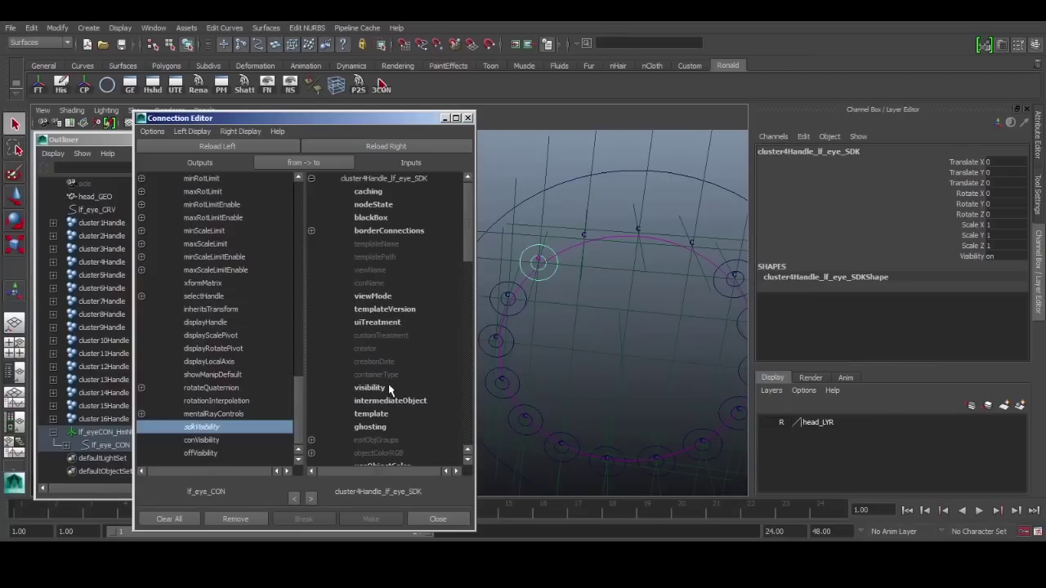
left_click(382, 388)
left_click_drag(597, 344, 627, 311, "alt")
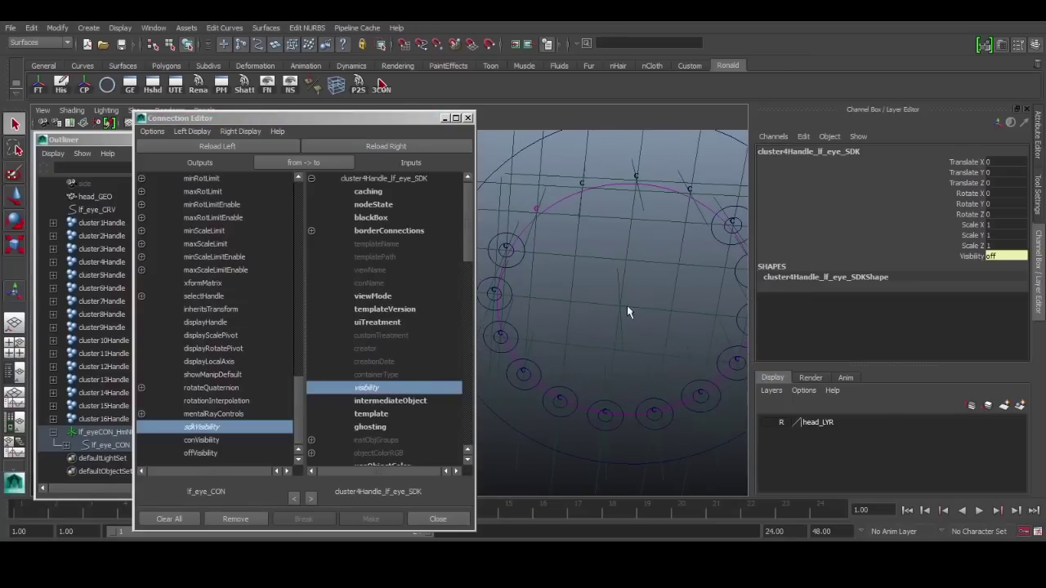
Step: Inspect the remaining cluster controls by selecting the cluster16 OFF locator, lf_eye_CON and the cluster15 CON circle in turn
middle_click_drag(669, 312, 576, 315, "alt")
right_click_drag(576, 315, 649, 310, "alt")
middle_click_drag(649, 310, 612, 344, "alt")
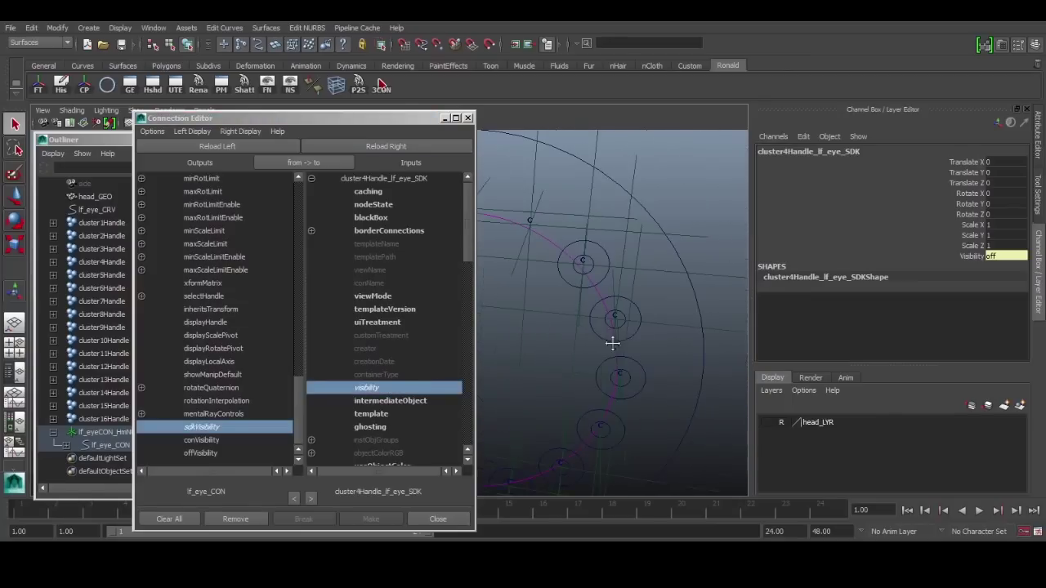
left_click(653, 269)
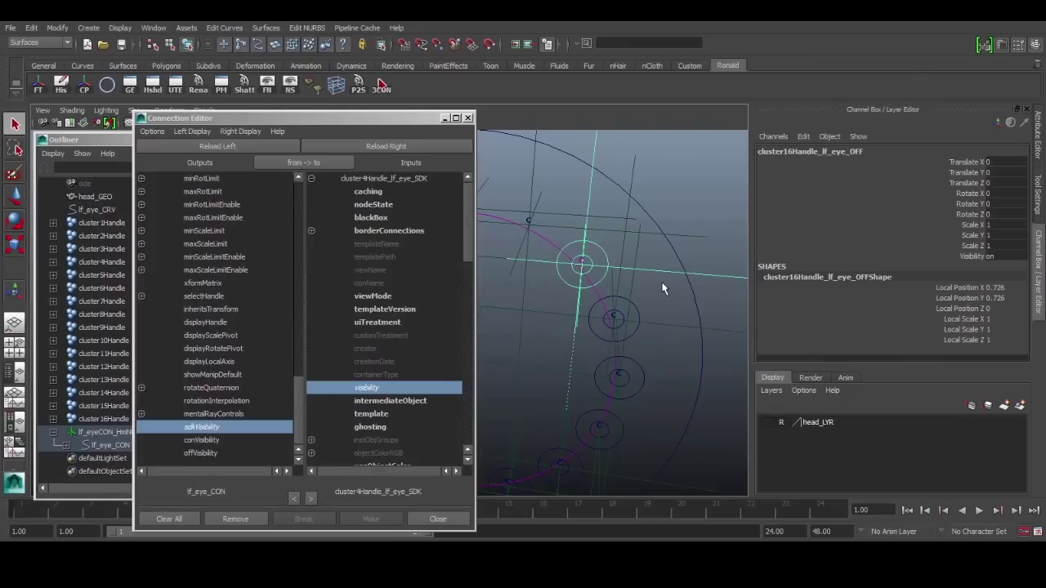
left_click(705, 301)
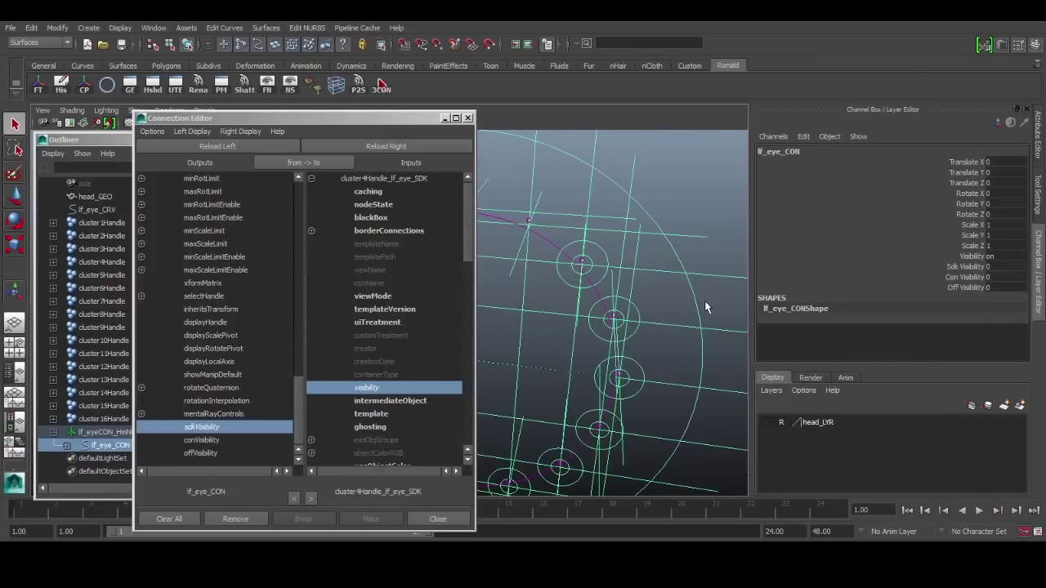
left_click(650, 368)
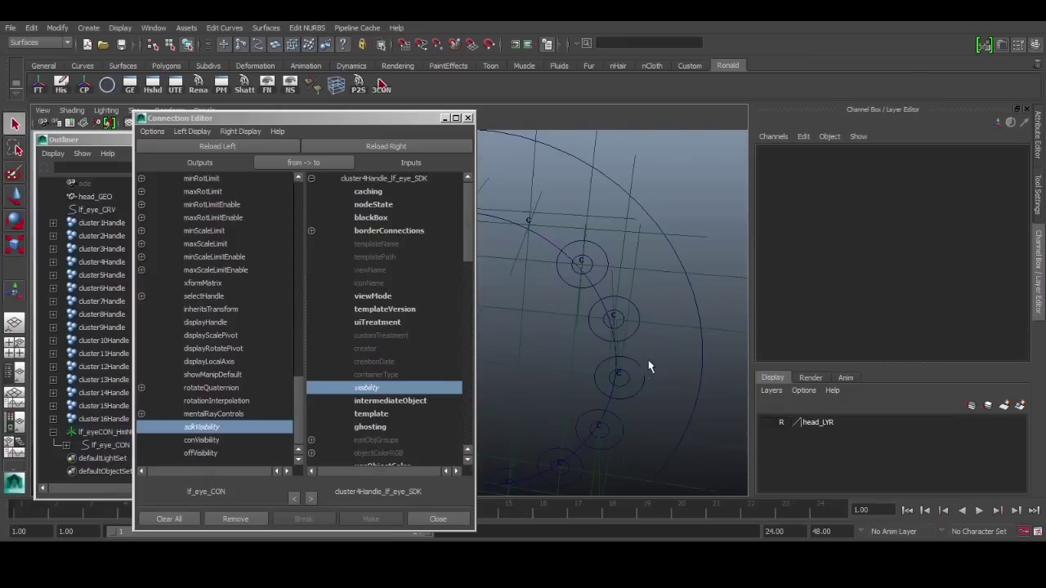
left_click(621, 327)
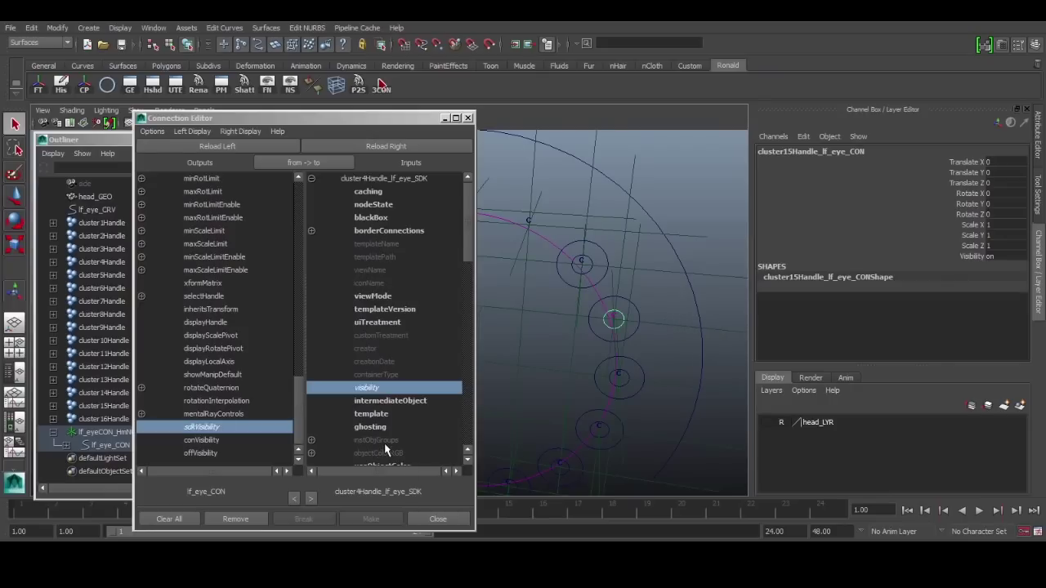
left_click_drag(584, 293, 592, 315, "alt")
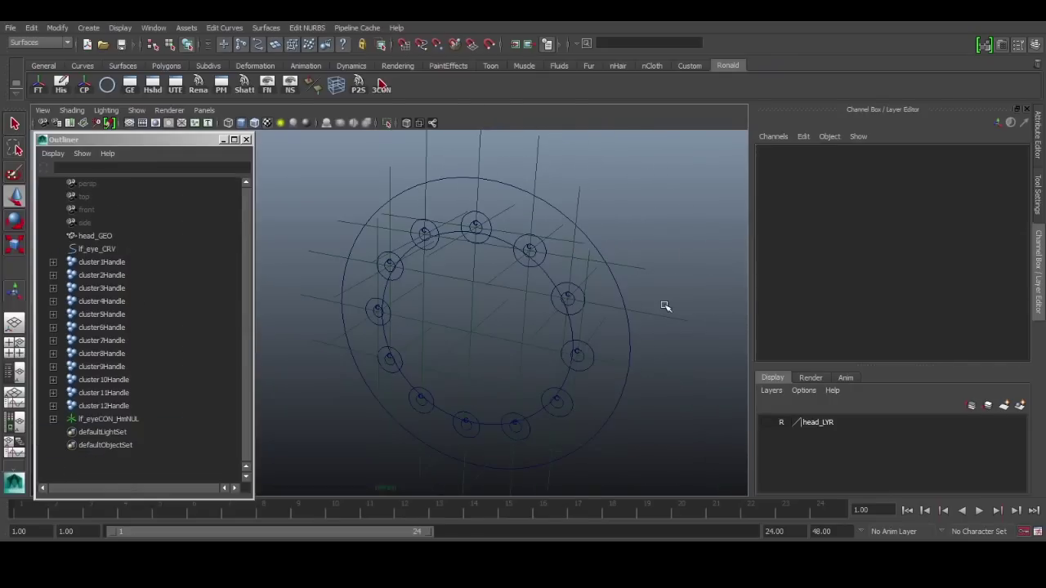
Step: Select lf_eye_CON and review its expression attributes from Perplexed to Calm Close
left_click_drag(665, 304, 639, 310, "alt")
key("q")
left_click_drag(639, 310, 670, 272, "alt")
left_click(927, 296)
scroll(923, 294, "down", 2)
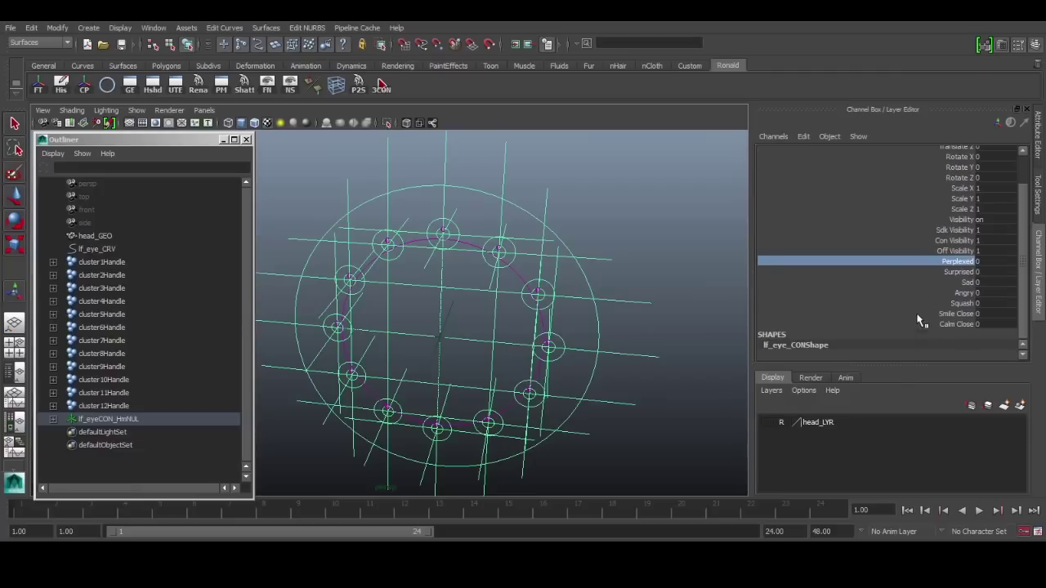
left_click(899, 325, "shift")
left_click(899, 325)
left_click(909, 230)
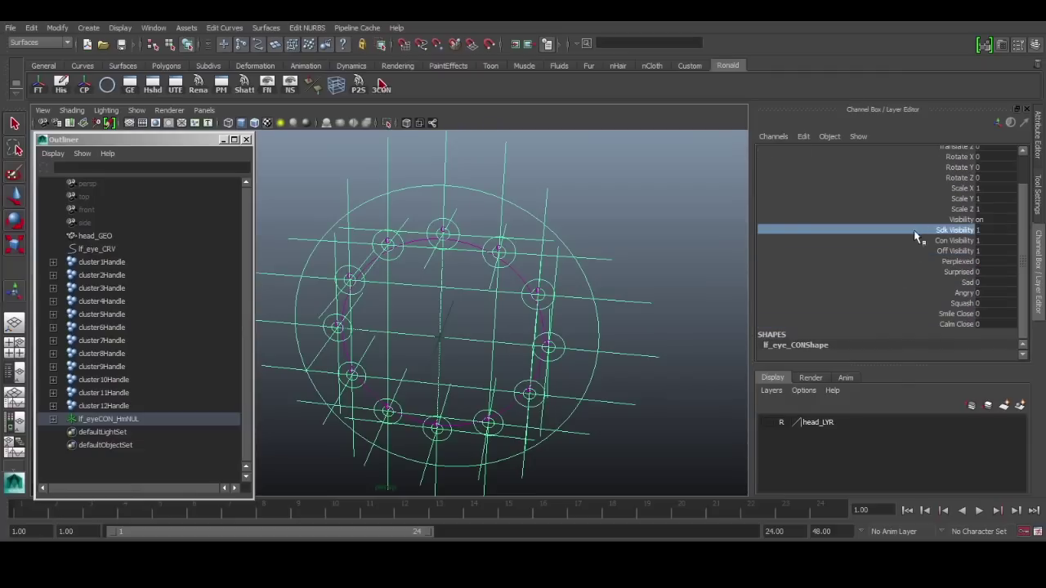
Step: Set Sdk Visibility, Con Visibility and Off Visibility on lf_eye_CON to 0
left_click_drag(654, 275, 627, 271, "alt")
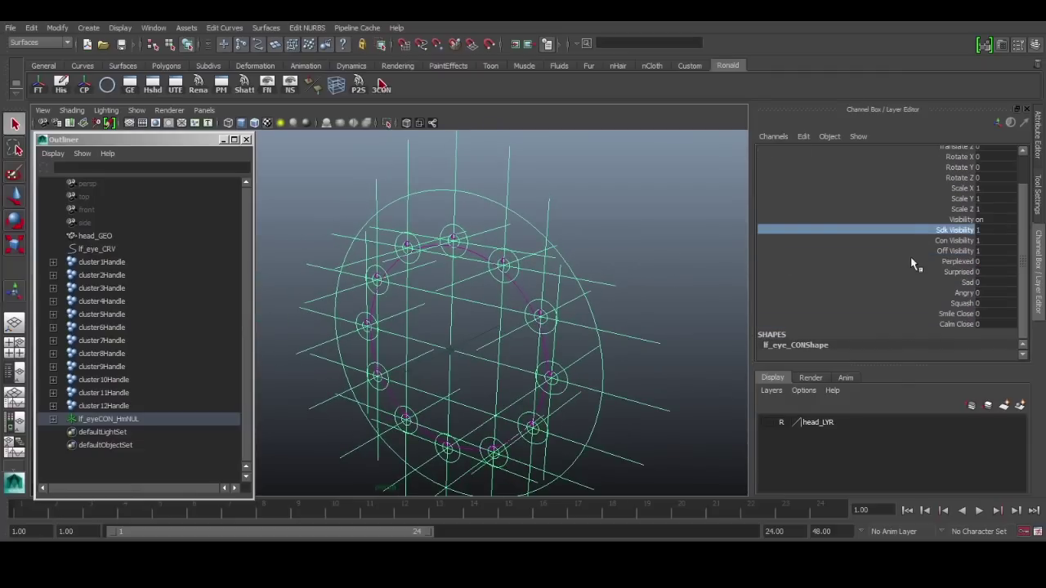
left_click(939, 229)
middle_click_drag(670, 237, 621, 247)
left_click_drag(621, 247, 641, 262, "alt")
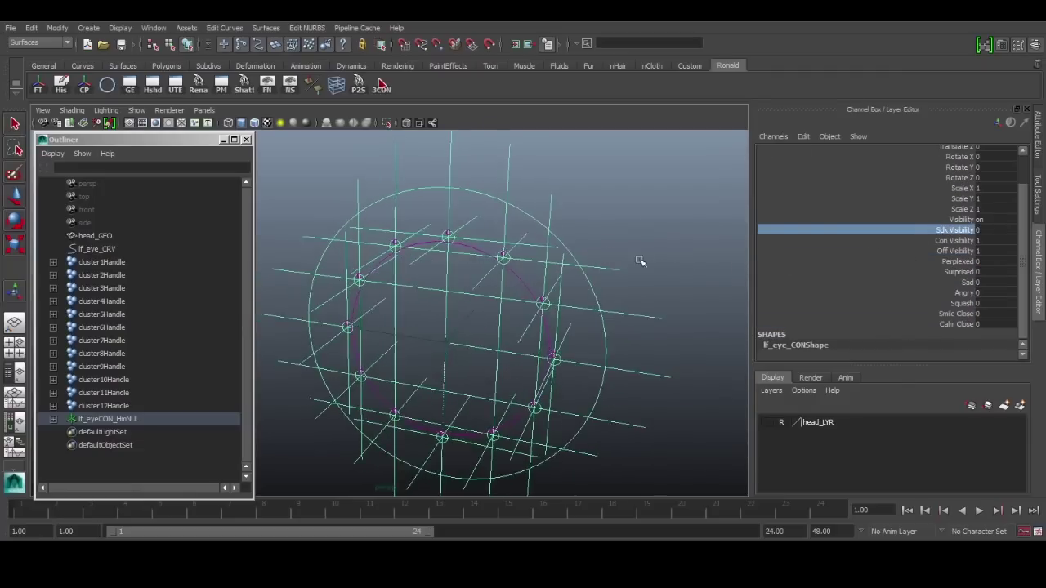
left_click(881, 240)
middle_click_drag(727, 253, 678, 252)
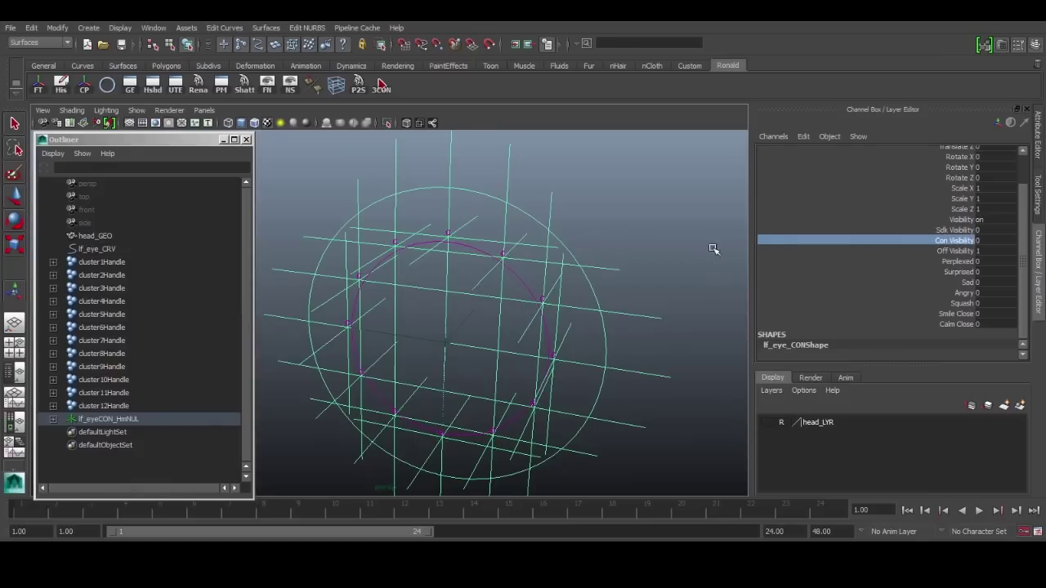
left_click(929, 252)
middle_click_drag(826, 259, 719, 245)
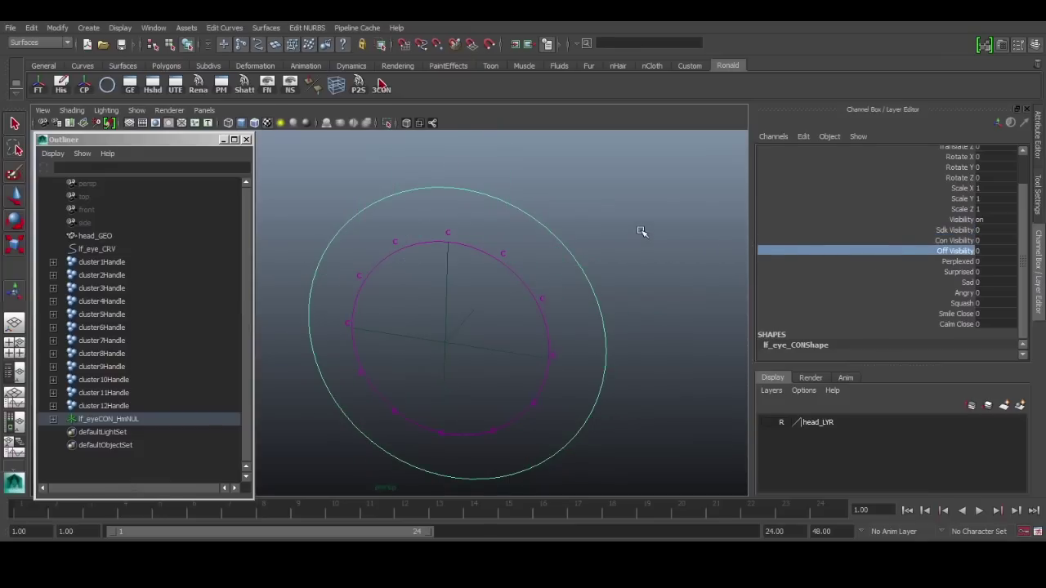
Step: Go through lf_eye_CON's three visibility attributes and each expression attribute, including Surprised, Sad, Angry, Squash and Smile Close
left_click_drag(883, 231, 915, 228)
left_click(858, 251)
left_click(872, 231)
left_click(875, 242)
left_click(880, 252)
left_click(914, 232)
left_click(927, 240)
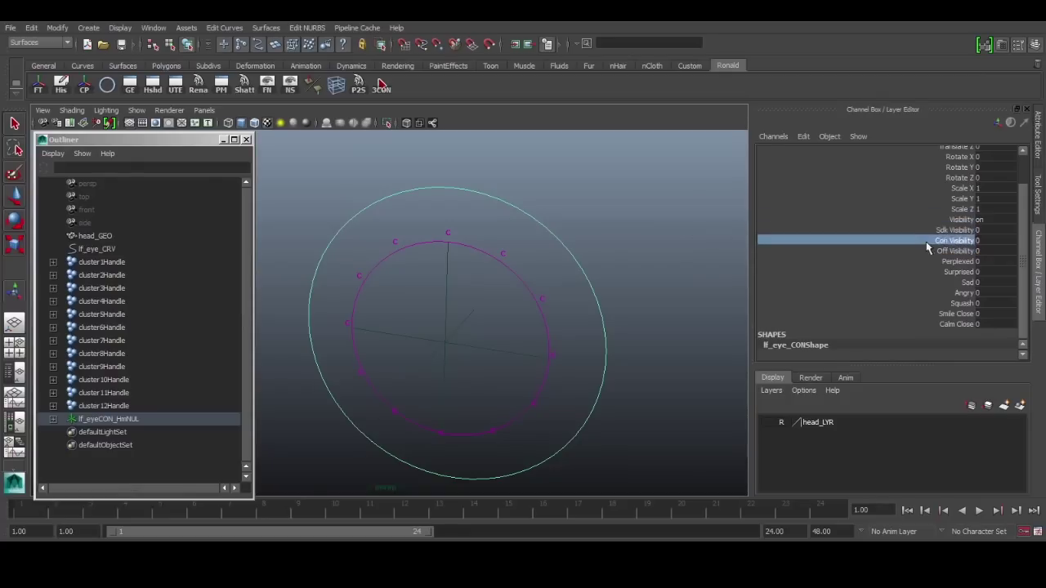
left_click(933, 262)
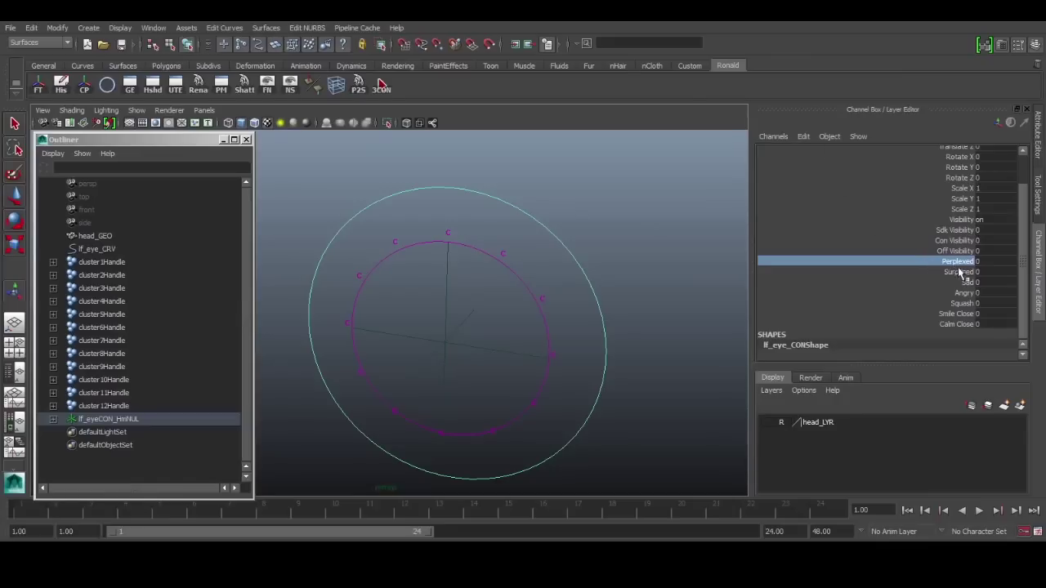
left_click(963, 272)
left_click(973, 293)
left_click(970, 283)
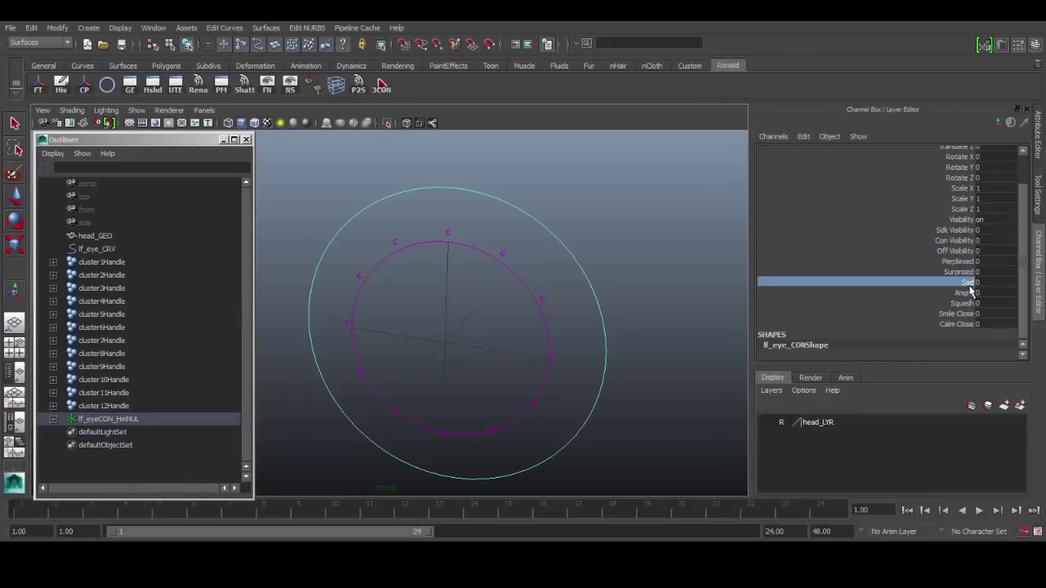
left_click(967, 303)
left_click(962, 314)
left_click(963, 323)
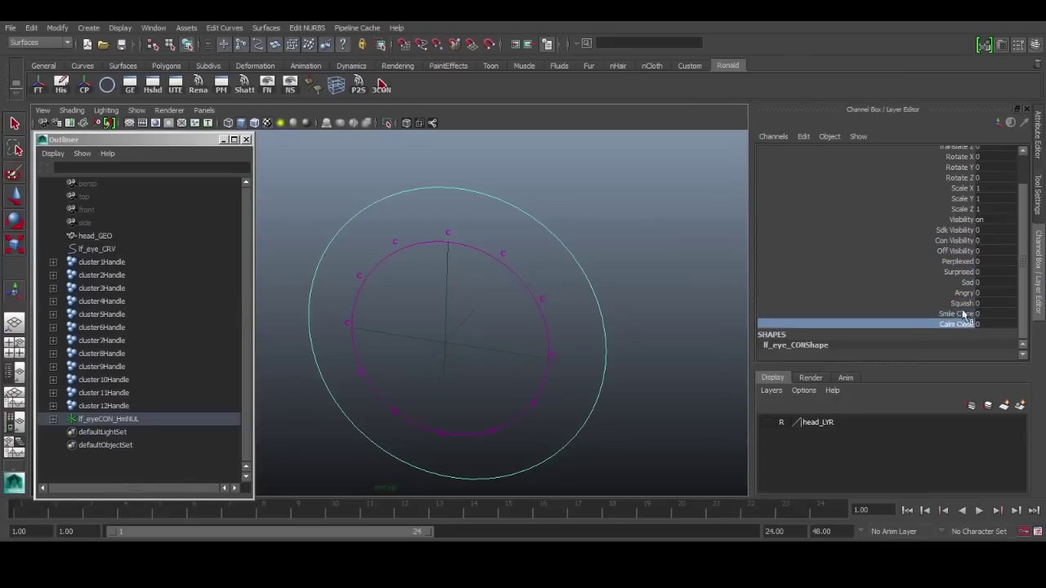
left_click(964, 261, "shift")
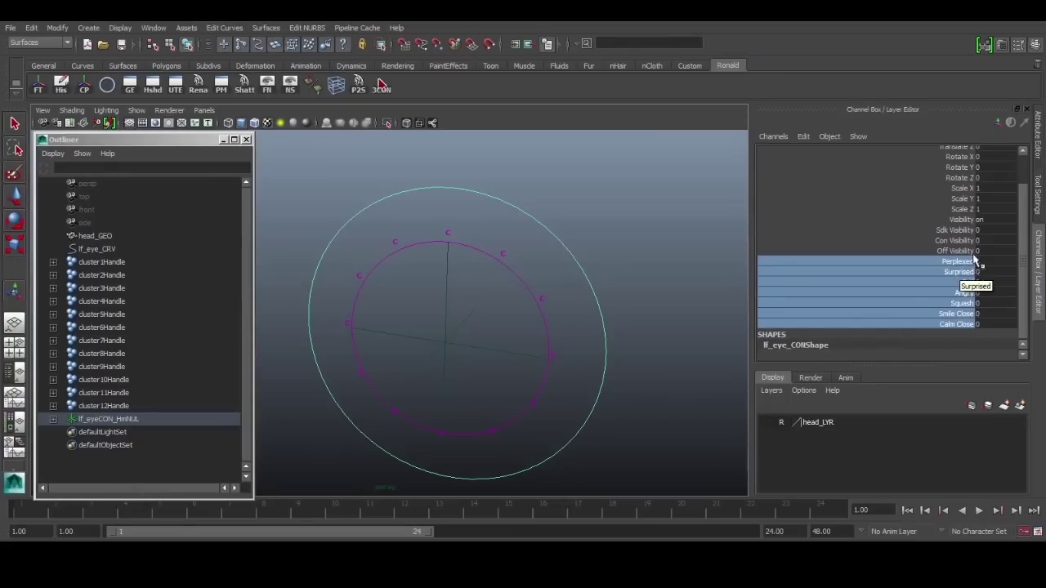
left_click(962, 263)
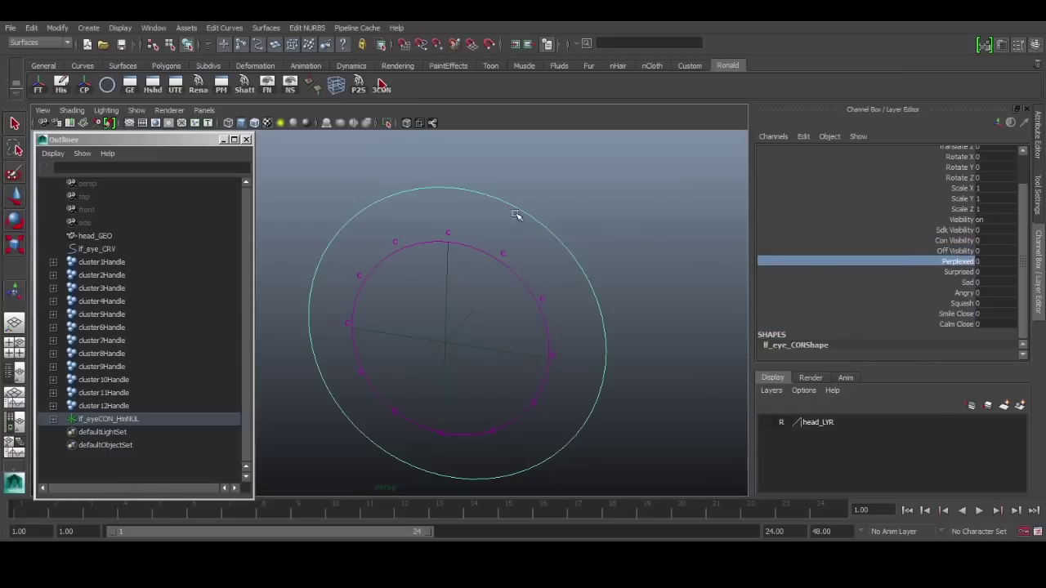
Step: Set Sdk Visibility on lf_eye_CON to 1 to show the SDK control circles
left_click(890, 251)
left_click(882, 262)
left_click(903, 241)
left_click(905, 230)
scroll(618, 251, "up", 3)
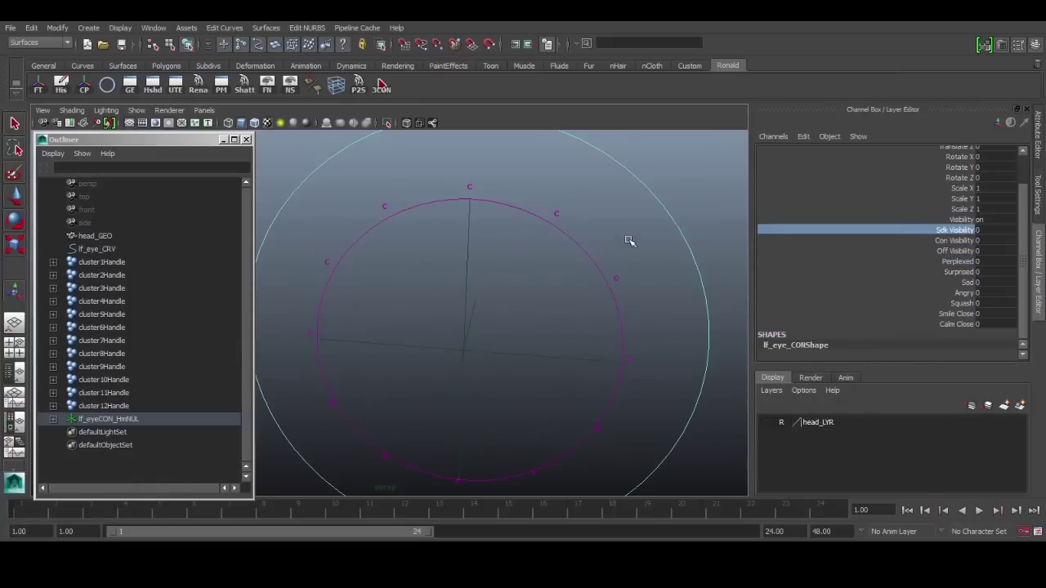
middle_click_drag(677, 232, 695, 221)
scroll(659, 259, "up", 2)
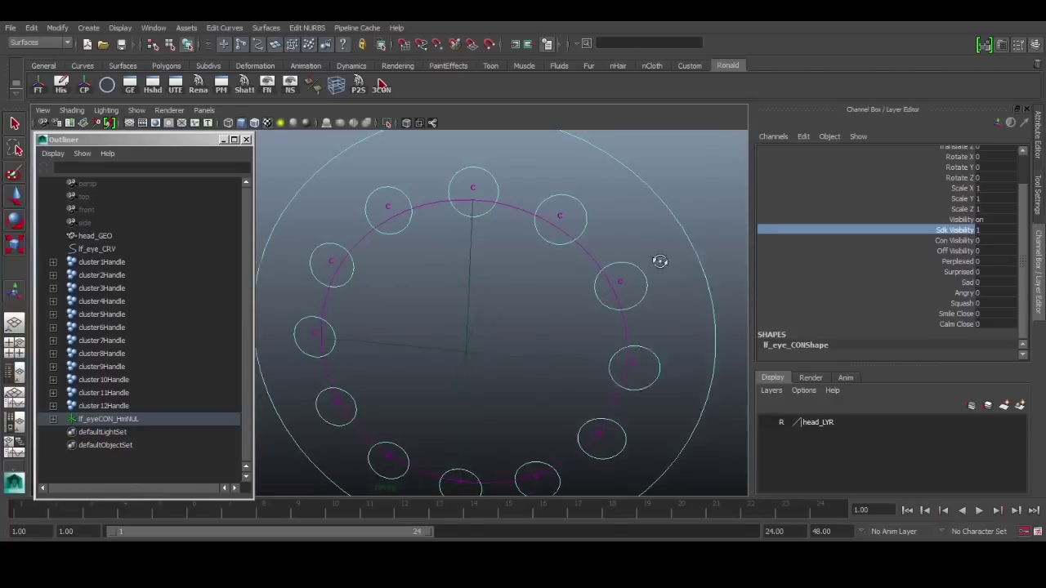
left_click(946, 269)
left_click(946, 262)
left_click(945, 269)
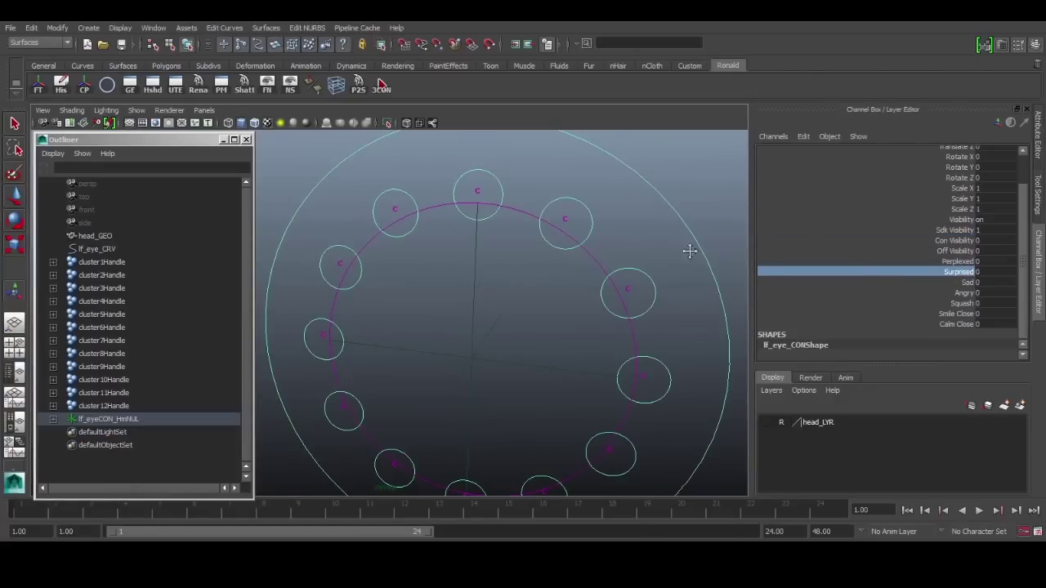
middle_click_drag(691, 251, 605, 275, "alt")
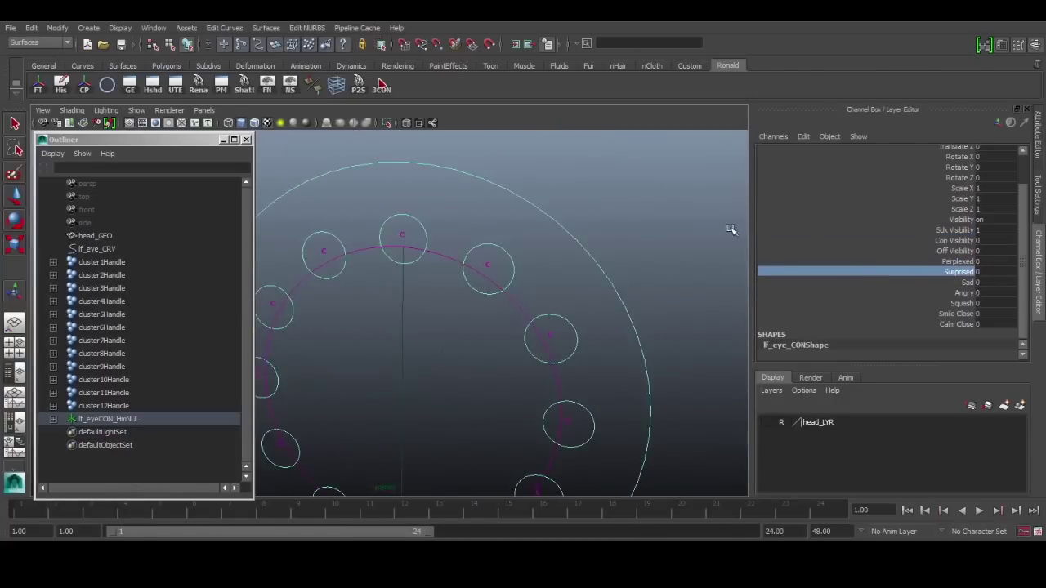
right_click_drag(642, 249, 571, 246, "alt")
middle_click_drag(572, 246, 636, 217, "alt")
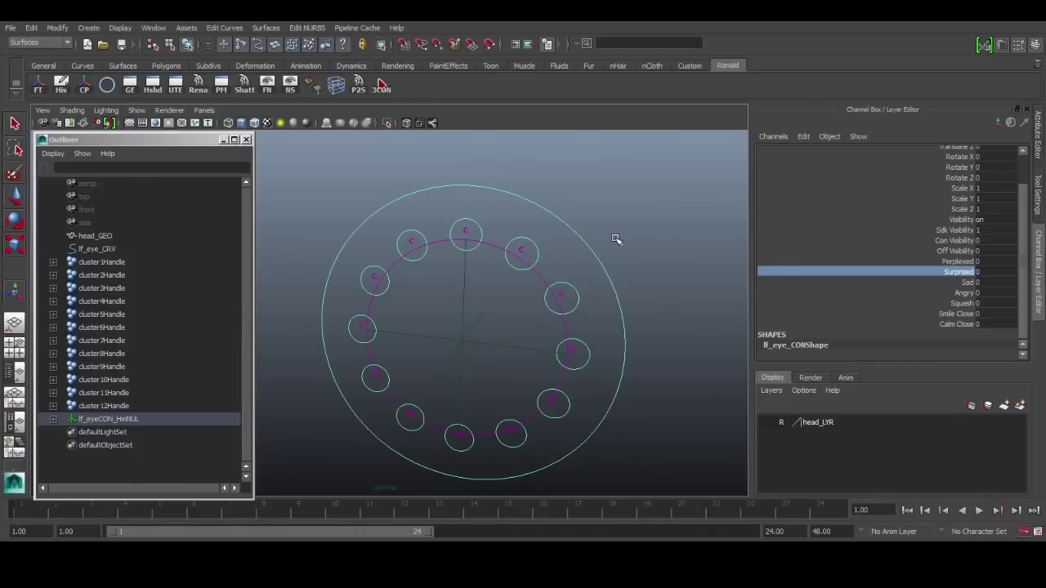
left_click_drag(615, 239, 624, 231, "alt")
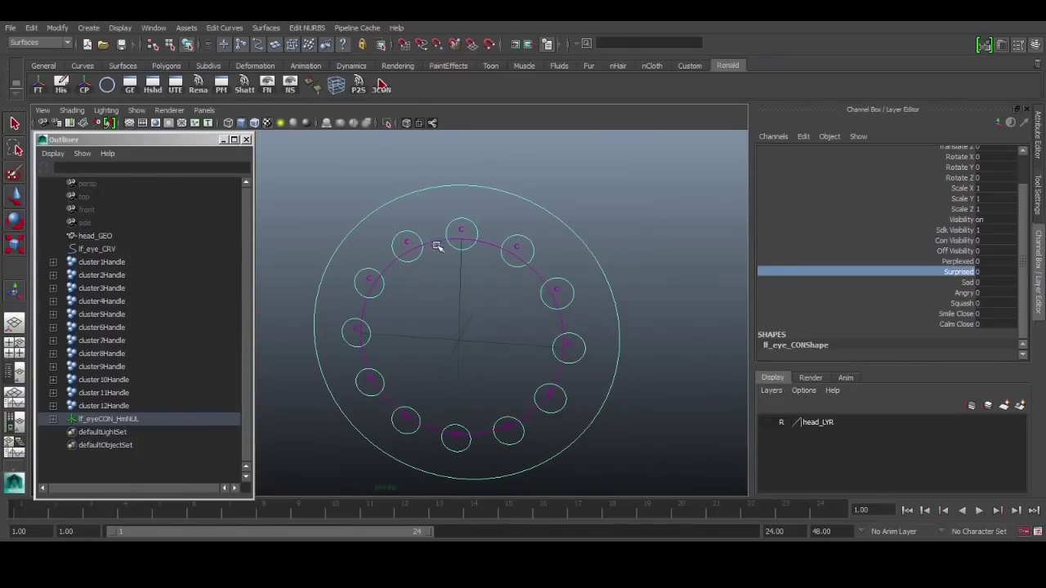
Step: Group cluster1Handle through cluster12Handle together
key("q")
left_click(304, 217)
left_click(131, 263)
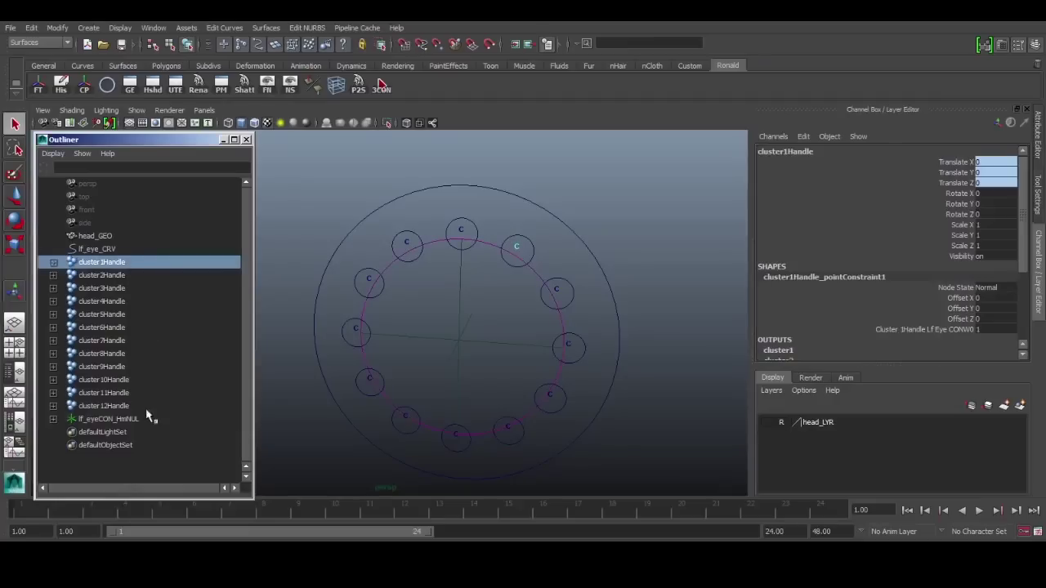
left_click(147, 406, "shift")
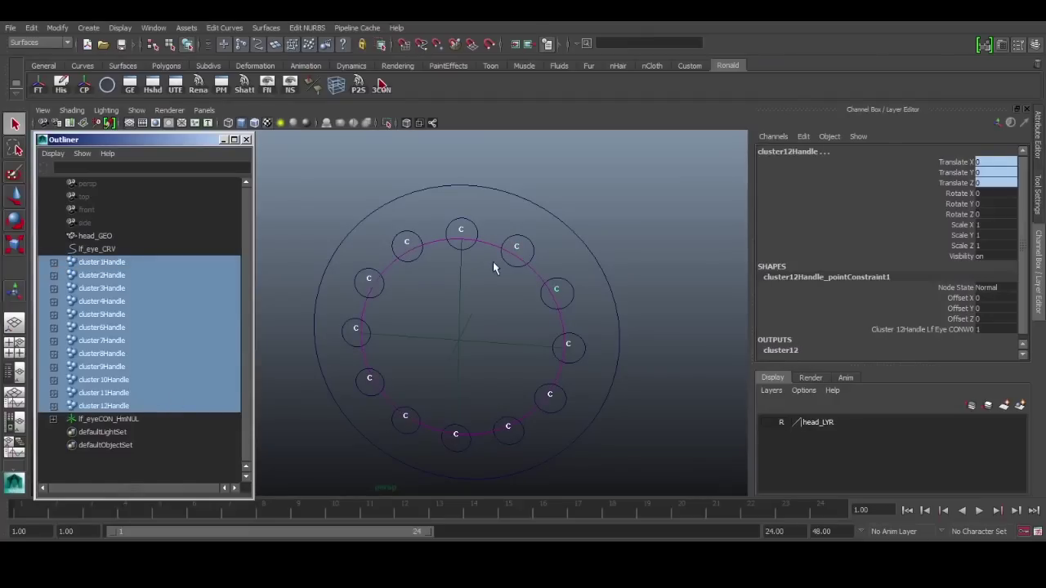
key("ctrl+g")
Step: Rename the new cluster handle group as lf_eye_NOT
double_click(778, 152)
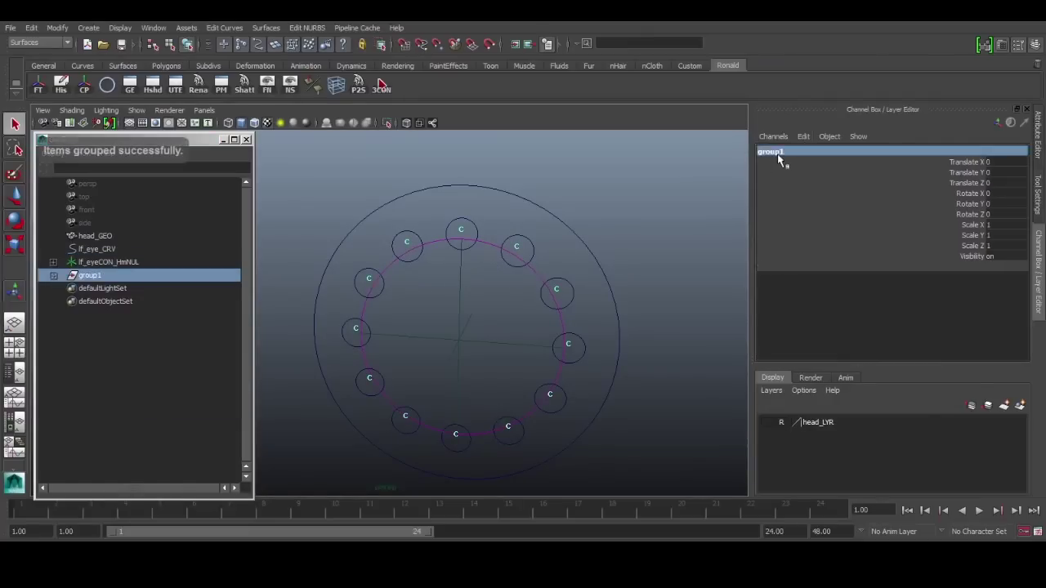
type("lf_")
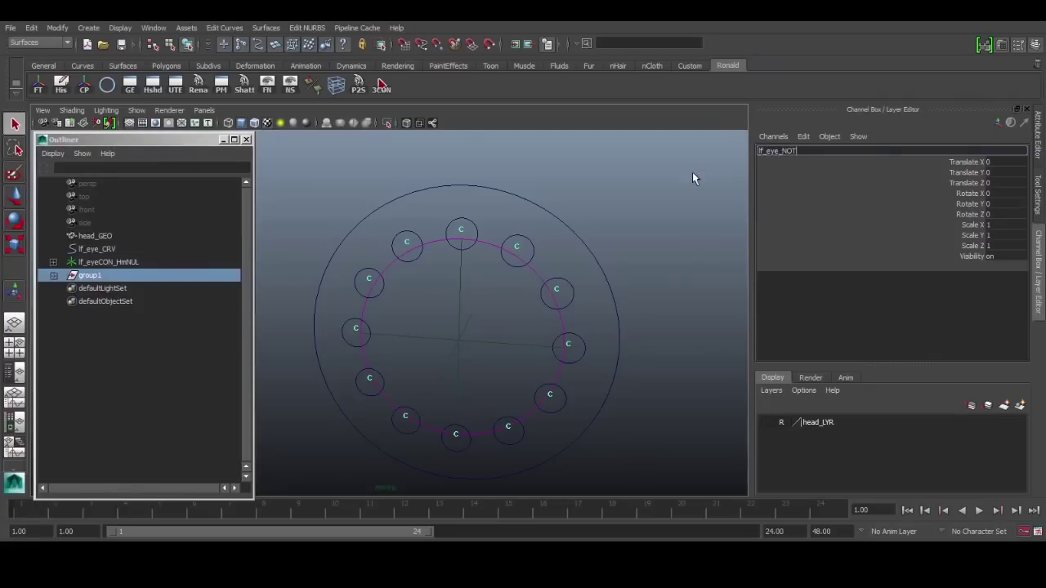
type("eye_NOT")
key("Return")
left_click(588, 207)
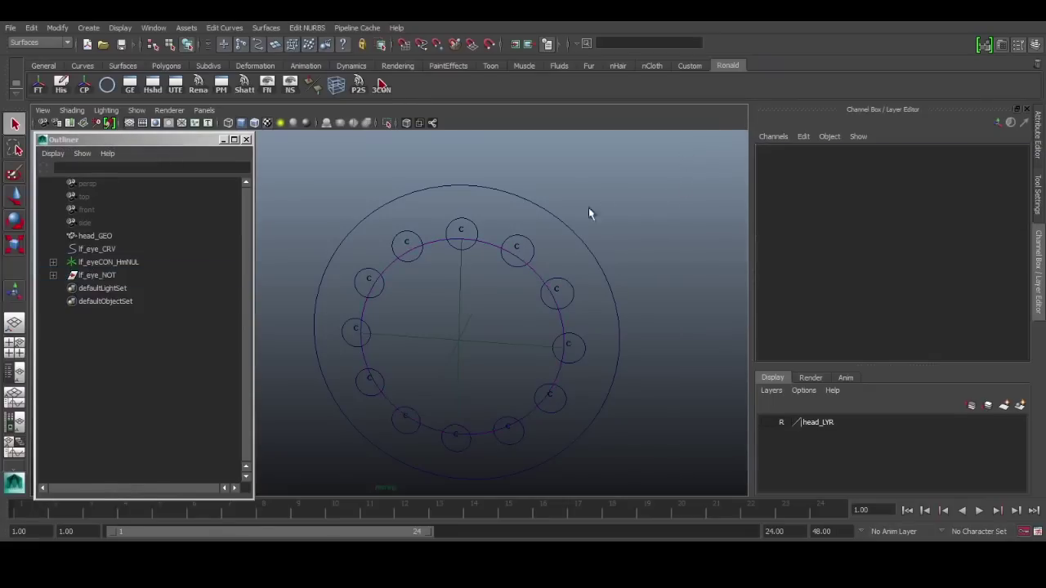
Step: Hide the lf_eye_NOT group, then select lf_eyeCON_HmNUL
left_click(129, 279)
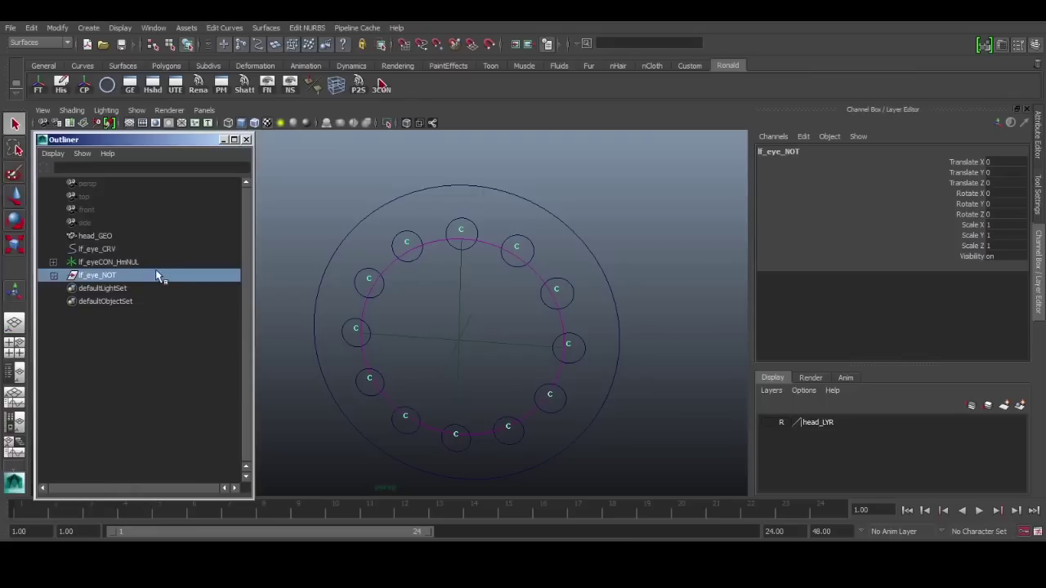
key("ctrl+h")
left_click(161, 263)
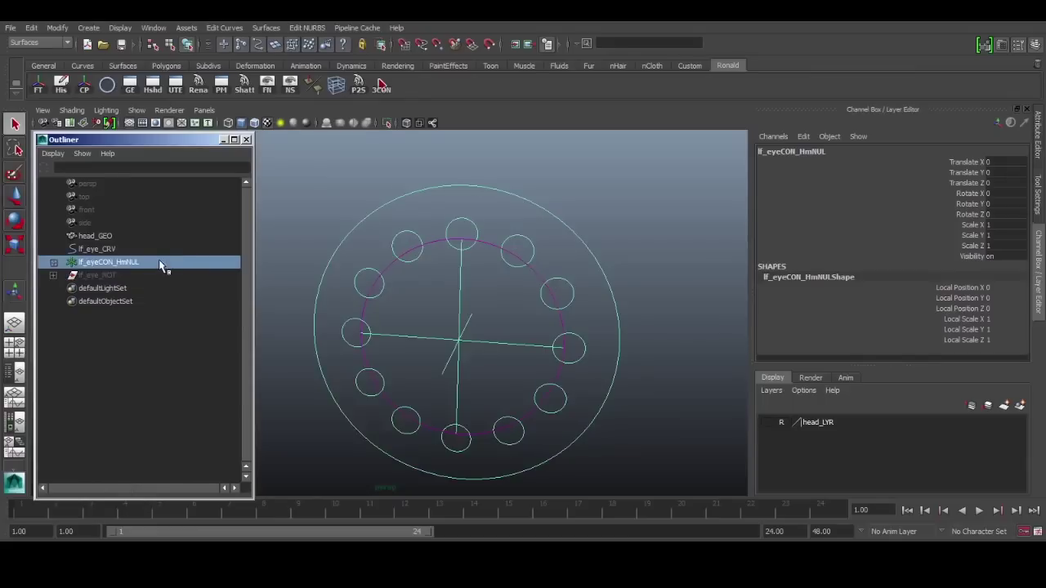
Step: Select the lf_eye_CRV curve running through the ring of SDK control circles
left_click_drag(502, 287, 544, 270, "alt")
left_click(493, 306)
left_click(564, 274)
key("w")
left_click(539, 267)
key("q")
left_click(542, 261)
left_click(532, 265)
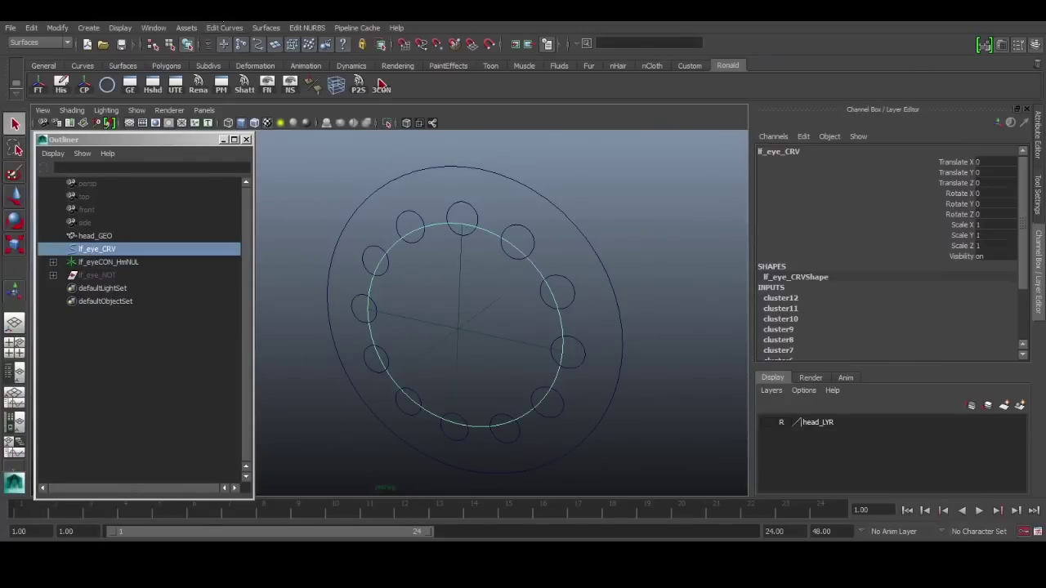
Step: Create a Bevel Plus surface from the lf_eye_CRV curve
left_click(37, 44)
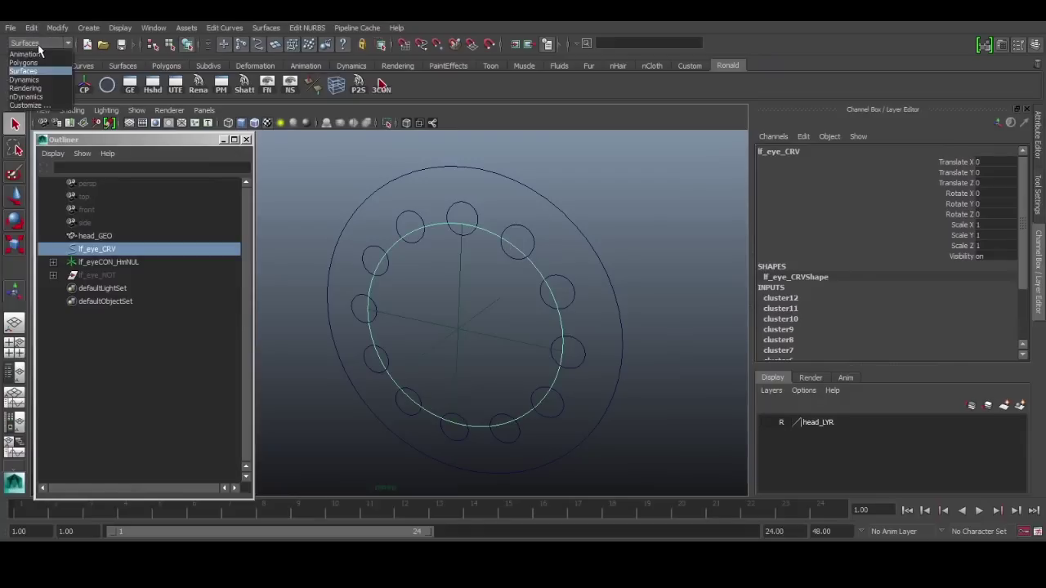
left_click(40, 71)
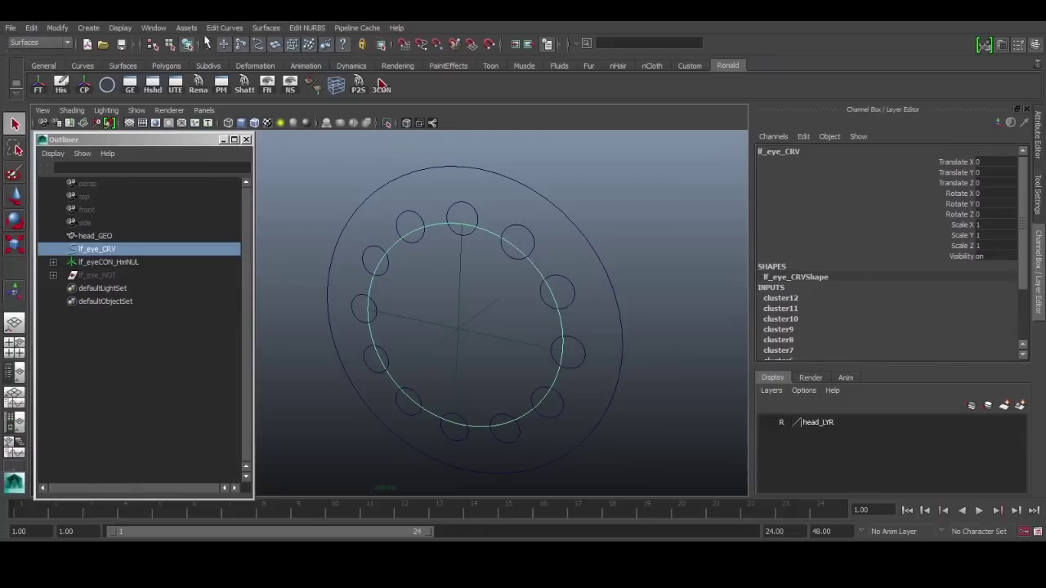
left_click(542, 263)
left_click(538, 263)
left_click(265, 28)
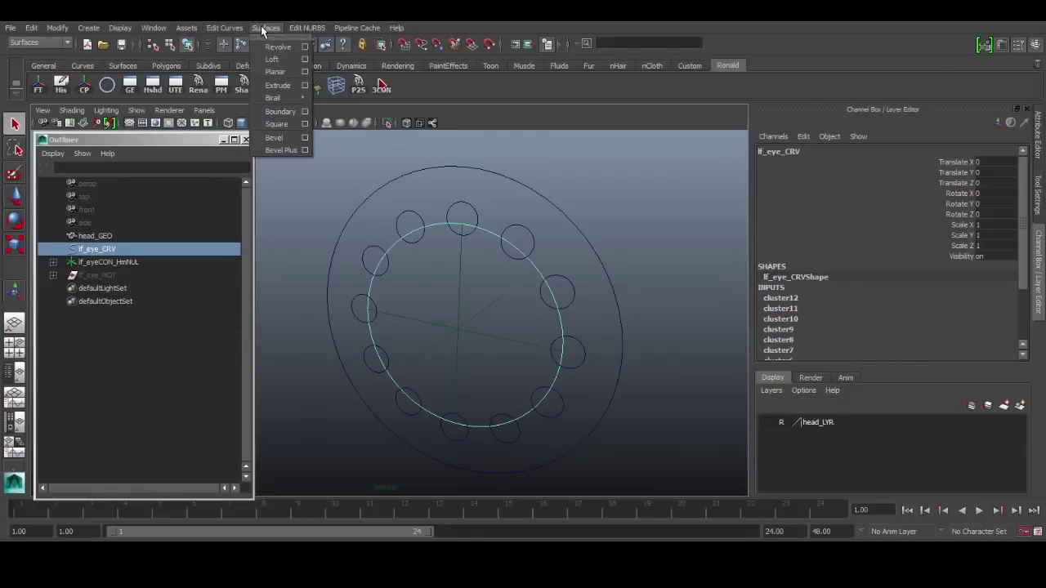
left_click(303, 149)
left_click_drag(490, 188, 493, 276, "alt")
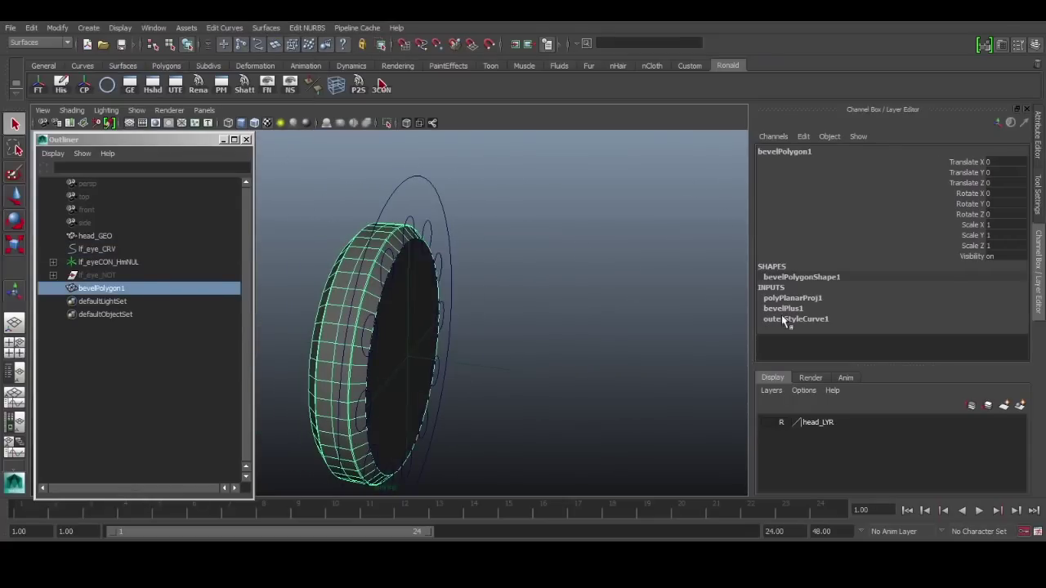
Step: Set the outer bevel style curve of the new eye mesh to Convex Out
left_click(786, 319)
left_click(1003, 330)
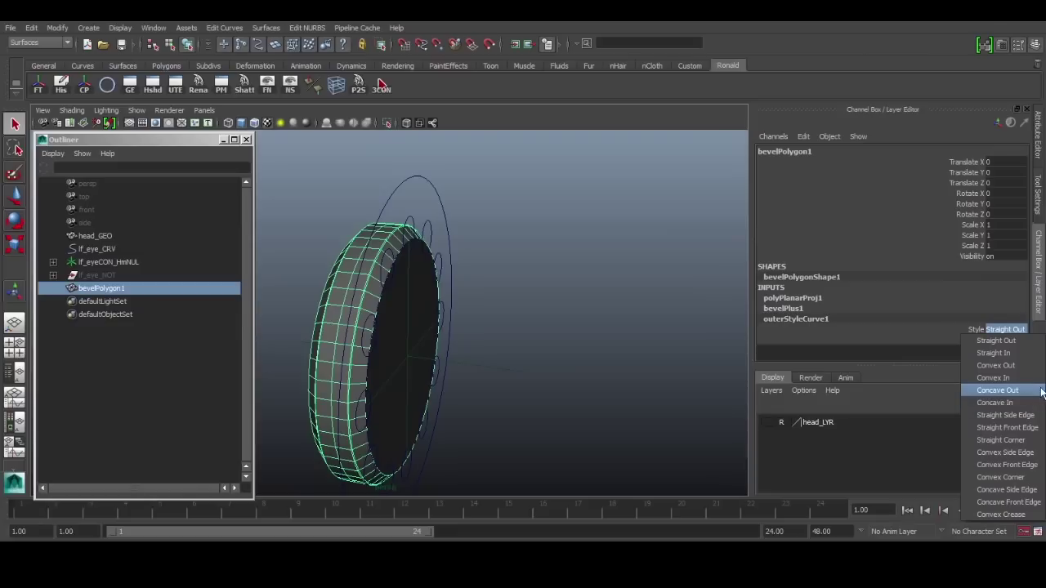
left_click(1021, 366)
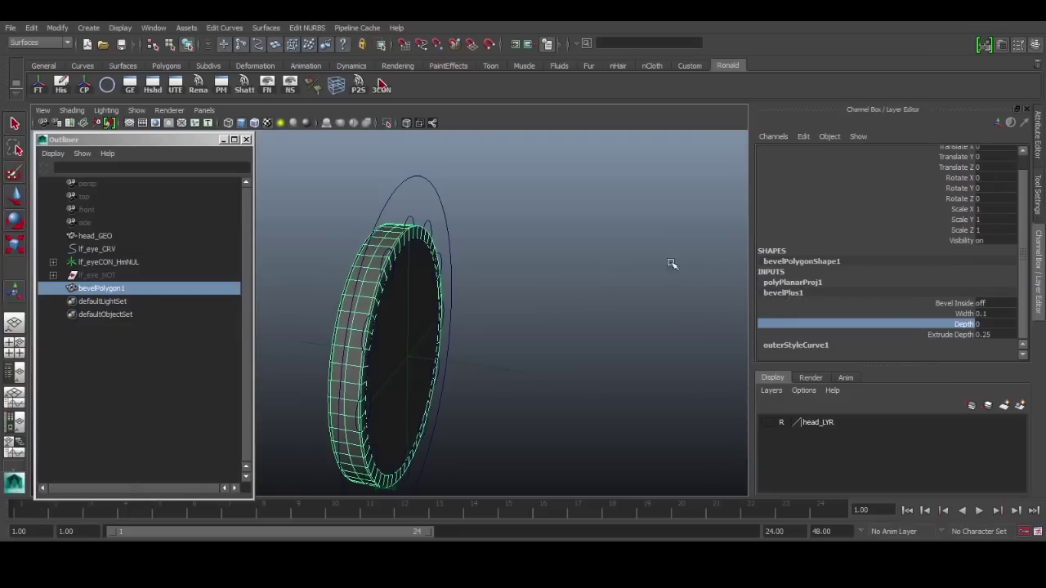
Step: Set the eye mesh's bevelPlus1 Depth to 0.05, then select its Extrude Depth attribute for adjustment
left_click_drag(589, 335, 632, 309, "alt")
key("ctrl+z")
middle_click_drag(623, 296, 623, 296)
double_click(985, 323)
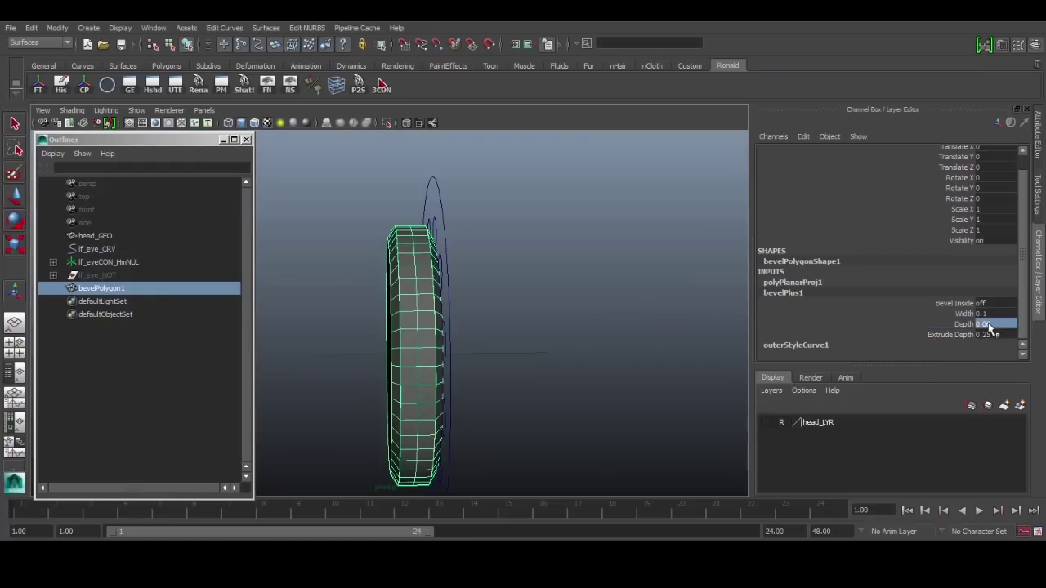
type("0.05")
key("Return")
left_click(953, 335)
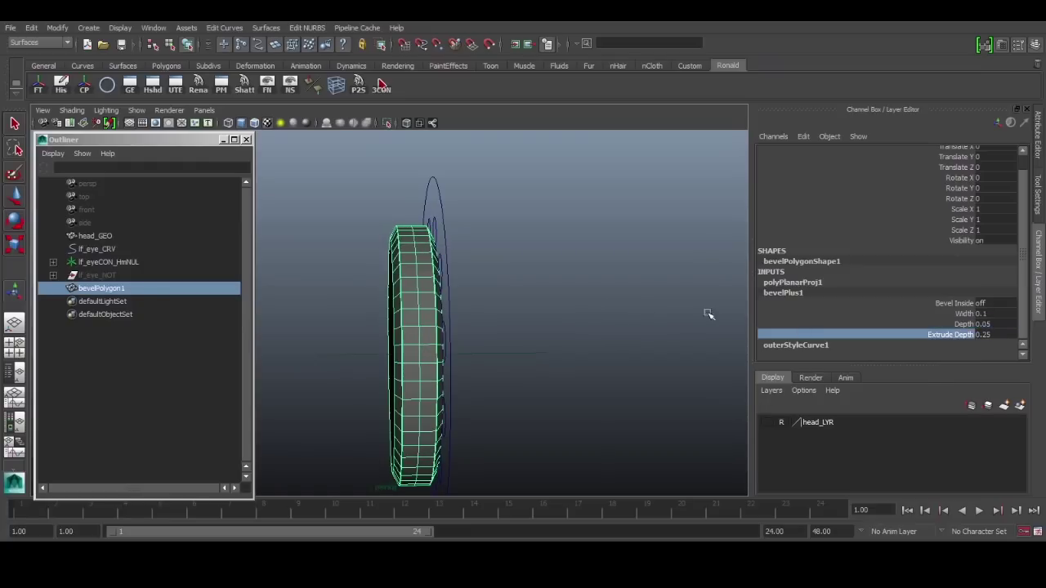
Step: Set the Extrude Depth of the bevelPolygon1 eye mesh's bevelPlus1 input to 0.05
middle_click_drag(680, 312, 669, 311)
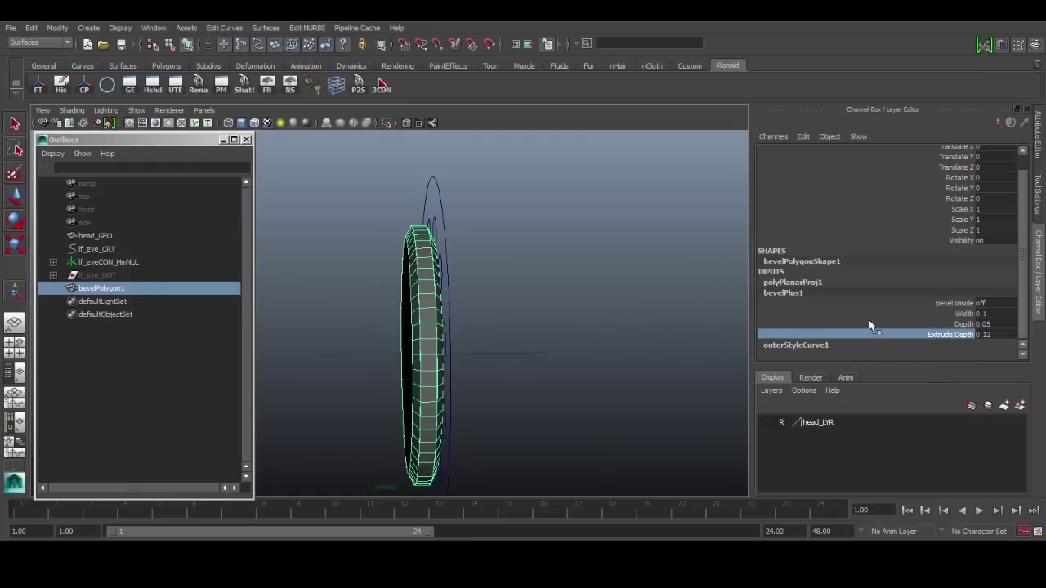
double_click(996, 334)
type("0.05")
key("Return")
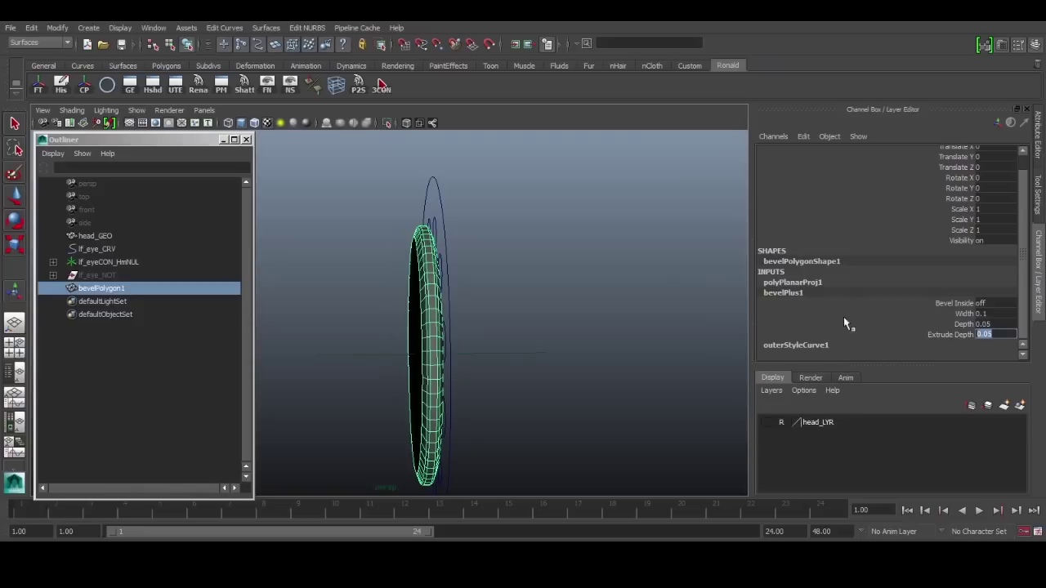
left_click_drag(647, 290, 617, 310, "alt")
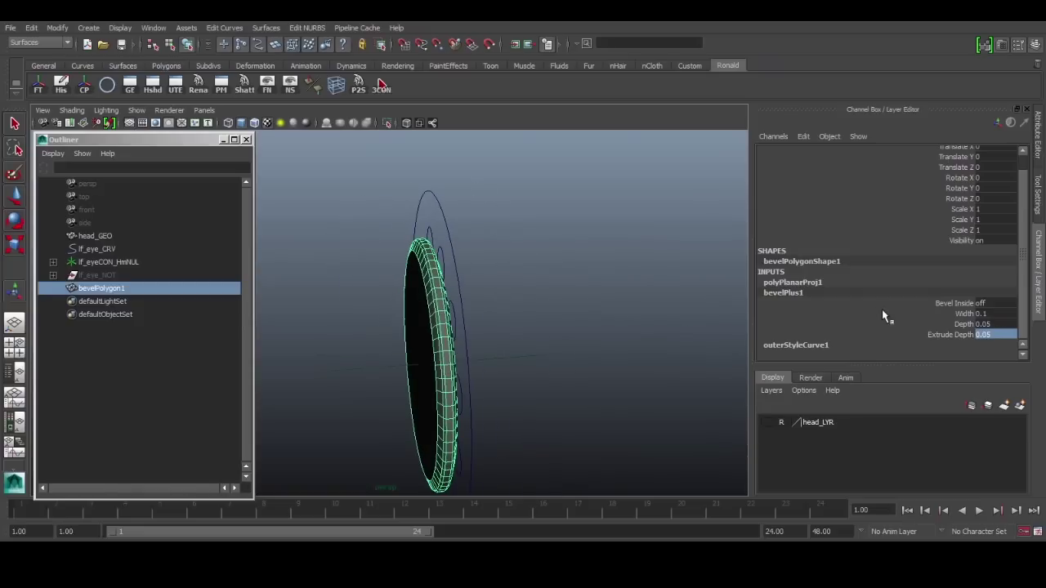
Step: Turn on Bevel Inside in the bevelPlus1 input of the eye mesh
left_click(882, 312)
left_click_drag(536, 270, 597, 277, "alt")
left_click(993, 304)
type("1")
key("Return")
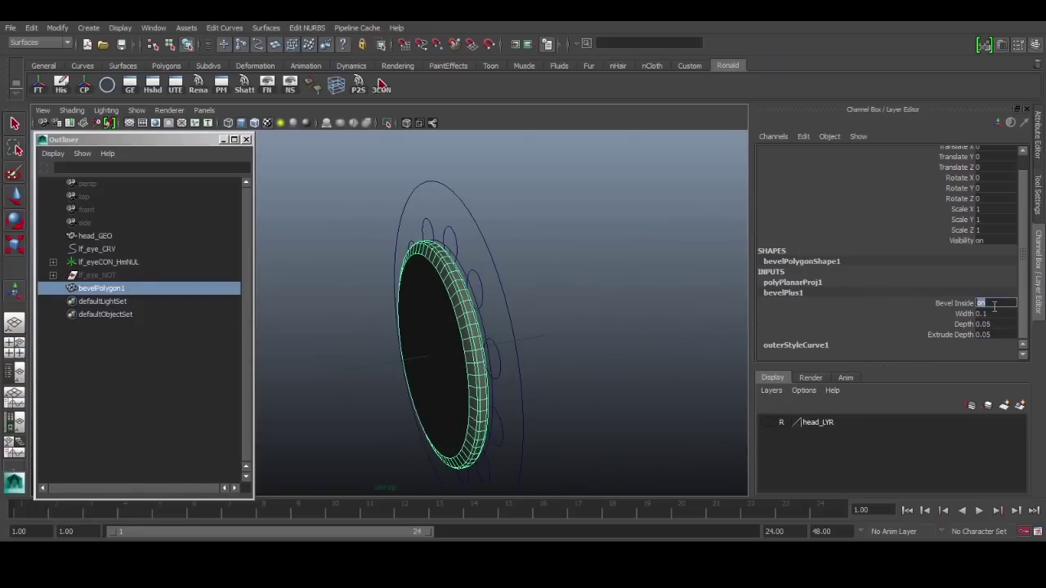
left_click(919, 306)
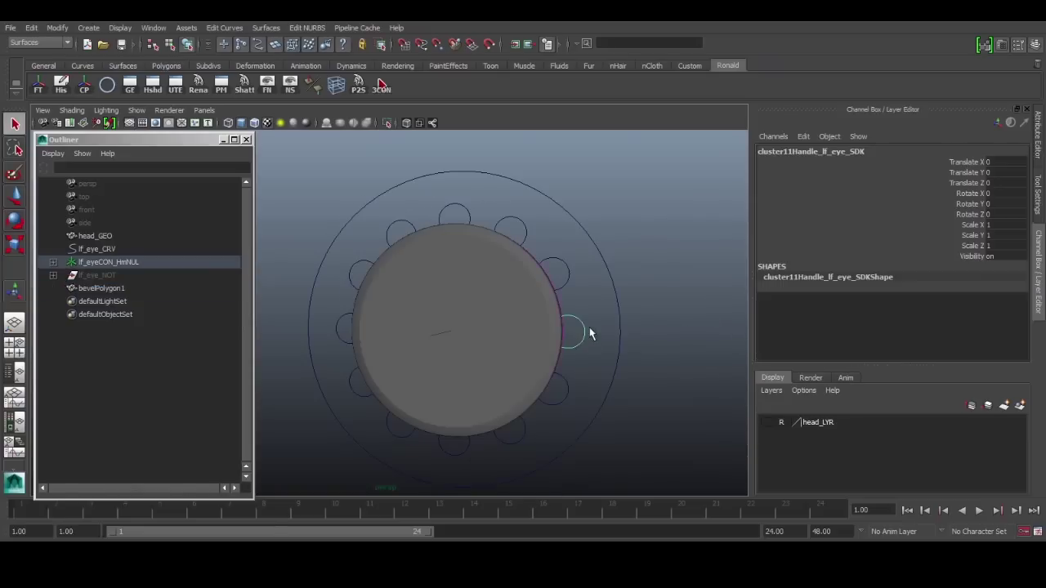
Step: Try moving the cluster11Handle_lf_eye_SDK control to test how the eye geometry deforms, leaving it at its original position
key("w")
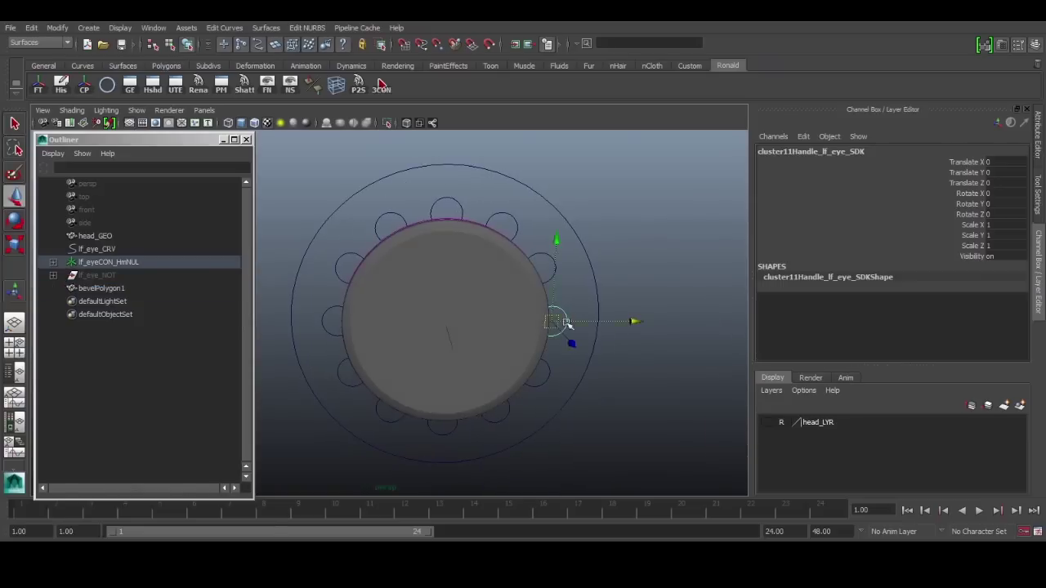
left_click_drag(561, 322, 612, 334)
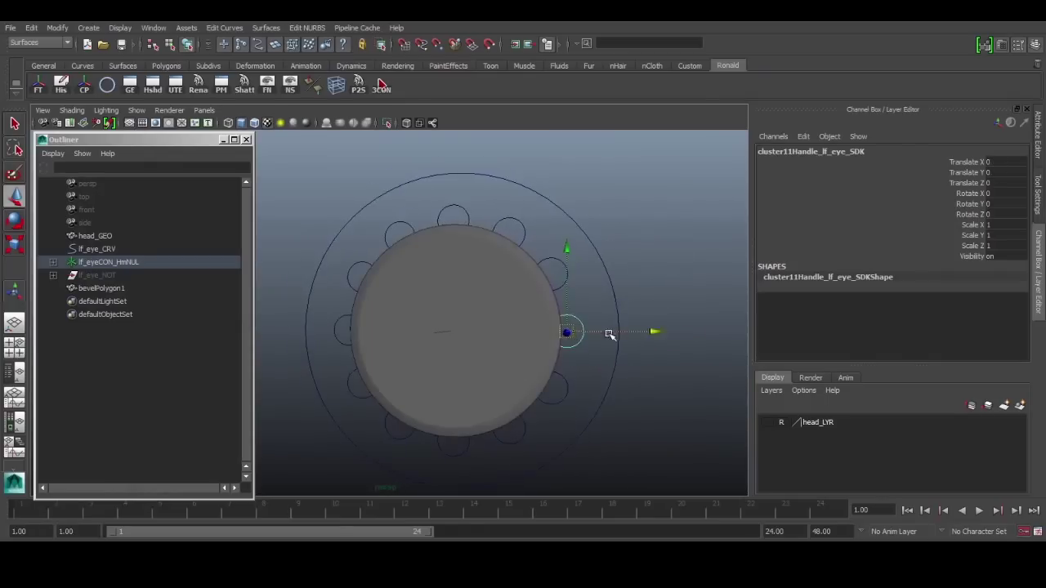
key("q")
left_click(629, 355)
left_click_drag(645, 373, 663, 292, "alt")
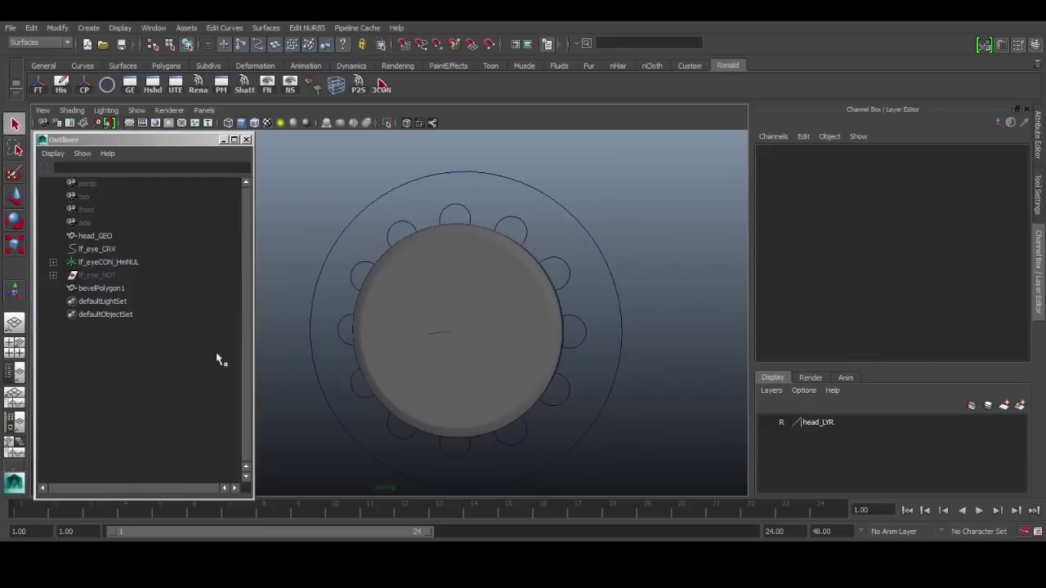
Step: Rename the bevelPolygon1 eye mesh to lf_eye_GEO
left_click(401, 304)
left_click(791, 152)
key("BackSpace")
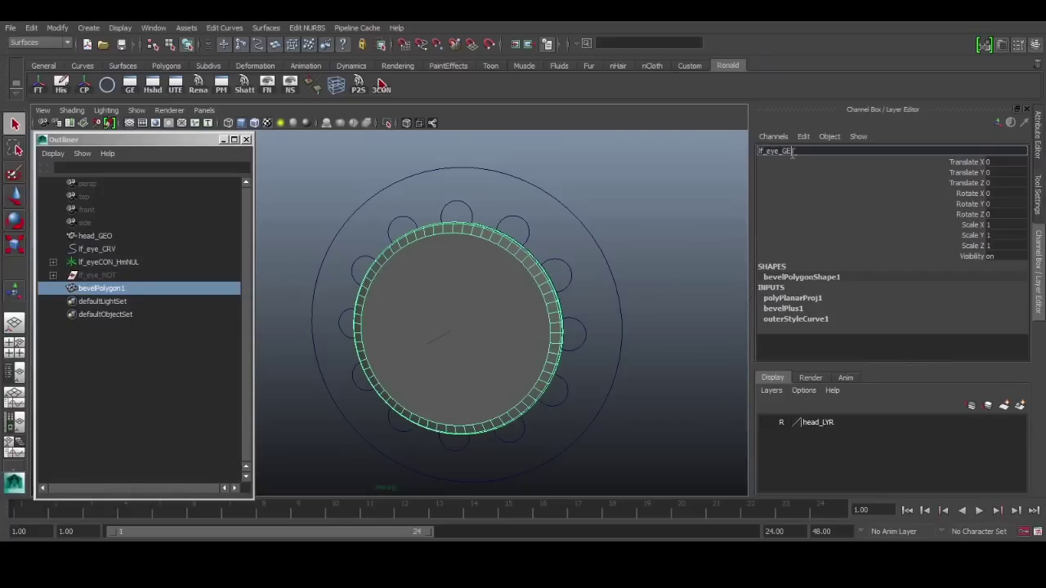
key("Return")
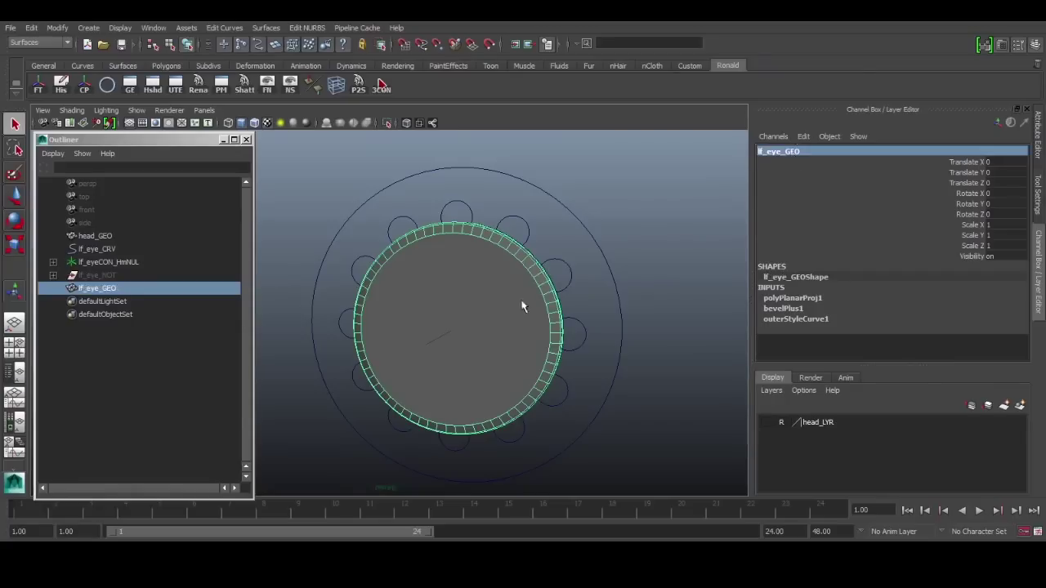
Step: Group lf_eye_NOT, lf_eye_GEO and lf_eye_CRV together and name the group lf_eyeGEO_GRP
left_click_drag(450, 335, 401, 339, "alt")
left_click(151, 277)
left_click(148, 287)
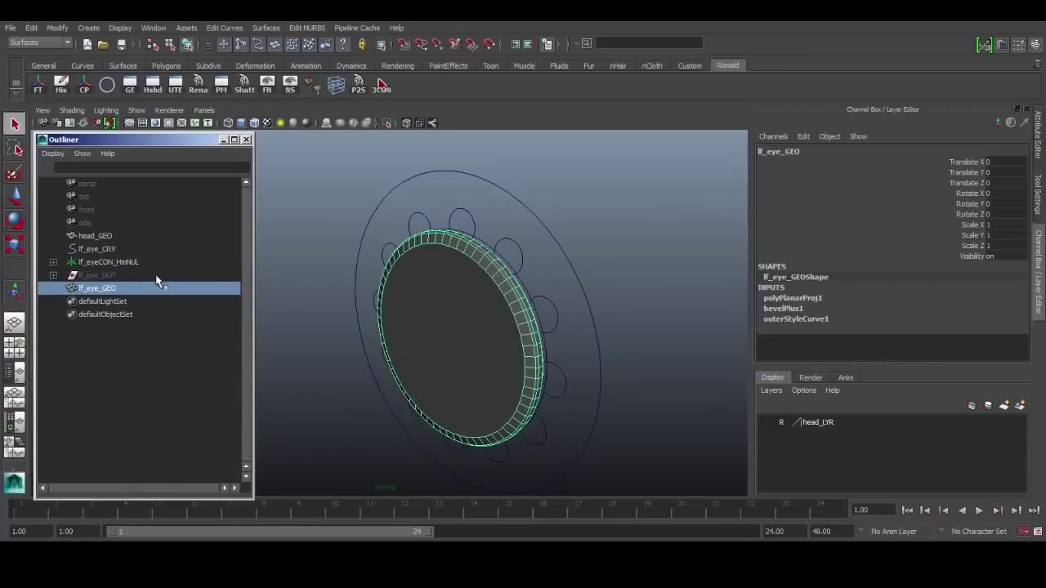
left_click(157, 275, "ctrl")
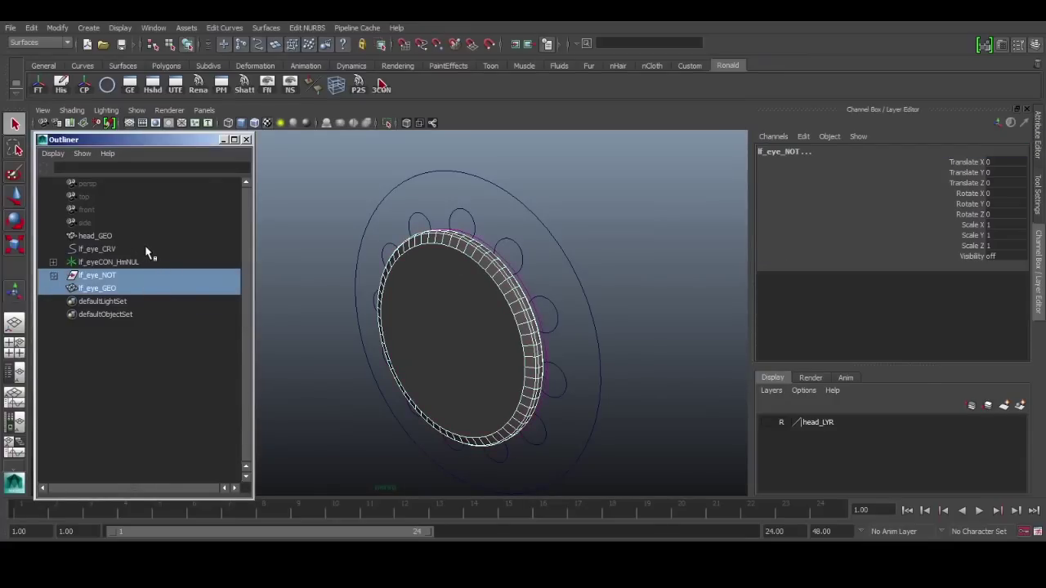
left_click(154, 250, "ctrl")
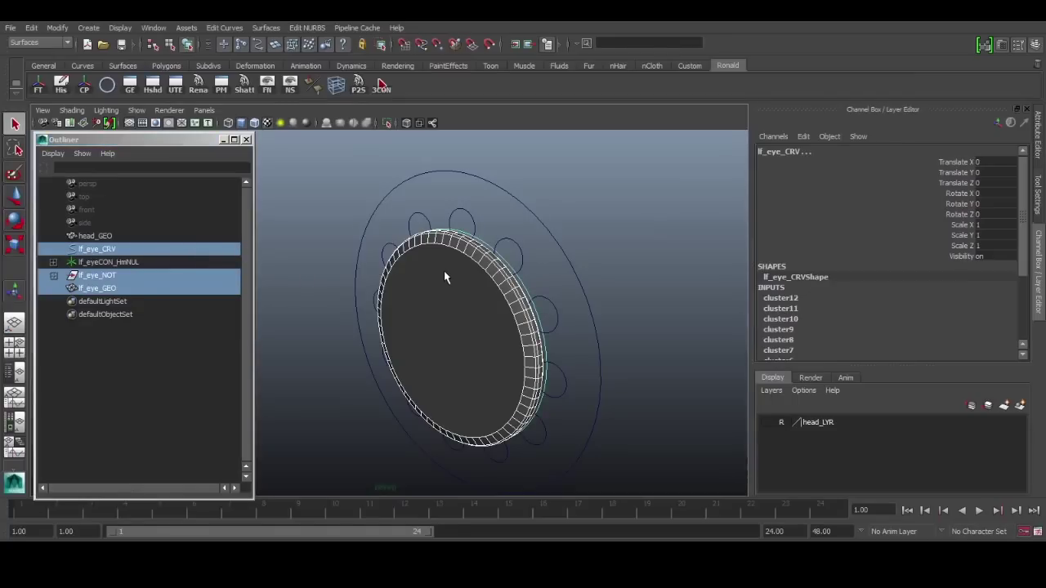
key("ctrl+g")
left_click(805, 151)
type("lf")
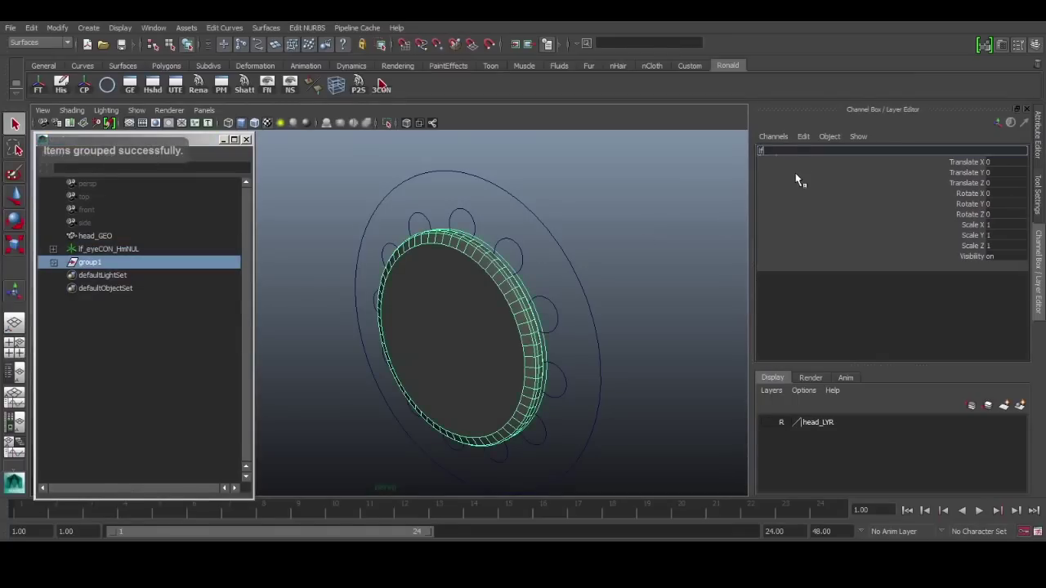
type("_eyeGEO")
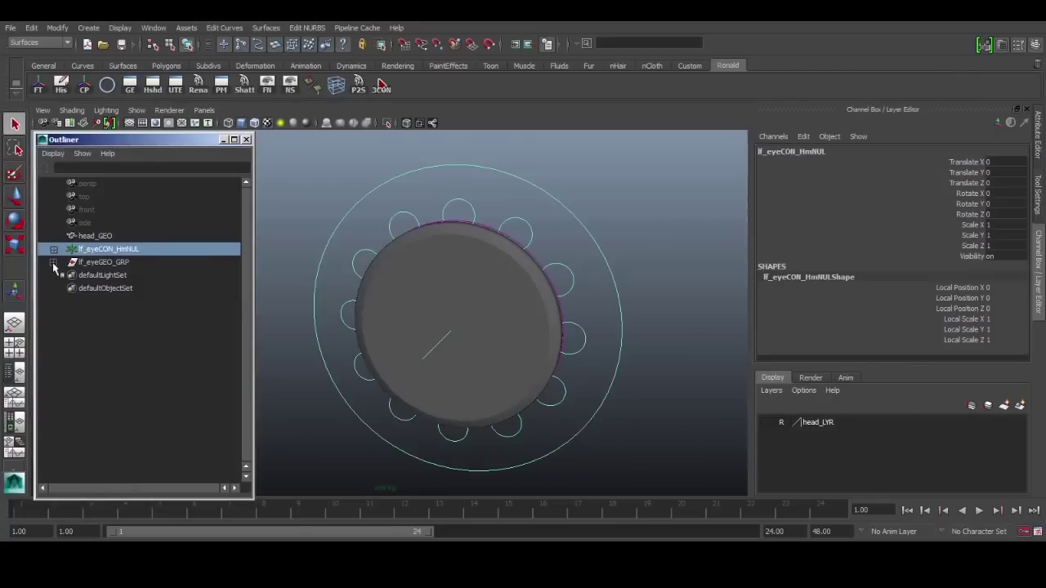
Step: Unparent lf_eye_NOT from lf_eyeGEO_GRP so it sits at the scene's top level
left_click(53, 263)
left_click(122, 289)
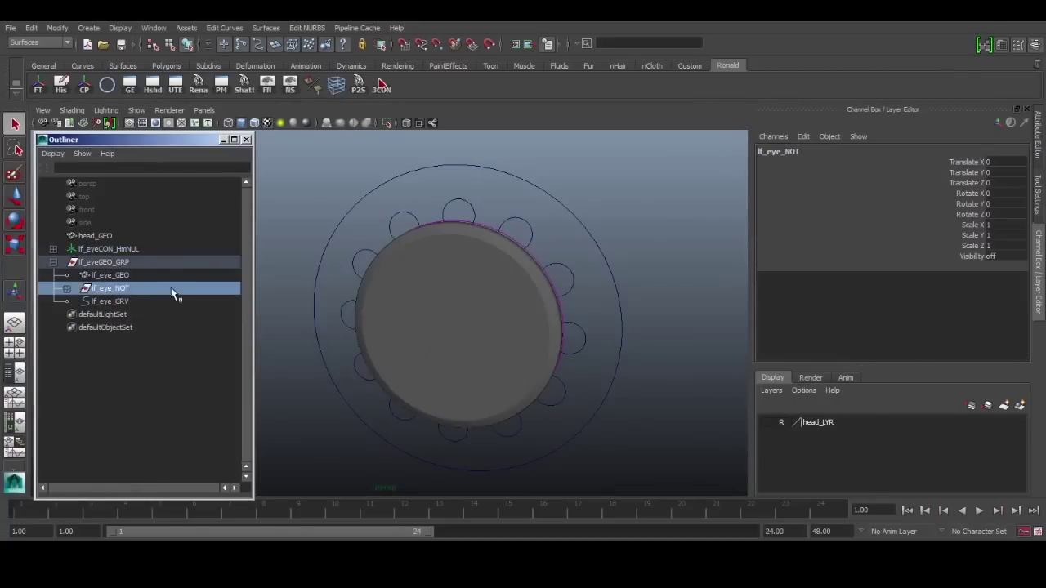
key("shift+p")
left_click(53, 263)
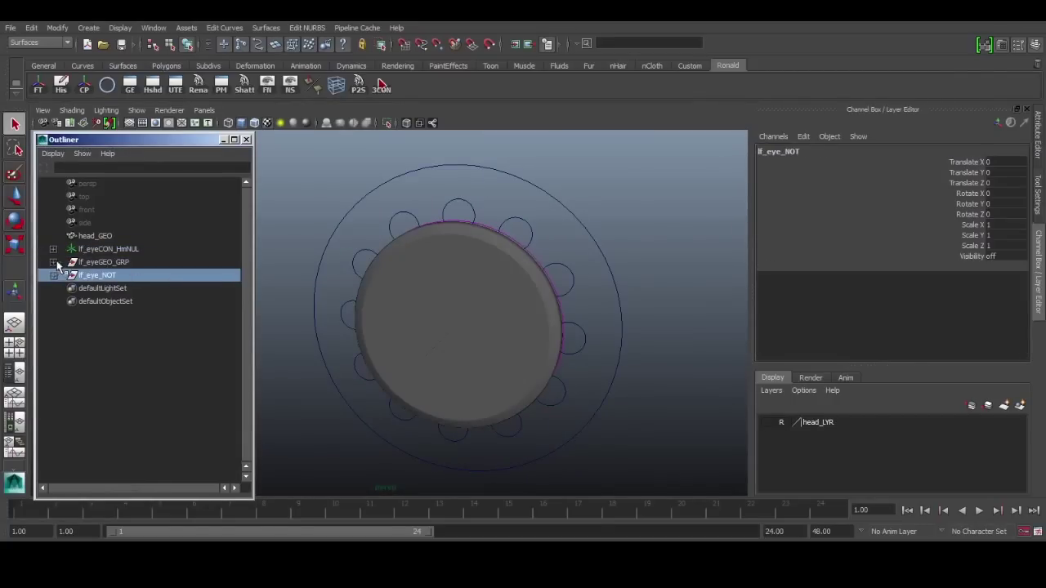
Step: Group lf_eyeCON_HmNUL, lf_eyeGEO_GRP and lf_eye_NOT together and name the group lf_eye_GRP
left_click(127, 252, "shift")
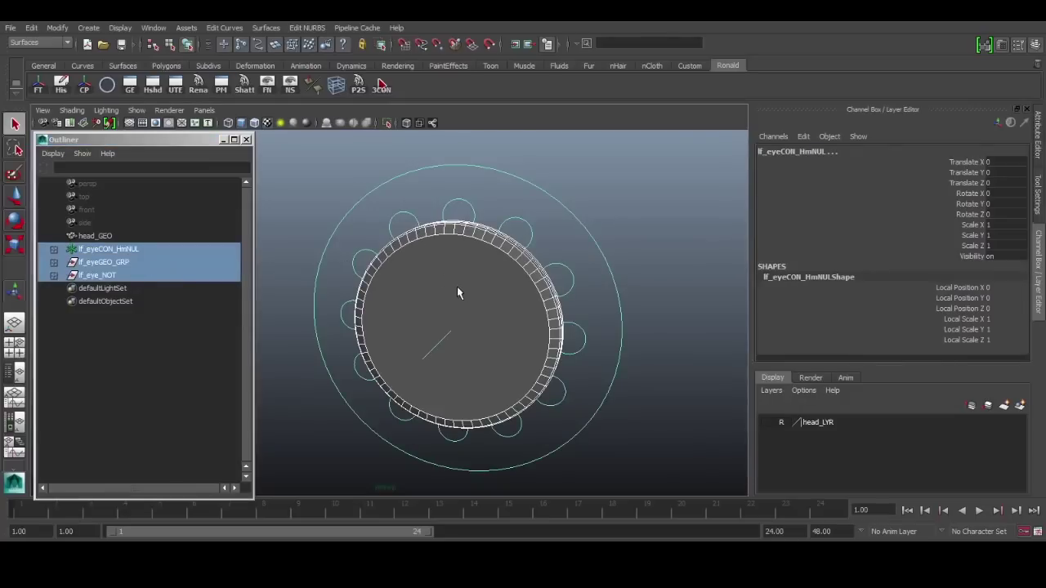
left_click_drag(478, 286, 439, 296, "alt")
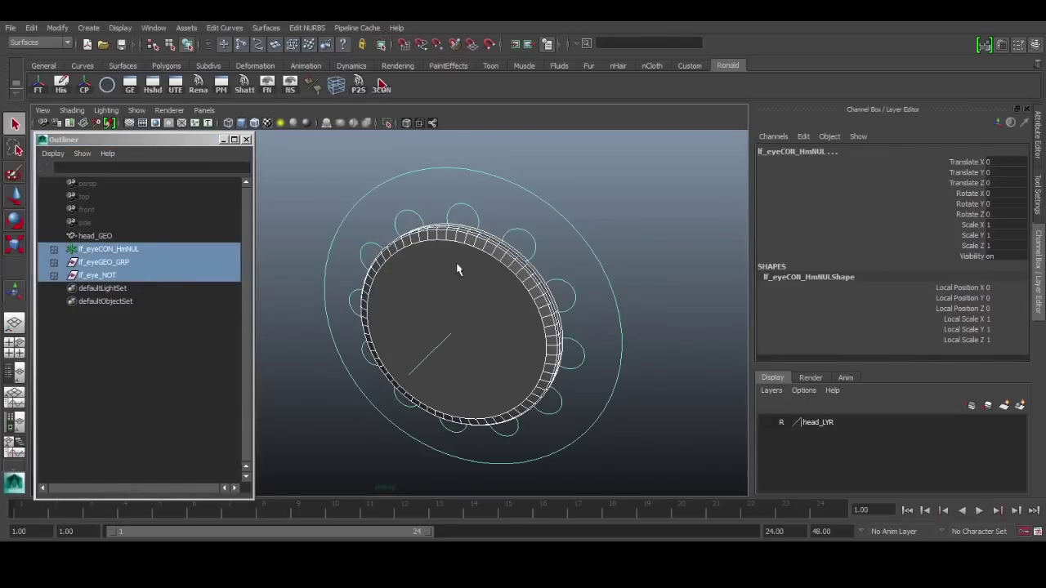
key("ctrl+g")
double_click(131, 249)
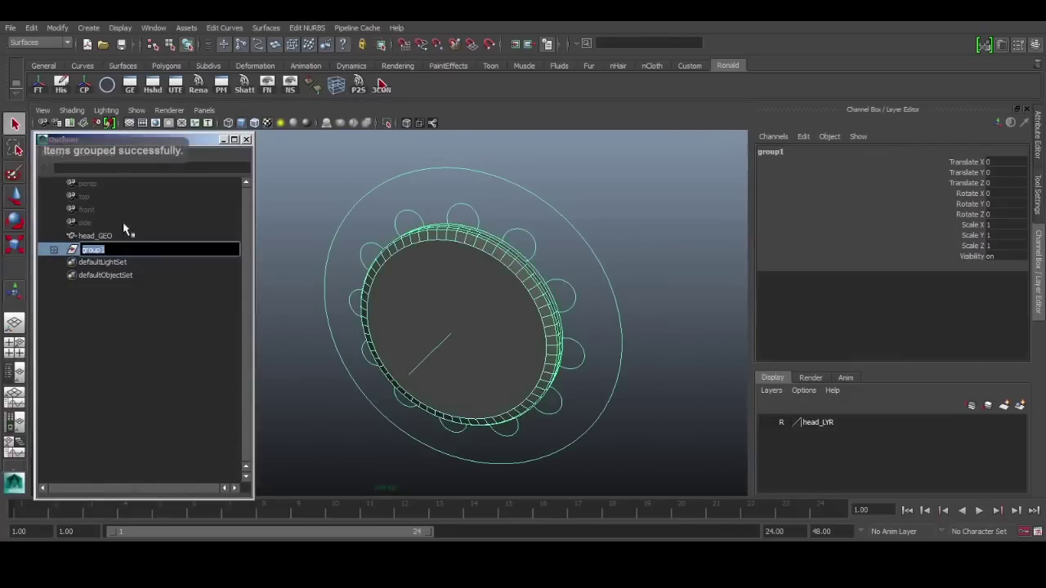
type("lf_eye_GRP")
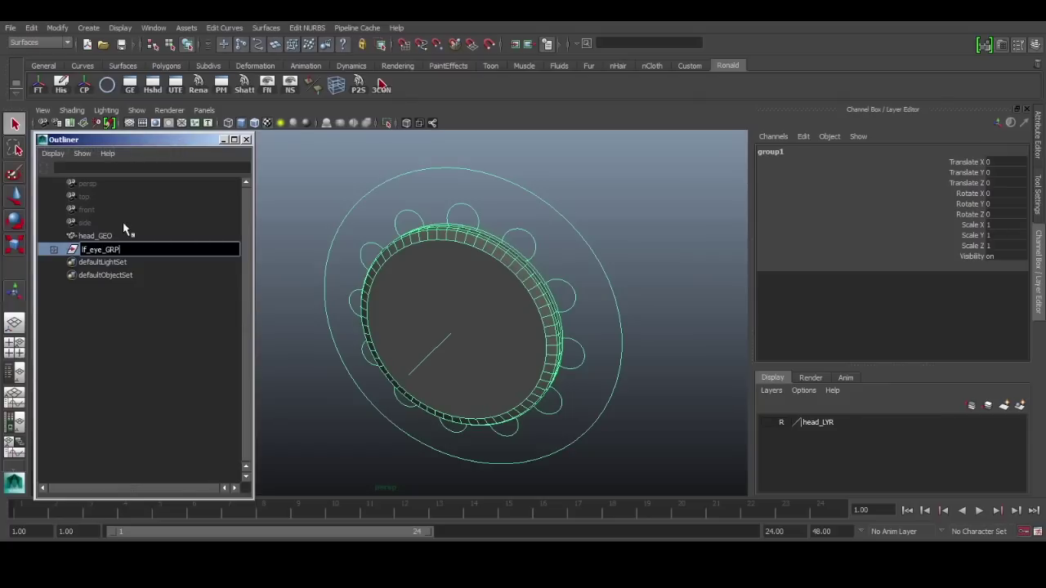
key("Return")
left_click(343, 190)
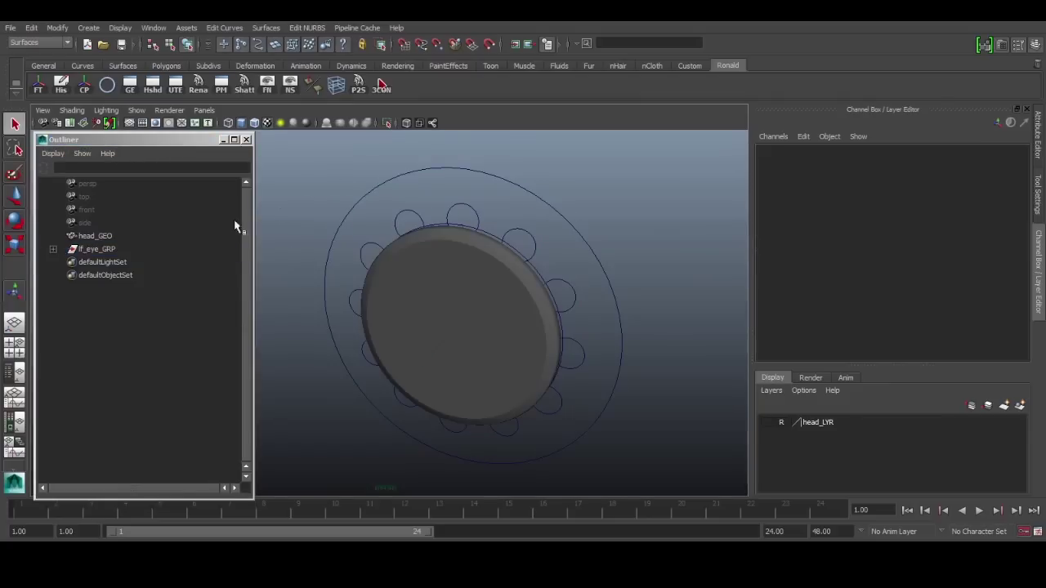
Step: Try moving lf_eye_GRP in the viewport to check how its geometry and controls follow, and undo the moves
left_click(170, 248)
left_click_drag(442, 278, 525, 292, "alt")
key("w")
right_click_drag(526, 292, 445, 315, "alt")
left_click_drag(445, 315, 393, 304, "alt")
key("ctrl+z")
scroll(431, 370, "up", 4)
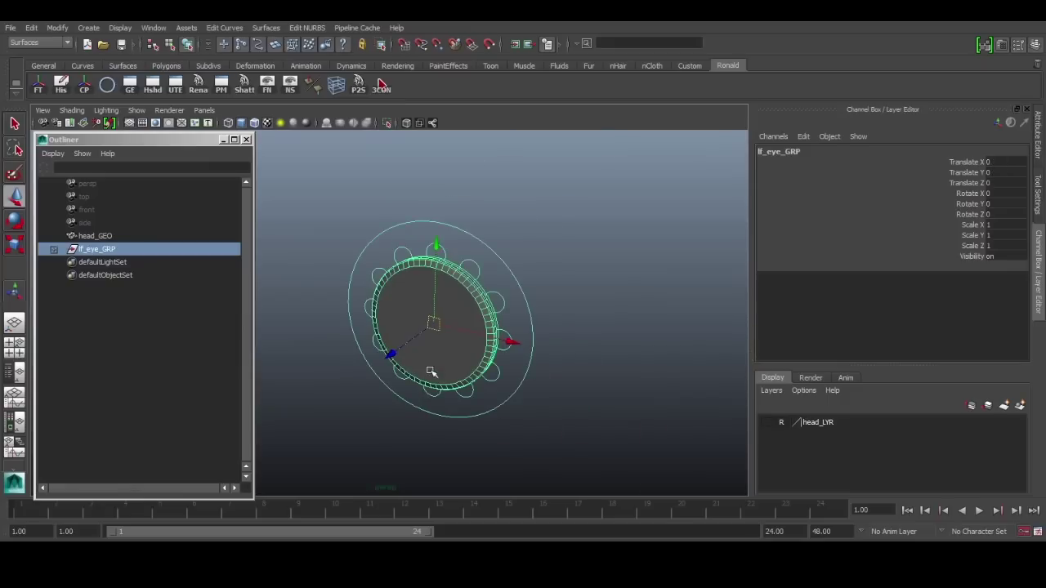
left_click_drag(392, 355, 416, 372, "ctrl")
key("ctrl+z")
Step: Reselect lf_eye_GRP, try moving it along X, and undo the move
middle_click_drag(131, 249, 130, 242)
left_click(128, 239)
left_click(125, 248)
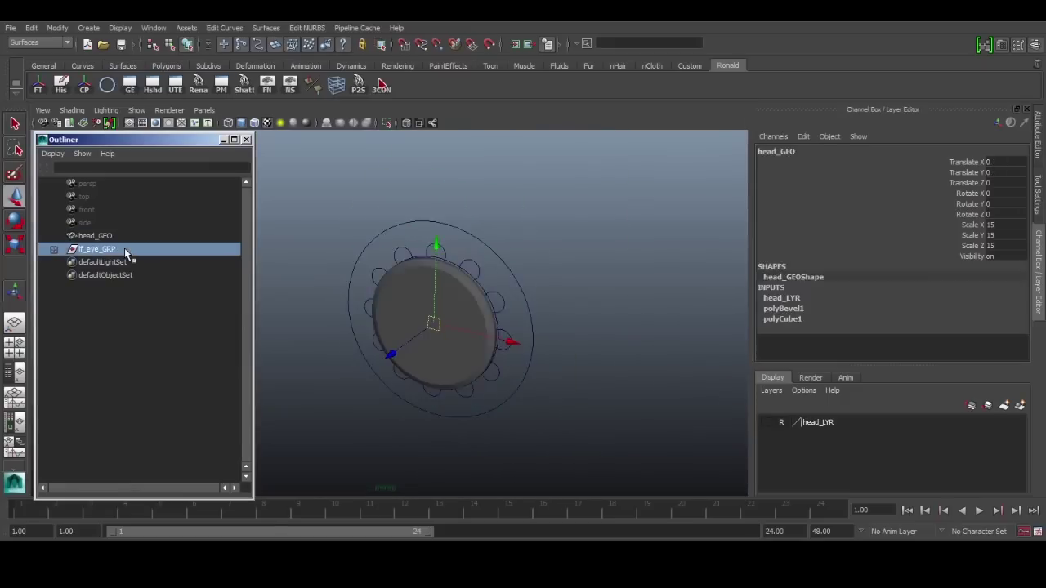
left_click_drag(335, 296, 349, 318, "alt")
left_click_drag(500, 356, 514, 390)
key("ctrl+z")
Step: Expand lf_eye_GRP, test-move the whole group along X and its lf_eye_NOT child, and undo each move
left_click(54, 249)
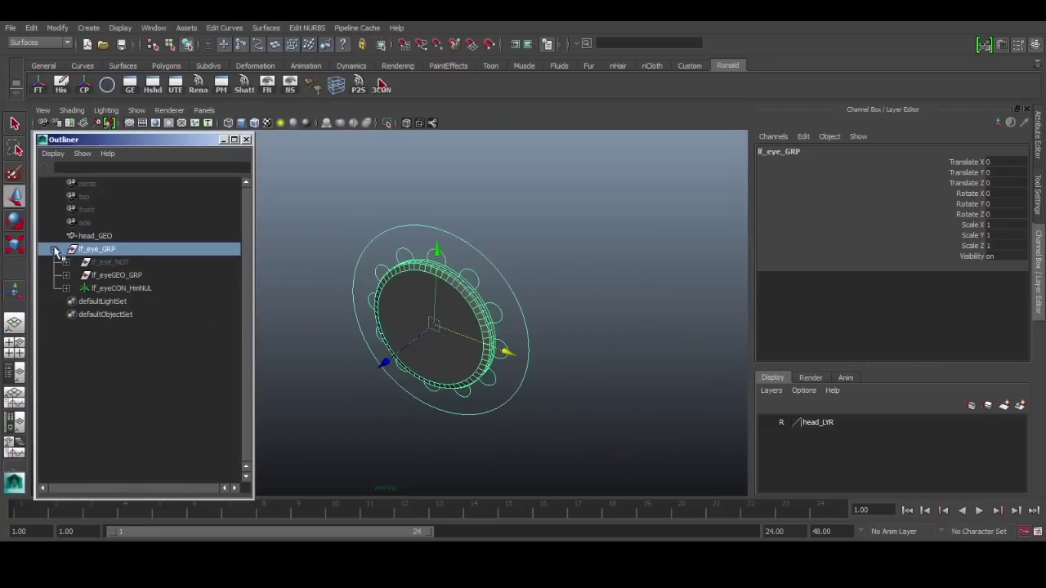
left_click(128, 276)
left_click(111, 249)
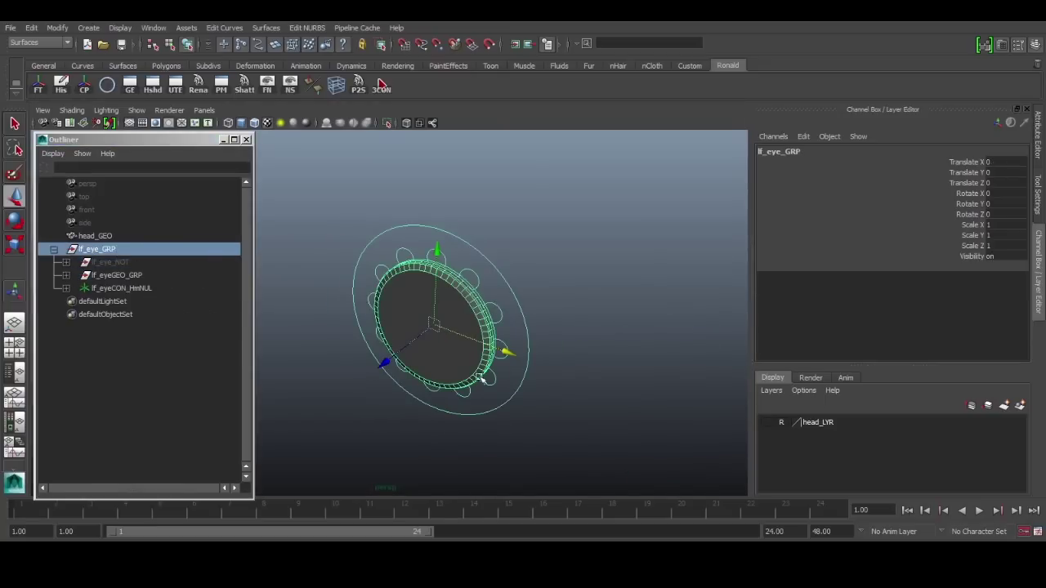
mouse_move(478, 376)
middle_mouse_down()
mouse_move(612, 425)
mouse_move(485, 381)
middle_mouse_up()
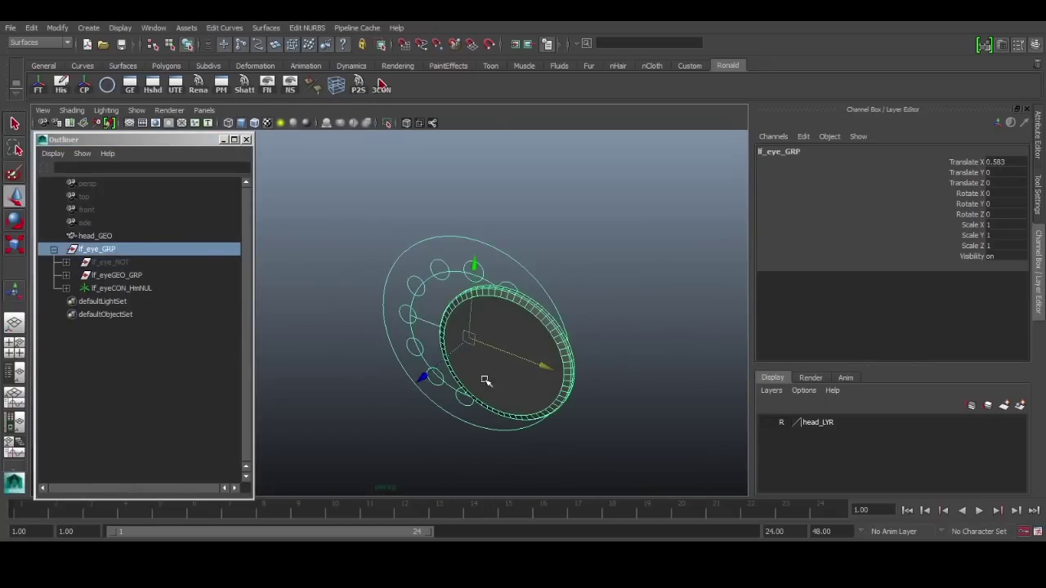
key("ctrl+z")
left_click(130, 264)
middle_click_drag(514, 392, 466, 371)
key("ctrl+z")
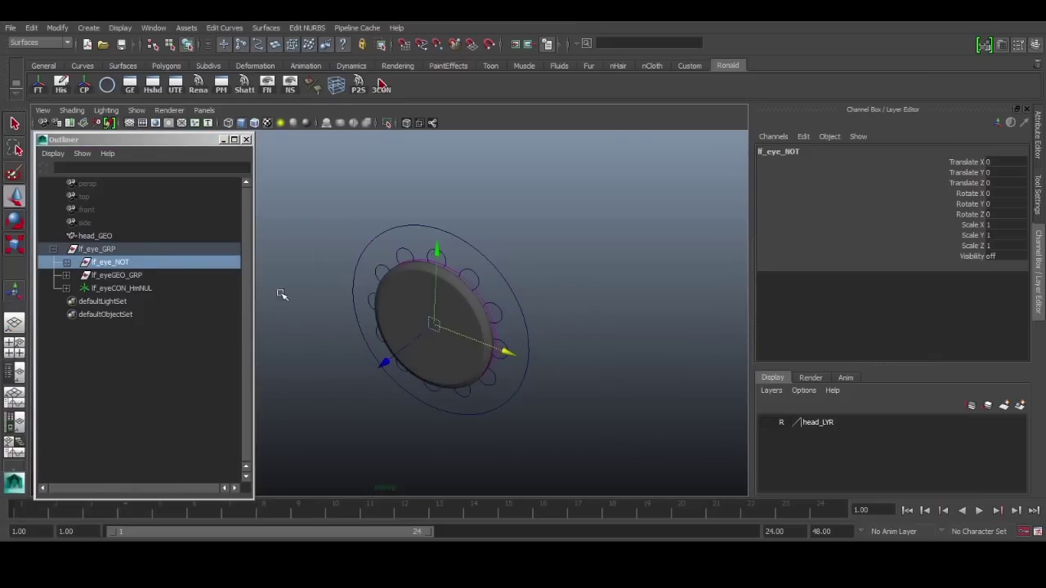
Step: Turn off Inherits Transform for lf_eyeGEO_GRP inside lf_eye_GRP
left_click(133, 276)
left_click(136, 265)
middle_click_drag(529, 298, 532, 299)
key("ctrl+a")
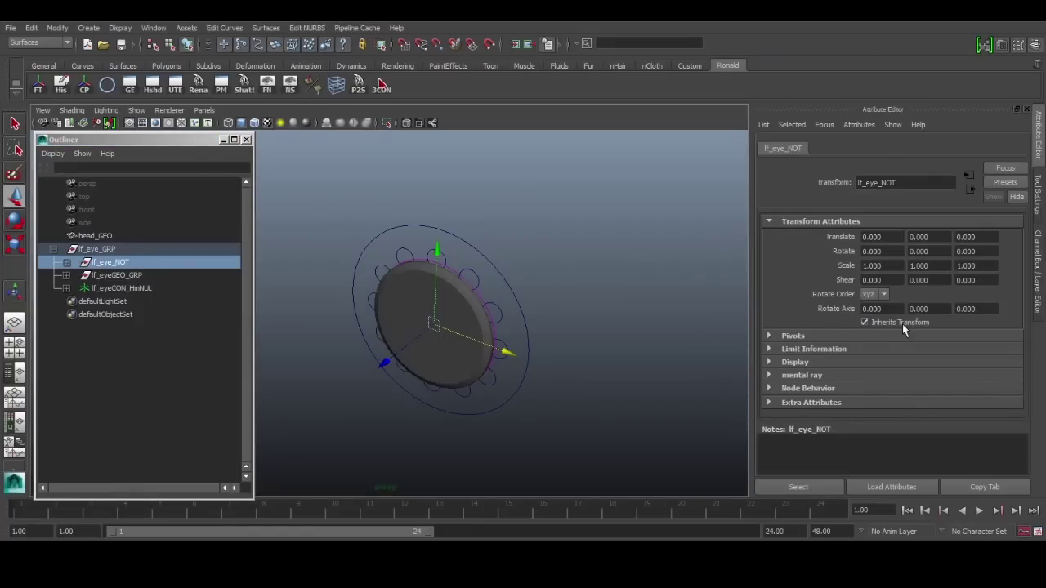
key("Up")
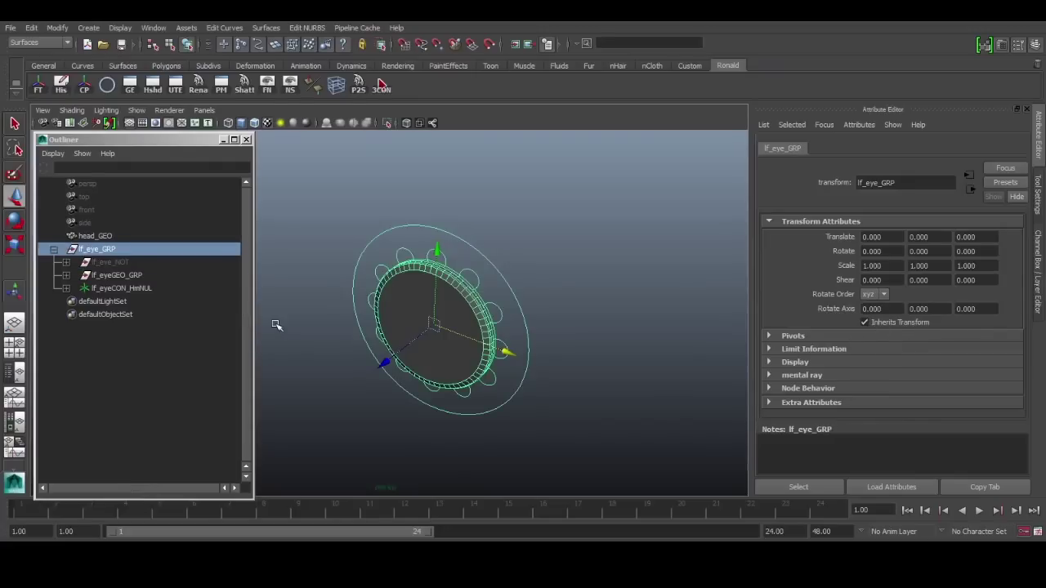
left_click(178, 275)
left_click(882, 325)
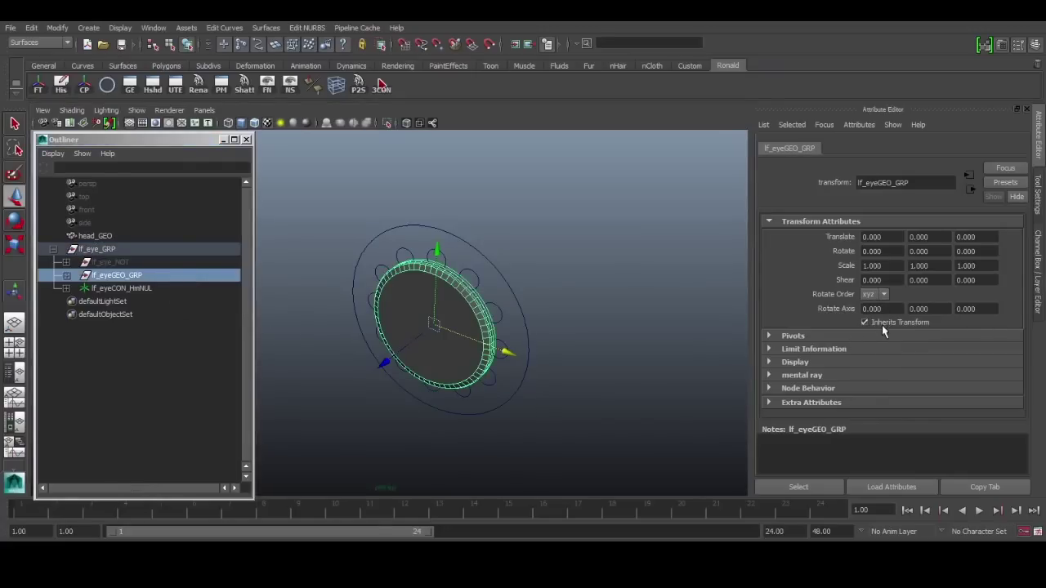
left_click(864, 324)
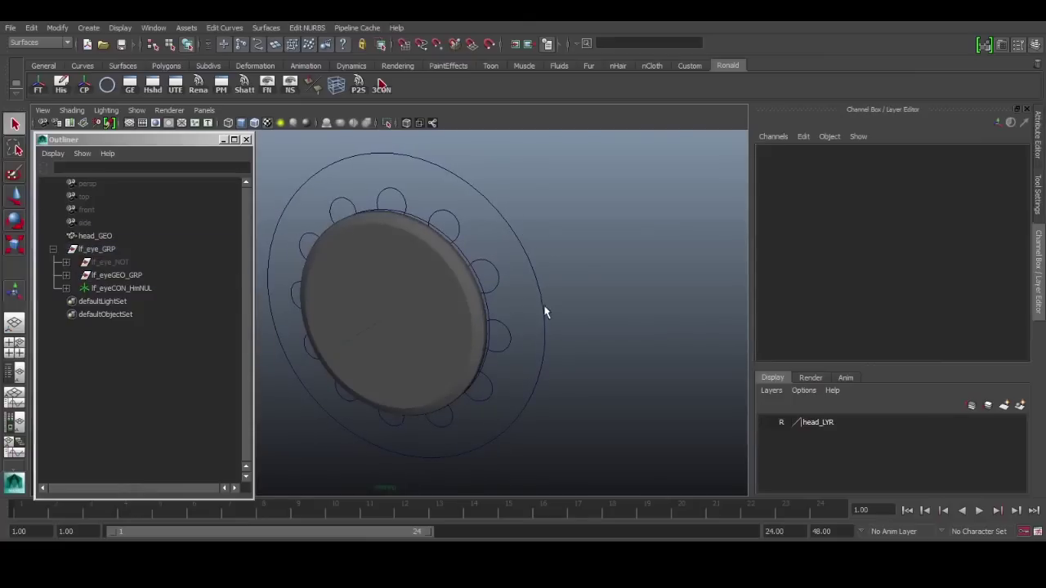
Step: Review the lf_eye_CON control and the lf_eye_NOT, lf_eyeCON_HmNUL and lf_eyeGEO_GRP nodes by selecting each one
left_click(543, 325)
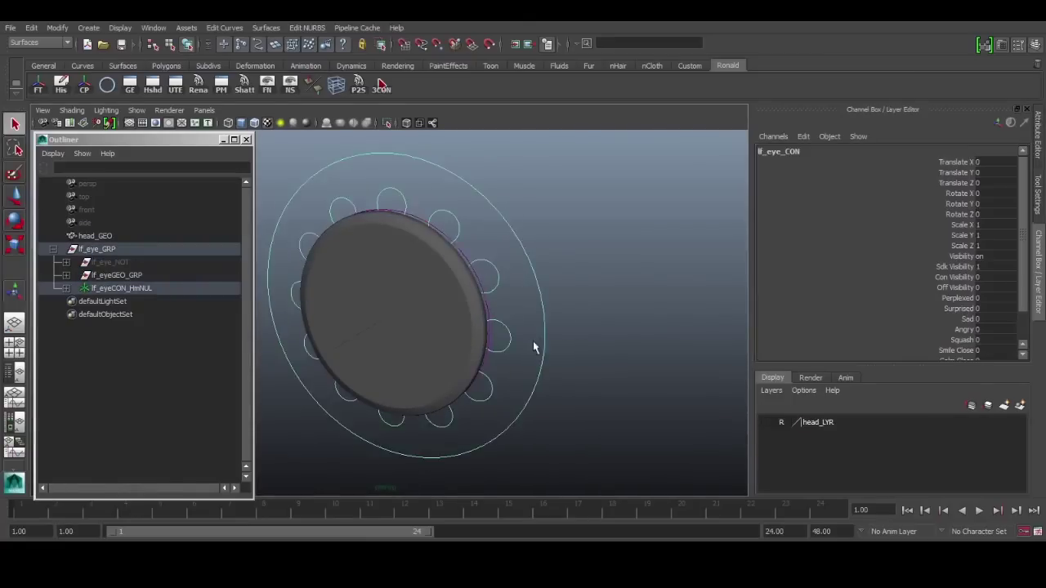
left_click_drag(532, 346, 554, 341, "alt")
left_click(126, 263)
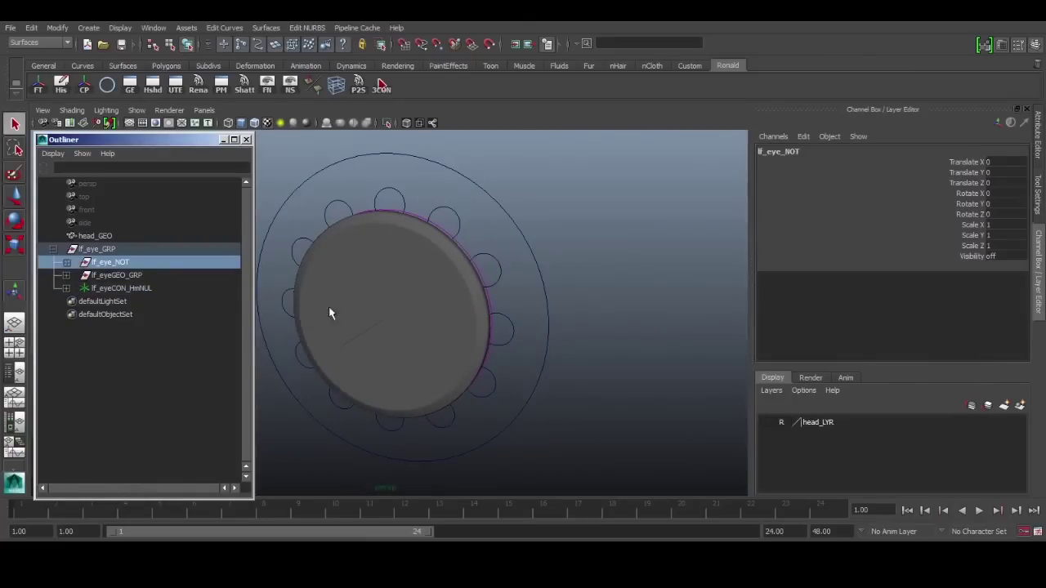
left_click(127, 287)
left_click(139, 274)
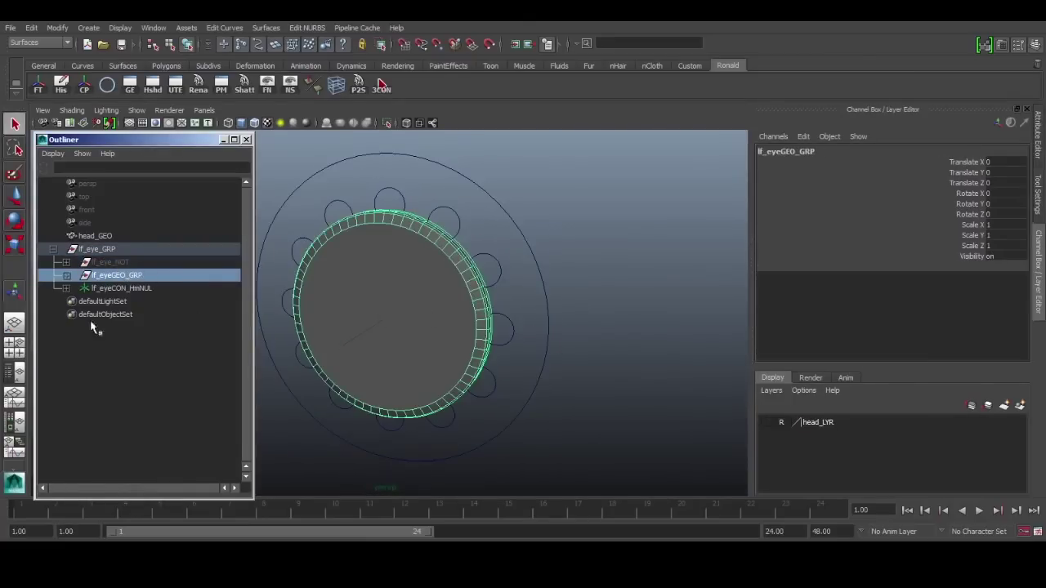
Step: Try rotating the lf_eye_CON control and undo the rotation
left_click(127, 288)
key("w")
left_click(571, 299)
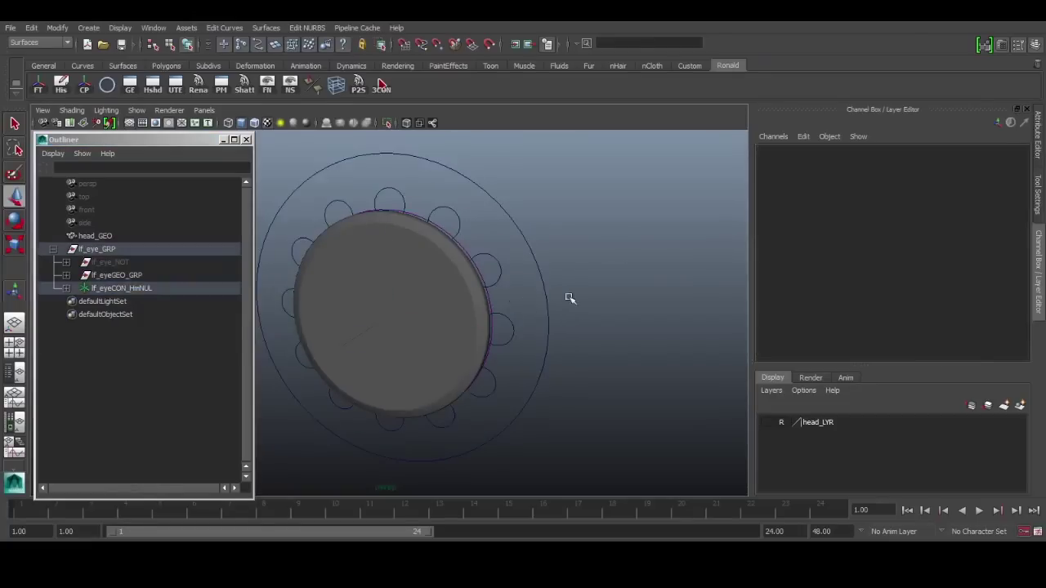
left_click(548, 307)
key("e")
key("w")
key("e")
left_click_drag(442, 309, 417, 320)
key("ctrl+z")
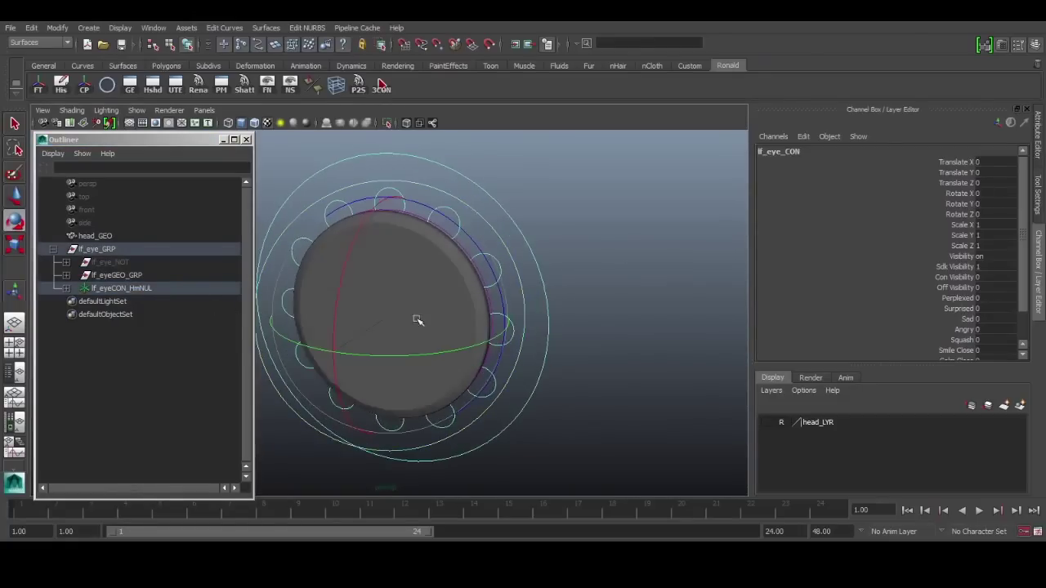
Step: Check the Inherits Transform setting of lf_eye_NOT, lf_eyeGEO_GRP and lf_eye_GRP
left_click(151, 277)
left_click(133, 266)
left_click(135, 271)
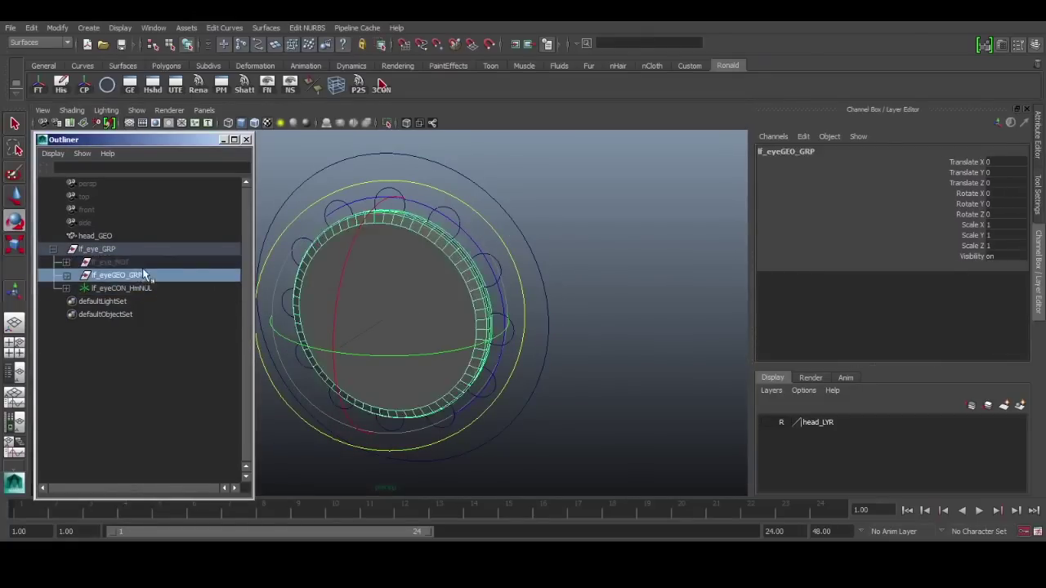
left_click(144, 263)
key("ctrl+a")
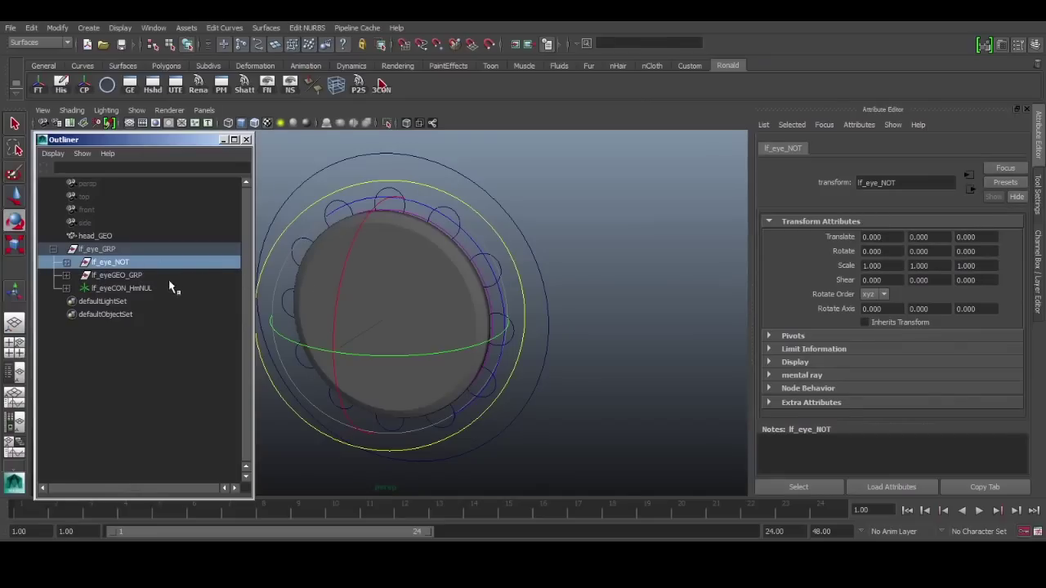
key("Down")
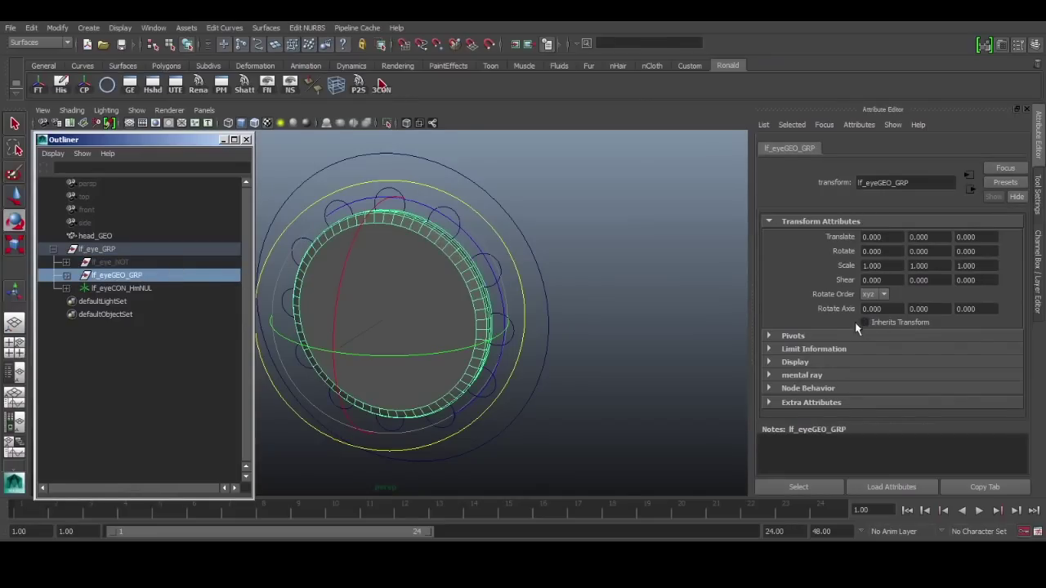
left_click(181, 247)
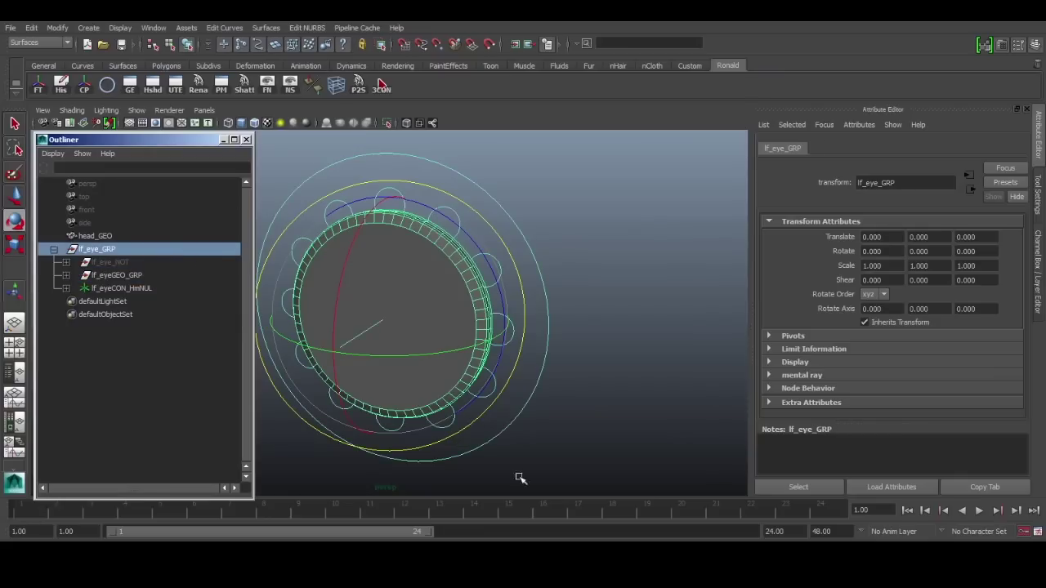
Step: Test-move the whole lf_eye_GRP group along X and undo the move
key("w")
left_click(135, 262)
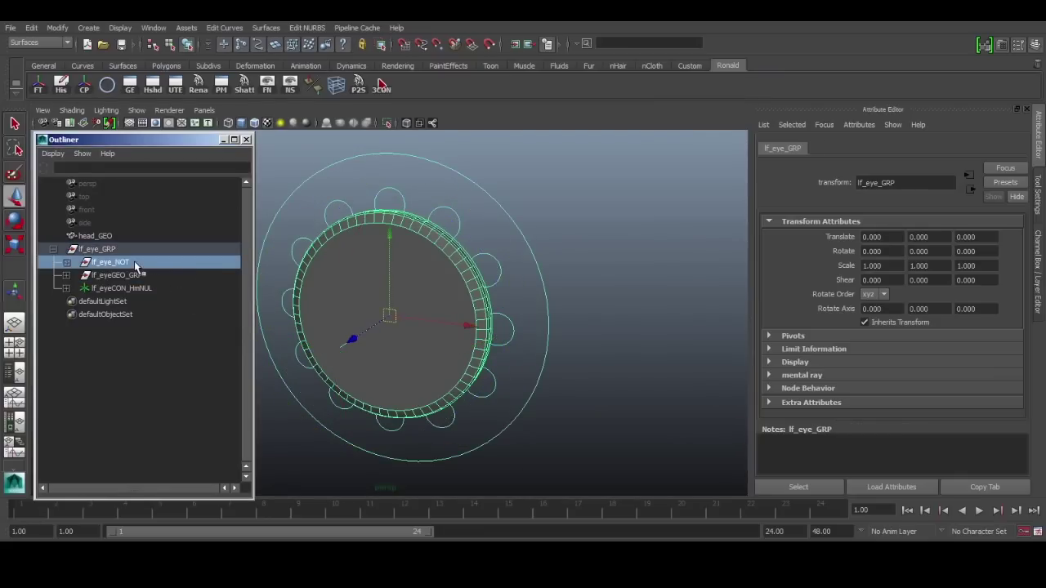
left_click(131, 287)
left_click(137, 249)
left_click_drag(424, 328, 660, 371)
key("ctrl+z")
key("q")
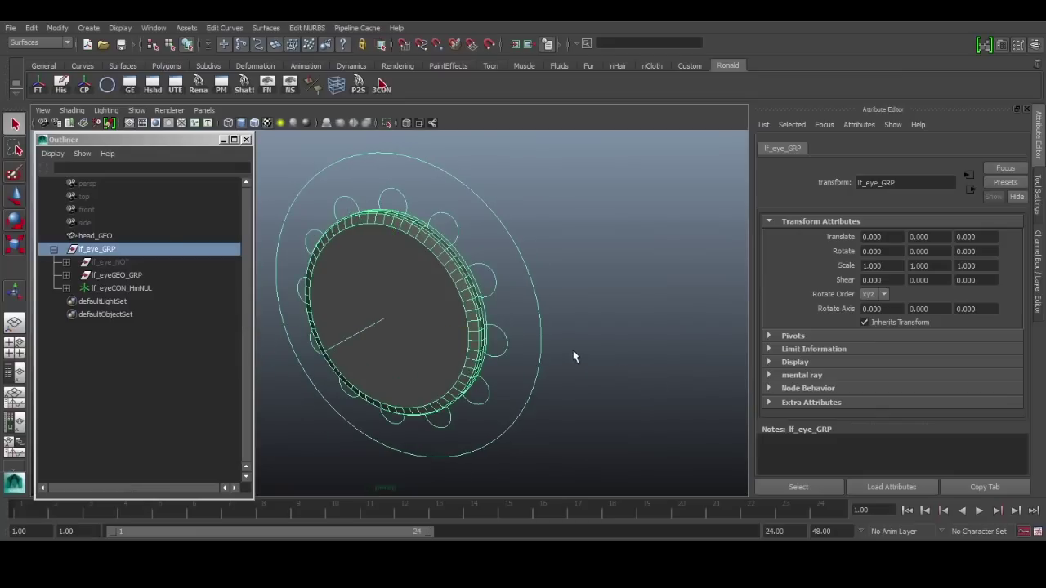
Step: Select lf_eye_CON and review its Sdk, Con and Off Visibility channels
left_click_drag(574, 357, 514, 327, "alt")
key("5")
left_click(554, 309)
key("ctrl+a")
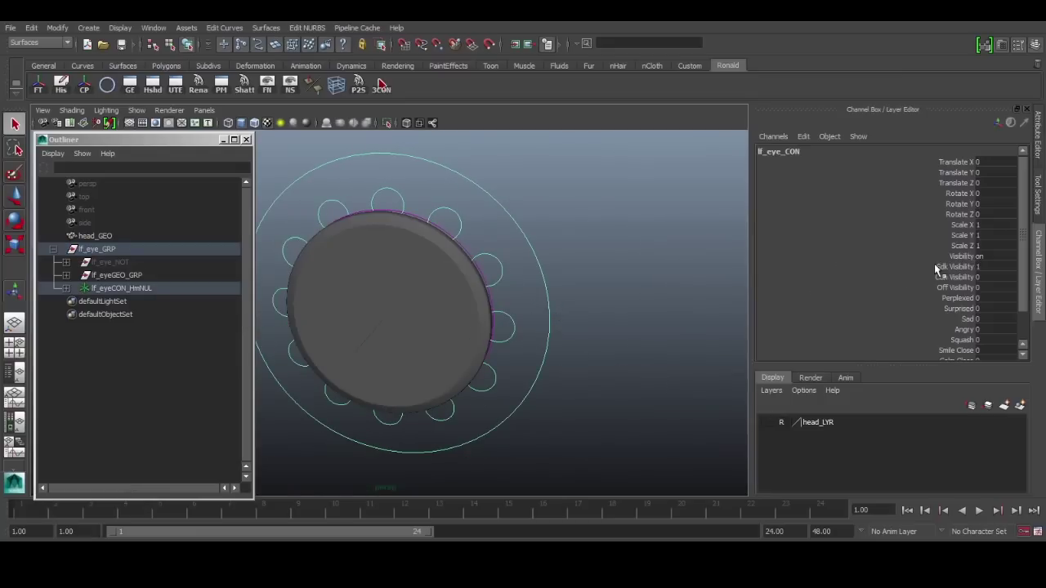
left_click(954, 277)
left_click(961, 268)
left_click(957, 278)
left_click(956, 287)
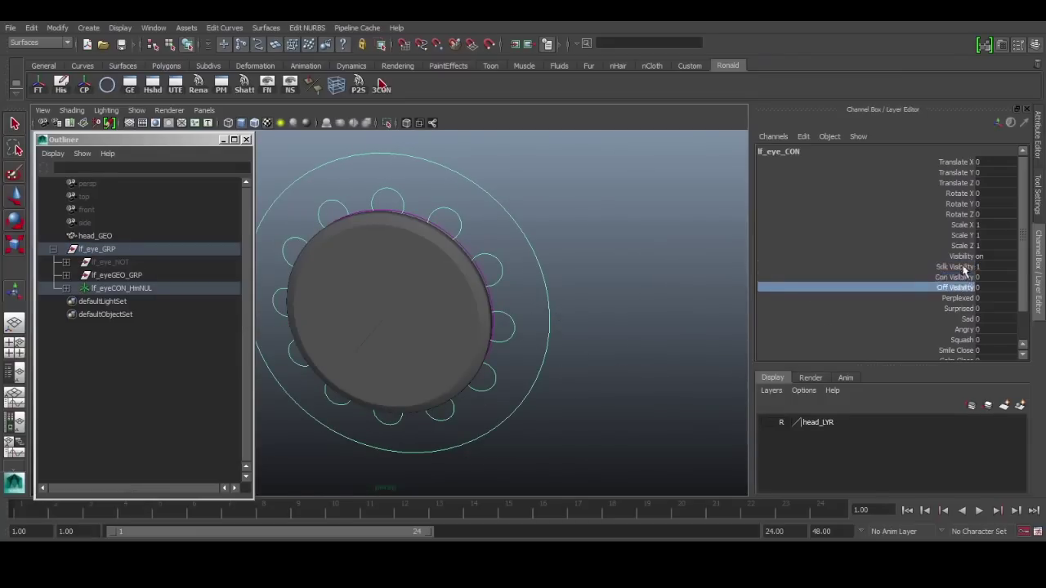
Step: Test lf_eye_CON's Sdk Visibility alone, and switch its Sdk, Con and Off Visibility together to 1 and back to 0
left_click(965, 267)
middle_click_drag(588, 269, 599, 262)
middle_click_drag(691, 282, 642, 280)
left_click_drag(931, 269, 932, 288)
middle_click_drag(584, 274, 733, 280)
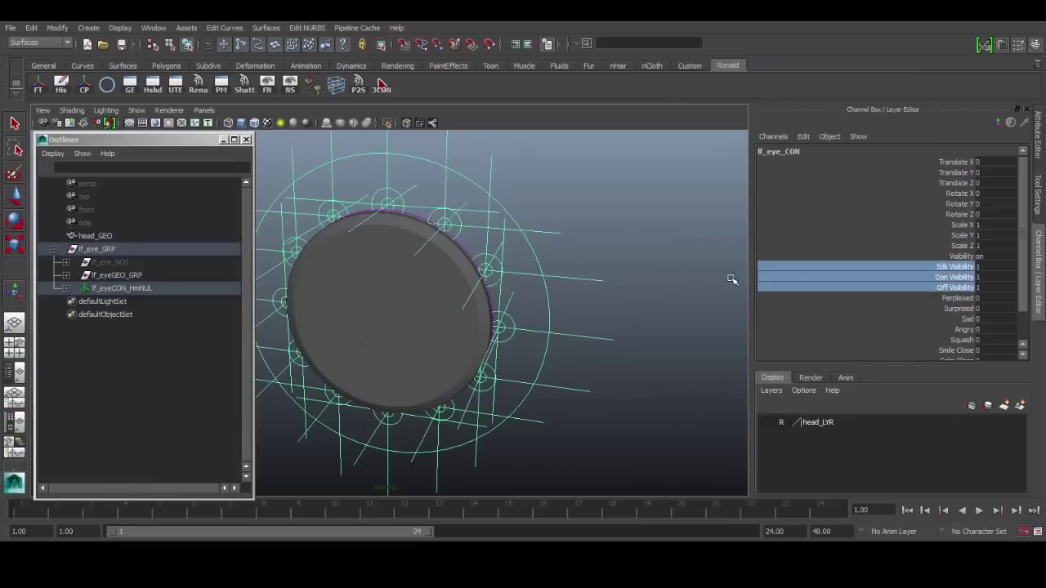
left_click_drag(920, 268, 899, 277)
middle_click_drag(667, 268, 661, 264)
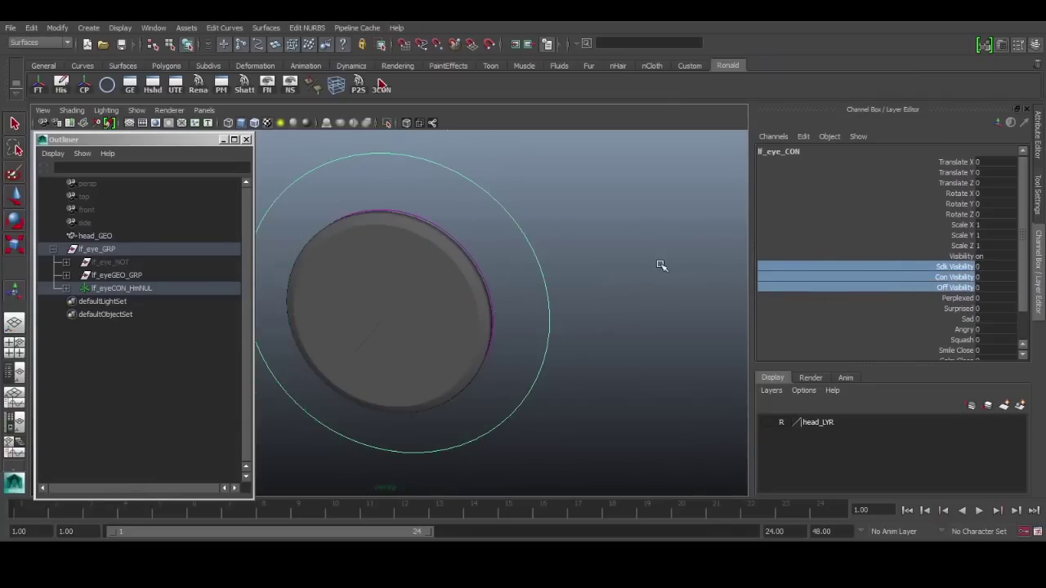
left_click(699, 253)
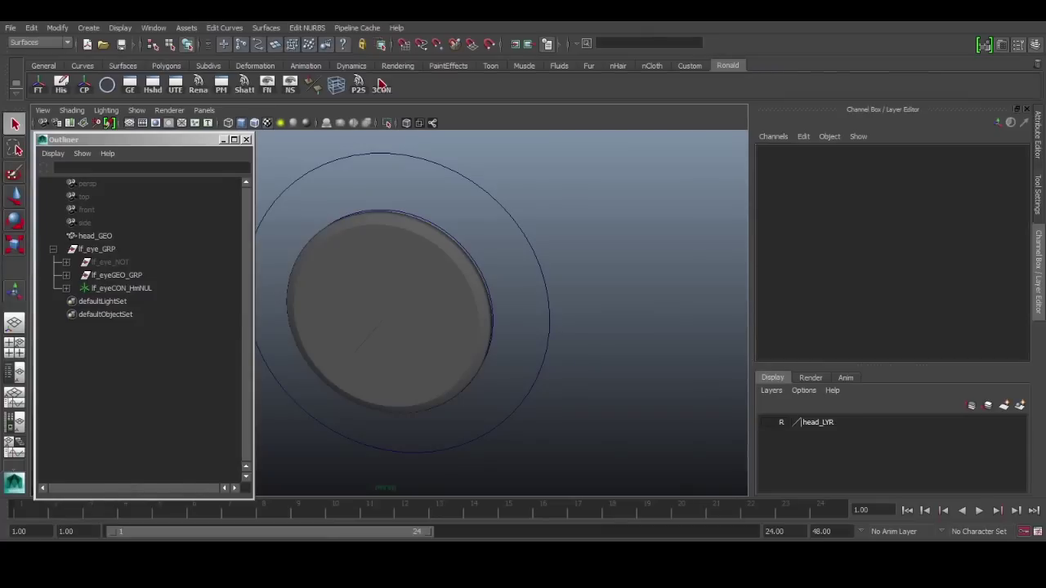
Step: Reselect lf_eye_CON, toggle its Sdk Visibility on and back off, and set Off Visibility to 1
left_click_drag(527, 344, 576, 340, "alt")
left_click(622, 325)
left_click(958, 267)
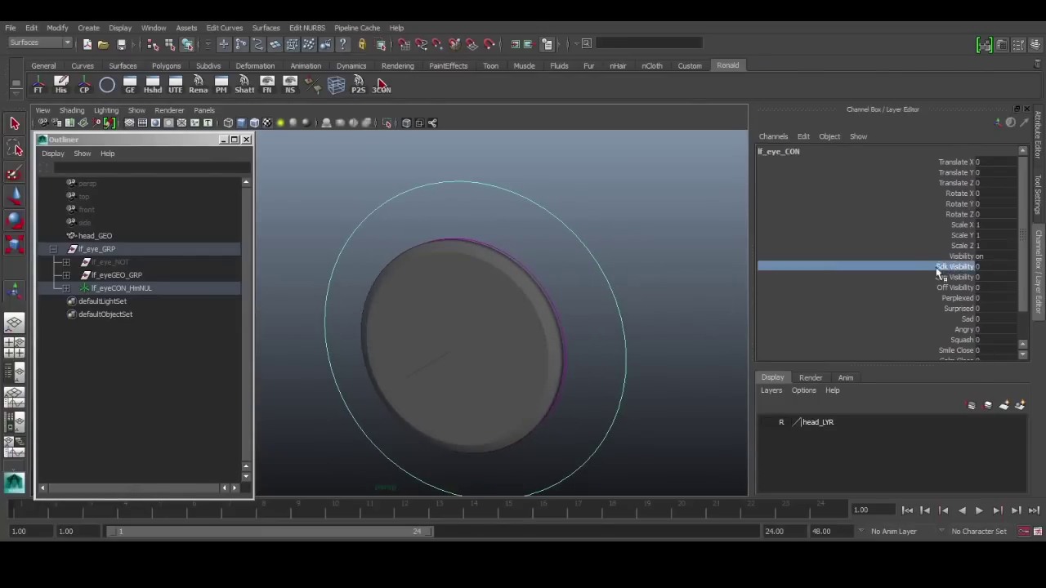
left_click_drag(670, 303, 683, 303, "alt")
middle_click_drag(606, 307, 670, 286)
left_click_drag(693, 298, 654, 282, "alt")
middle_click_drag(688, 279, 732, 296)
left_click(872, 278)
left_click(878, 286)
left_click_drag(634, 298, 656, 305, "alt")
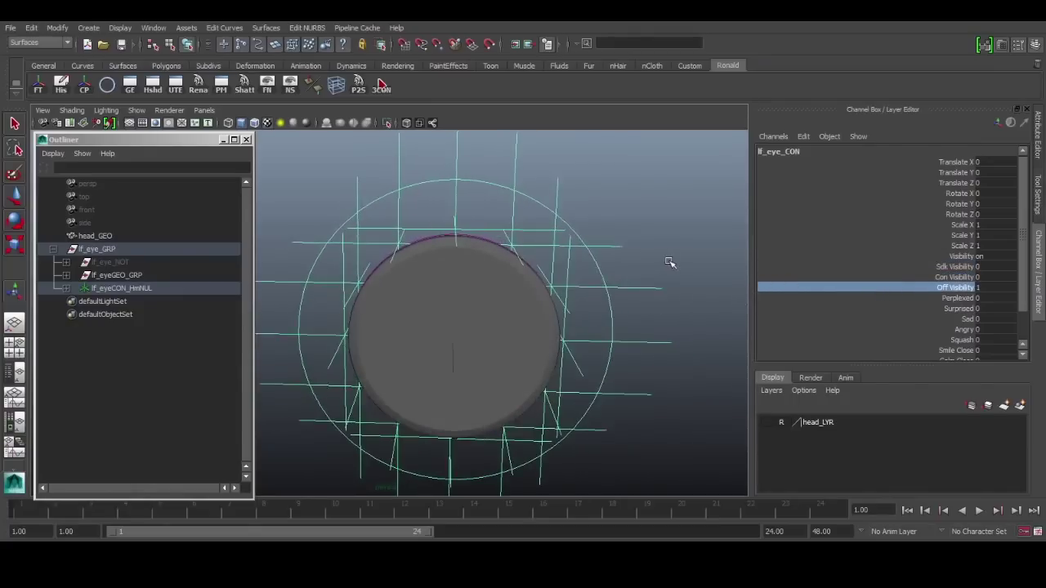
Step: Move cluster11Handle_lf_eye_OFF inward along X and set its Translate X to -0.15
left_click(673, 269)
left_click_drag(673, 268, 651, 312)
scroll(650, 313, "down", 3)
middle_click_drag(614, 331, 633, 318, "alt")
scroll(634, 319, "up", 3)
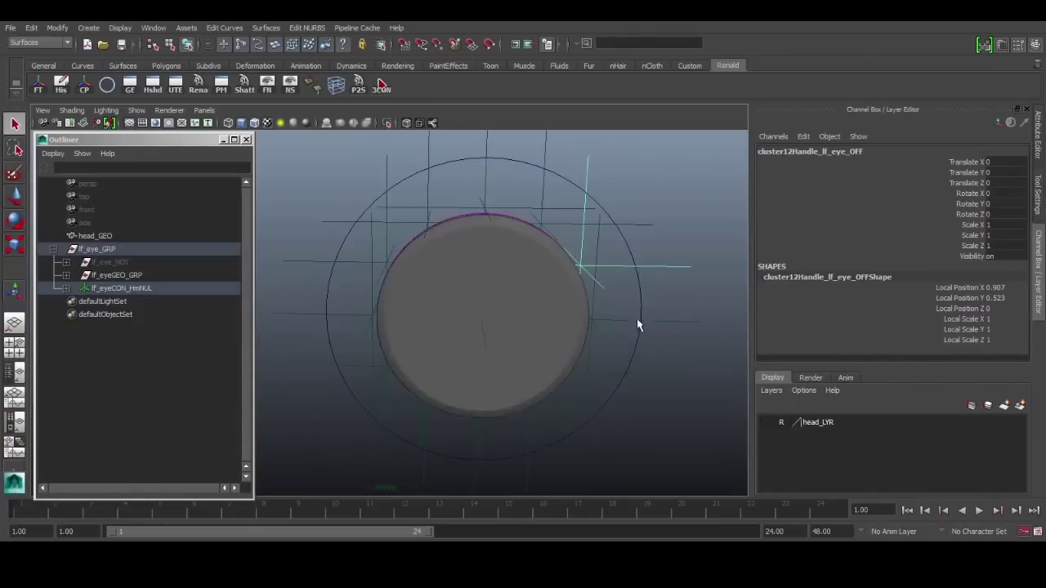
left_click_drag(637, 321, 666, 306, "alt")
left_click_drag(669, 343, 667, 346)
scroll(630, 339, "down", 3)
scroll(630, 338, "up", 3)
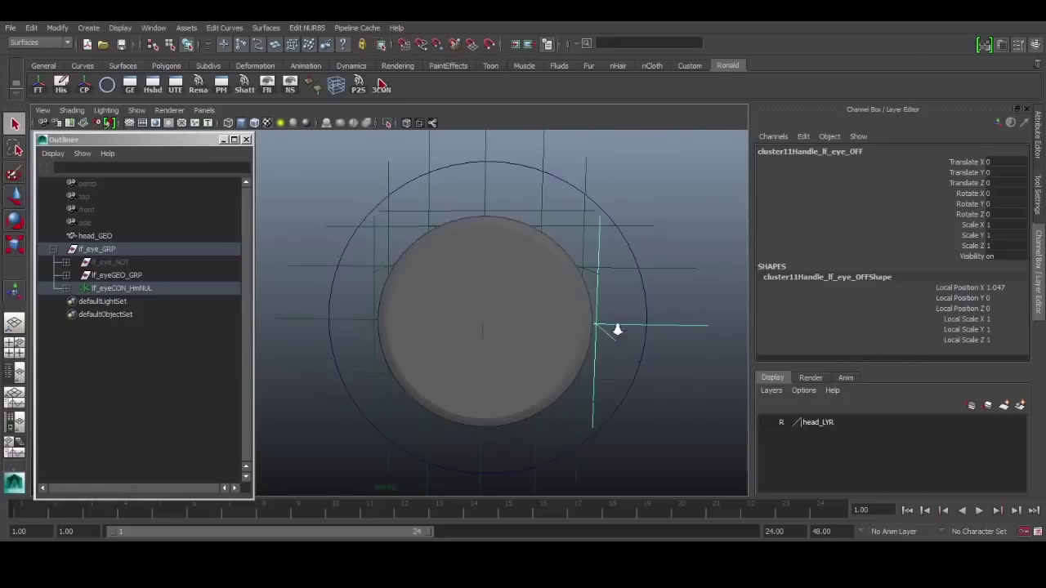
scroll(617, 326, "down", 3)
scroll(617, 326, "up", 1)
key("w")
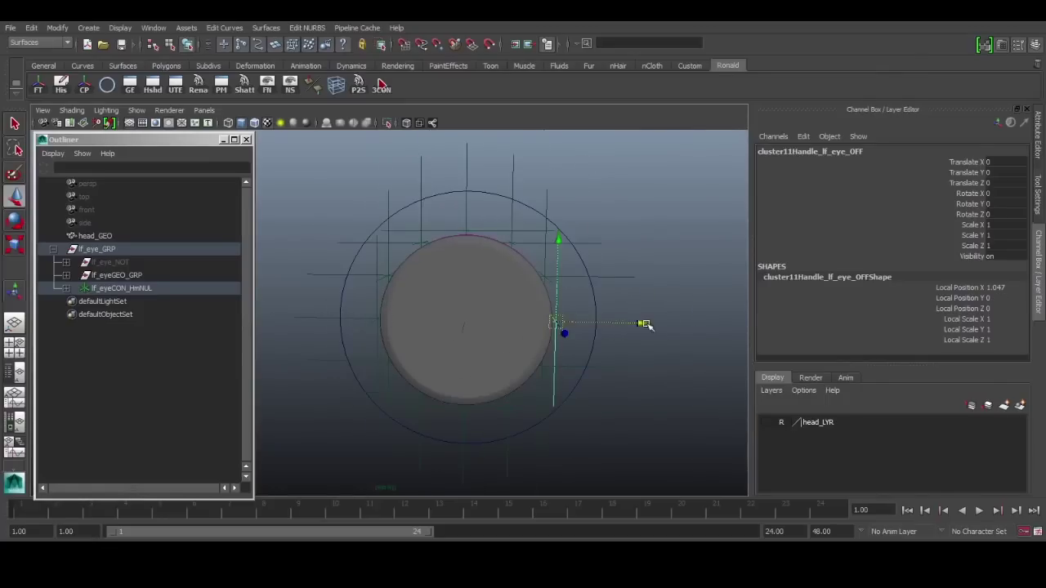
left_click_drag(645, 325, 653, 346)
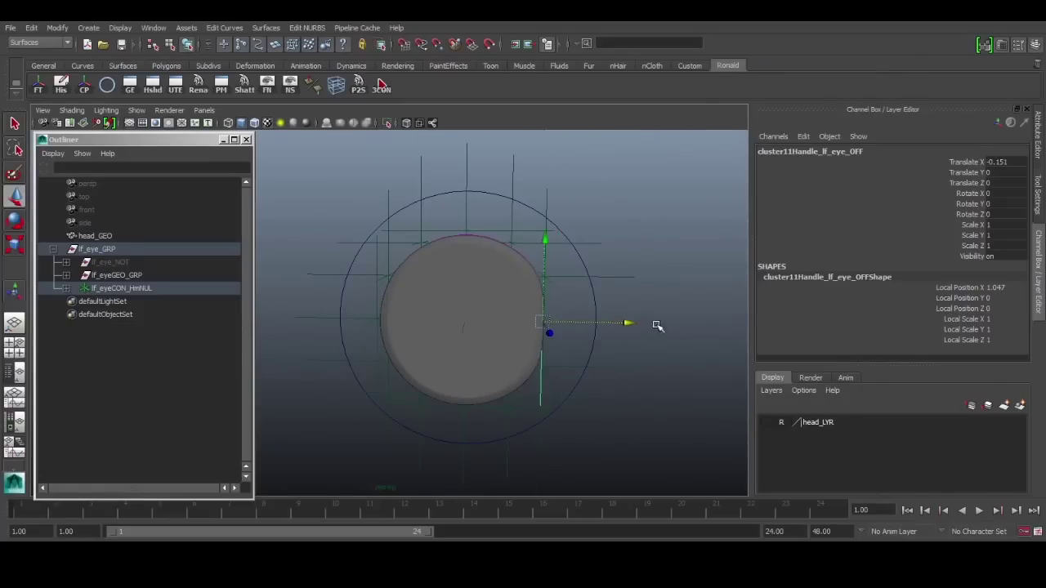
double_click(1013, 162)
type("0")
key("Return")
Step: Try moving cluster5Handle_lf_eye_OFF along X and undo the changes
left_click(362, 330)
right_click_drag(559, 339, 575, 351, "alt")
middle_click_drag(580, 347, 597, 345)
key("ctrl+z")
key("ctrl+z")
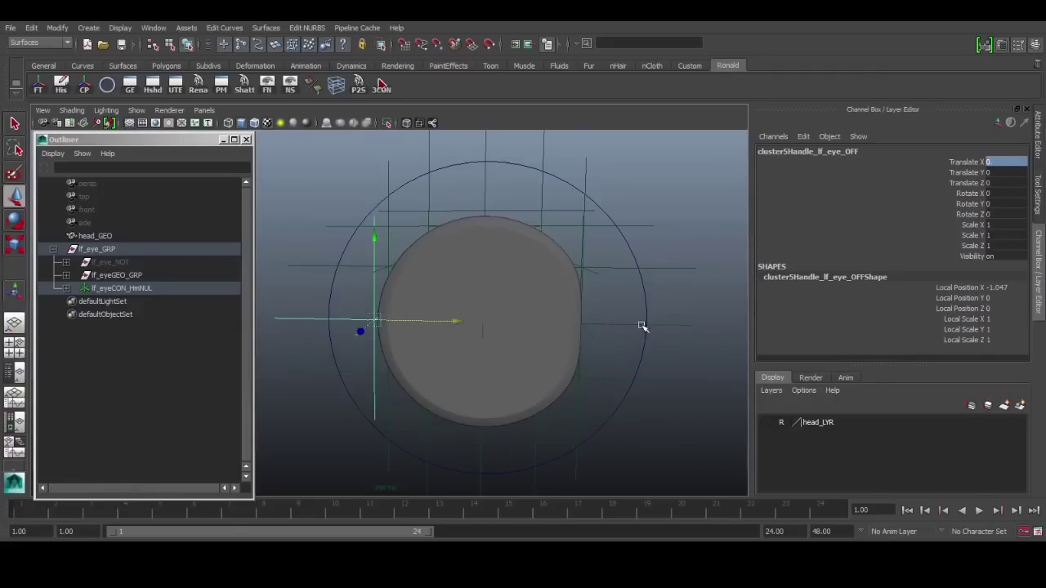
key("ctrl+z")
key("ctrl+z")
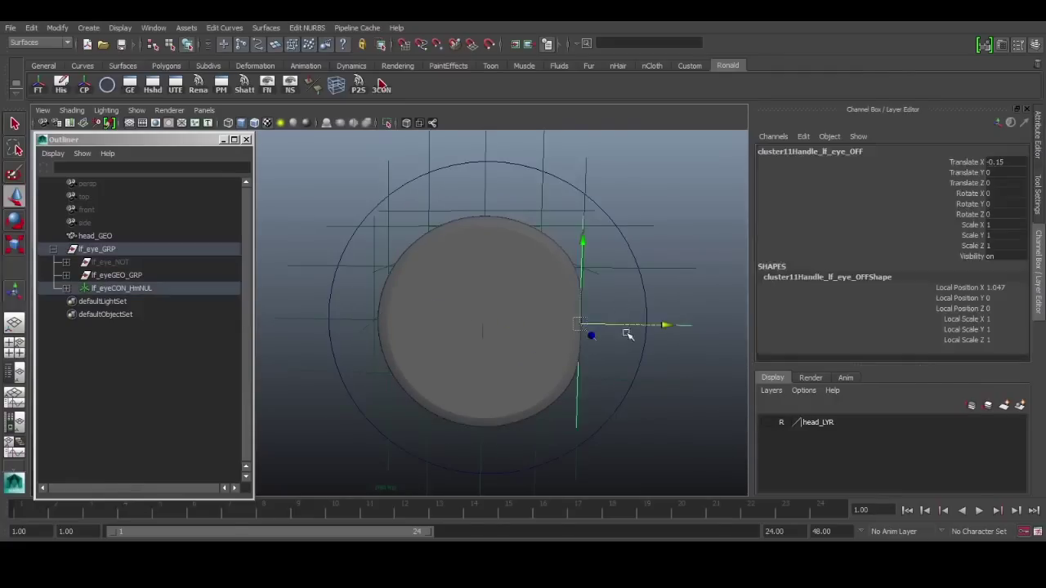
Step: Set the Translate X of cluster5Handle_lf_eye_OFF to 0.15
left_click(348, 320)
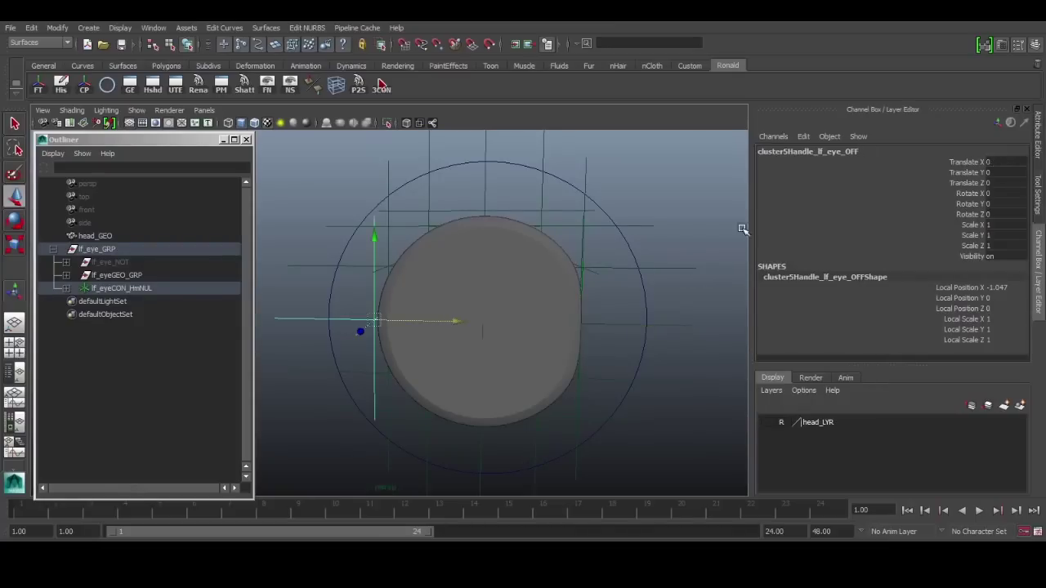
left_click(1008, 163)
type(".15")
key("Return")
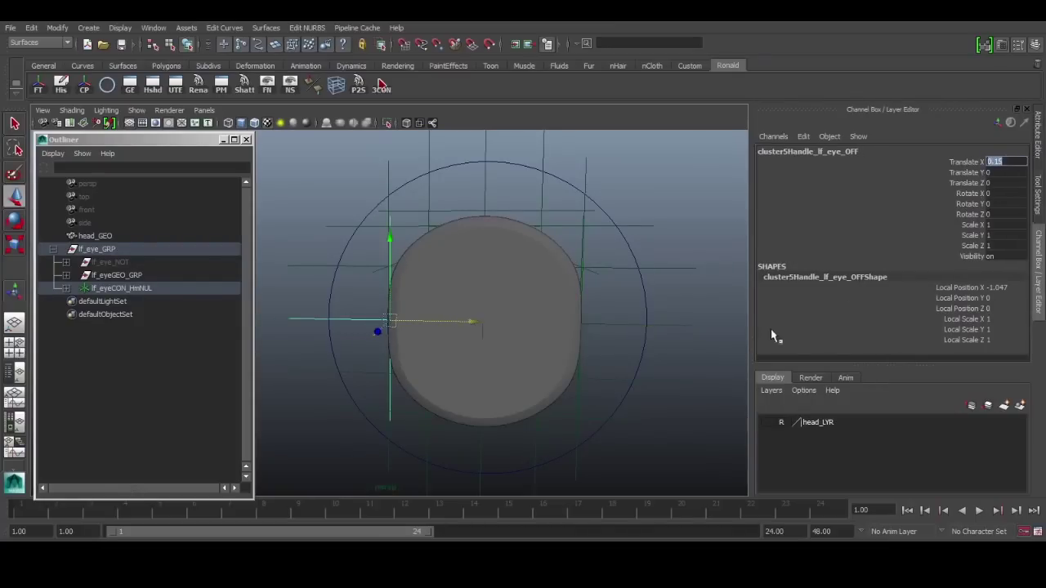
Step: Select the three upper cluster offset handles of the eye and raise them 0.481 along Y
left_click(581, 244)
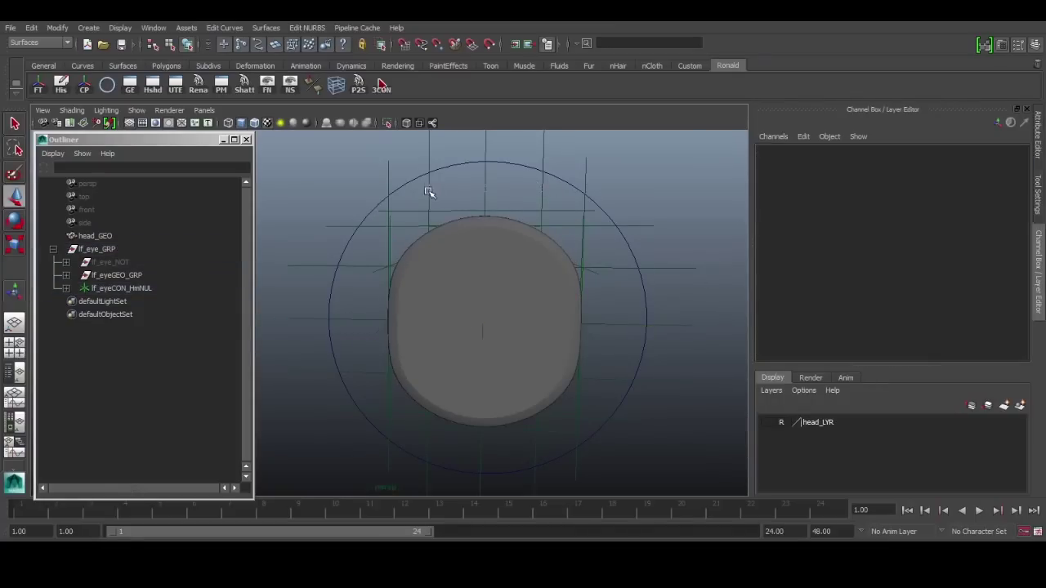
left_click_drag(428, 189, 549, 214)
right_click_drag(549, 214, 450, 161, "alt")
left_click_drag(471, 178, 451, 196, "alt")
middle_click_drag(526, 201, 560, 166)
middle_click_drag(500, 313, 525, 268, "alt")
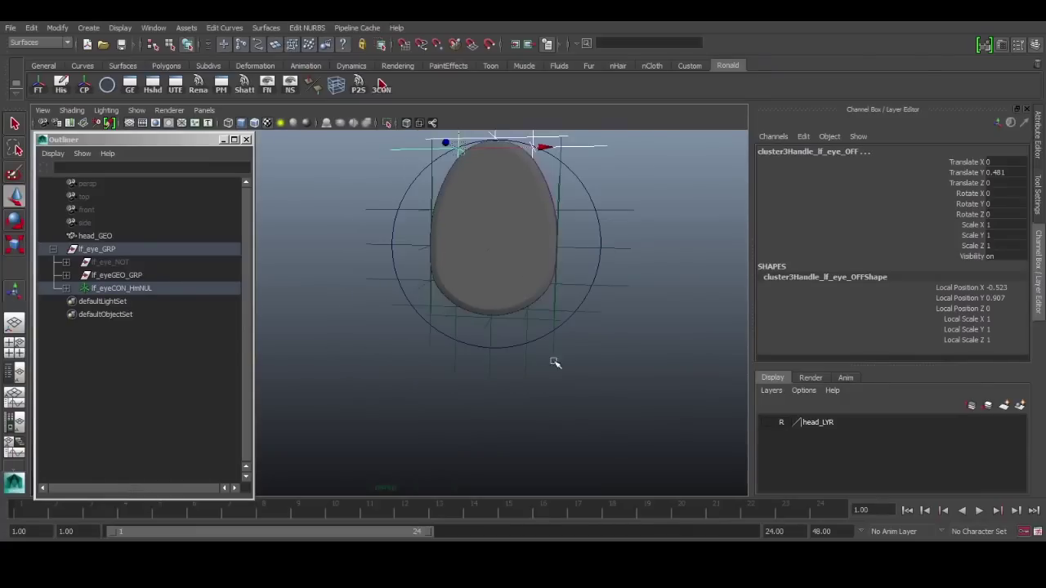
Step: Select the three lower cluster offset handles and set their Translate Y to -0.481
left_click_drag(537, 358, 437, 390)
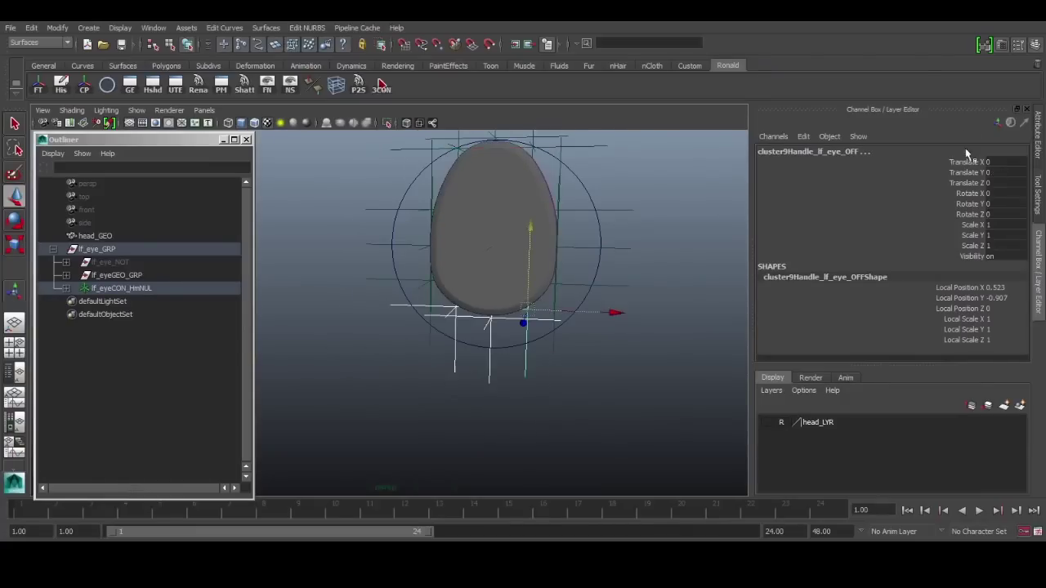
left_click(1005, 172)
type("-0.481")
key("Return")
middle_click_drag(633, 221, 646, 294, "alt")
key("q")
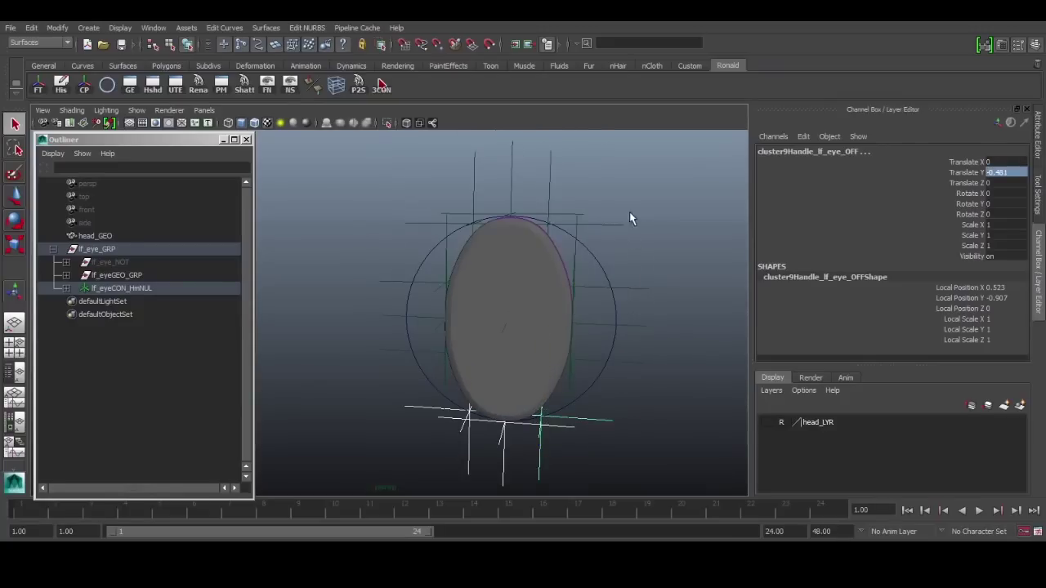
Step: Select the upper side offset handles cluster4 and cluster12 and raise them about 0.35 along Y
left_click_drag(629, 212, 599, 250)
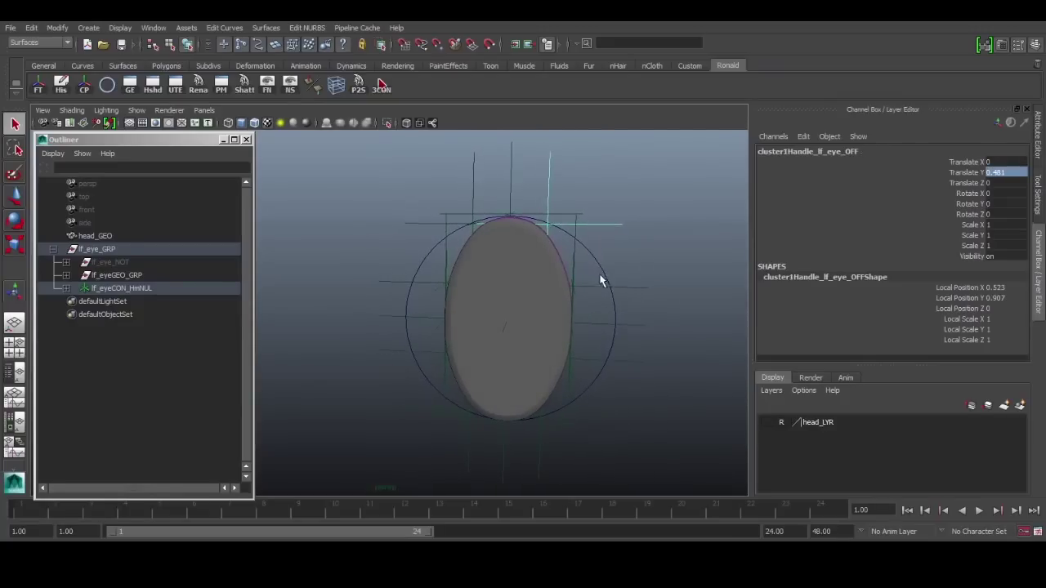
left_click_drag(587, 297, 582, 302)
left_click_drag(428, 275, 423, 292, "shift")
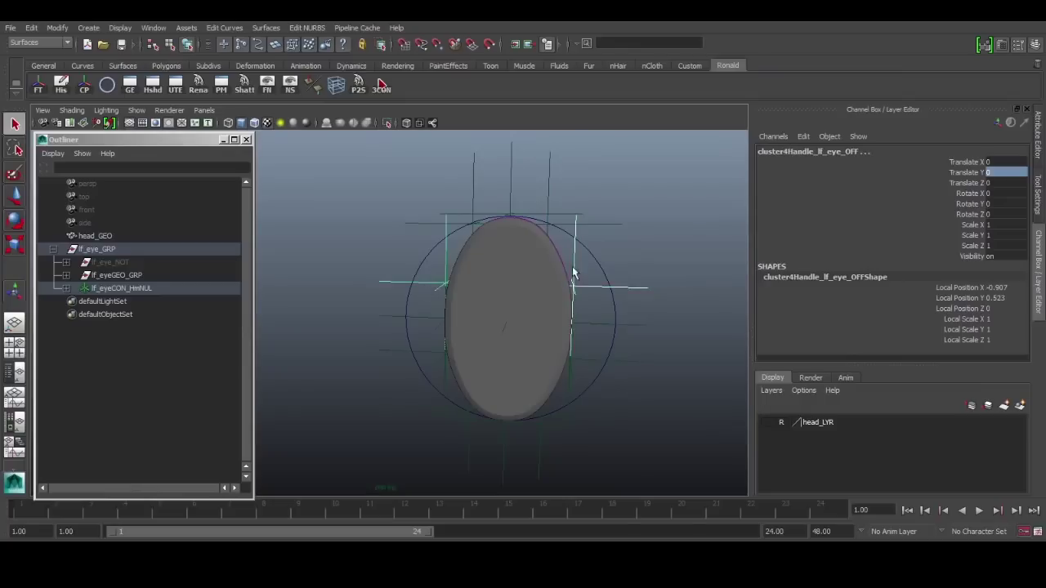
key("w")
middle_click_drag(621, 240, 619, 214)
left_click(994, 173)
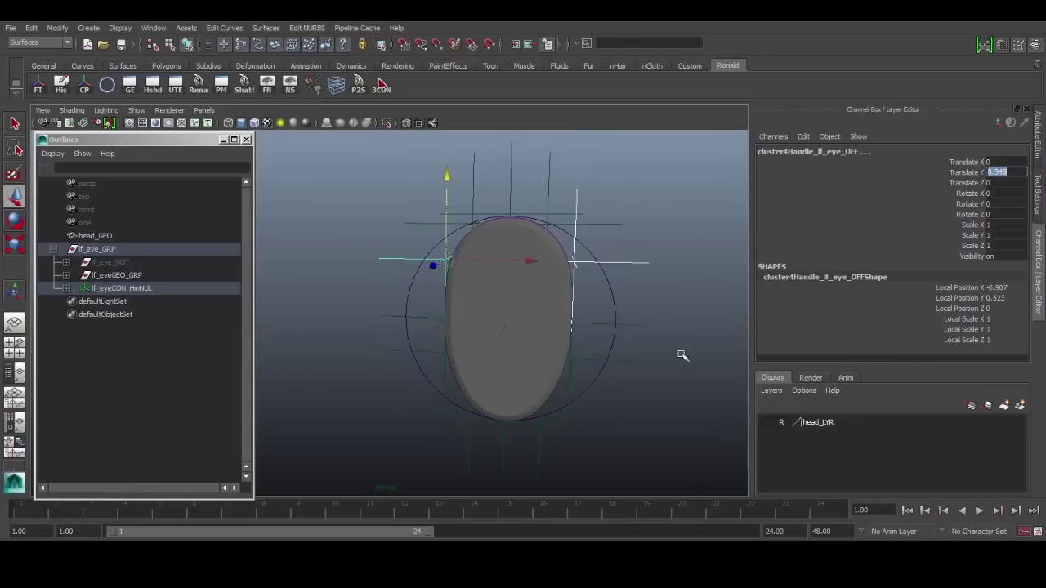
Step: Give the two lower side cluster offset handles the negative of the upper side pair's Translate Y value
left_click(623, 361)
left_click(410, 352, "shift")
left_click(1008, 172)
type("-")
key("Return")
left_click(709, 369)
right_click_drag(723, 369, 701, 376, "alt")
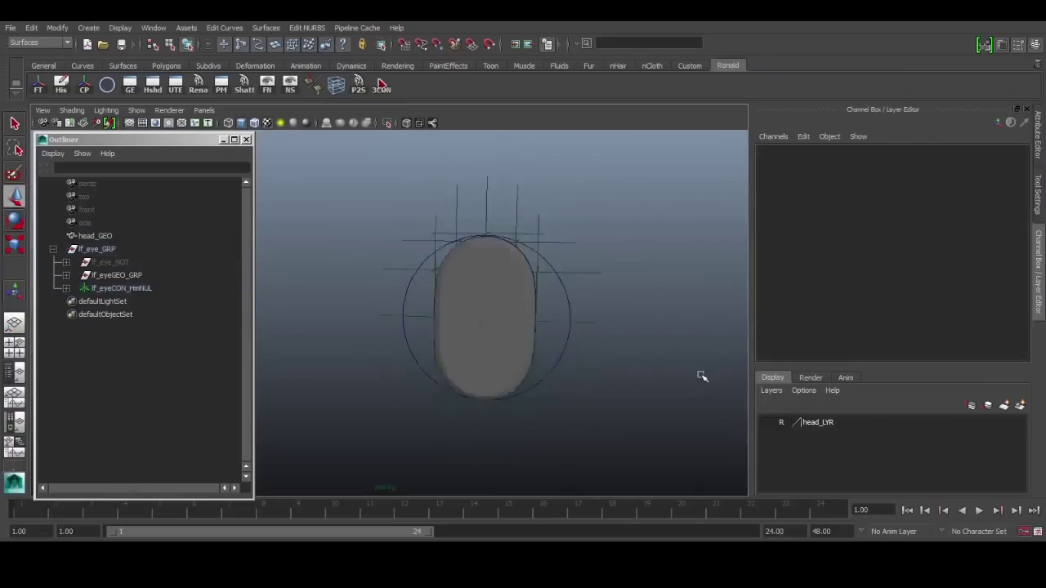
Step: Set the Translate X of cluster11Handle_lf_eye_OFF to -0.075
left_click_drag(607, 333, 575, 369, "alt")
left_click(584, 322)
key("w")
middle_click_drag(680, 283, 676, 283, "shift")
left_click(1011, 163)
type("-0.")
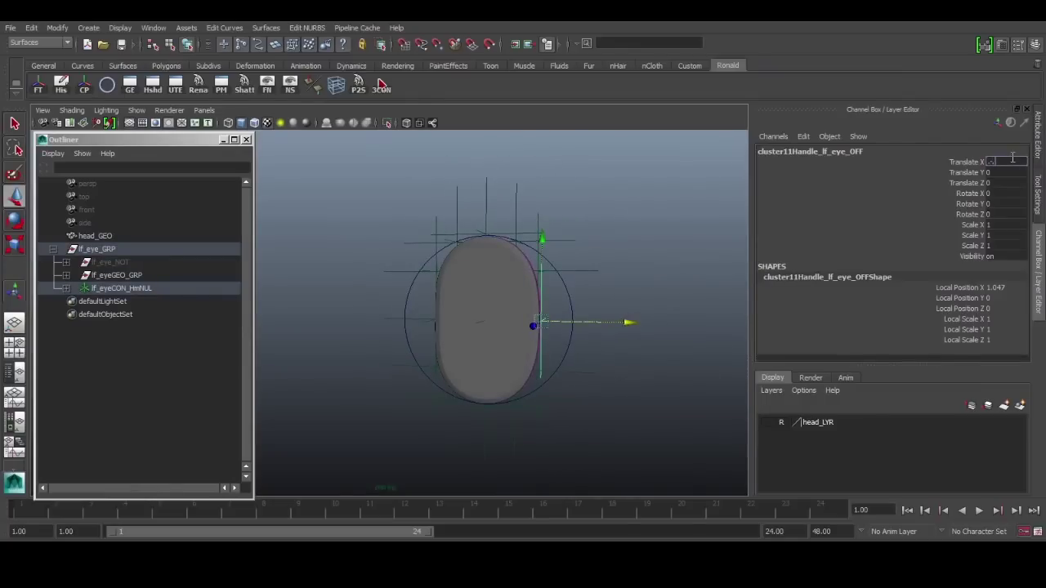
type("075")
key("Return")
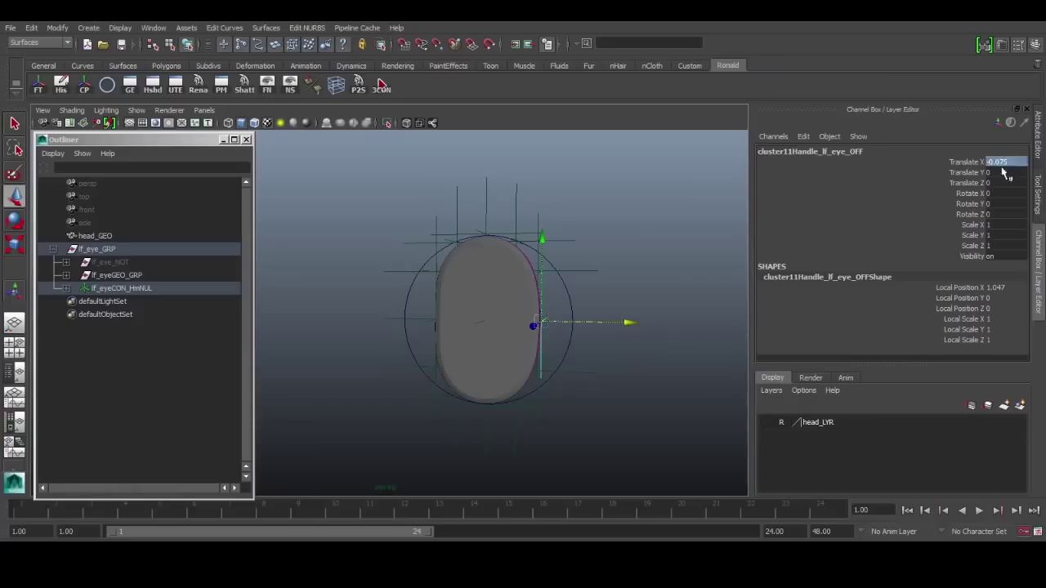
Step: Assign a new Blinn material to the left eye geometry lf_eye_GEO
left_click(724, 333)
left_click_drag(679, 351, 603, 357, "alt")
key("q")
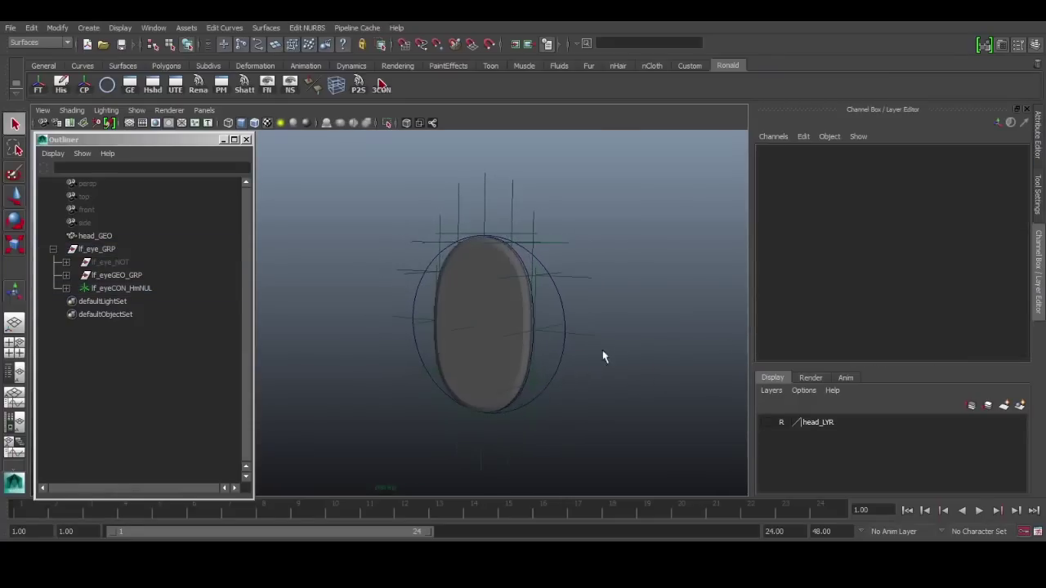
left_click(476, 307)
mouse_move(513, 303)
right_mouse_down()
mouse_move(527, 540)
mouse_move(609, 507)
mouse_move(637, 517)
mouse_move(623, 494)
right_mouse_up()
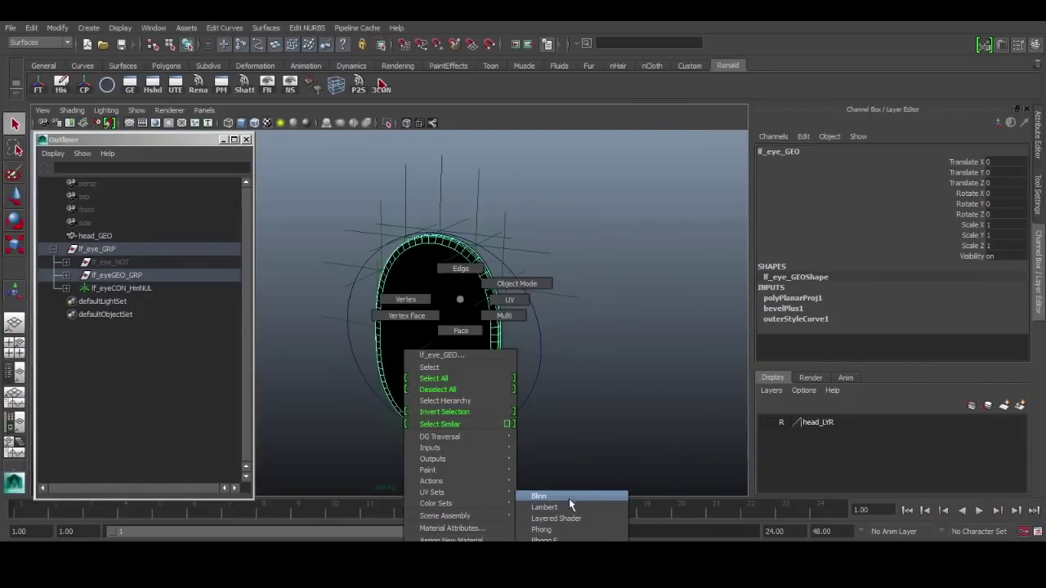
right_click_drag(569, 505, 567, 500)
Step: Rename the eye's new Blinn material to black_MAT
left_click(1024, 149)
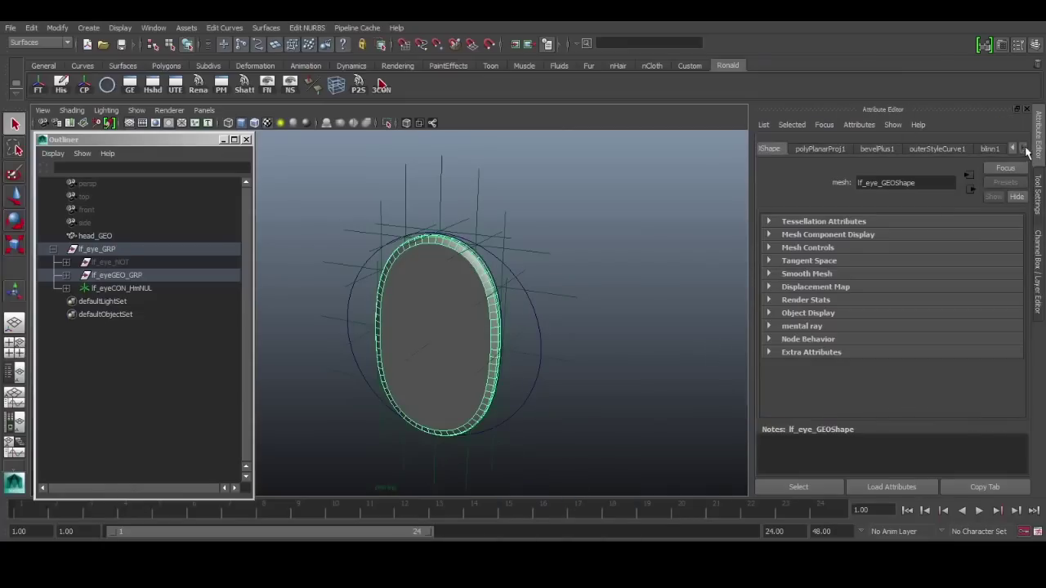
left_click(974, 148)
double_click(887, 182)
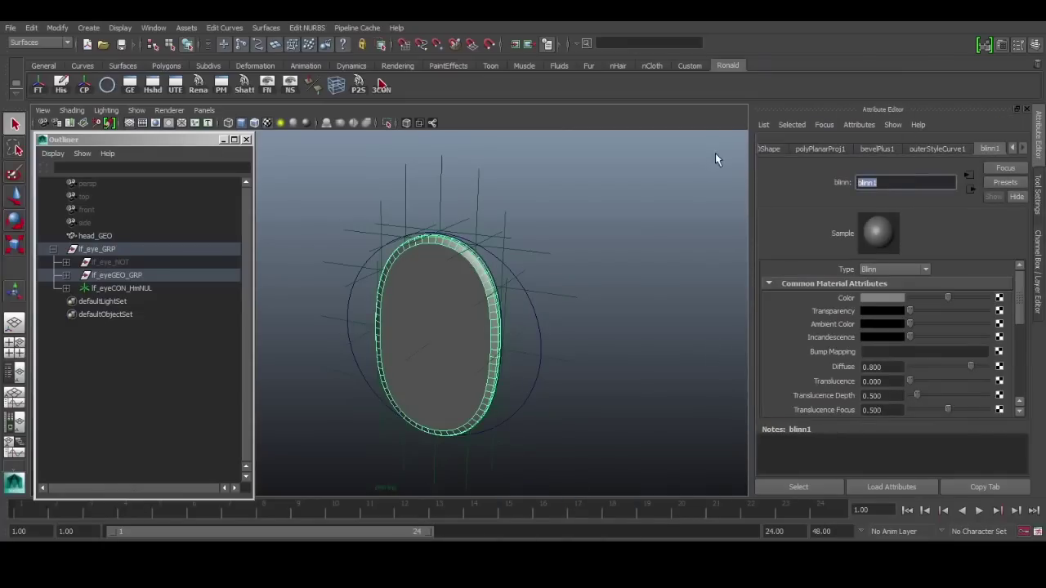
type("black_MAT")
key("Return")
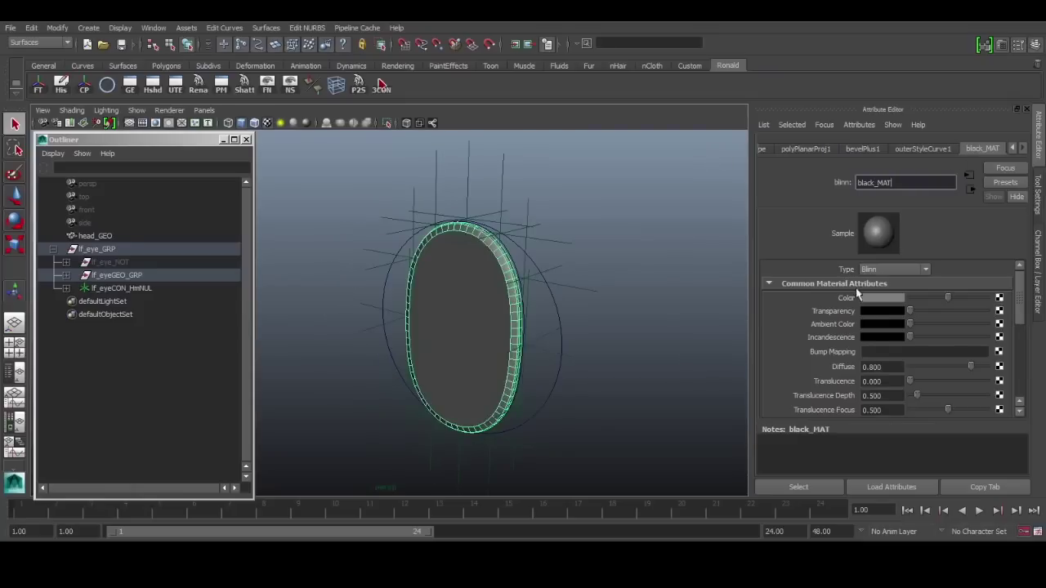
Step: Darken the Color of black_MAT to black
left_click_drag(948, 297, 903, 299)
scroll(816, 363, "down", 5)
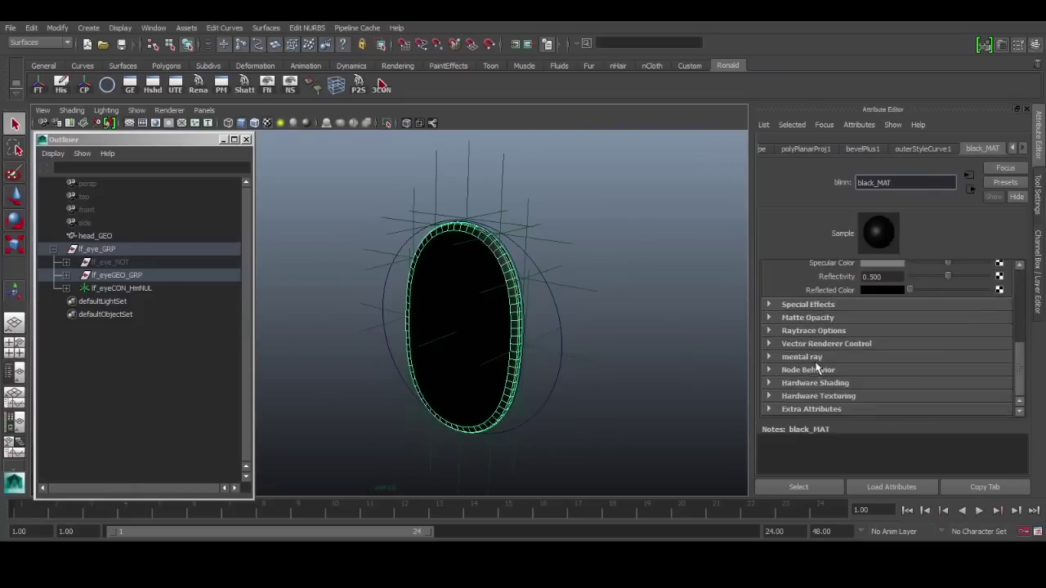
scroll(859, 329, "up", 2)
left_click(638, 320)
left_click_drag(637, 320, 616, 327, "alt")
left_click(579, 259)
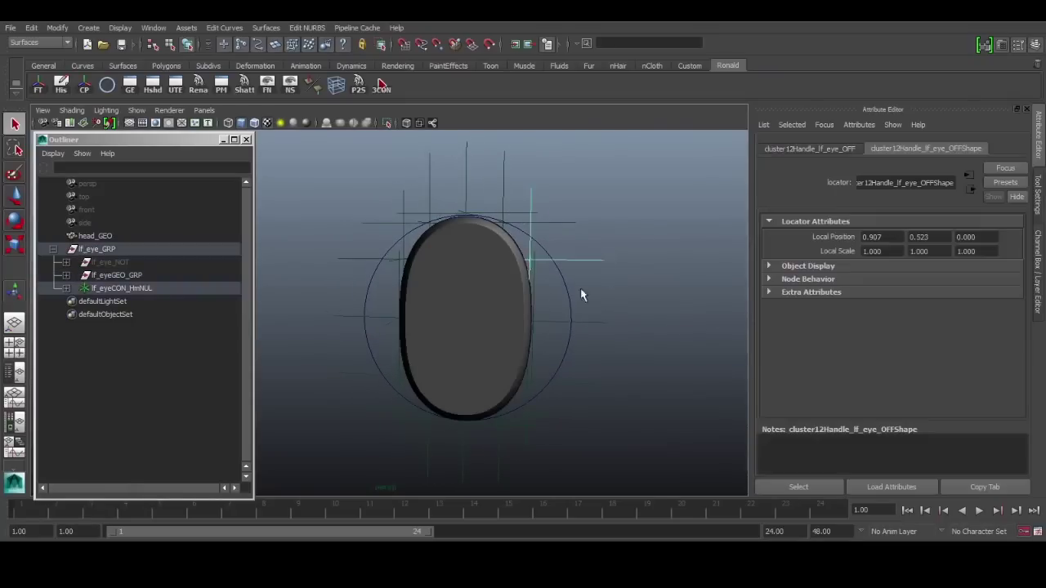
left_click_drag(581, 294, 597, 301, "alt")
key("w")
left_click_drag(526, 264, 531, 242, "alt")
left_click_drag(607, 269, 598, 268, "alt")
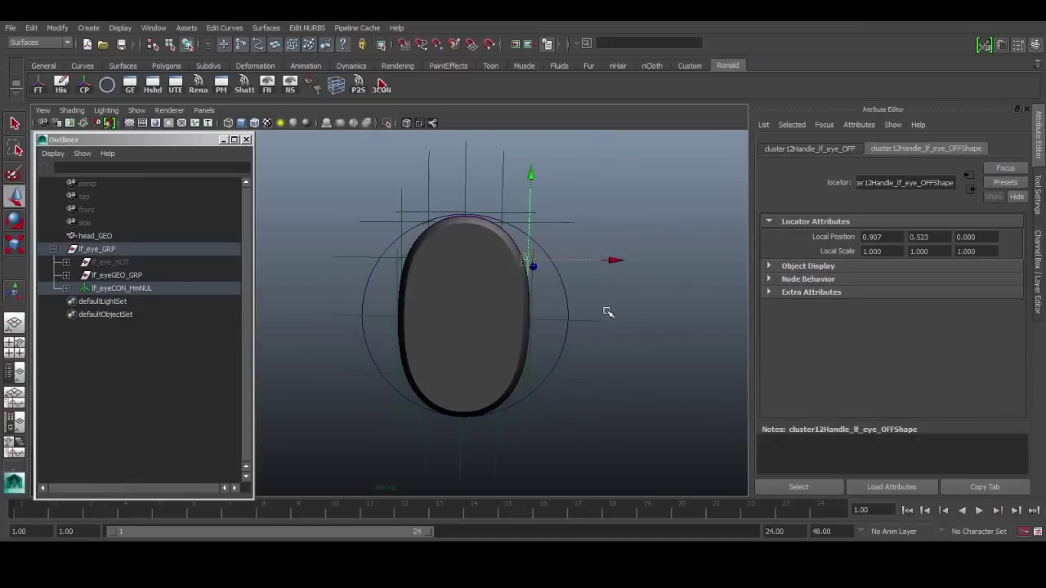
left_click_drag(607, 312, 580, 344)
left_click(611, 276)
left_click_drag(483, 282, 507, 291, "alt")
key("q")
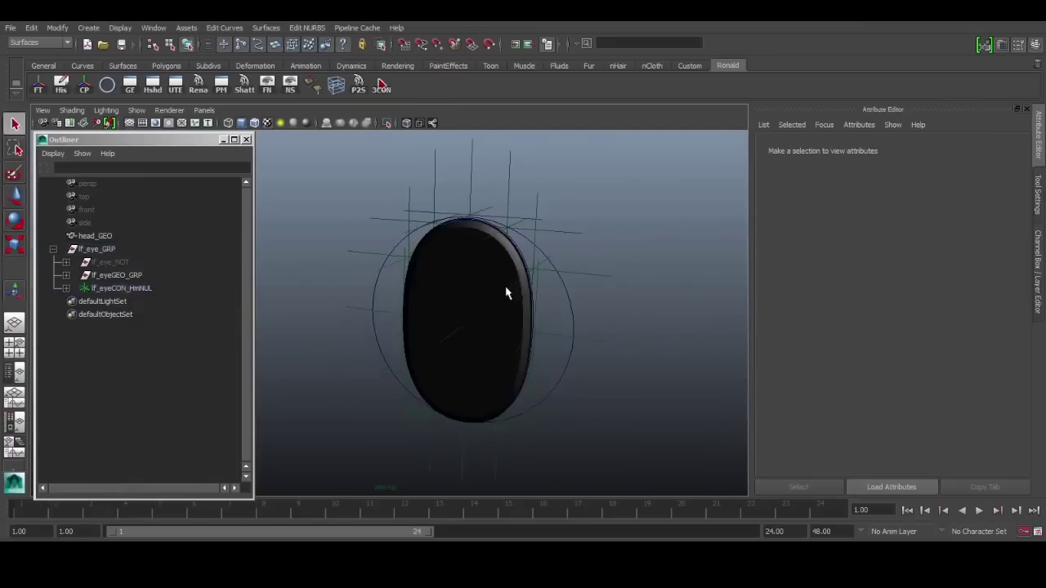
right_click_drag(503, 276, 551, 266)
left_click_drag(640, 263, 604, 285, "alt")
Step: On the lf_eye_CON control, set Off Visibility to 0 and Sdk Visibility to 1
left_click(568, 289)
key("ctrl+a")
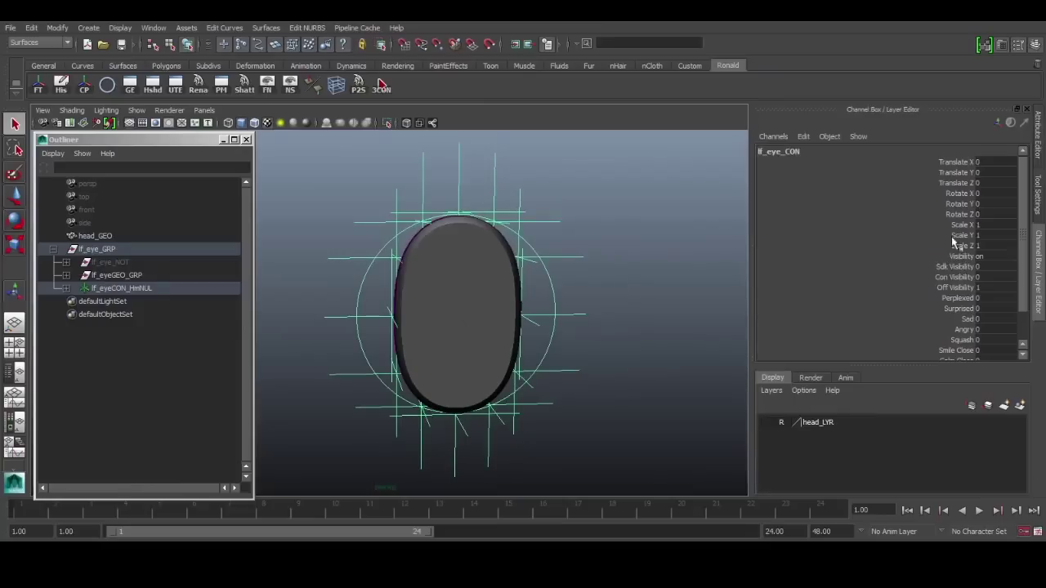
left_click(944, 268)
left_click(950, 288)
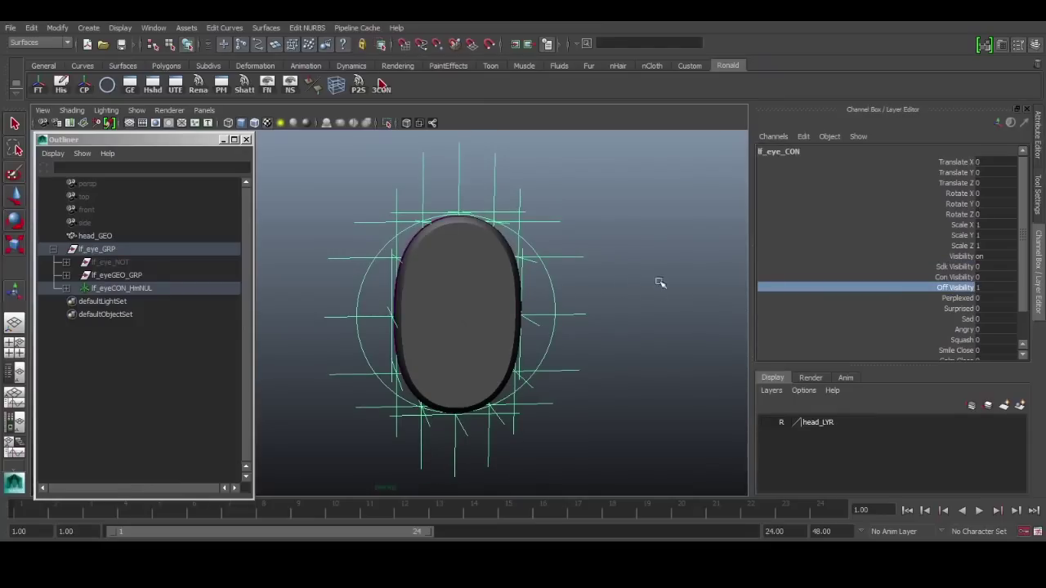
middle_click_drag(661, 283, 626, 297)
left_click(923, 277)
left_click(921, 266)
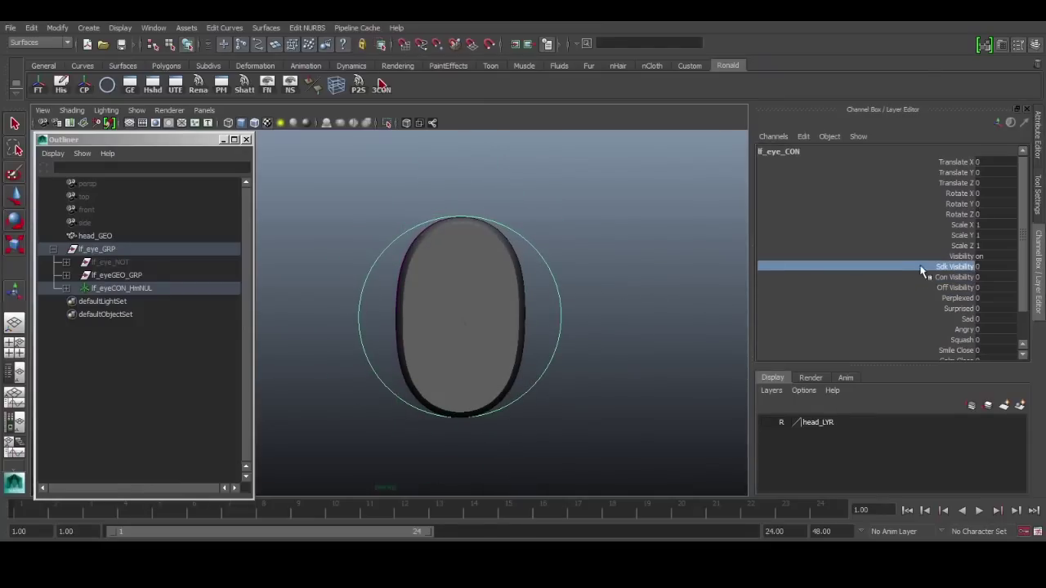
left_click_drag(629, 298, 497, 335, "alt")
Step: Reselect lf_eye_CON and examine its expression attributes from Perplexed to Calm Close
left_click(586, 311)
left_click(521, 258)
key("w")
left_click_drag(527, 282, 550, 302, "alt")
left_click(550, 302)
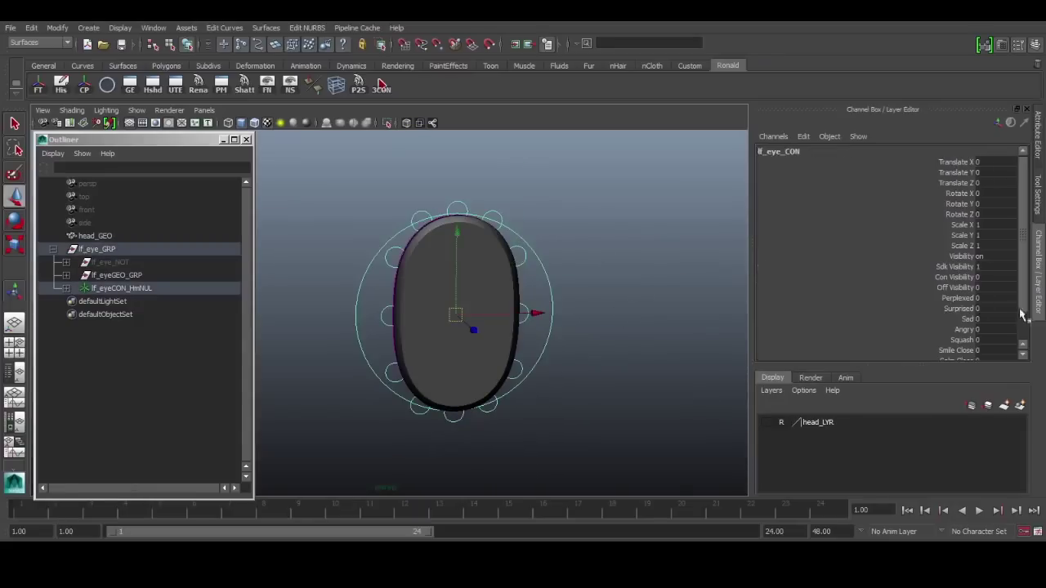
scroll(951, 259, "down", 2)
left_click(956, 241)
left_click(958, 262)
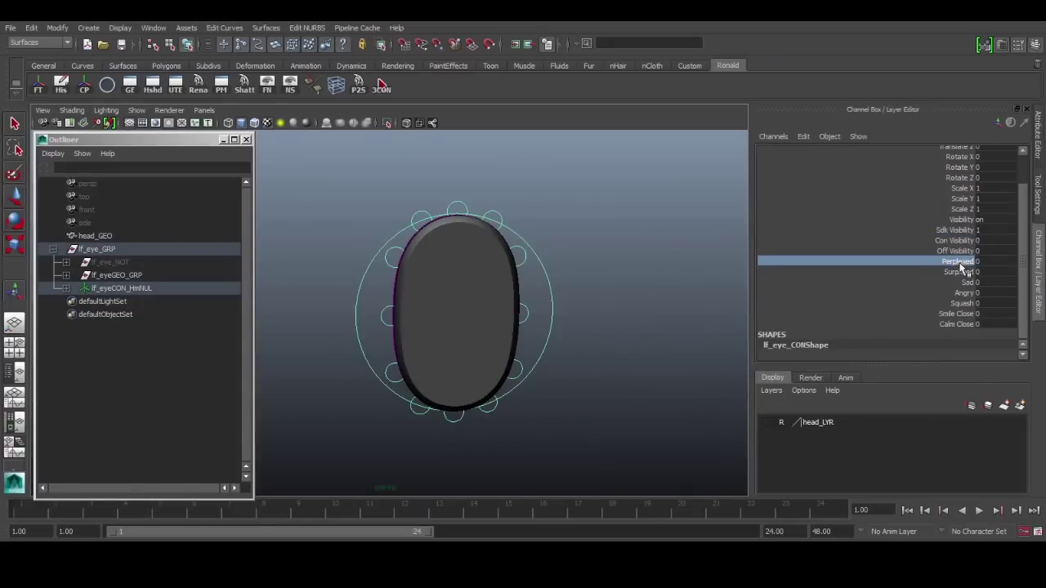
left_click(960, 322, "shift")
left_click(971, 281)
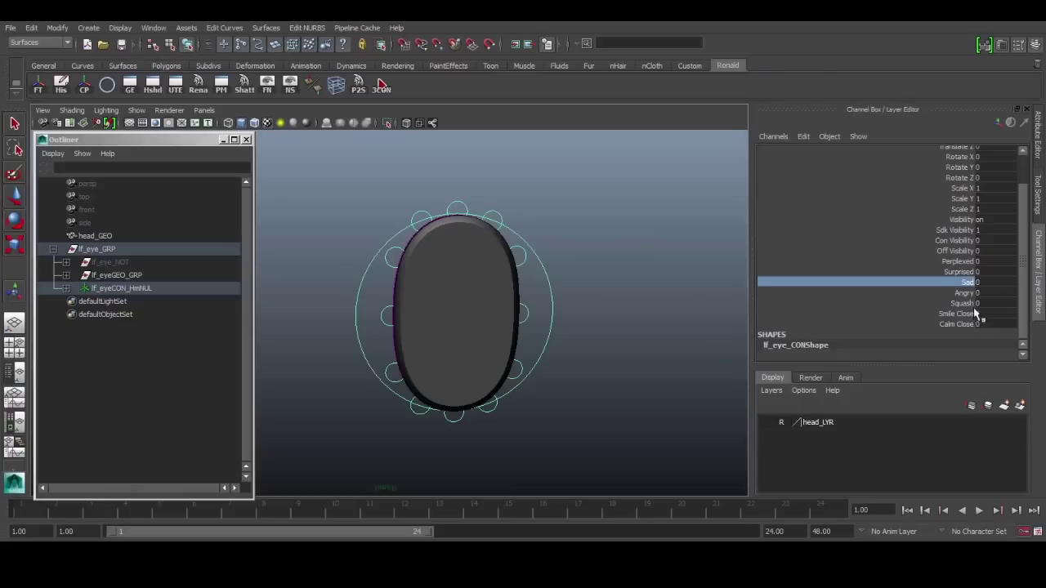
left_click(971, 314)
Step: Switch to the Animation menu set and open the Set Driven Key editor, placing it beside the eye
key("F2")
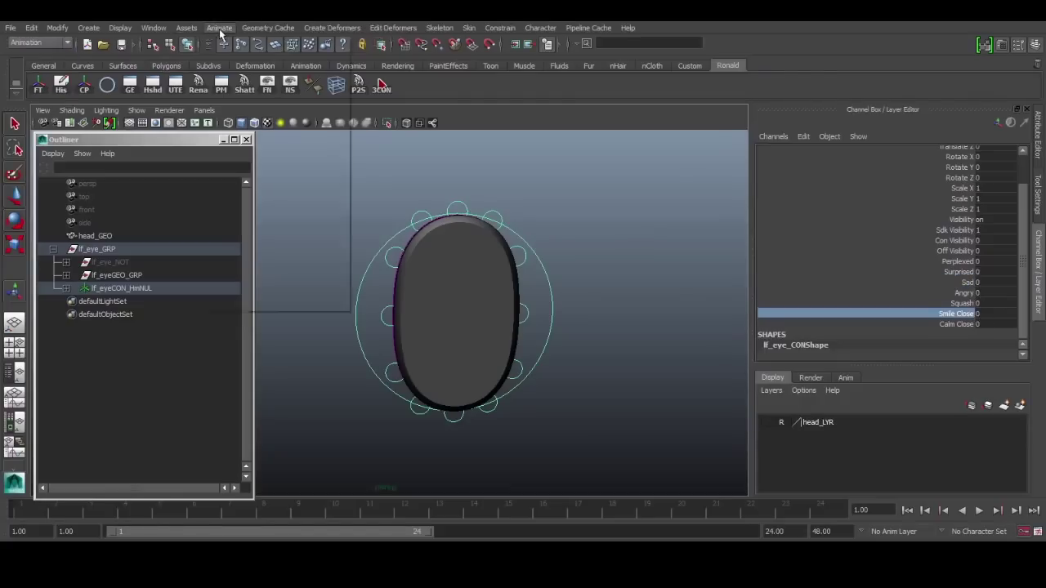
left_click(219, 28)
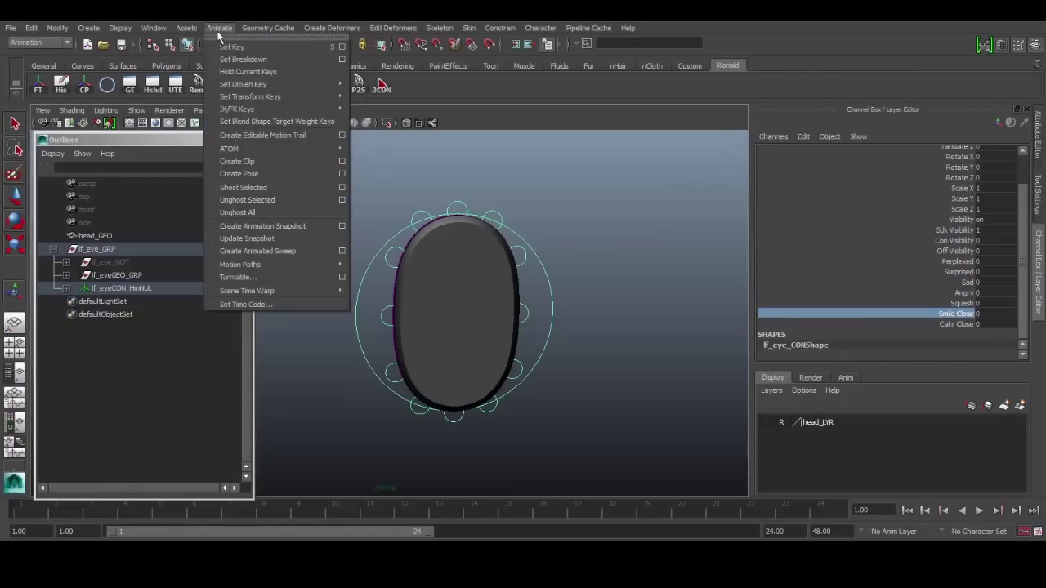
mouse_move(259, 87)
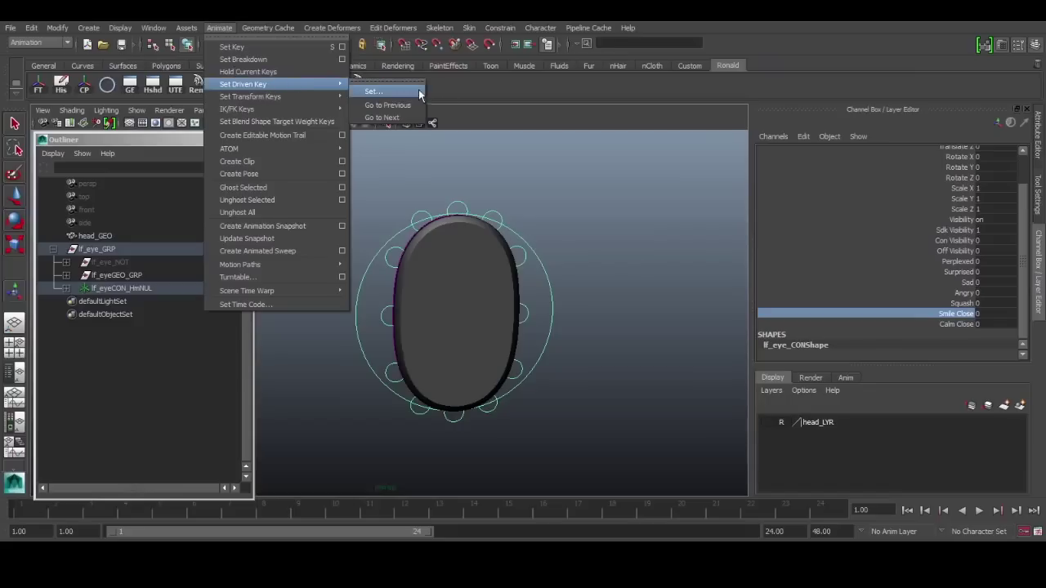
left_click(395, 90)
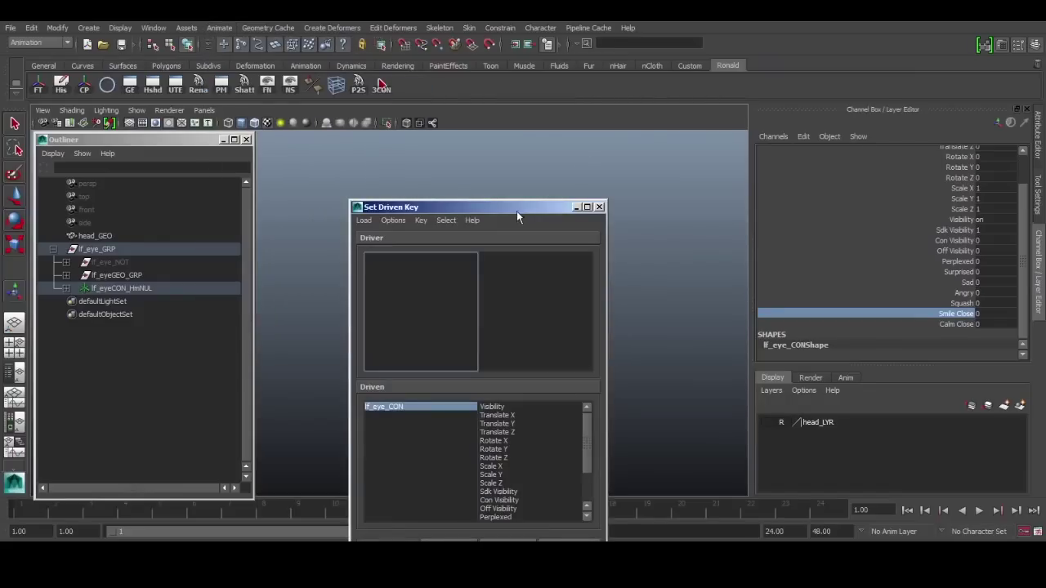
left_click_drag(517, 211, 764, 147)
left_click_drag(646, 144, 604, 126)
left_click_drag(468, 194, 433, 190, "alt")
left_click(578, 157)
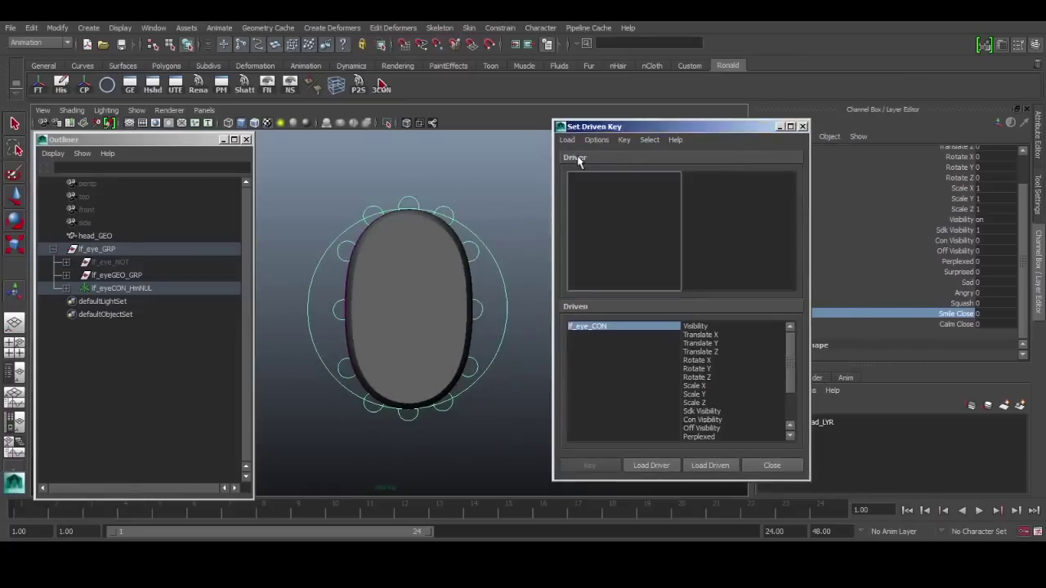
Step: Scrub the Smile Close attribute of lf_eye_CON to test its effect on the eye
mouse_move(431, 314)
left_mouse_down("alt")
mouse_move(416, 318)
mouse_move(436, 316)
left_mouse_up("alt")
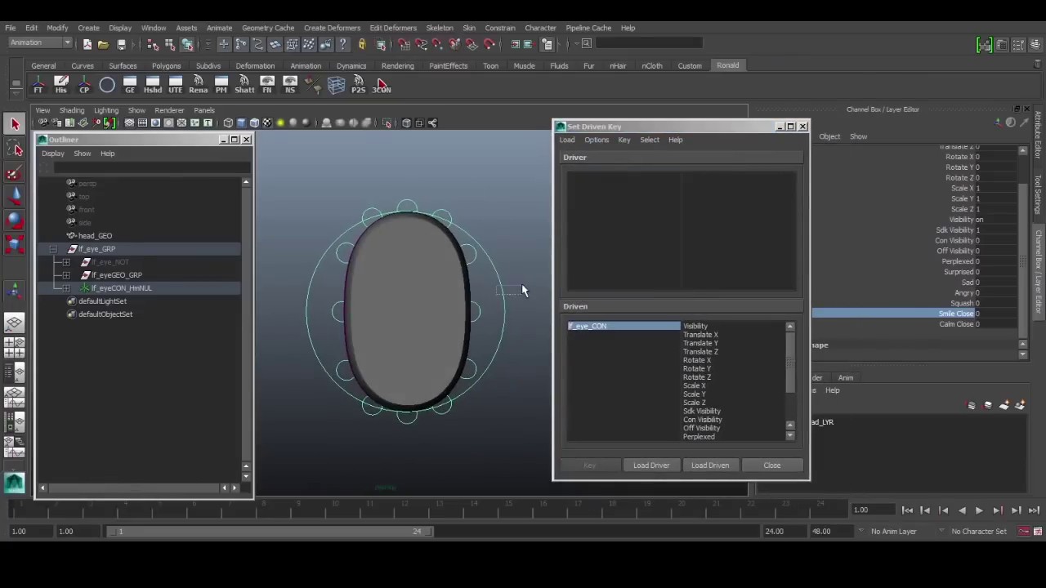
left_click_drag(521, 285, 507, 284)
left_click(504, 283)
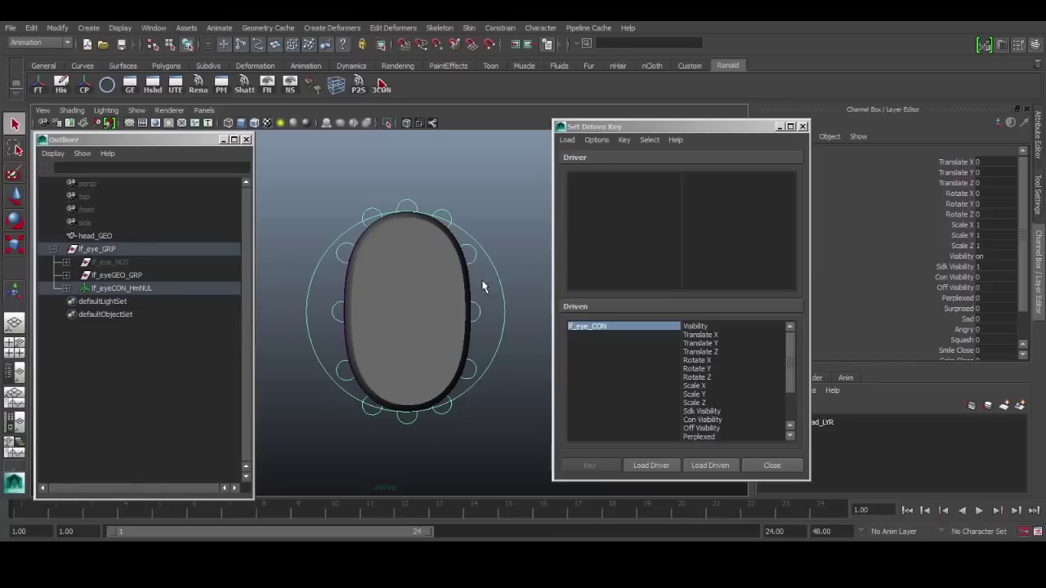
scroll(948, 288, "down", 1)
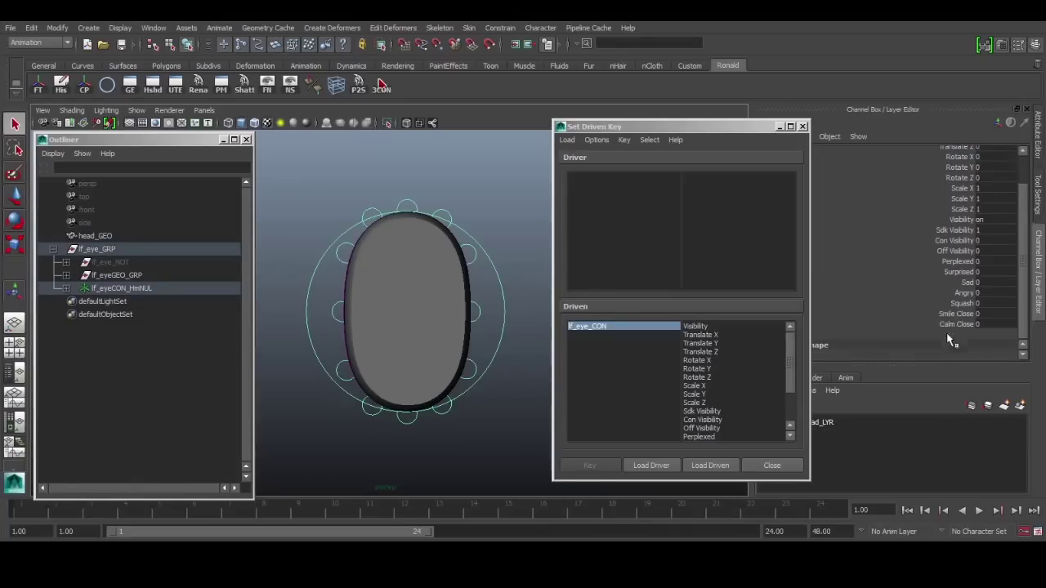
left_click(959, 282)
left_click(961, 314)
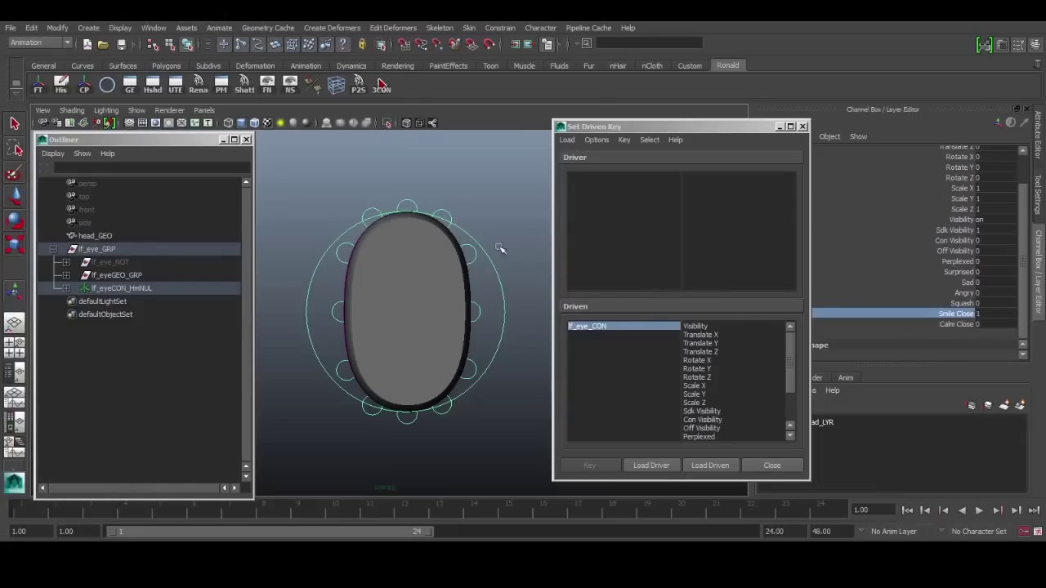
middle_click_drag(501, 249, 401, 260)
Step: Load lf_eye_CON as the driver for the driven keys
left_click_drag(480, 301, 530, 293)
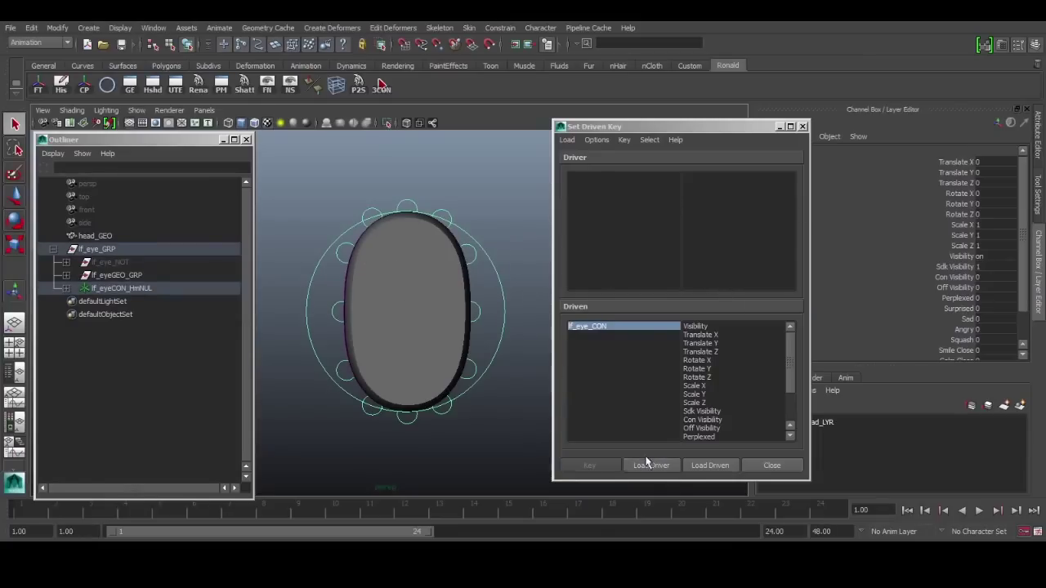
left_click(646, 466)
Step: Select all twelve cluster SDK controls around the eye and load them as the driven objects
left_click_drag(474, 252, 442, 265, "alt")
right_click_drag(473, 272, 419, 281, "alt")
left_click_drag(507, 279, 512, 254, "alt")
left_click(512, 254)
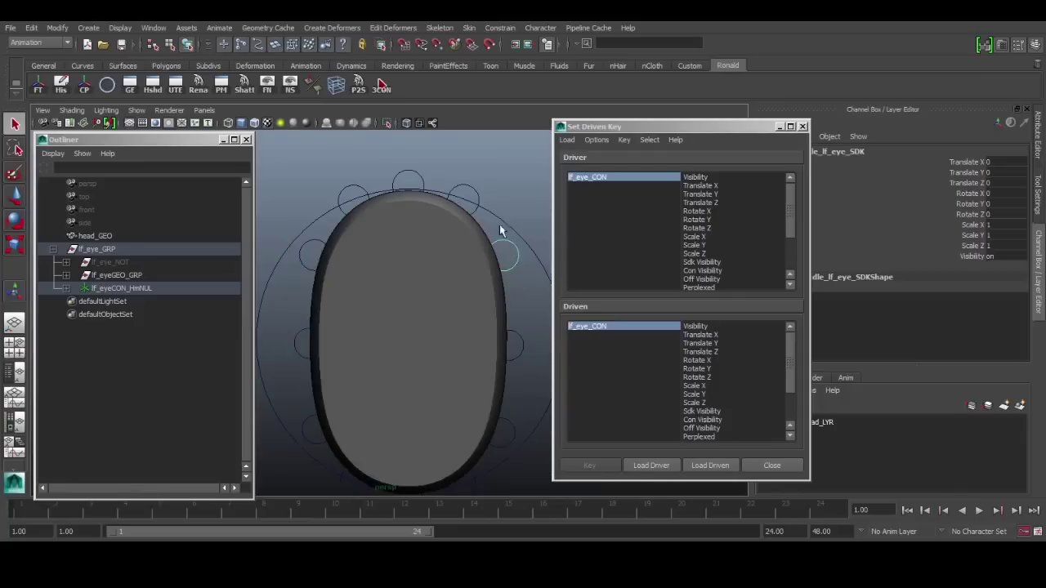
left_click(470, 193, "shift")
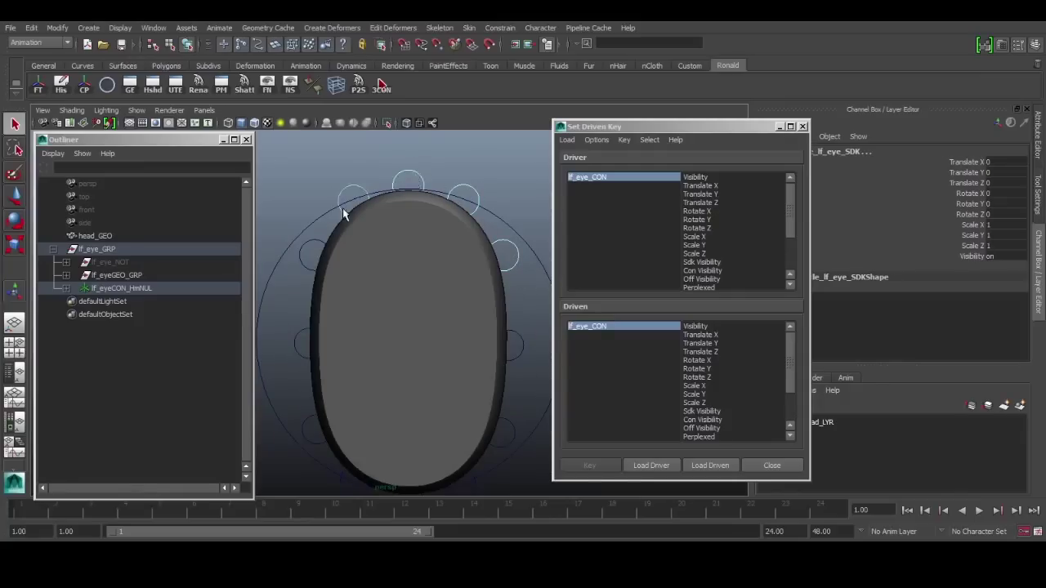
middle_click_drag(342, 209, 347, 170, "alt")
left_click_drag(291, 299, 333, 390, "shift")
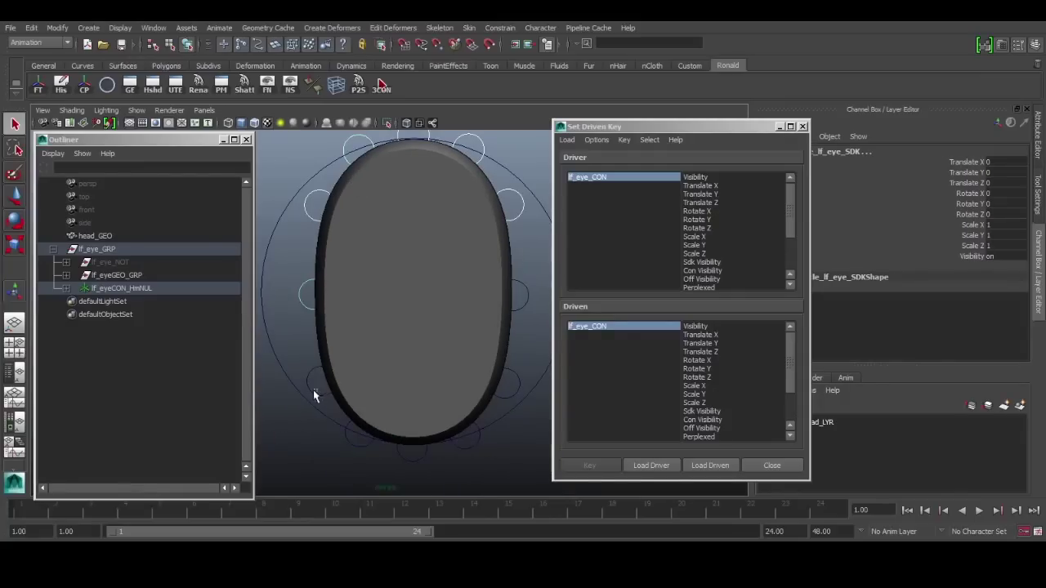
left_click(362, 443, "shift")
left_click(419, 458, "shift")
left_click(475, 445, "shift")
left_click(514, 389, "shift")
key("f")
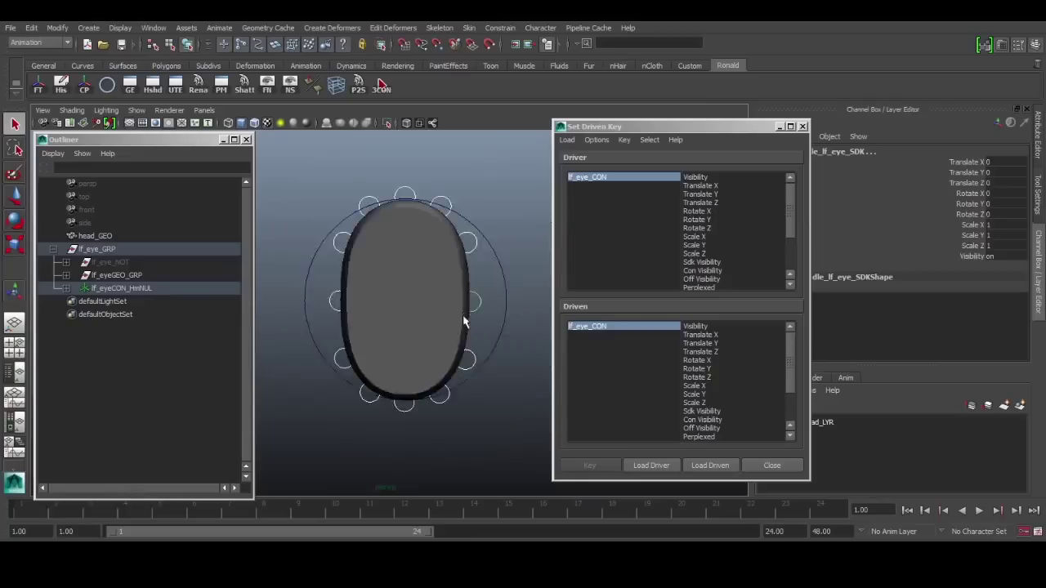
left_click(715, 463)
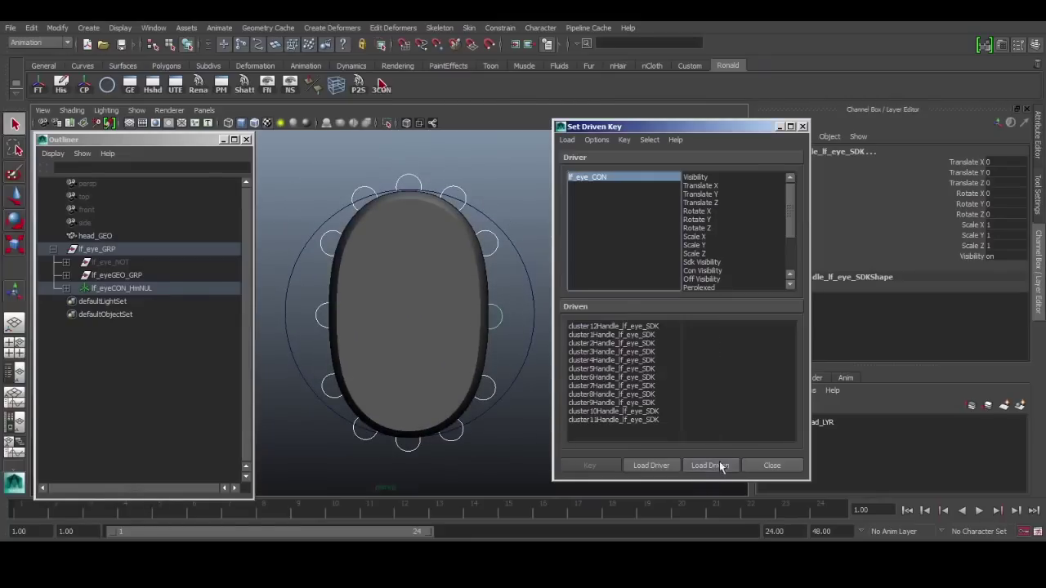
Step: Choose Translate X, Y and Z on all twelve driven SDK handles, with Perplexed as the driver attribute
left_click(651, 326)
left_click(641, 420, "shift")
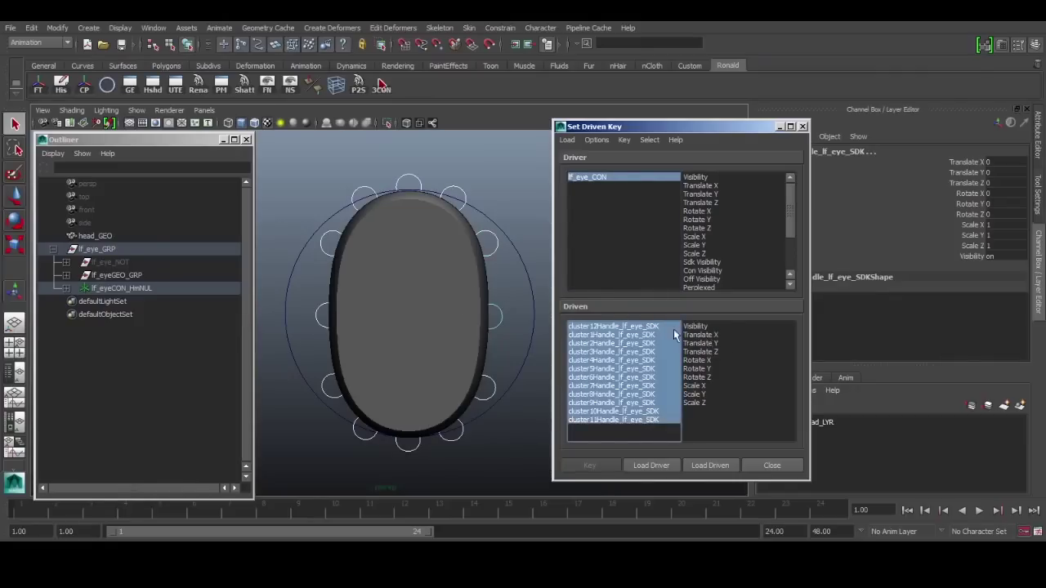
left_click_drag(717, 334, 714, 352)
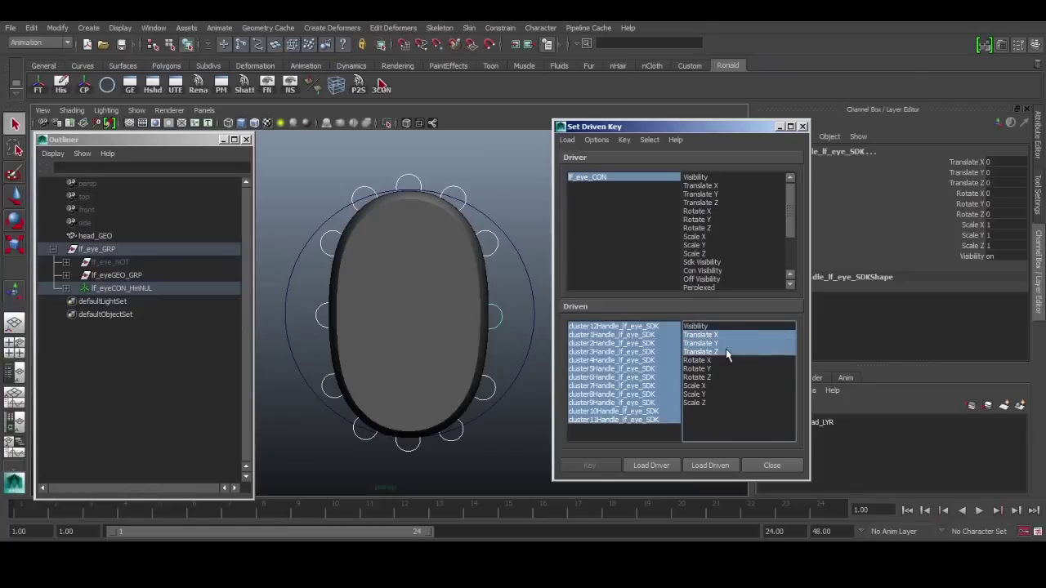
scroll(723, 274, "down", 3)
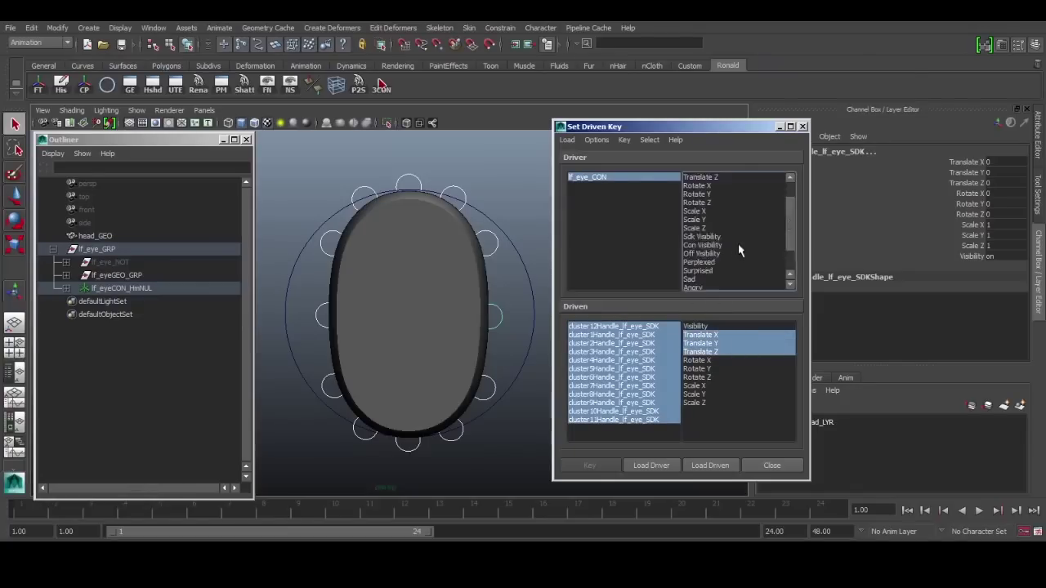
left_click(728, 272)
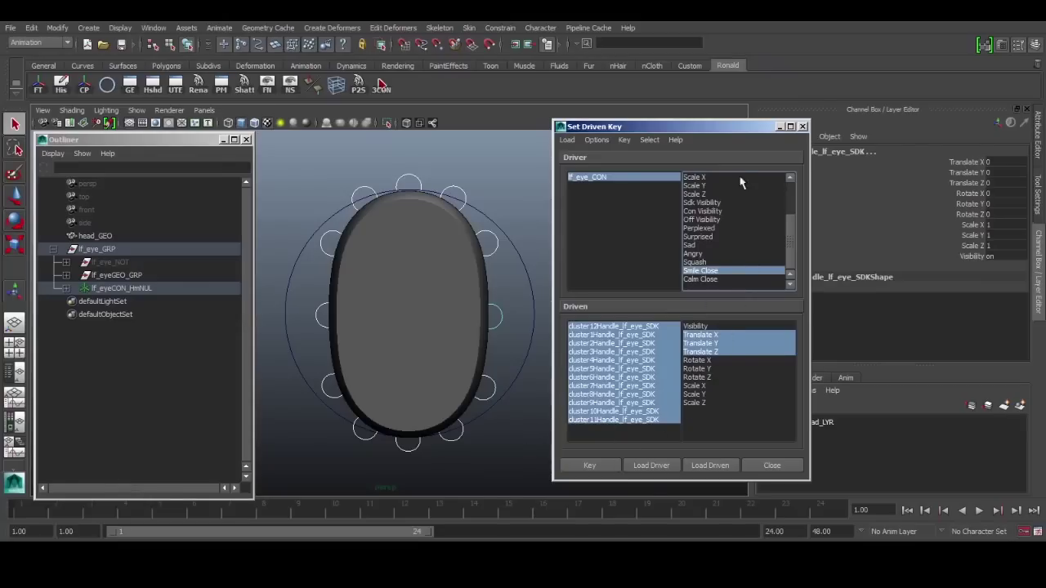
left_click(713, 230)
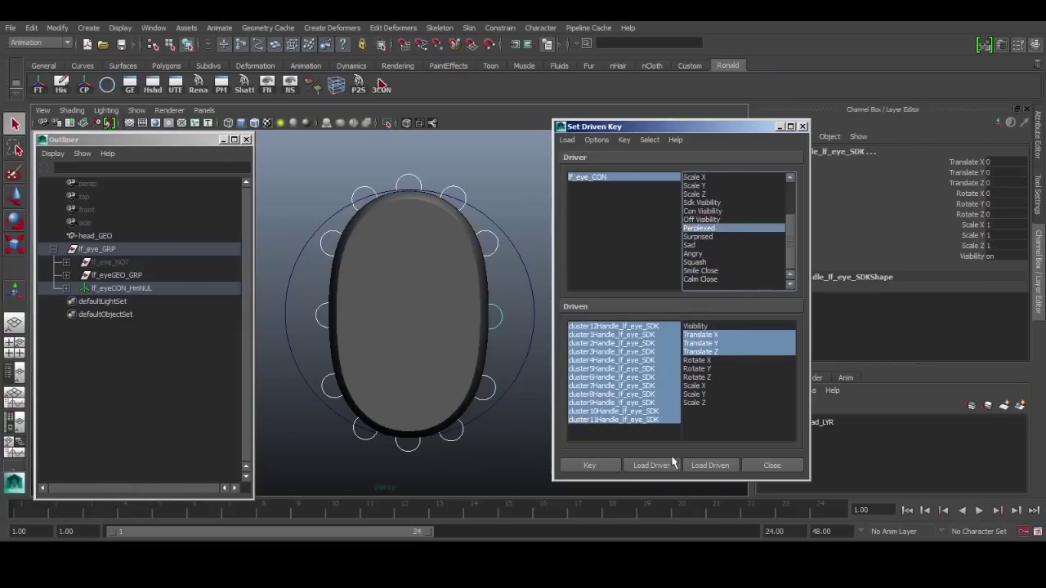
Step: Key the neutral translation of all driven handles against the Perplexed, Surprised, Sad, Angry and remaining expression attributes through Calm Close
left_click(589, 465)
left_click(713, 246)
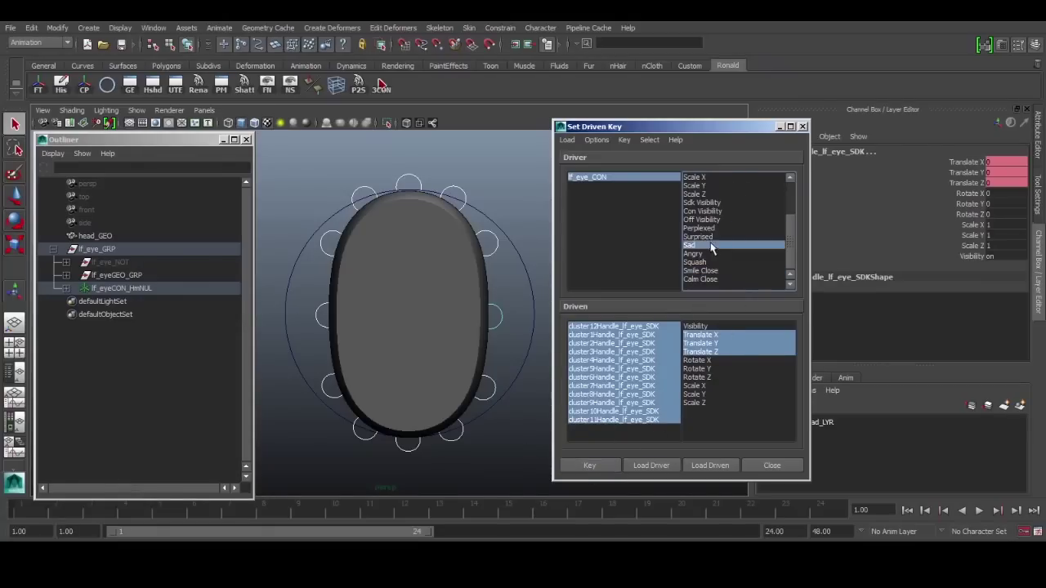
left_click(709, 237)
left_click(589, 465)
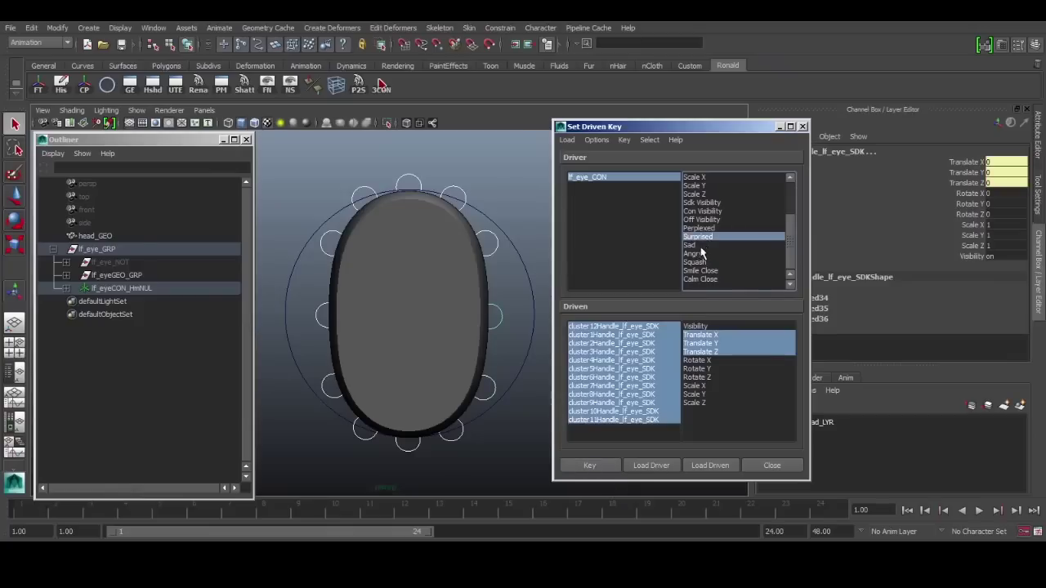
left_click(701, 245)
left_click(693, 253)
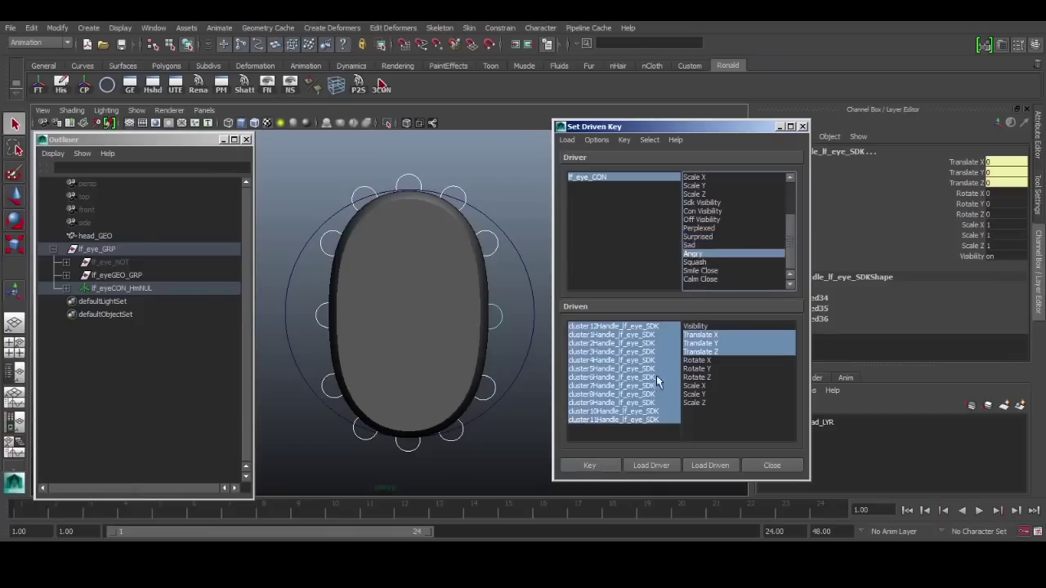
left_click(589, 465)
left_click(700, 279)
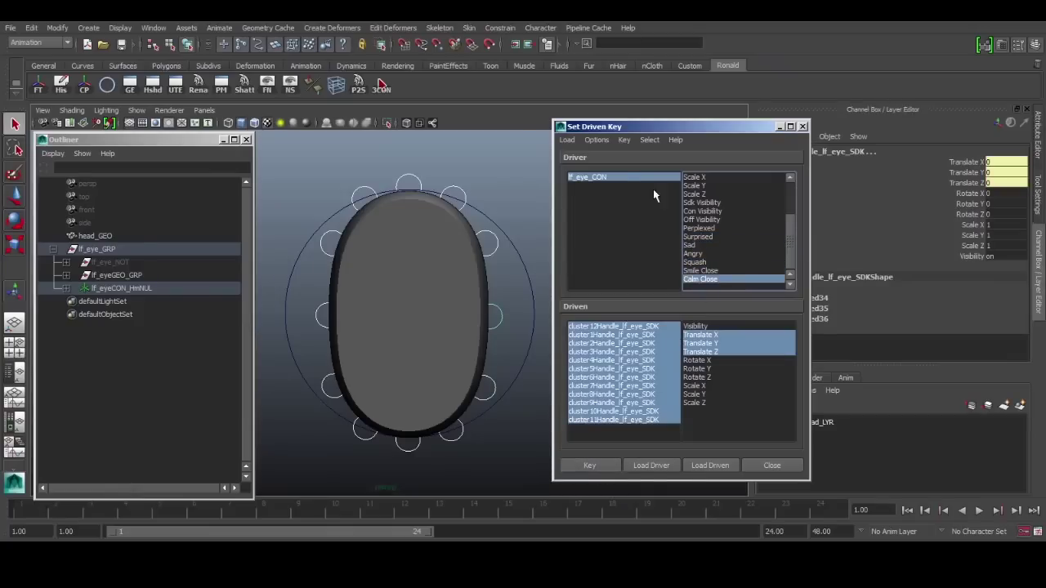
Step: Select the lf_eye_CON driver and set its Smile Close attribute to 1
left_click(619, 180)
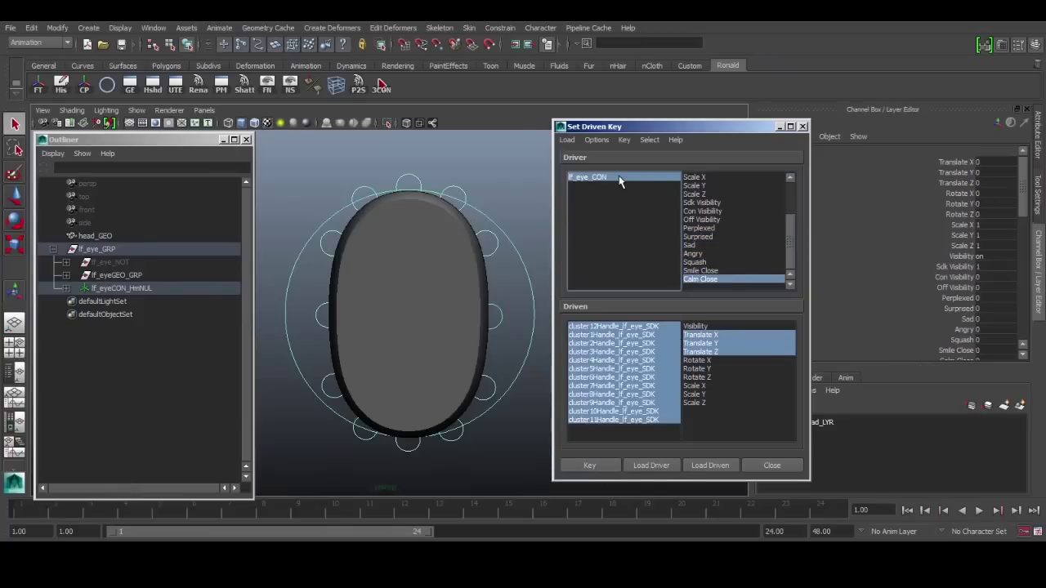
scroll(941, 287, "down", 3)
left_click(944, 282)
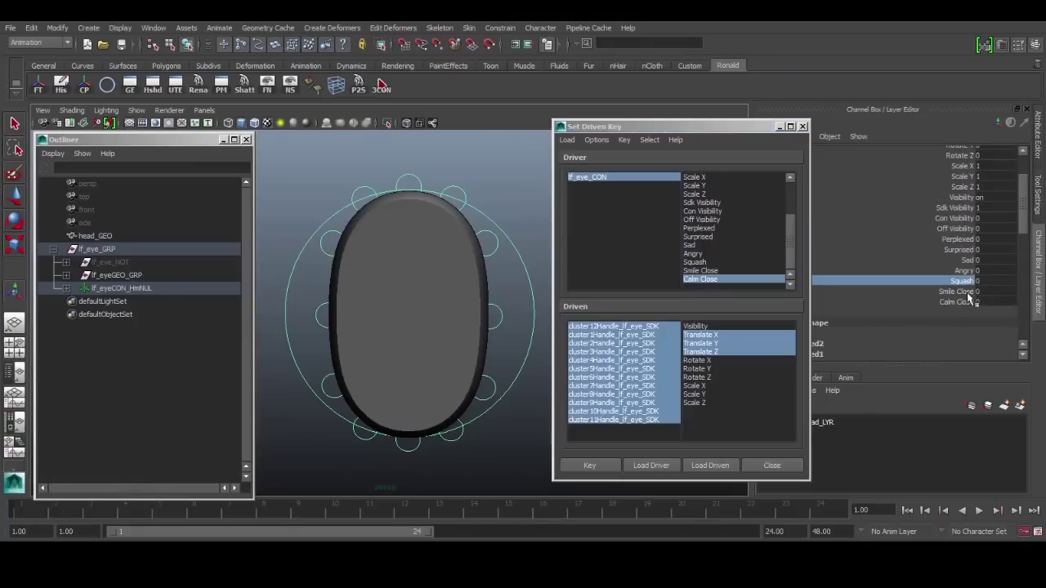
left_click(968, 292)
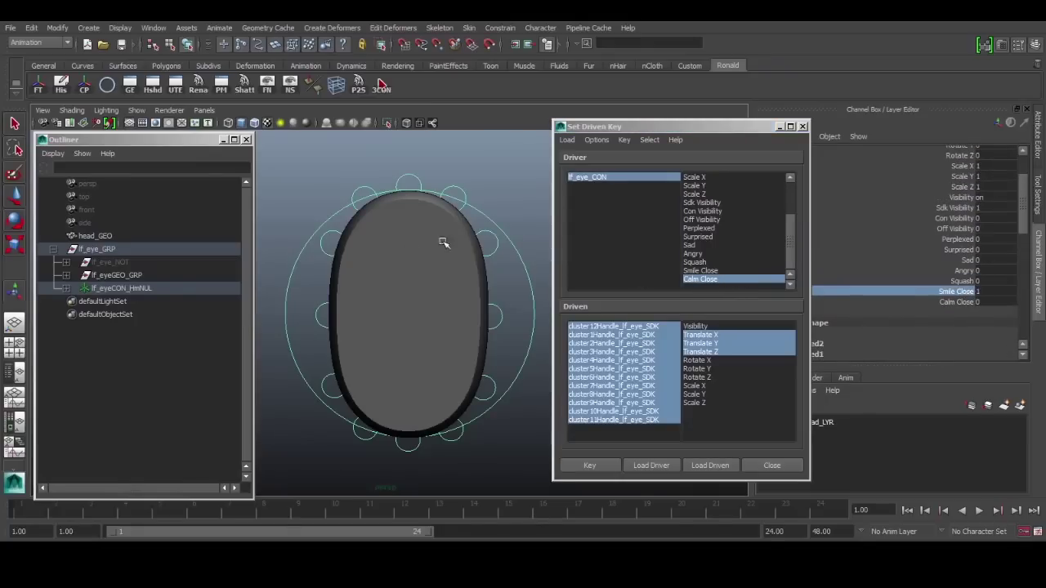
Step: Lower the upper cluster handles to pull down the eye's top edge, moving the right side handle about -0.518 in Translate Y
left_click(493, 247)
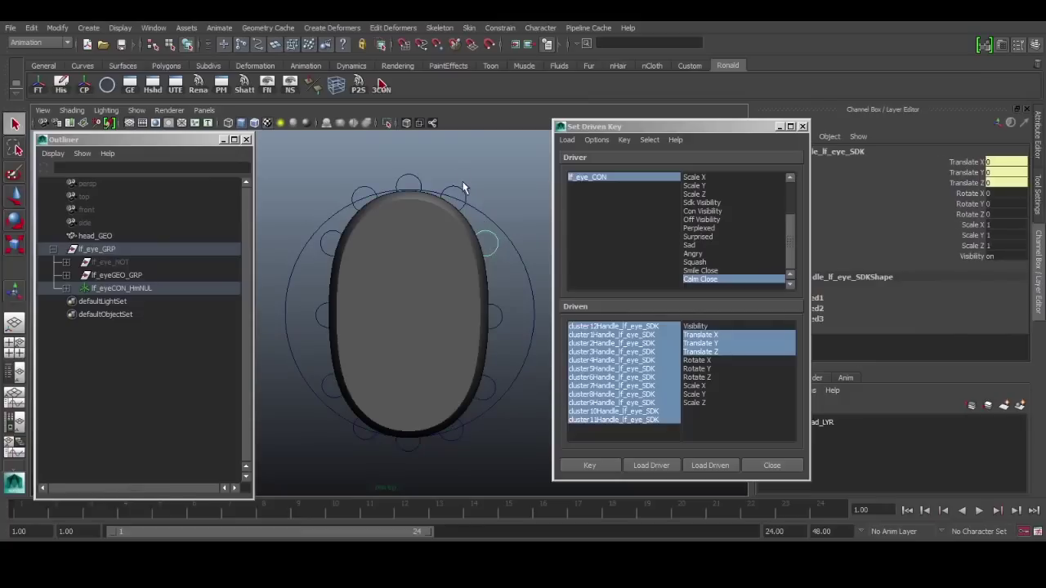
left_click(461, 189)
key("w")
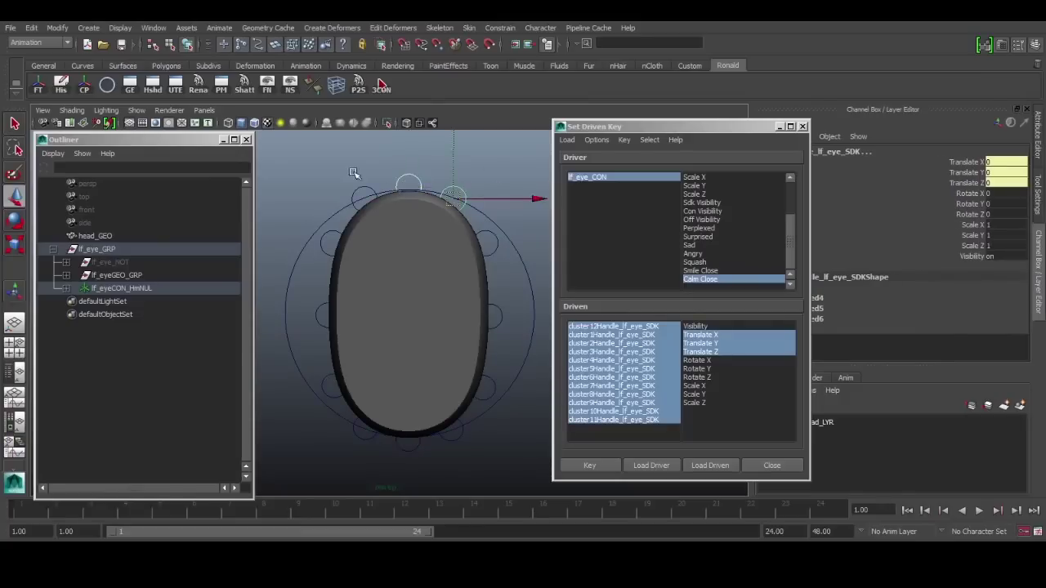
left_click_drag(354, 172, 369, 196, "shift")
left_click_drag(367, 147, 367, 227)
left_click_drag(514, 232, 462, 241)
left_click_drag(488, 175, 506, 219)
left_click_drag(353, 232, 334, 238)
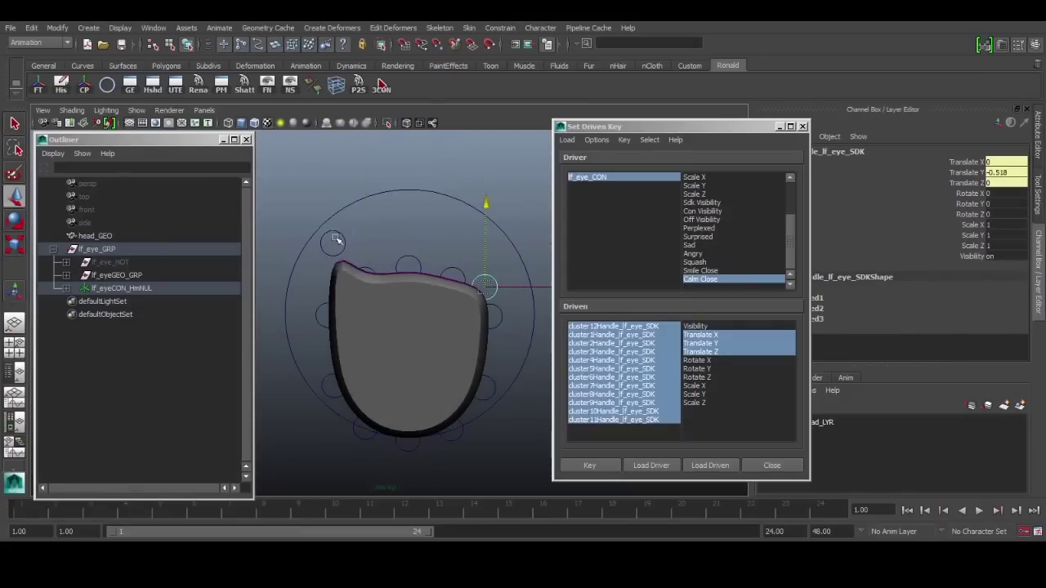
left_click(336, 238)
left_click_drag(333, 161, 332, 210)
Step: Raise the lower cluster handles in wireframe display to narrow the eye, moving the left side handle about 0.536 in Translate Y
left_click_drag(457, 447, 352, 439)
left_click_drag(452, 347, 481, 246)
left_click(483, 398)
key("4")
left_click(332, 393)
left_click_drag(333, 296, 335, 249)
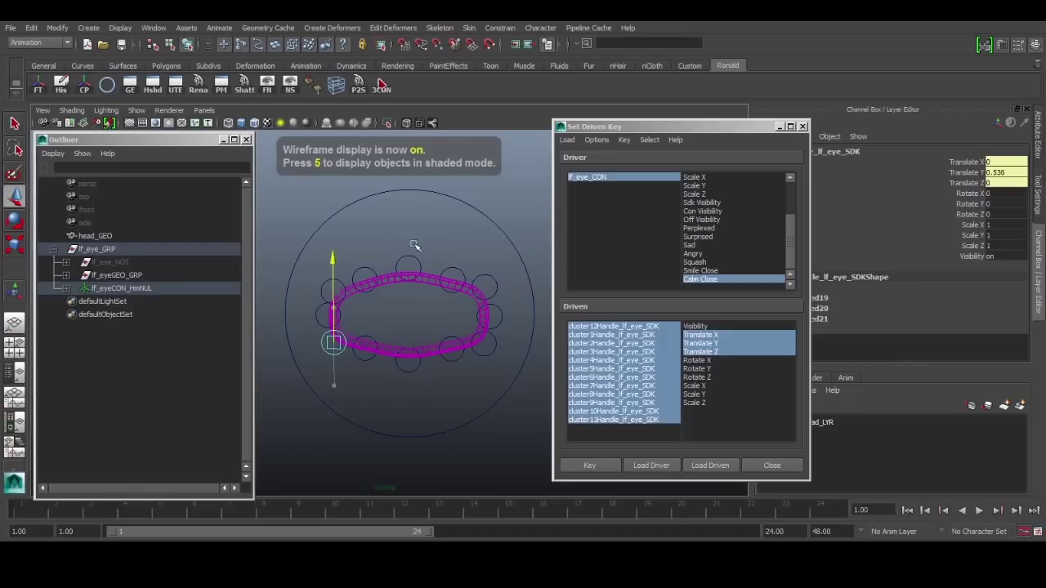
Step: Raise the bottom centre handle and its right neighbour to arch the eye's lower edge upward
left_click(406, 376)
left_click_drag(410, 277, 411, 231)
left_click(446, 361)
left_click_drag(454, 264, 490, 233)
Step: Reshape the eye's corners, moving the lower right handle to about 0.212 in X and 0.538 in Y and nudging the upper left handle
left_click(482, 274)
left_click(501, 319)
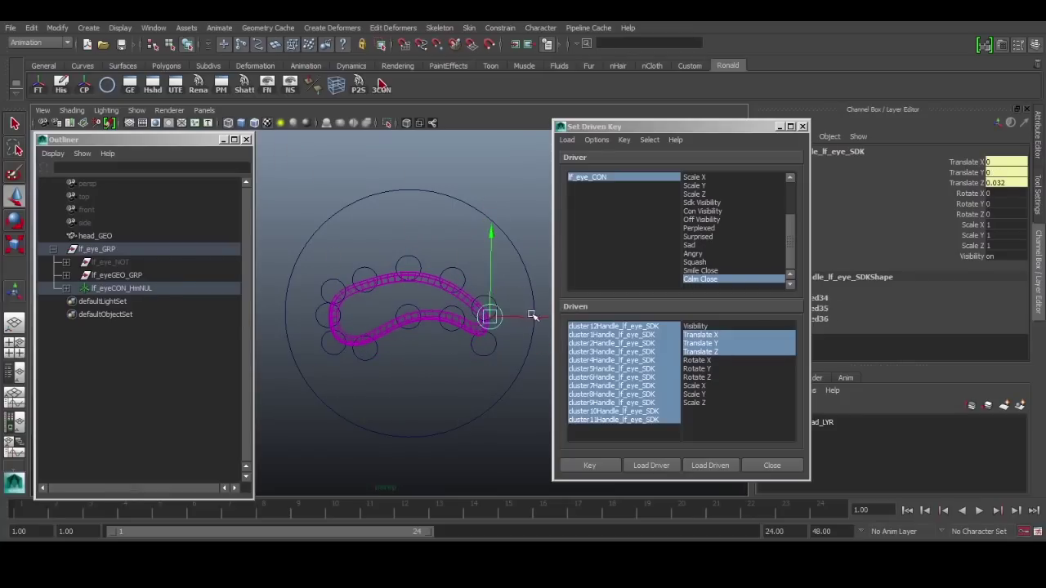
left_click(484, 344)
mouse_move(540, 377)
middle_mouse_down("alt")
mouse_move(528, 380)
mouse_move(543, 375)
middle_mouse_up("alt")
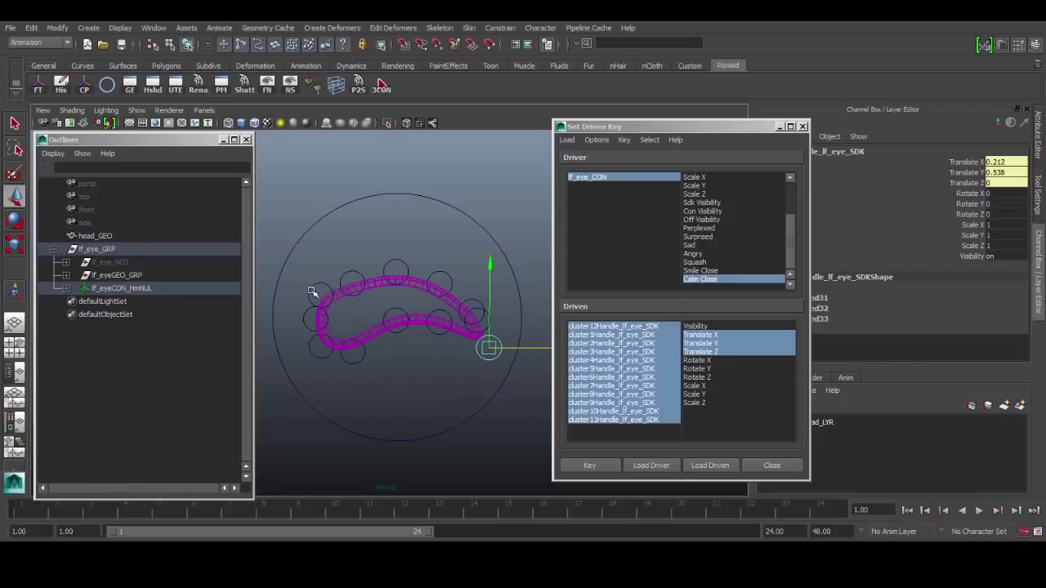
left_click(312, 291)
left_click_drag(406, 295, 413, 298)
left_click_drag(327, 212, 326, 216)
left_click(521, 266)
middle_click_drag(470, 245, 487, 225, "alt")
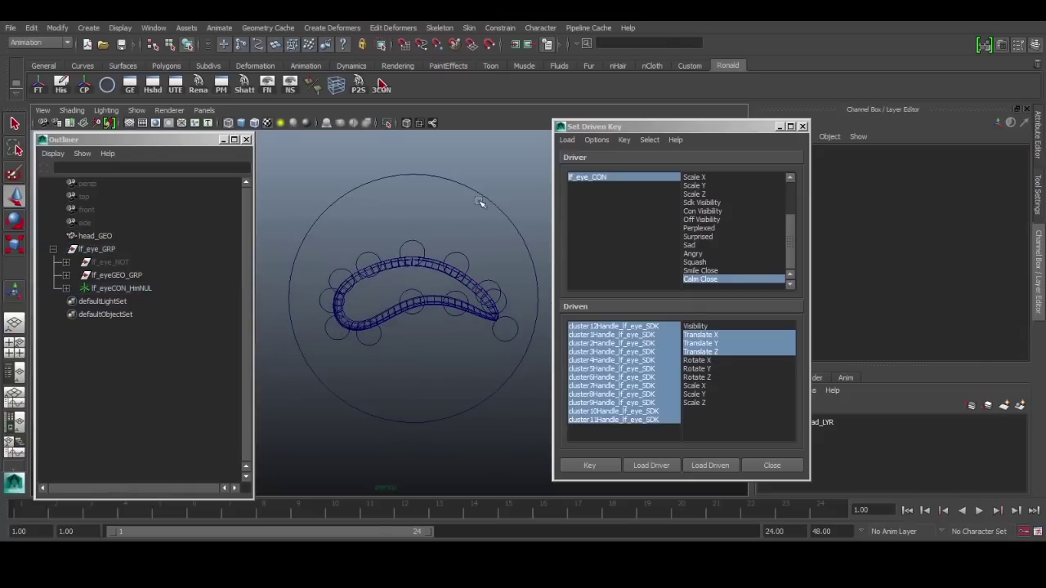
Step: Try to key the curved closed-eye pose on the driven handles with lf_eye_CON's Smile Close at 1
left_click(480, 200)
scroll(928, 286, "down", 3)
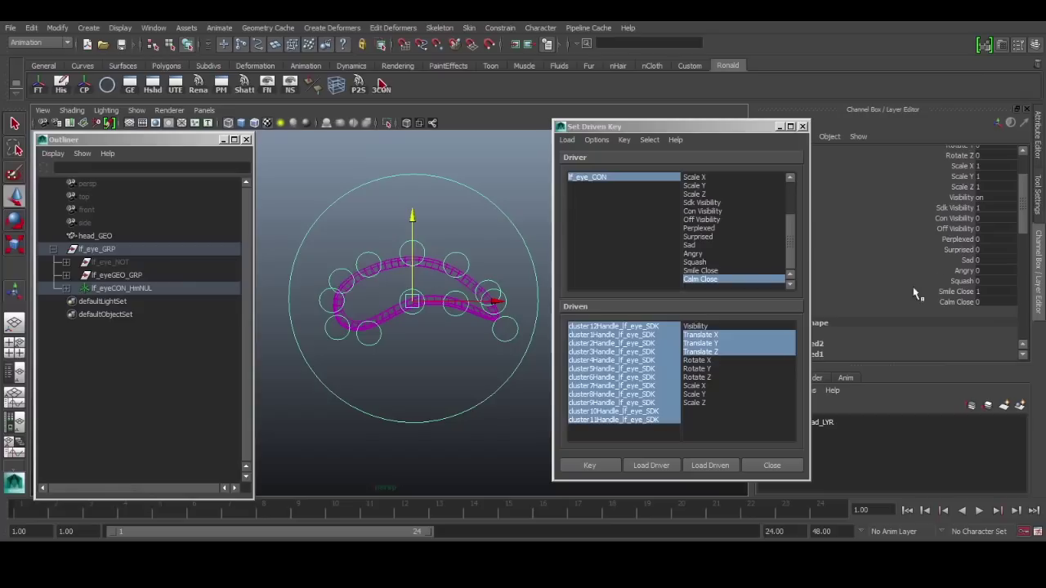
left_click(585, 465)
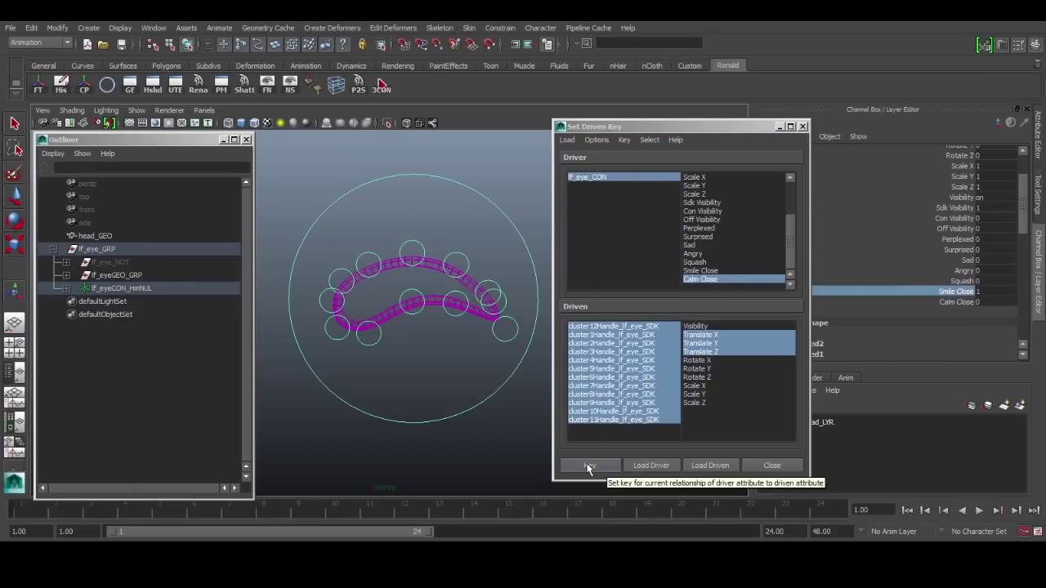
left_click(660, 132)
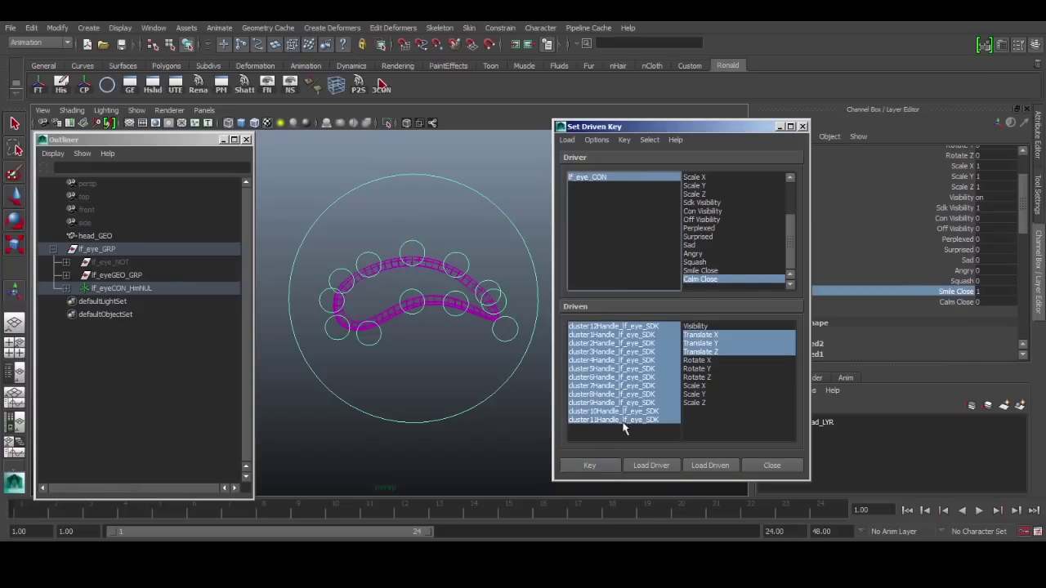
left_click(948, 293)
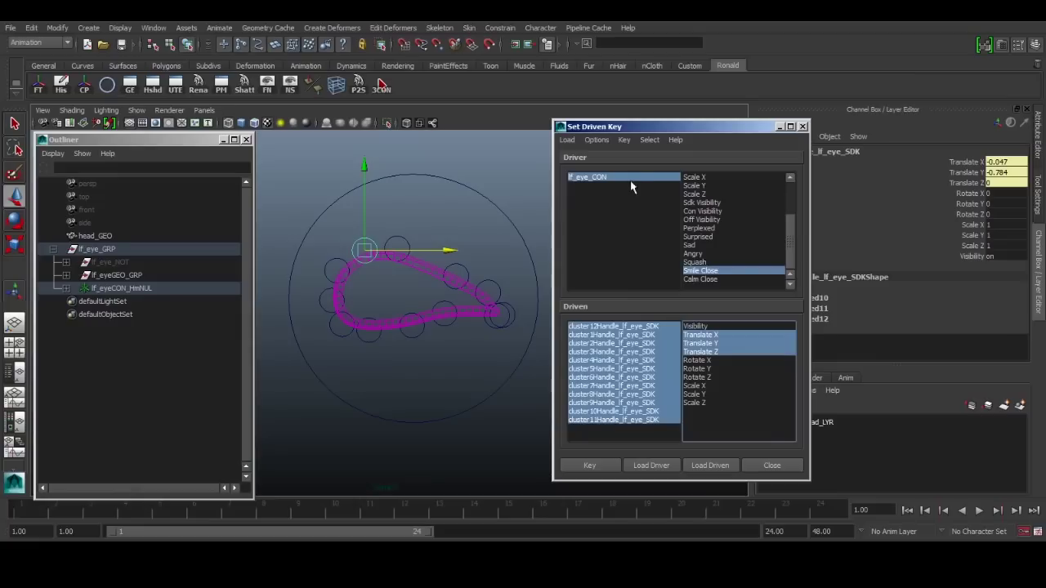
Step: Select lf_eye_CON and its Smile Close attribute to check the reshaped eye pose
left_click(634, 177)
left_click(638, 182)
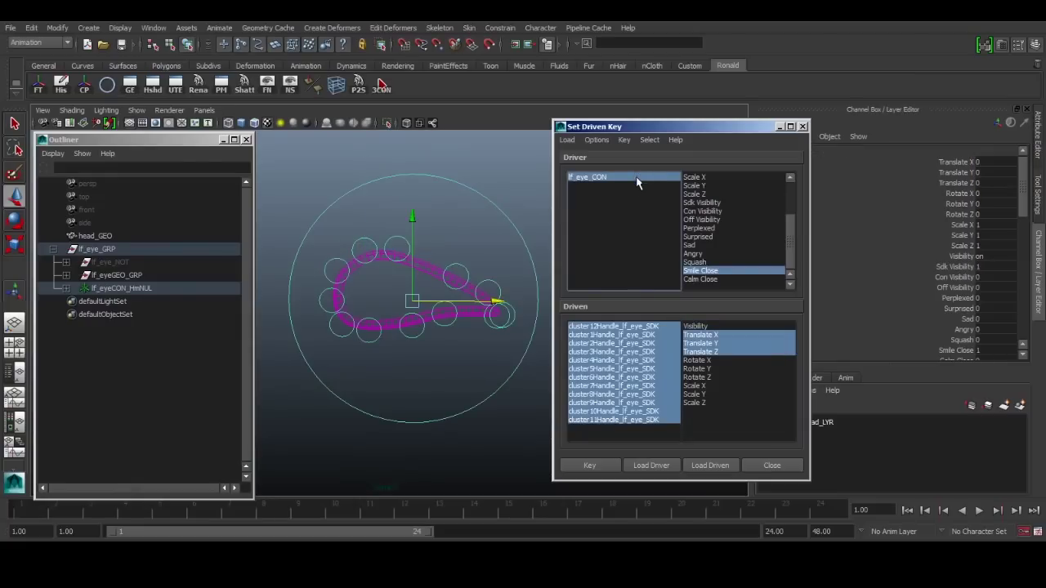
scroll(883, 270, "down", 3)
left_click(920, 236)
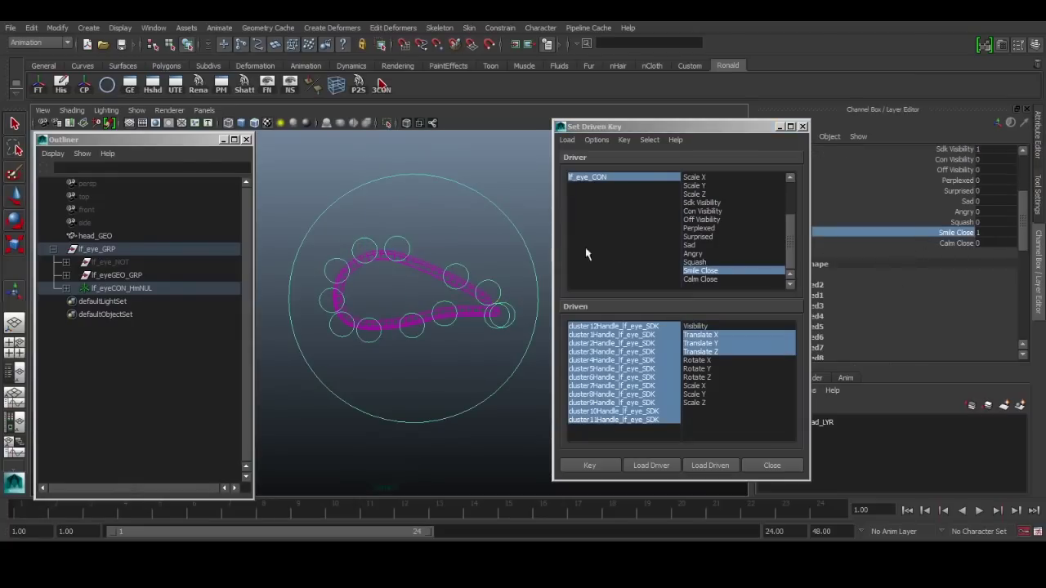
middle_click_drag(549, 244, 500, 315)
Step: Deselect the control and display the eye in shaded mode with textures
left_click(453, 357)
scroll(455, 345, "down", 3)
middle_click_drag(450, 357, 448, 378, "alt")
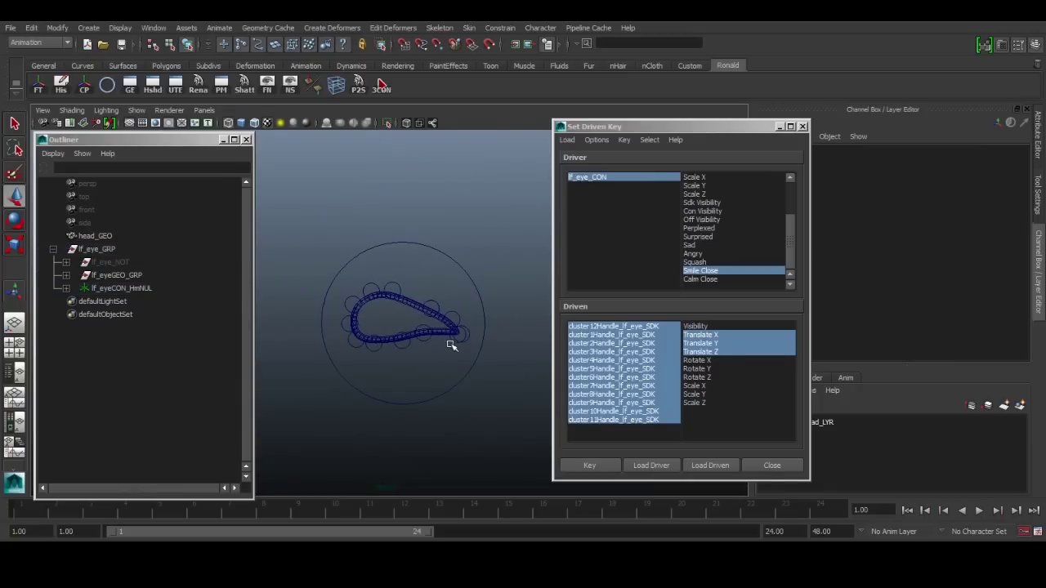
key("5")
key("6")
left_click_drag(453, 269, 420, 297, "alt")
key("q")
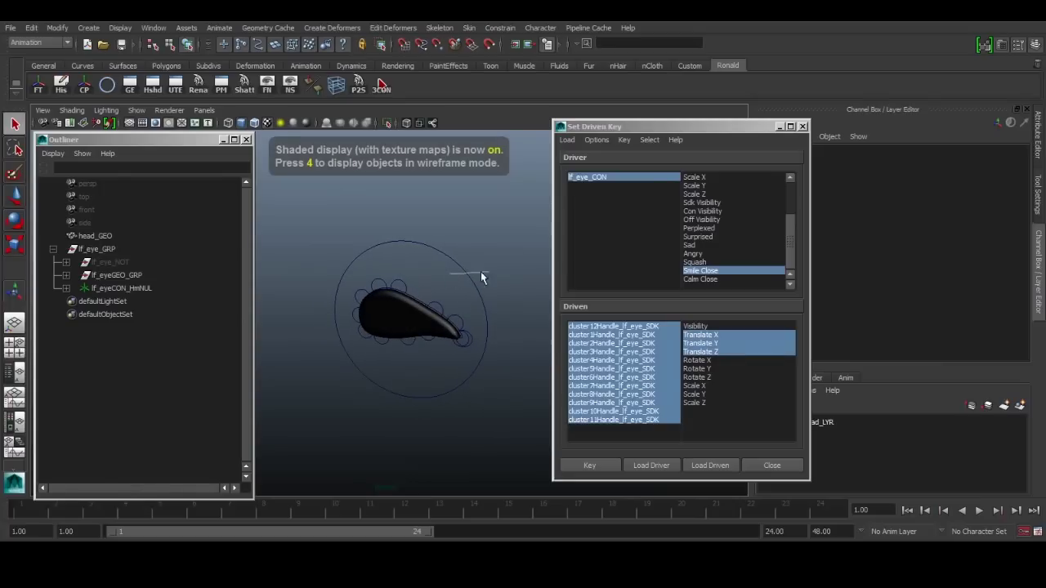
Step: Select lf_eye_CON and look over its expression attributes from Perplexed to Calm Close
left_click(474, 277)
scroll(904, 273, "down", 2)
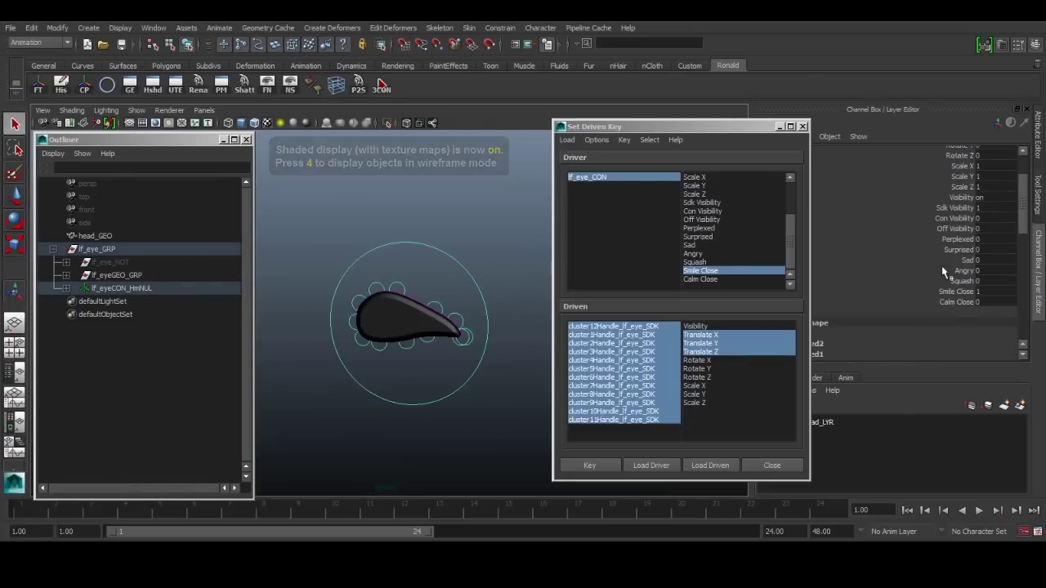
left_click_drag(951, 239, 945, 302)
left_click(948, 291)
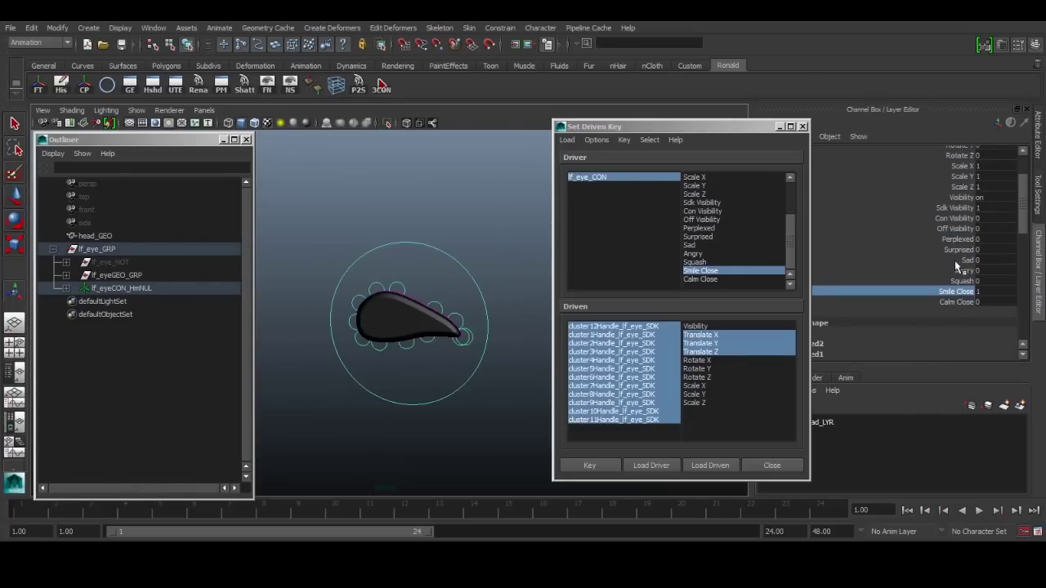
left_click(957, 239)
Step: Add a keyable float attribute named shocked to lf_eye_CON with minimum 0 and maximum 10, and select it together with Calm Close
left_click(780, 127)
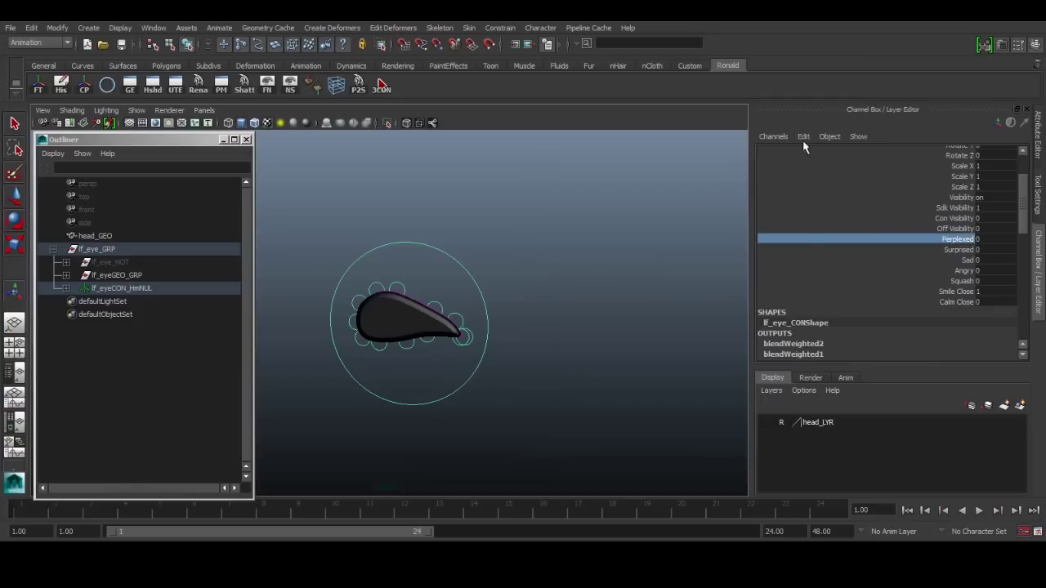
left_click(803, 136)
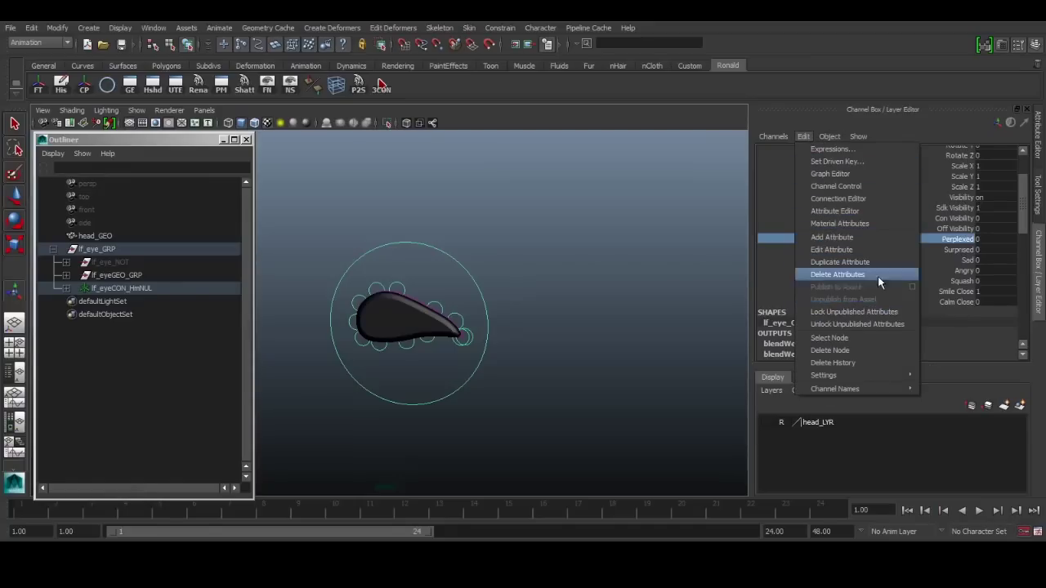
left_click(854, 238)
left_click(478, 251)
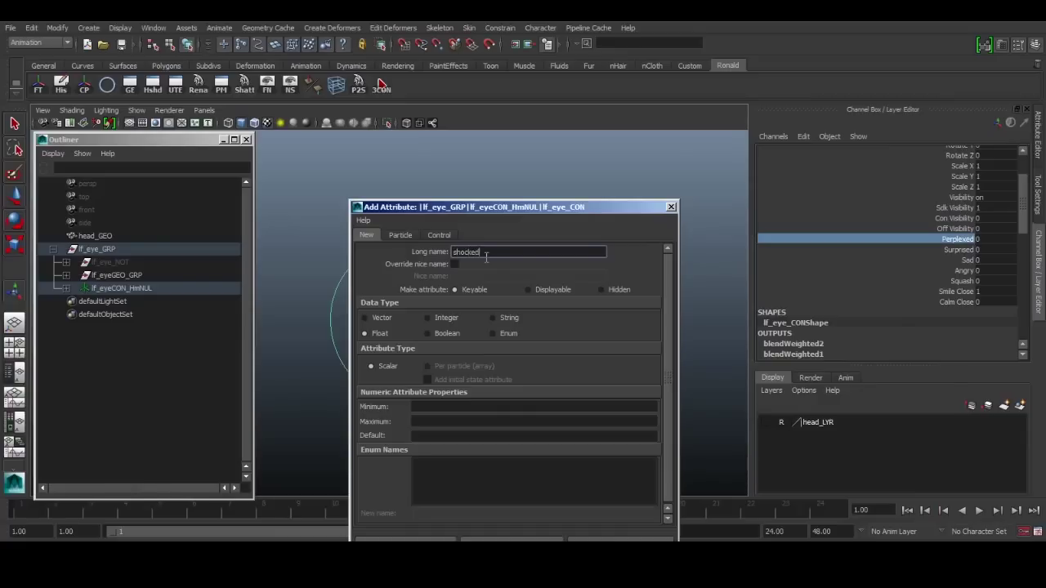
left_click(468, 406)
type("0")
left_click(461, 421)
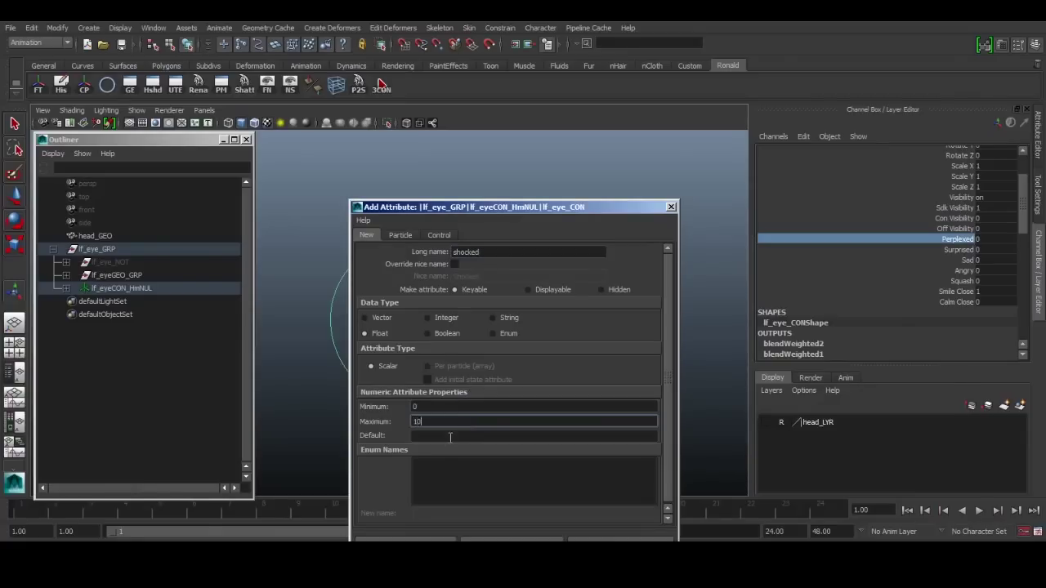
left_click(406, 540)
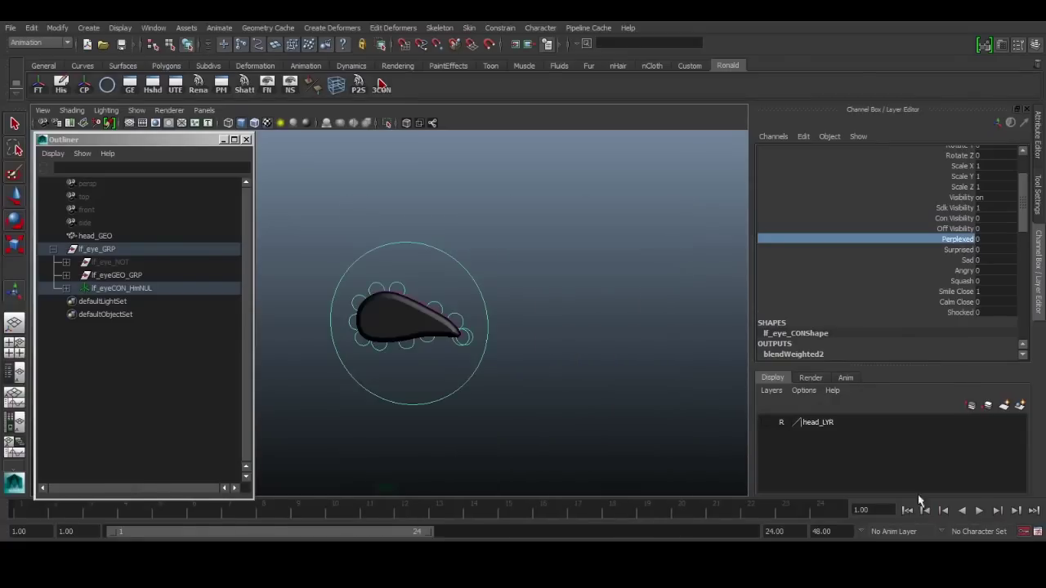
left_click(950, 312)
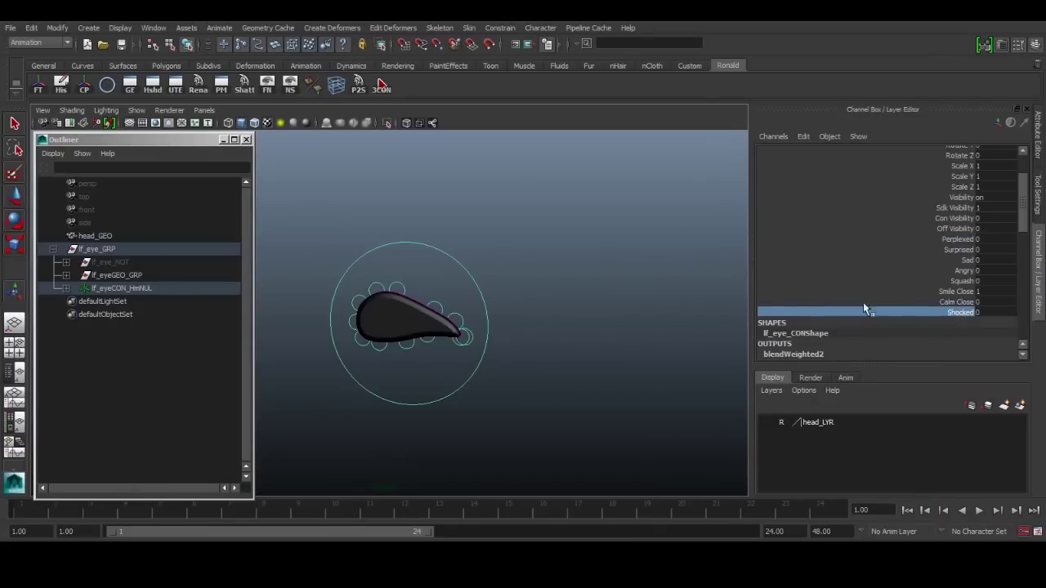
left_click_drag(863, 302, 902, 314)
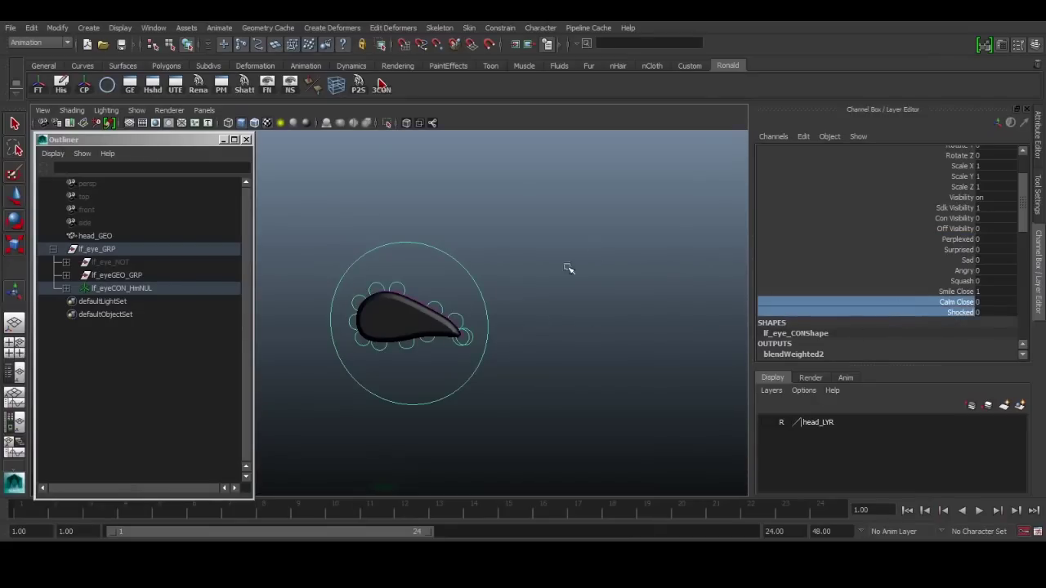
Step: Undo the recent pose edits back to the neutral eye shape
left_click_drag(566, 265, 503, 299, "alt")
key("ctrl+z")
middle_click_drag(474, 305, 516, 306, "alt")
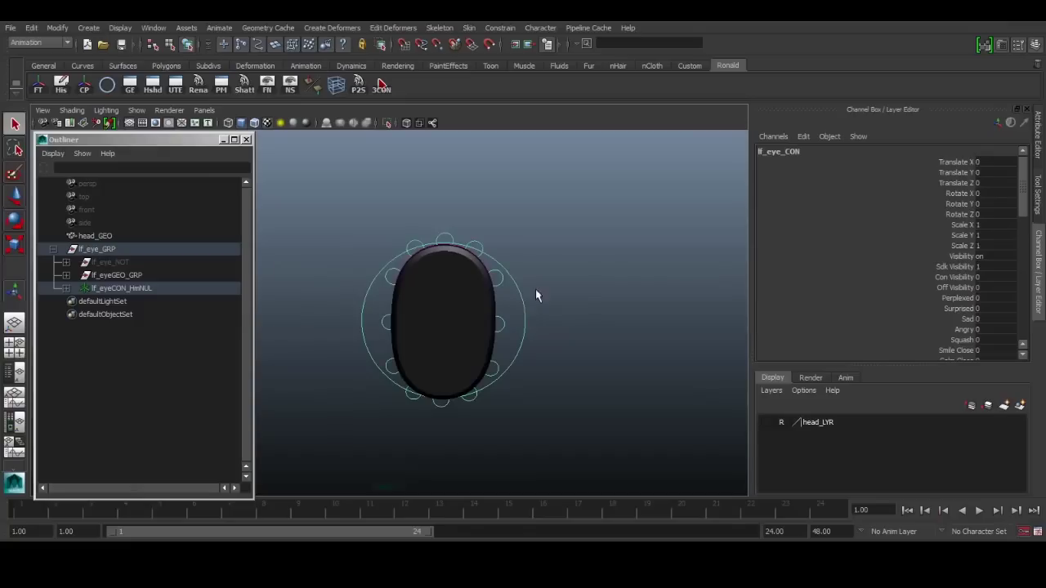
Step: Duplicate lf_eye_GRP with Duplicate Special, enabling Duplicate input graph and turning off Instance leaf nodes, with 1 copy
left_click(109, 253)
middle_click_drag(408, 316, 397, 295, "alt")
key("w")
left_click_drag(397, 296, 500, 313, "alt")
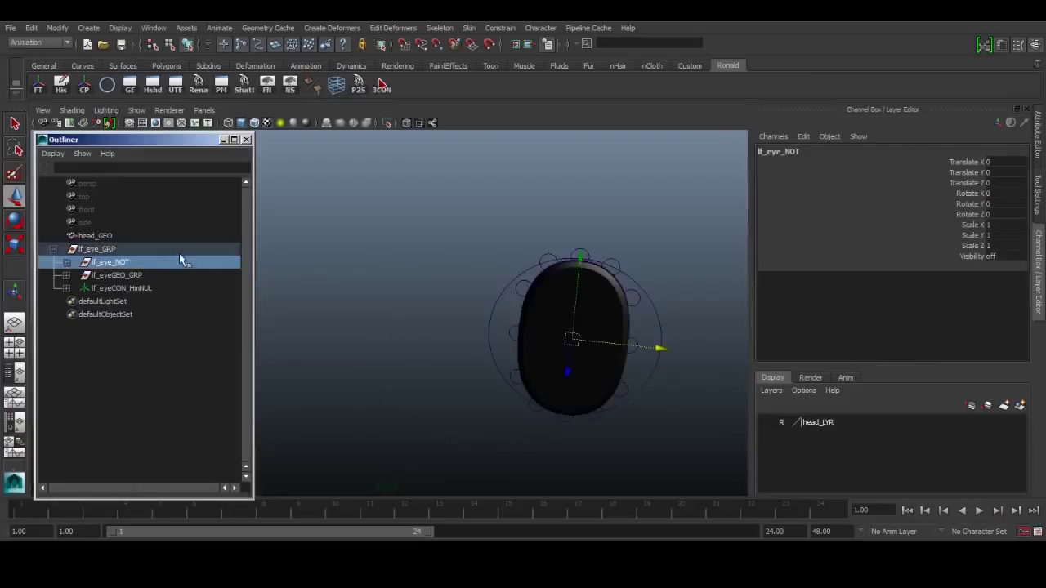
left_click(179, 253)
left_click(31, 27)
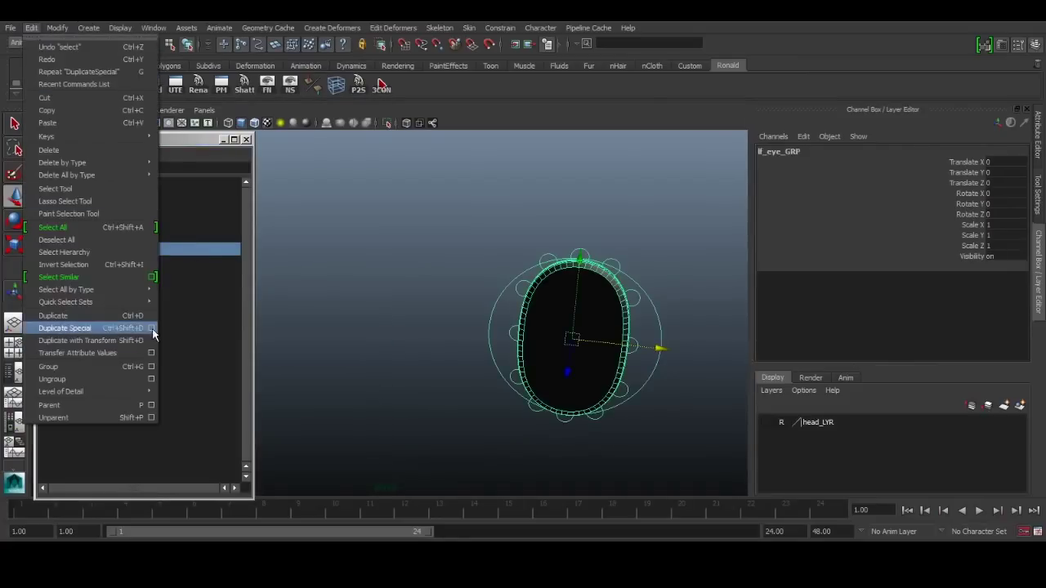
left_click(152, 329)
scroll(523, 385, "down", 1)
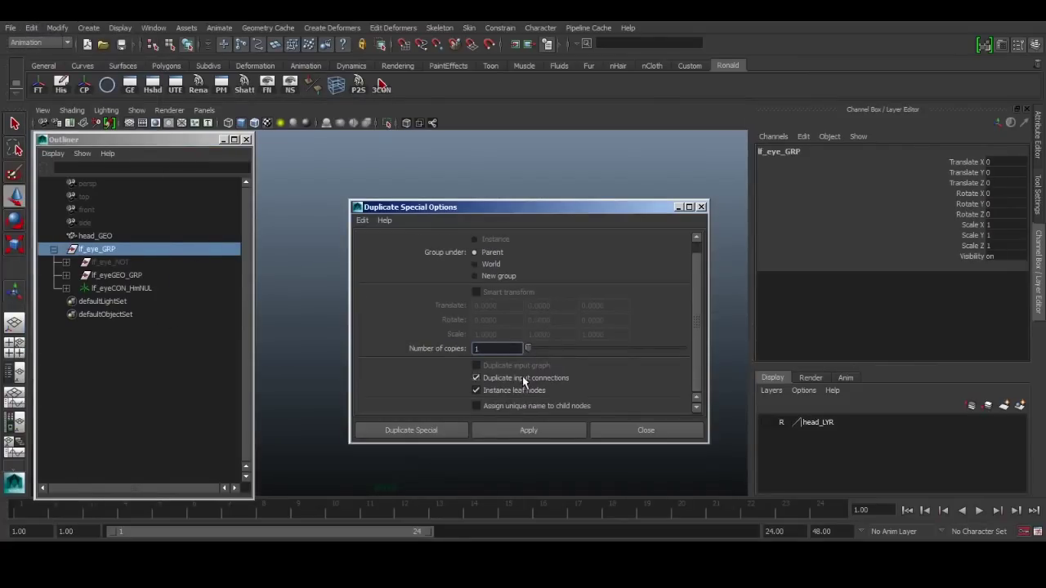
left_click(507, 391)
left_click(523, 366)
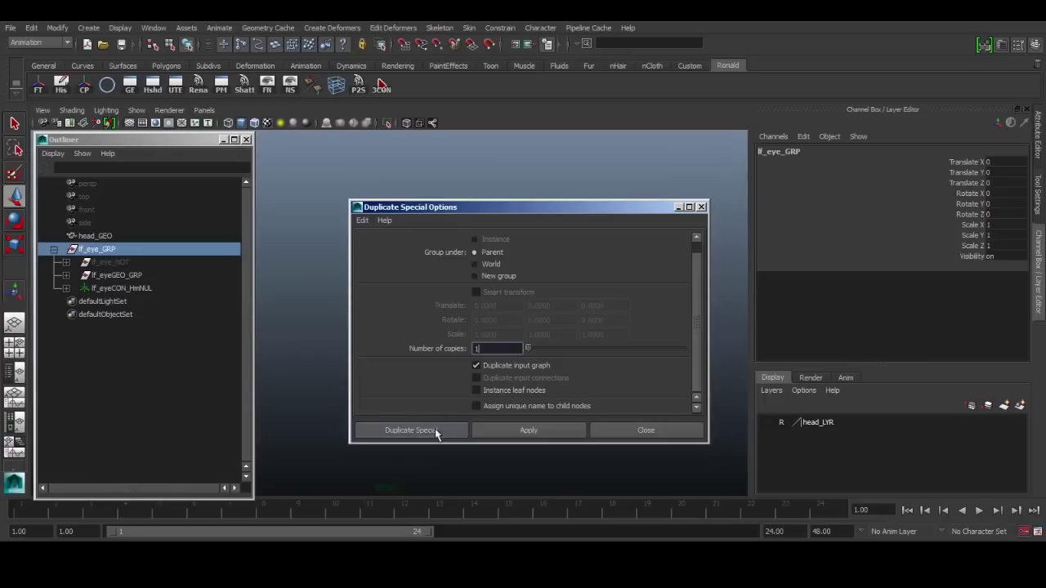
left_click(434, 433)
Step: Move the duplicated eye group along X to about -5.58, placing it beside the original eye
middle_click_drag(660, 393, 427, 389, "alt")
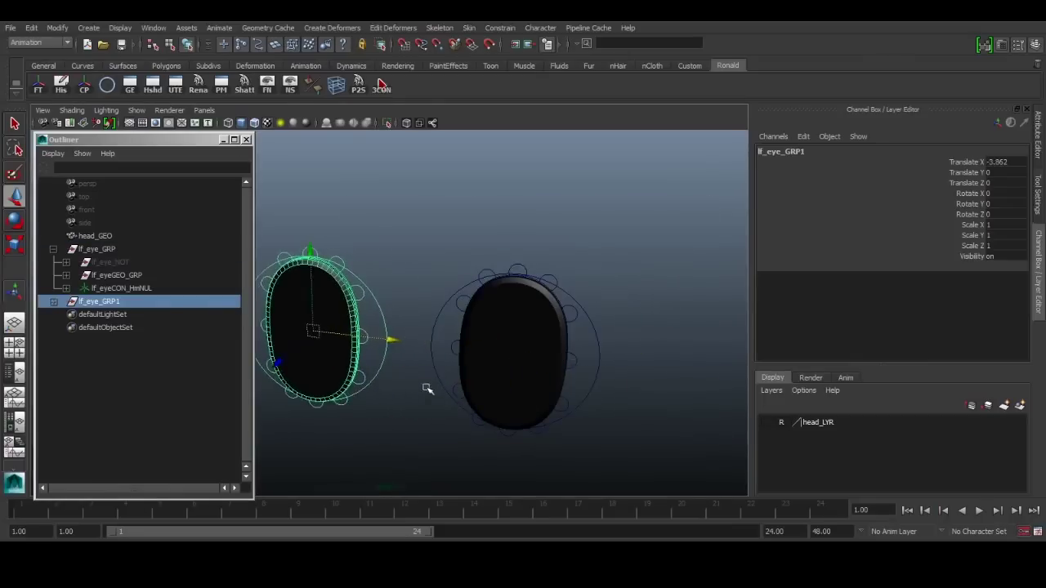
left_click_drag(428, 389, 572, 356, "alt")
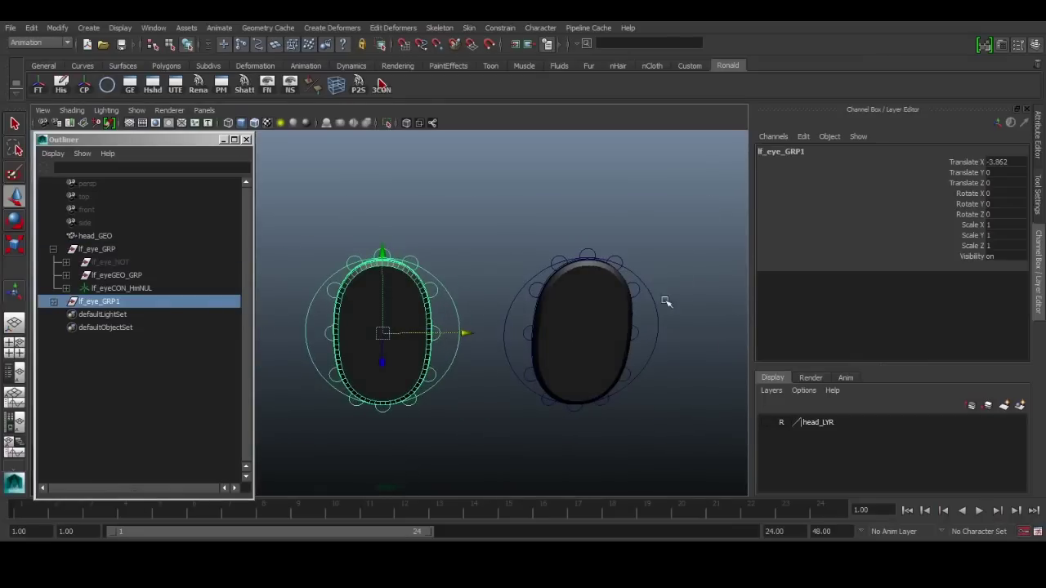
middle_click_drag(567, 280, 143, 309)
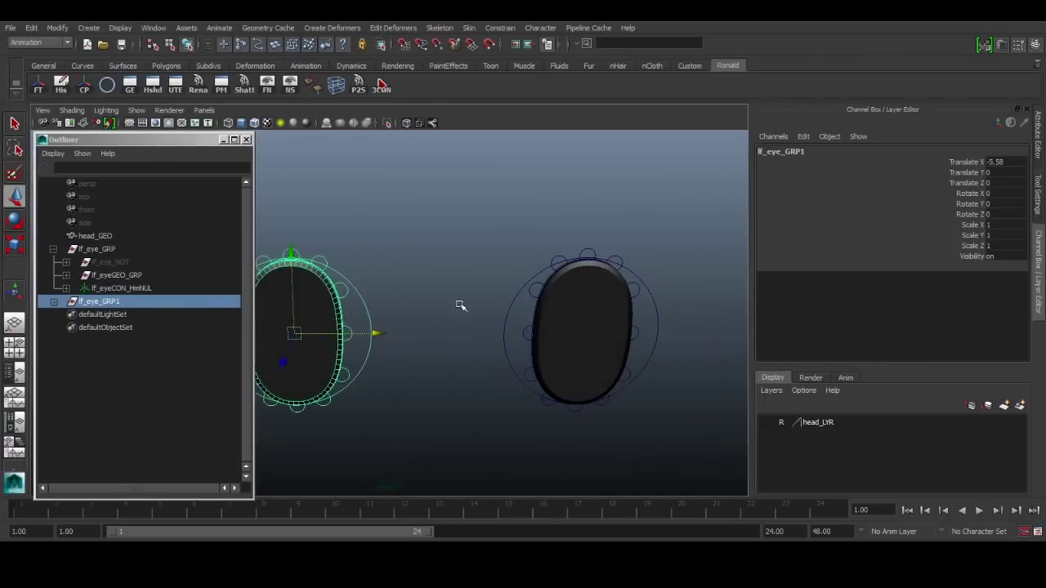
middle_click_drag(461, 305, 523, 304, "alt")
left_click(723, 307)
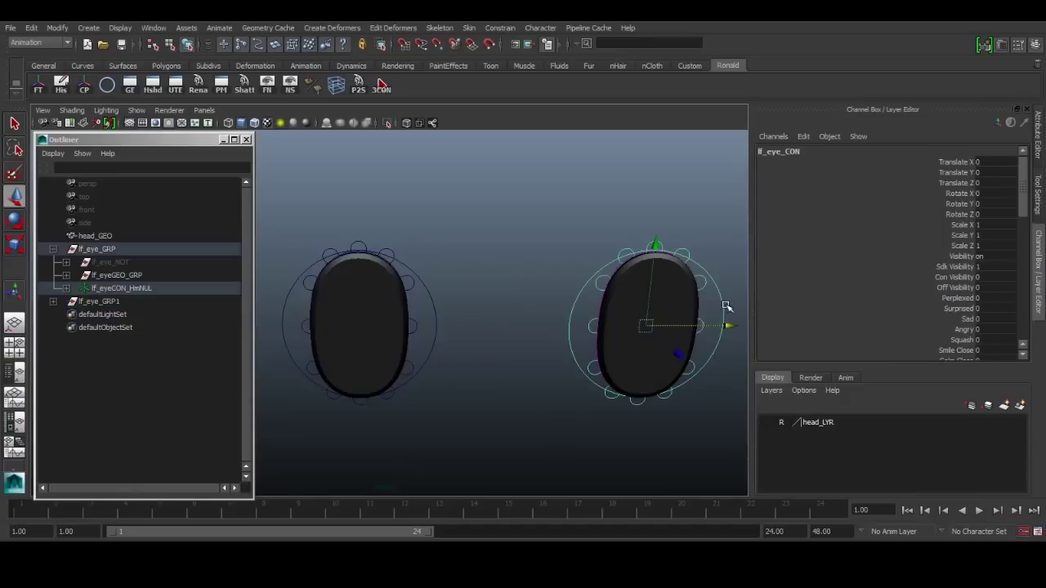
left_click(435, 308)
Step: Rename the duplicated eye group to rt_eye_GRP
double_click(147, 300)
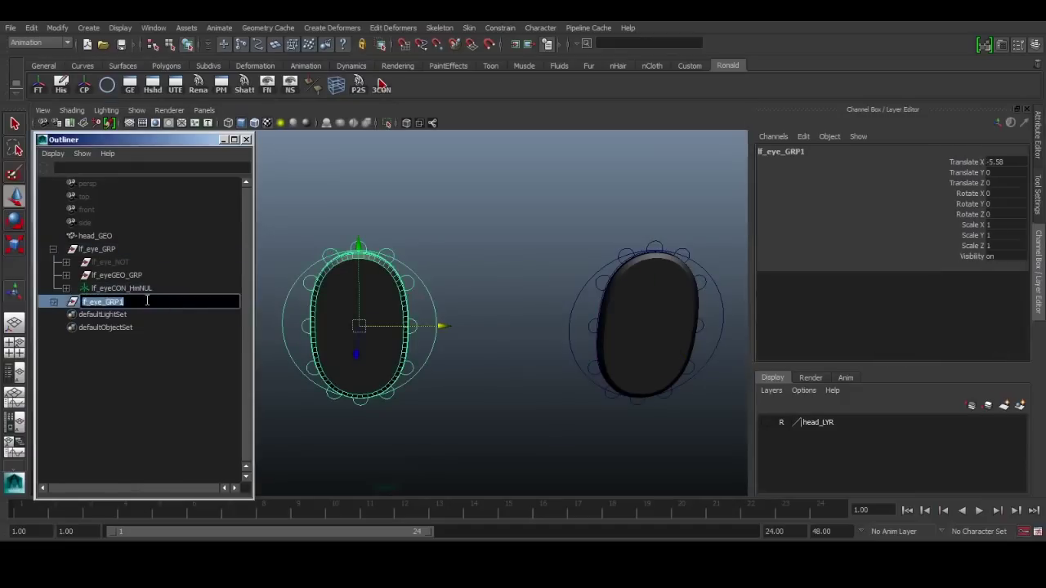
left_click(131, 301)
key("BackSpace")
left_click_drag(87, 299, 81, 301)
type("rt")
left_click(136, 317)
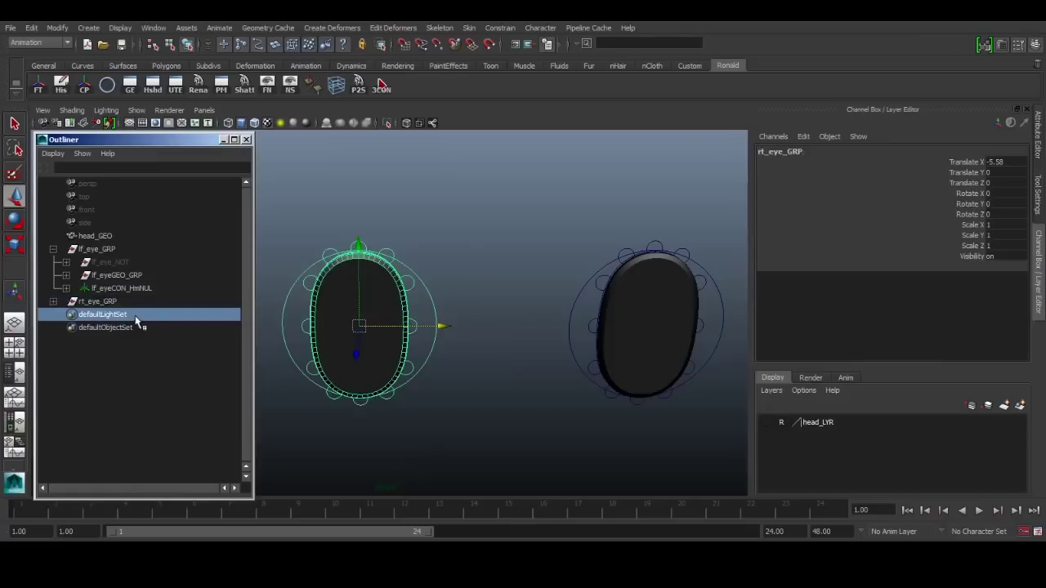
Step: Expand rt_eye_GRP and use Search and Replace Names to change lf_ to rt_ throughout its hierarchy
left_click(76, 303)
left_click(54, 301)
left_click(152, 311)
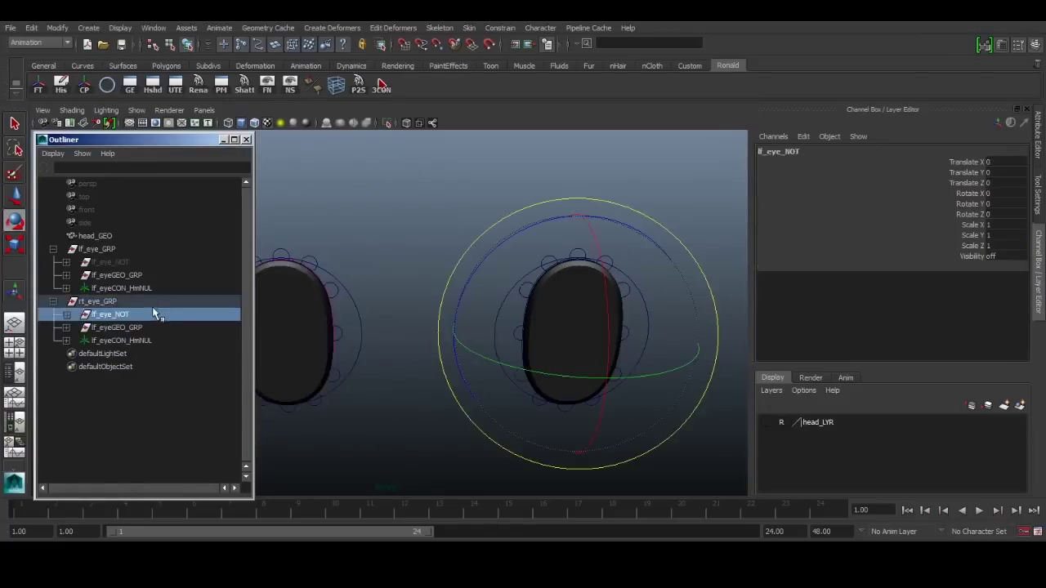
left_click(149, 303)
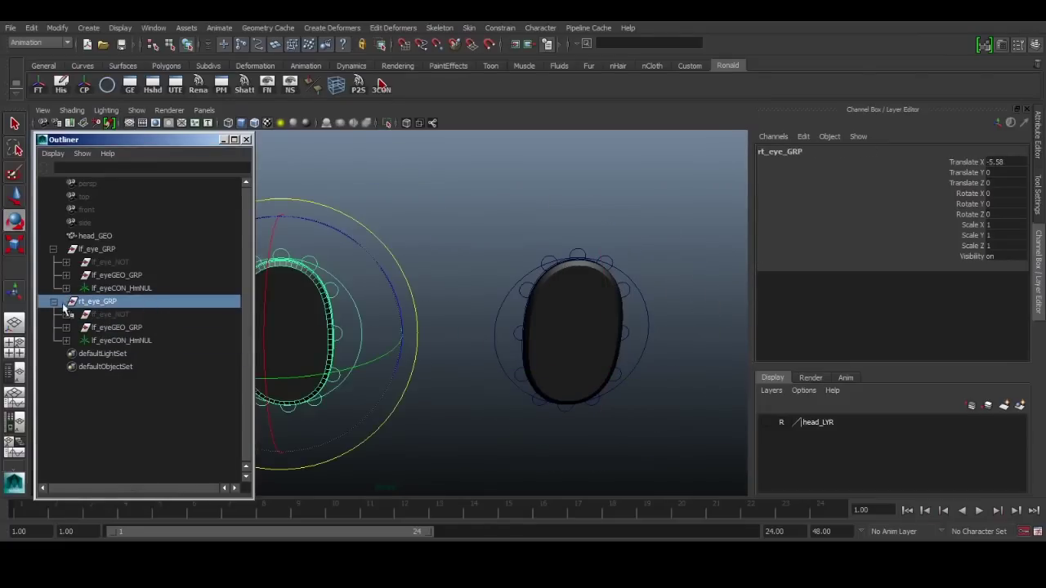
left_click(164, 289)
left_click(176, 302)
middle_click_drag(374, 306, 455, 292, "alt")
key("q")
left_click_drag(489, 300, 514, 311, "alt")
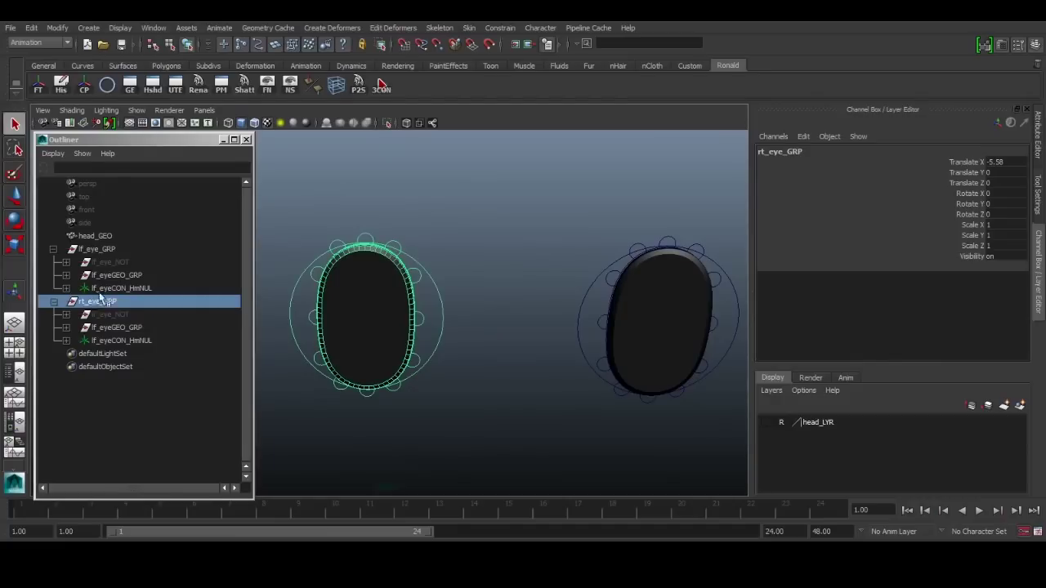
left_click(57, 27)
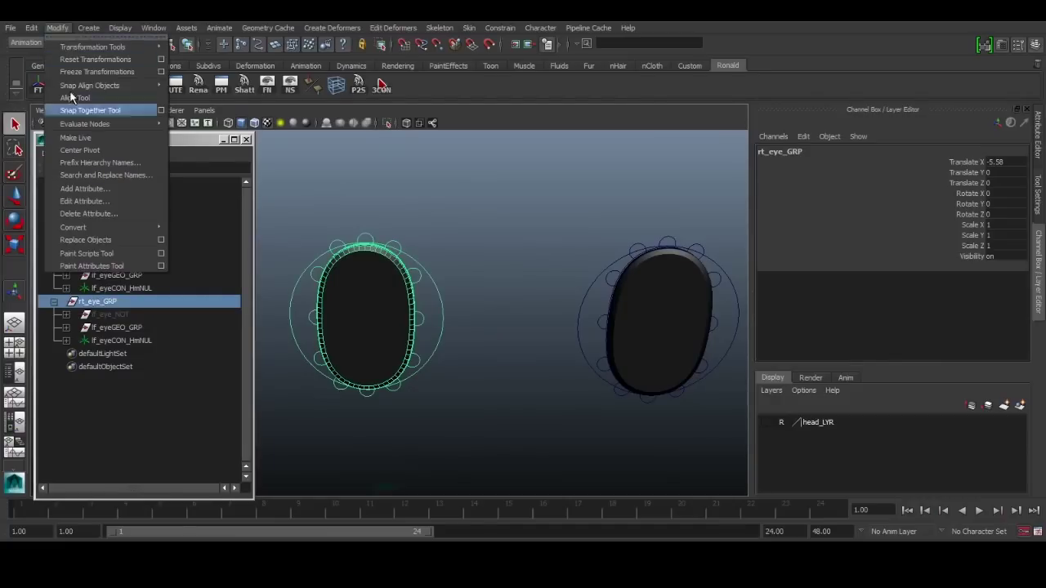
left_click(97, 174)
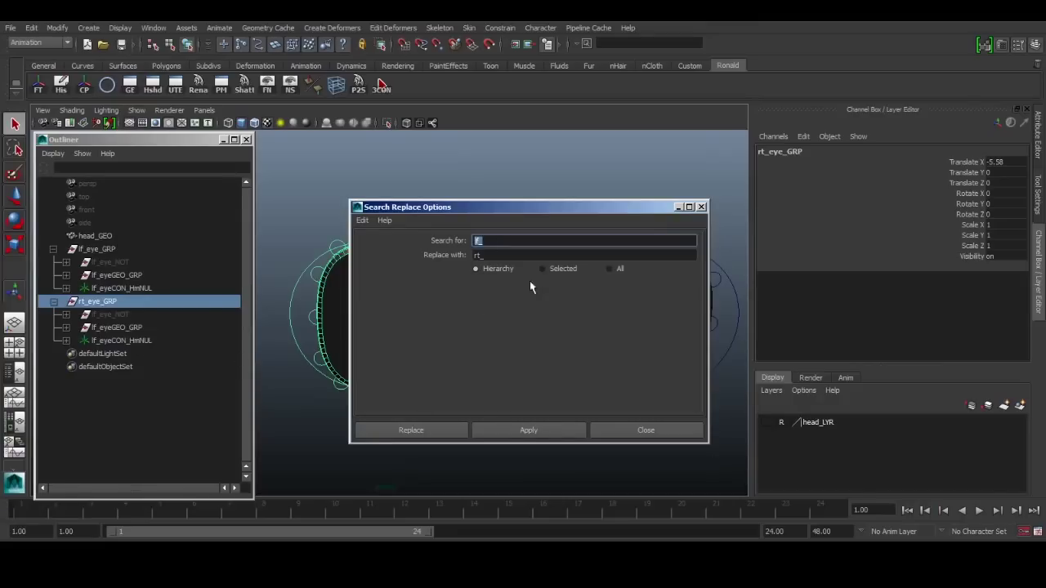
left_click(428, 429)
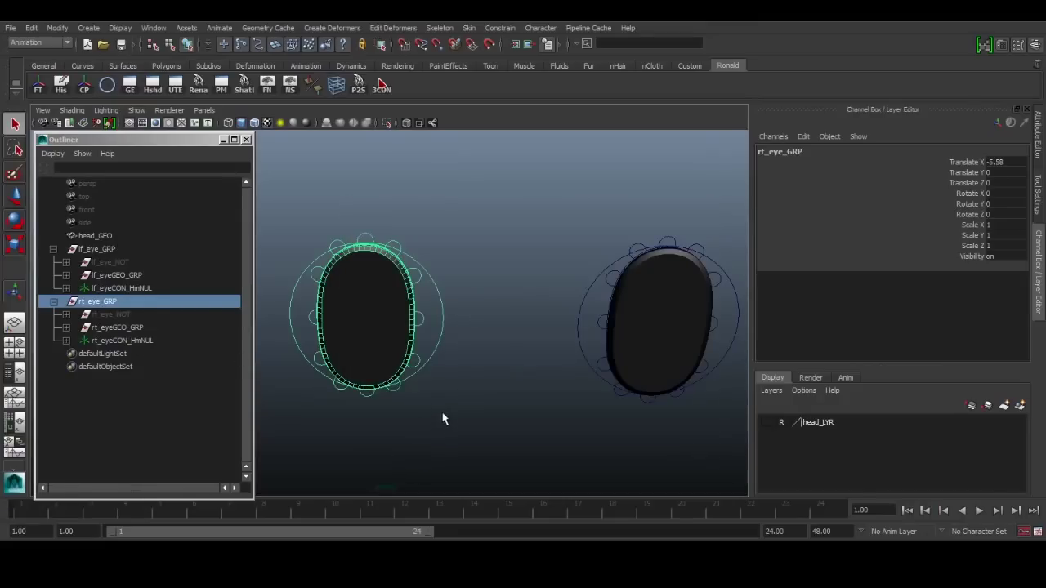
left_click(345, 403)
Step: Select both lf_eye_CON and rt_eye_CON and set Smile Close to 1 to test the two eyes together
left_click(97, 301)
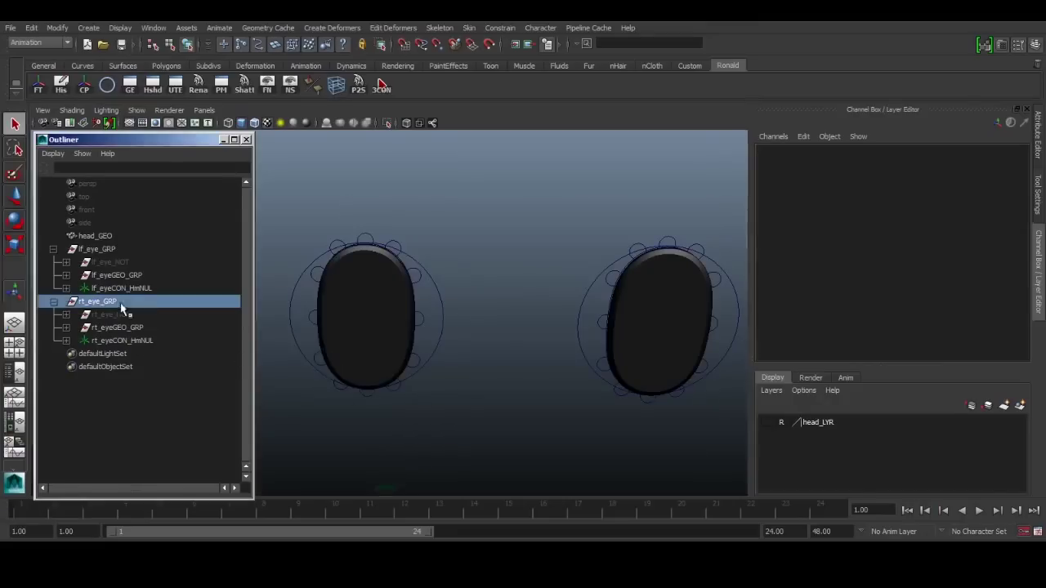
left_click(427, 300)
left_click(438, 302)
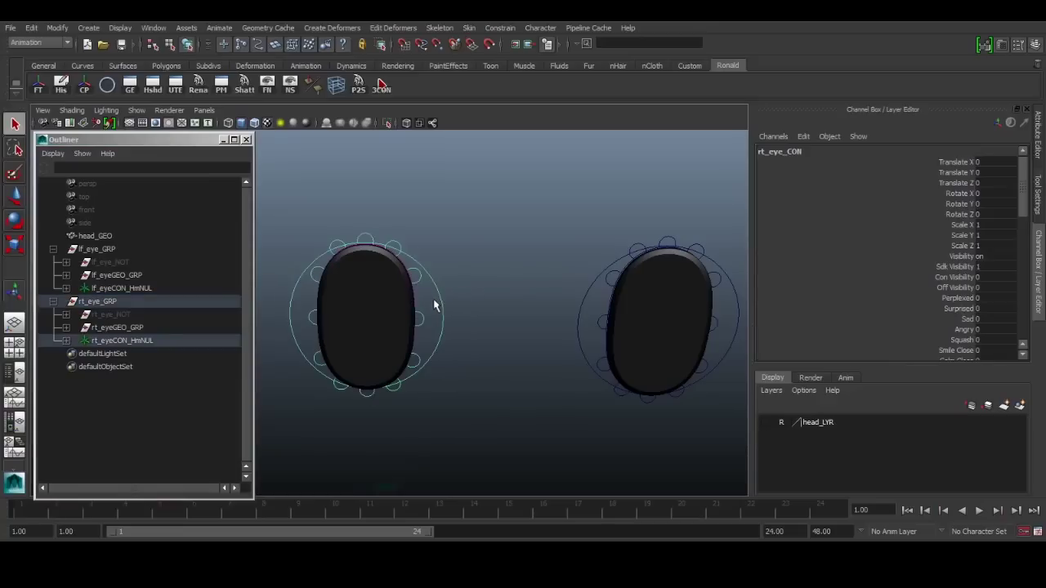
key("w")
key("e")
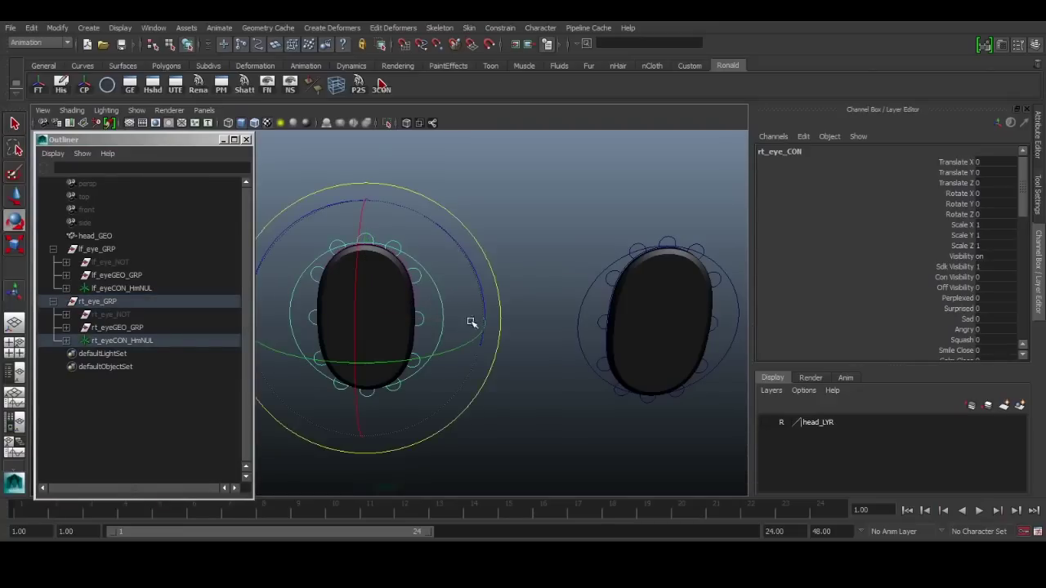
key("q")
left_click_drag(570, 299, 589, 304)
left_click_drag(434, 297, 454, 297, "shift")
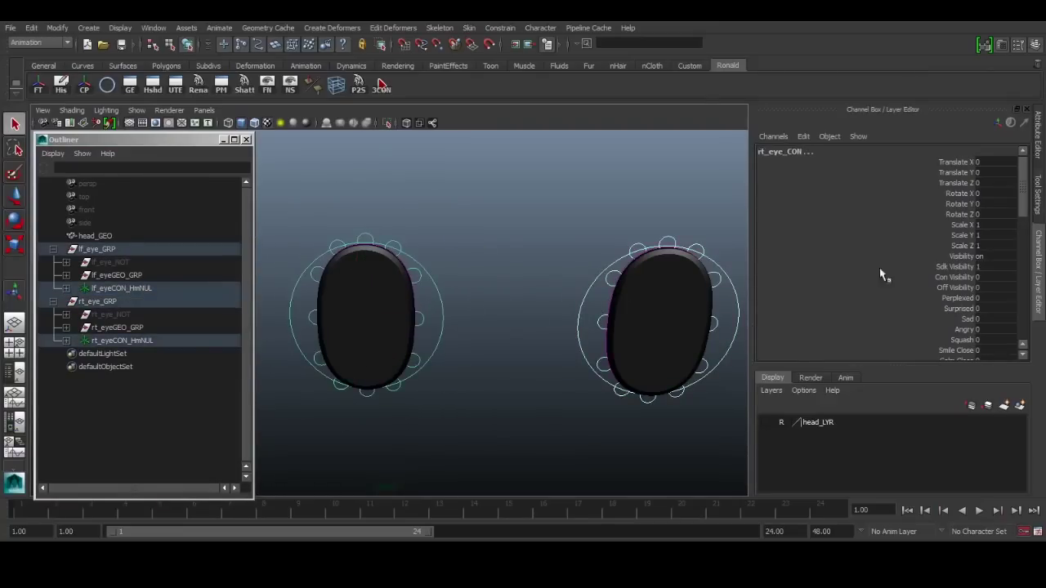
scroll(948, 274, "down", 6)
scroll(948, 261, "up", 3)
left_click(948, 261)
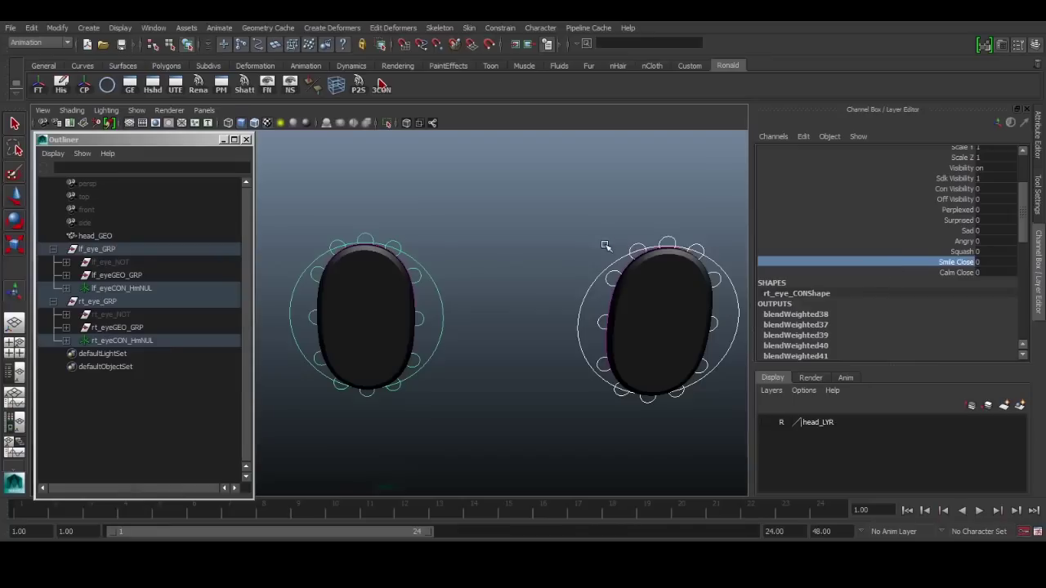
middle_click_drag(607, 245, 615, 232)
left_click_drag(667, 221, 646, 199, "alt")
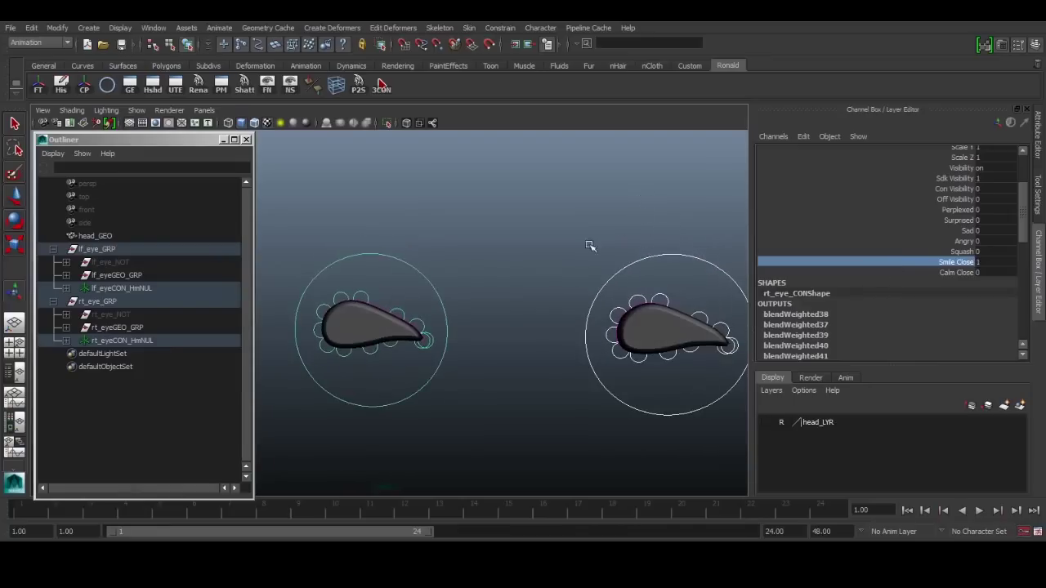
Step: Mirror the right eye by setting the Scale X of rt_eye_GRP to -1
left_click(524, 247)
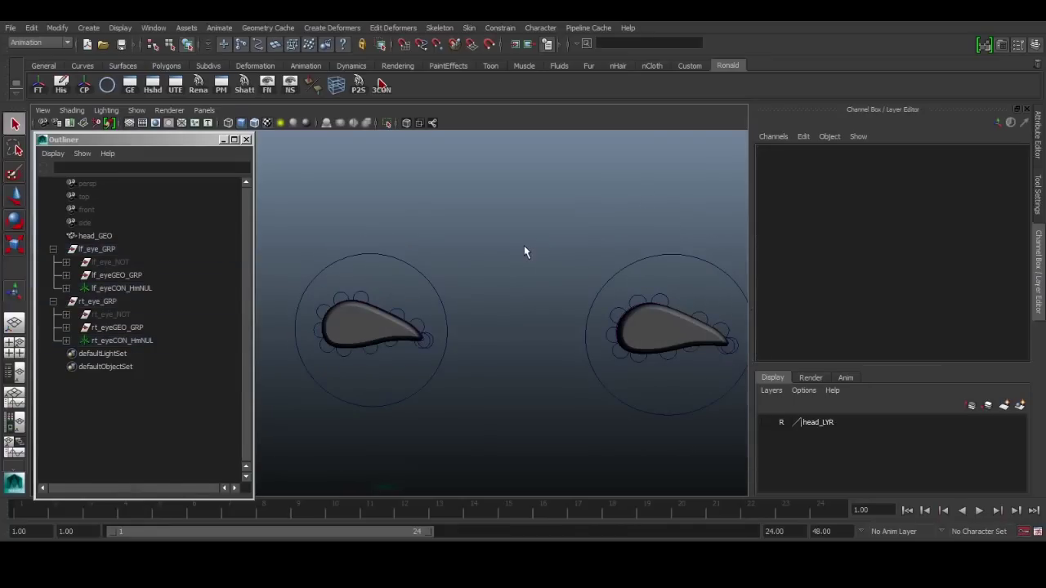
left_click_drag(638, 267, 618, 254)
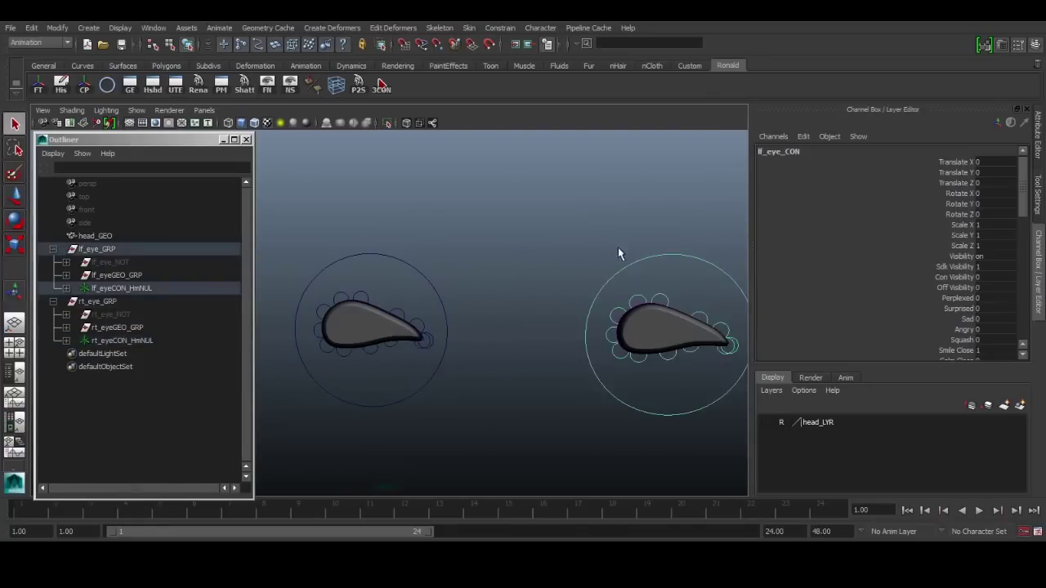
left_click_drag(417, 280, 449, 269)
key("w")
left_click(159, 301)
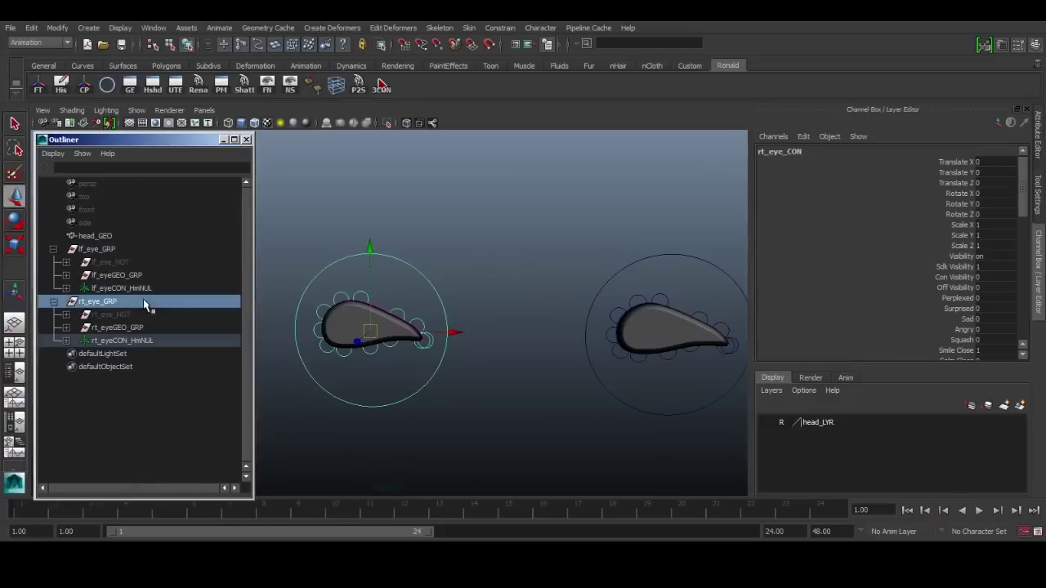
left_click(1006, 224)
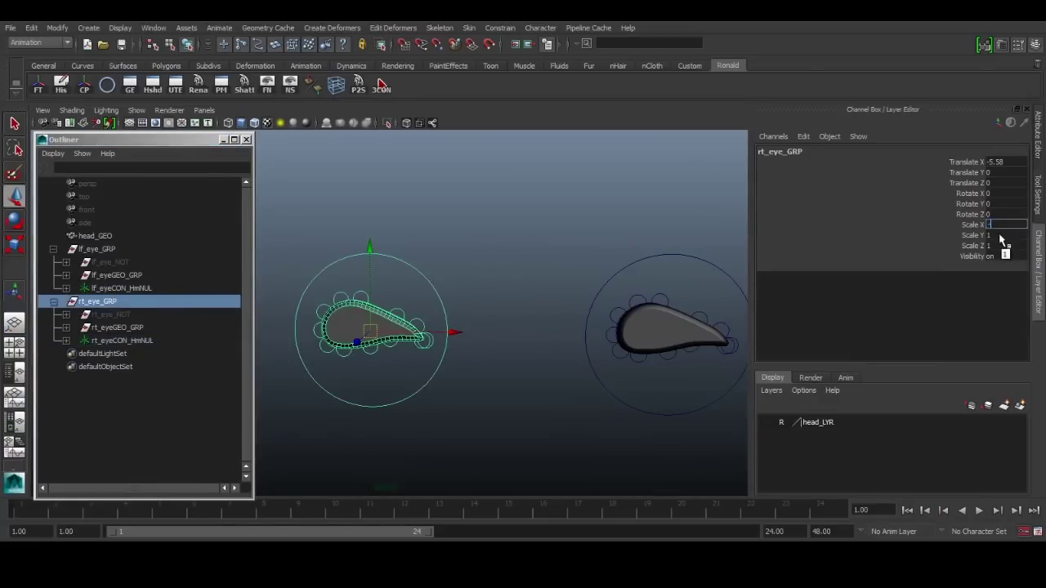
key("Return")
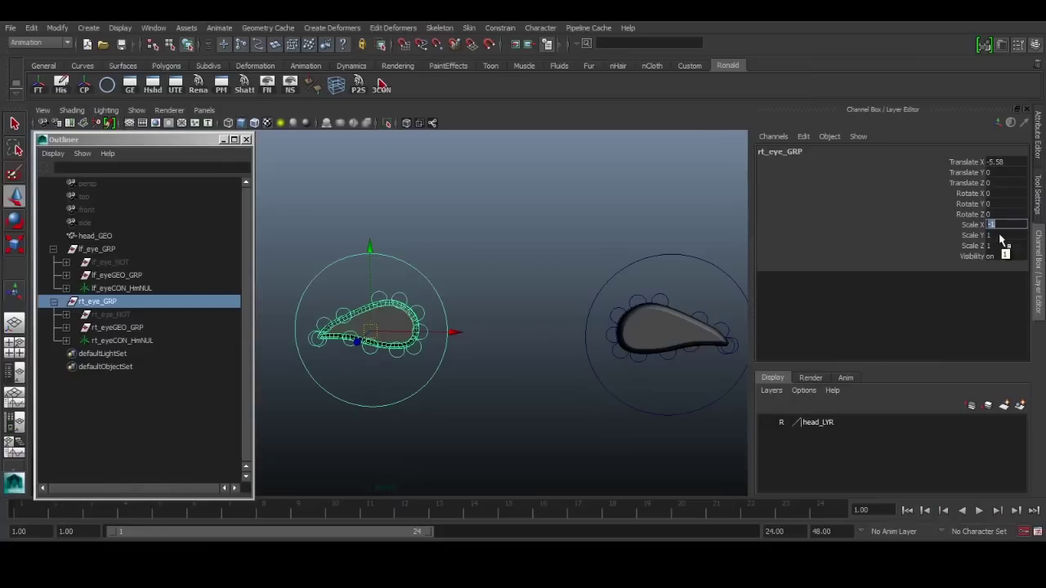
left_click(950, 226)
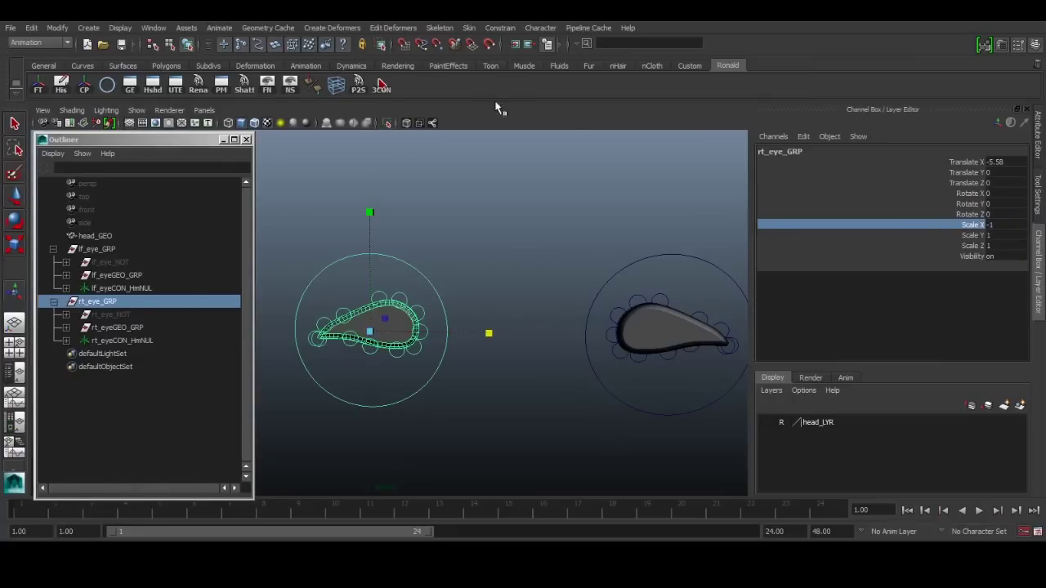
Step: Check each eye control's attributes, reset Smile Close to 0 on both eyes and clear the selection
middle_click_drag(549, 253, 478, 244, "alt")
left_click_drag(478, 243, 489, 221, "alt")
middle_click_drag(464, 287, 532, 272, "alt")
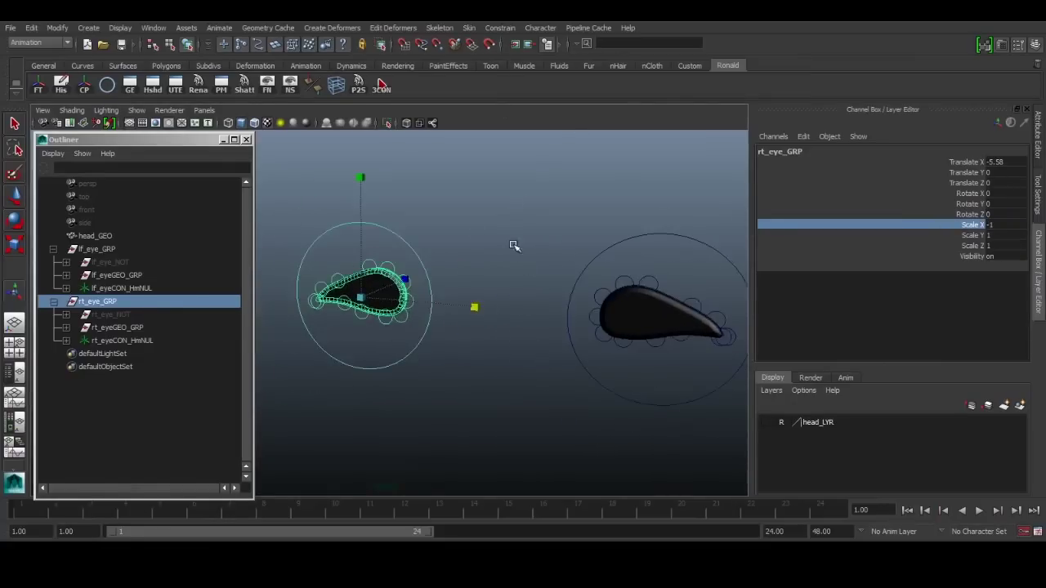
left_click_drag(544, 221, 540, 233, "alt")
key("q")
left_click(607, 239)
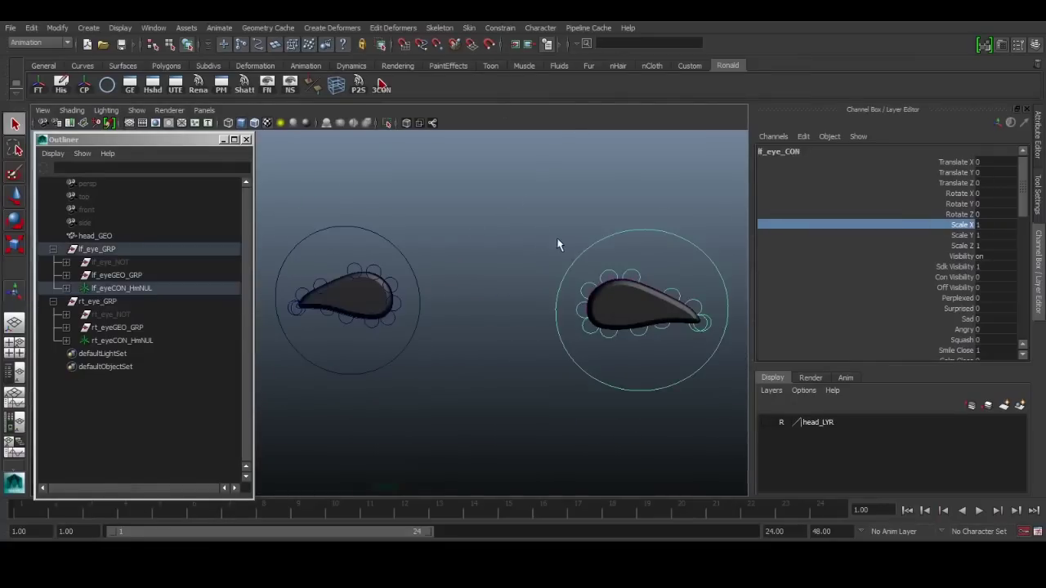
left_click_drag(357, 241, 364, 219)
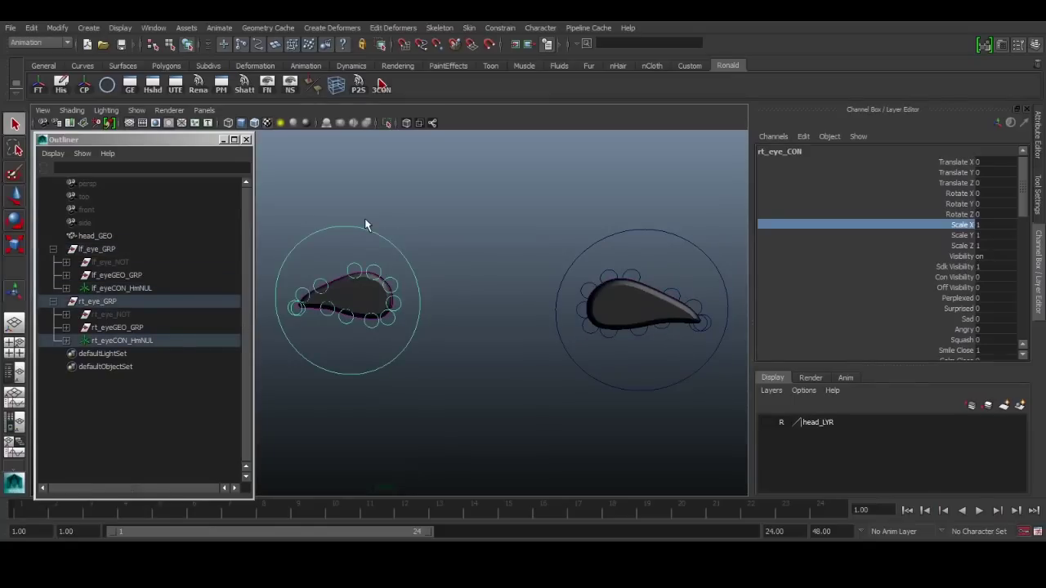
scroll(999, 242, "down", 10)
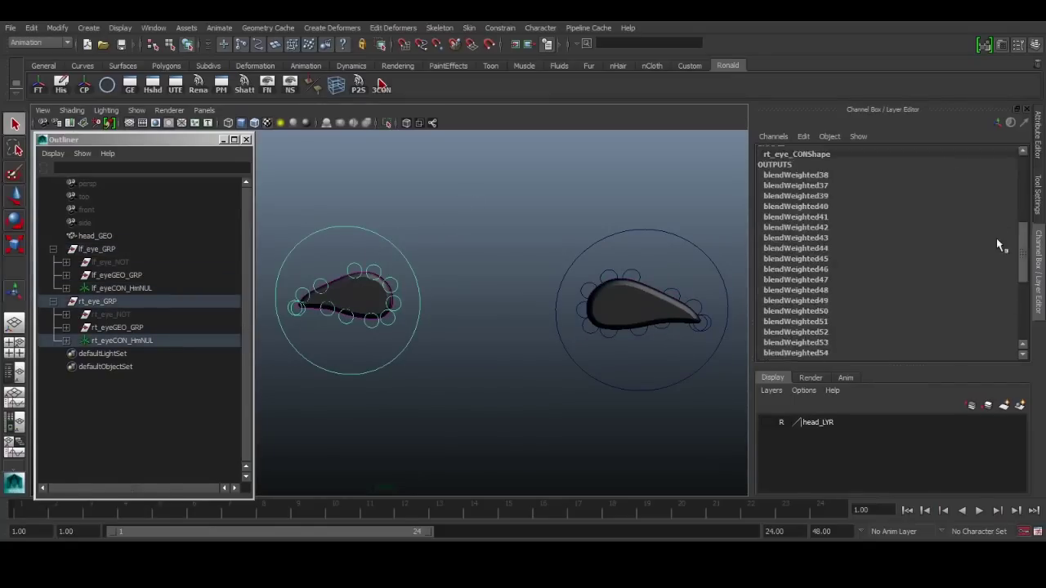
left_click_drag(1022, 268, 1016, 213)
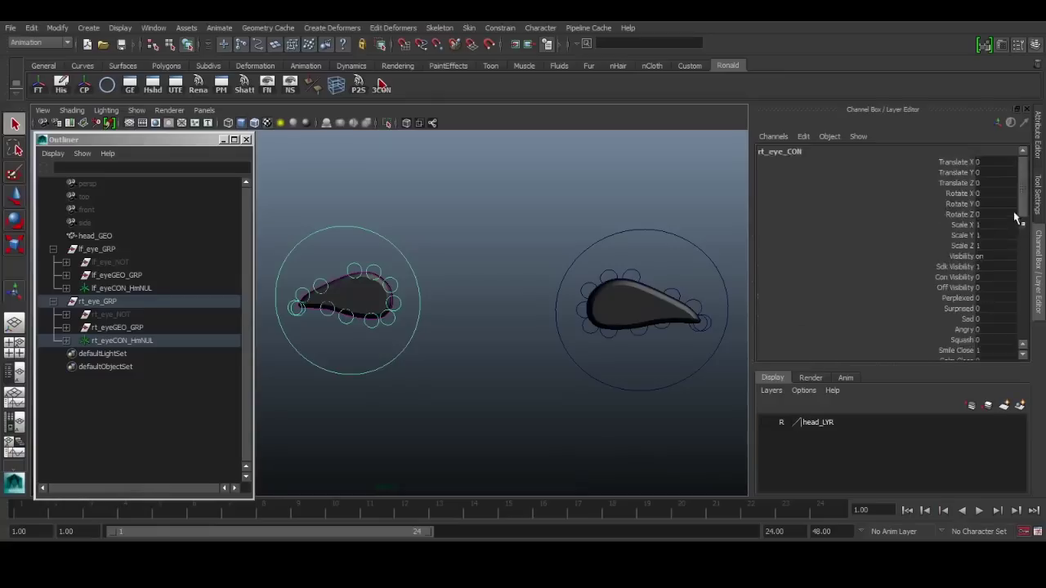
left_click(721, 284)
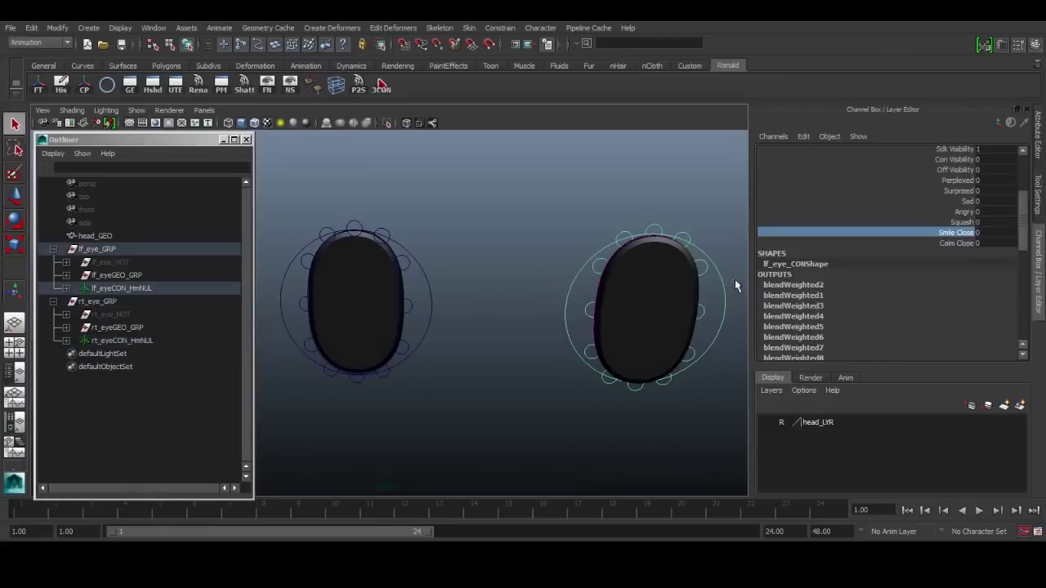
left_click(697, 293)
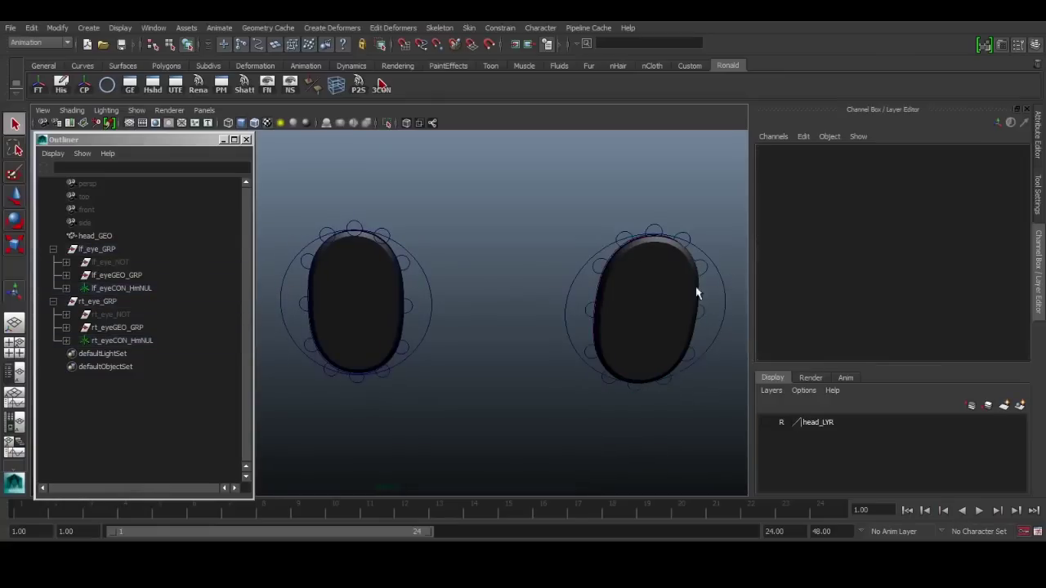
Step: Select lf_eye_CON and rt_eye_CON together and set Sdk Visibility to 0 on both
left_click(418, 293)
left_click(563, 290, "shift")
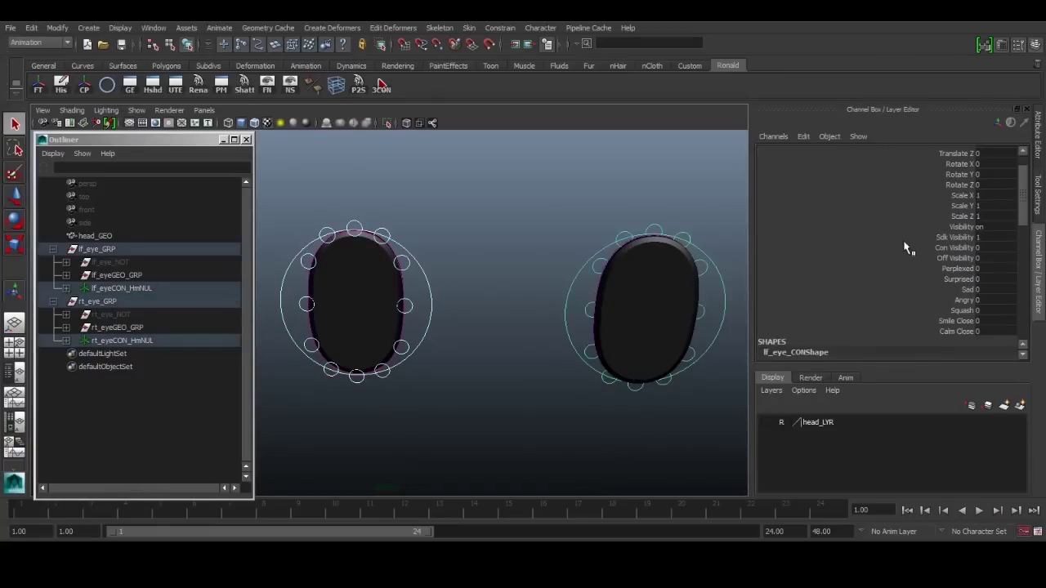
left_click(1002, 239)
type("0")
key("Return")
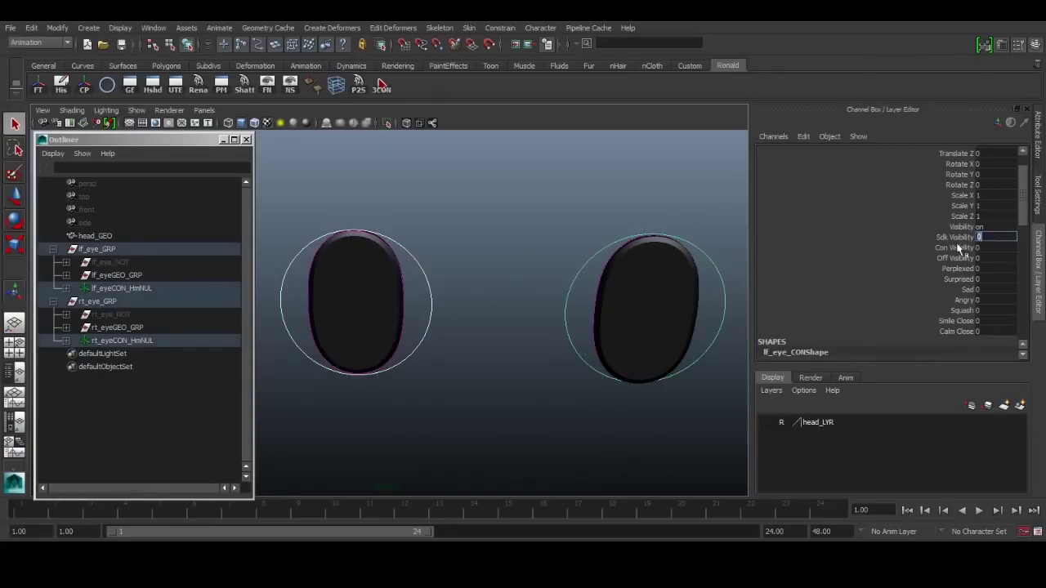
Step: Set Con Visibility to 1 on both eye controls to show the cluster controls
left_click(945, 244)
left_click(805, 228)
left_click(803, 238)
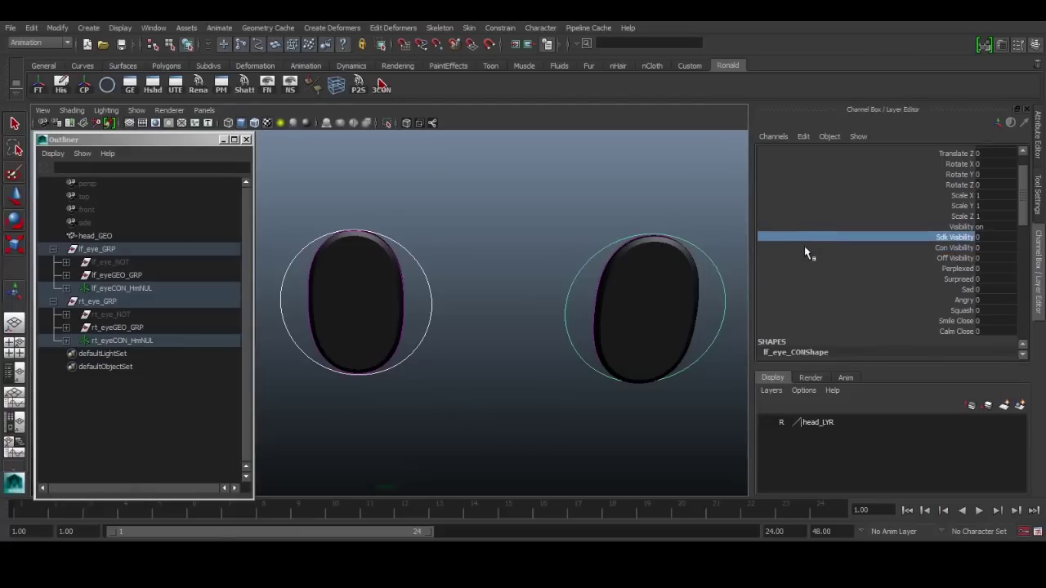
left_click(807, 257)
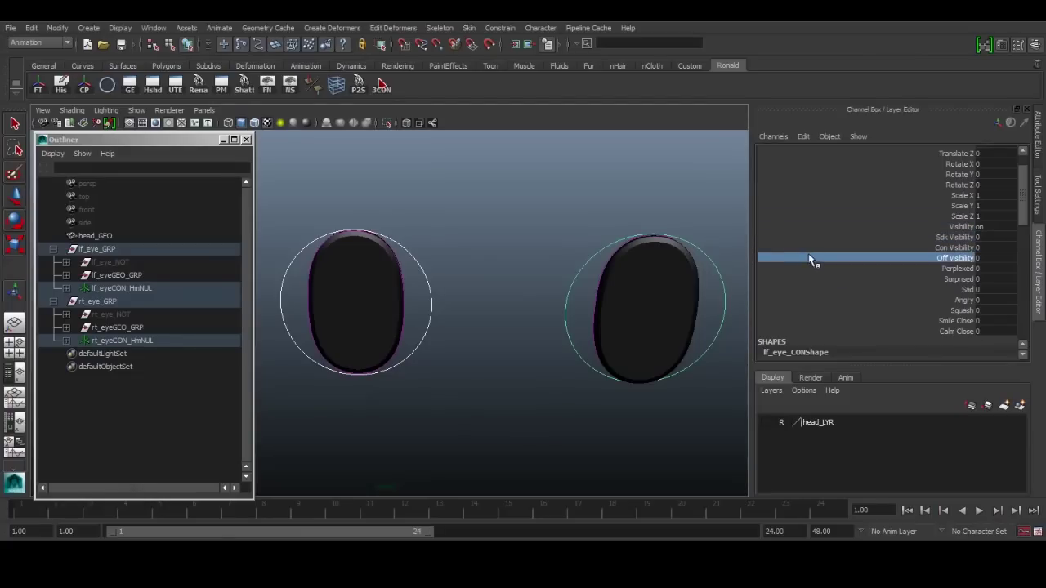
left_click(811, 247)
left_click(881, 239)
left_click(883, 248)
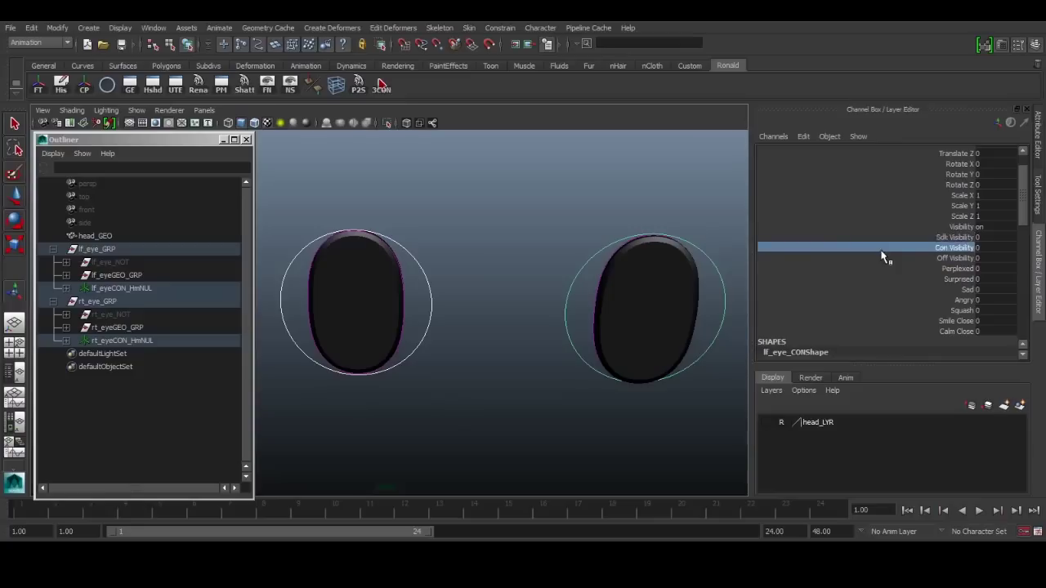
middle_click_drag(634, 242, 787, 246)
Step: Test the upper outer cluster control of the left eye by pulling it outward, and undo the move
middle_click_drag(691, 284, 616, 246, "alt")
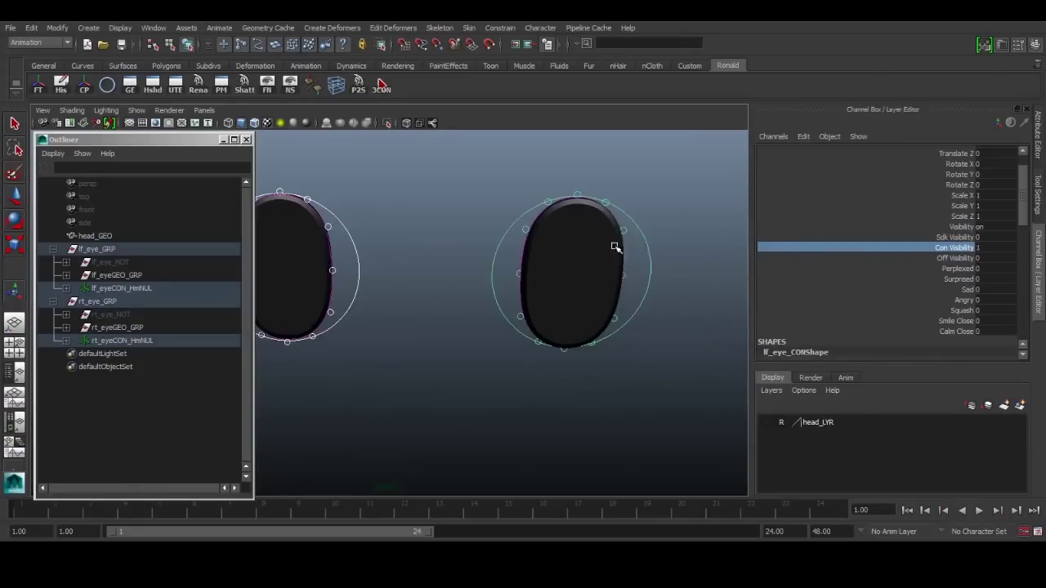
key("q")
left_click(630, 232)
left_click(625, 231)
key("w")
left_click_drag(625, 231, 657, 283)
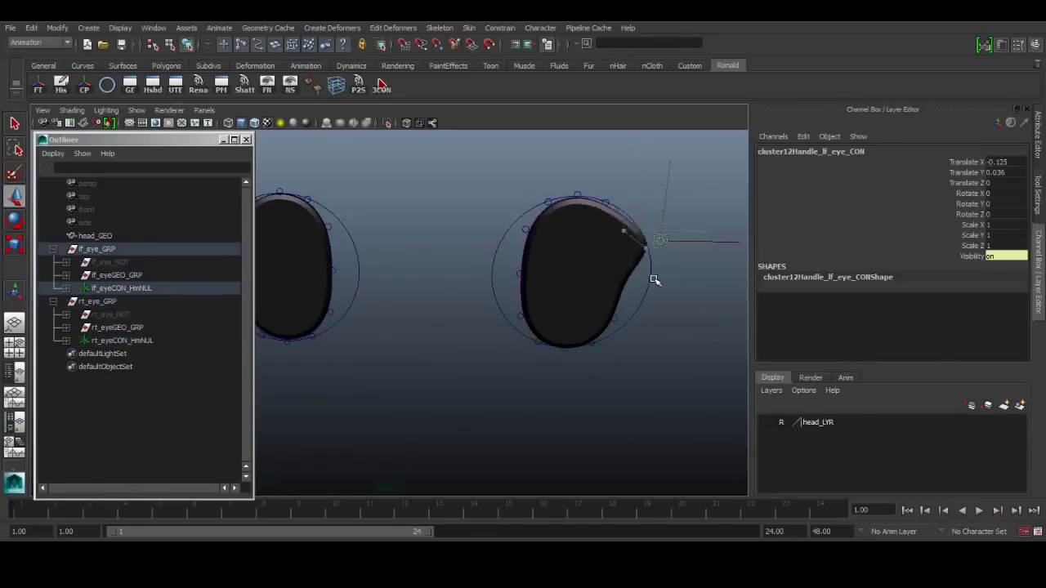
key("ctrl+z")
Step: Select both eye controls and raise Smile Close to test the closed shape with the cluster controls
middle_click_drag(617, 327, 649, 319, "alt")
key("q")
left_click(657, 265)
left_click(681, 260)
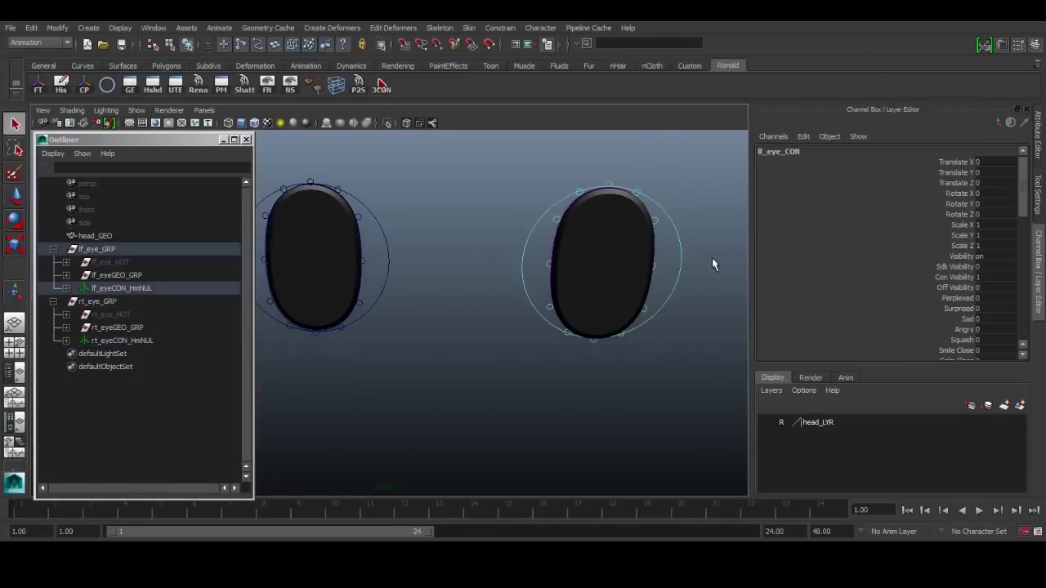
middle_click_drag(674, 252, 693, 291, "alt")
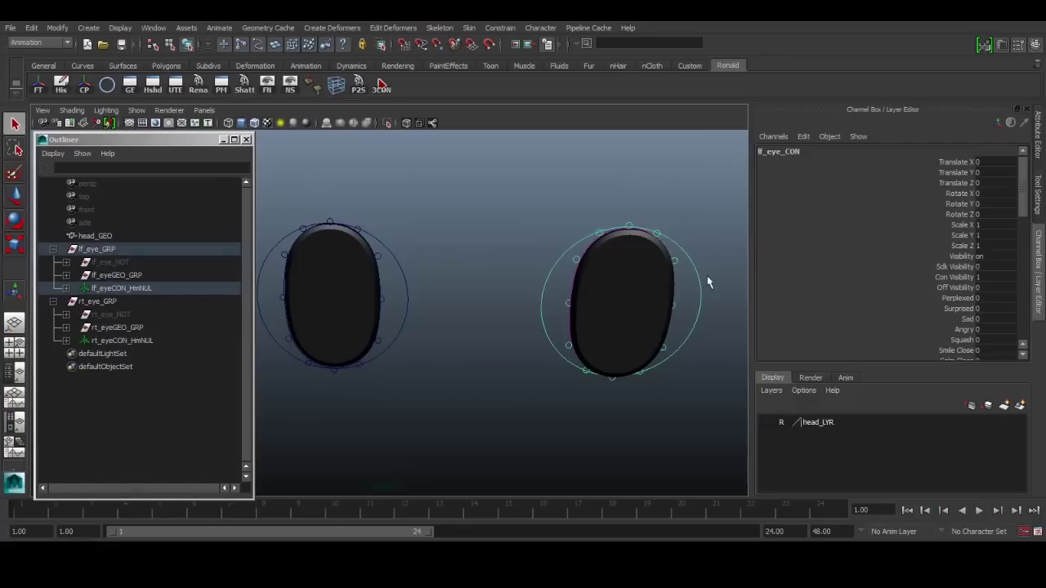
left_click(398, 296, "shift")
scroll(927, 317, "down", 5)
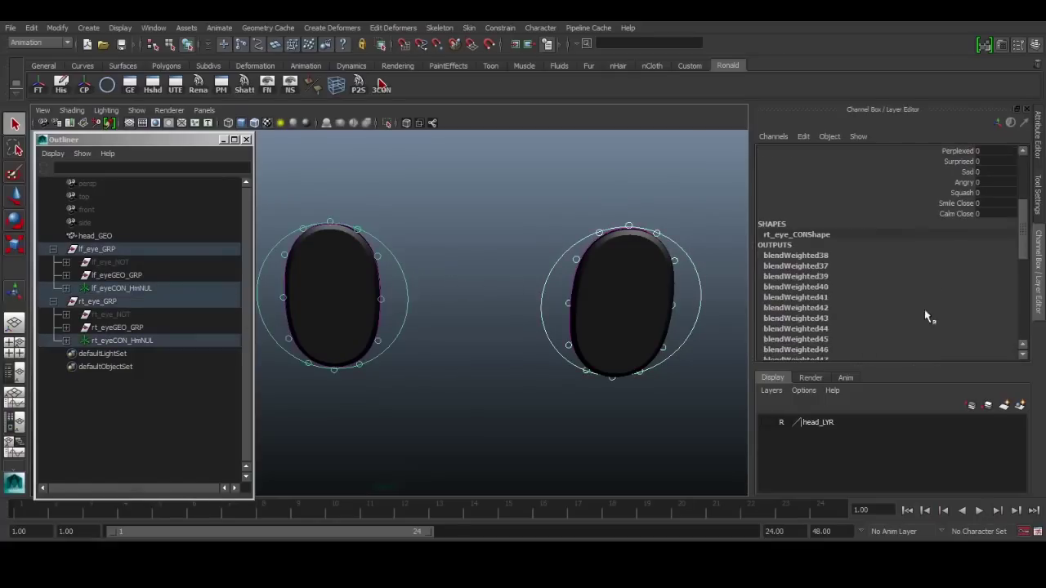
left_click(948, 202)
middle_click_drag(564, 251, 644, 295, "alt")
Step: Try moving the cluster2 control on the left eye's upper lid in the closed pose, and undo the move
left_click(618, 309)
left_click(591, 297)
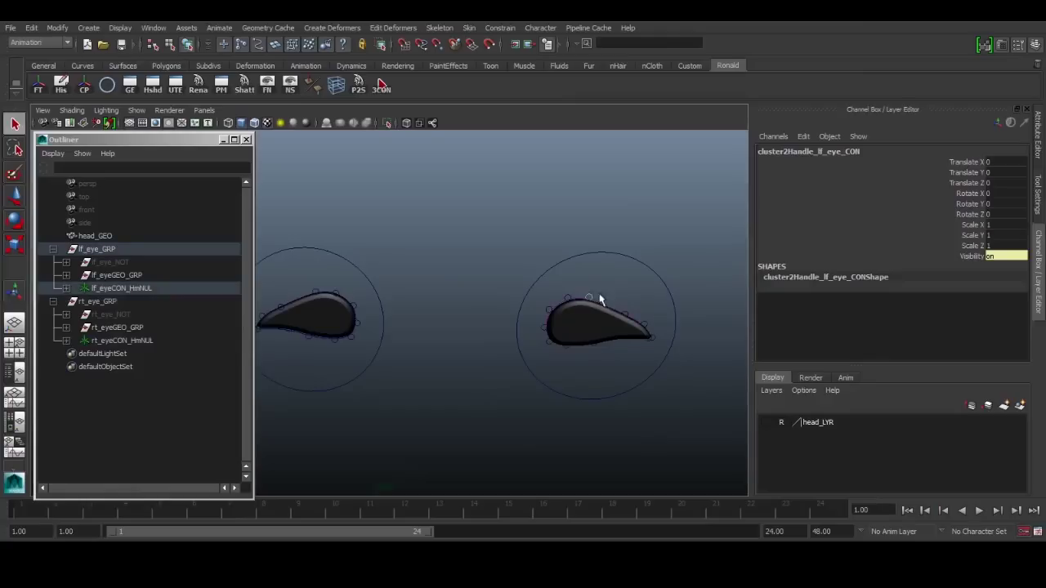
key("w")
left_click_drag(589, 297, 620, 283)
key("ctrl+z")
middle_click_drag(479, 281, 532, 281, "alt")
key("q")
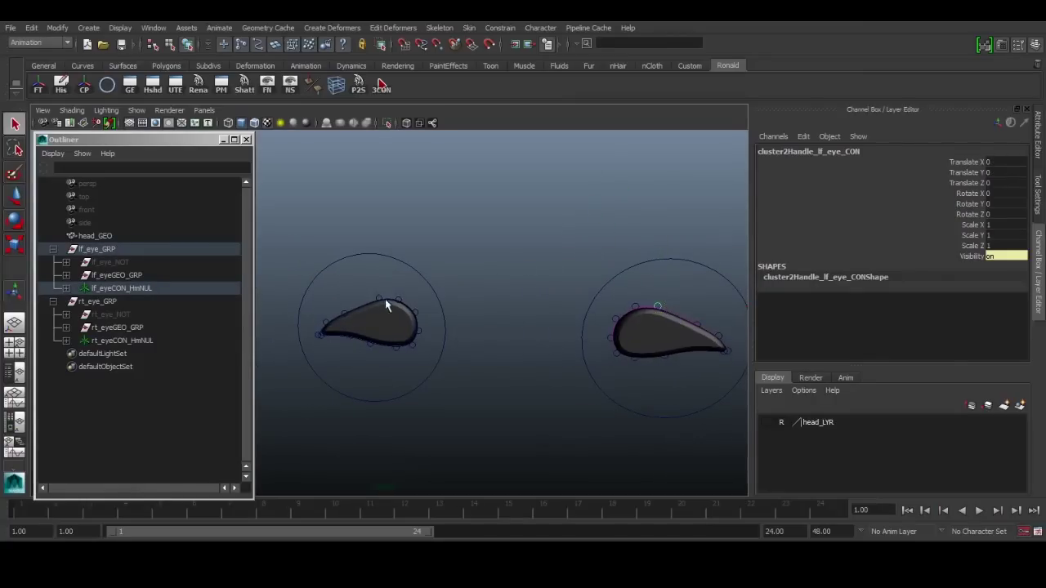
Step: Select the cluster2 and cluster3 controls on the right eye's upper lid and try moving them together
left_click(380, 302)
key("w")
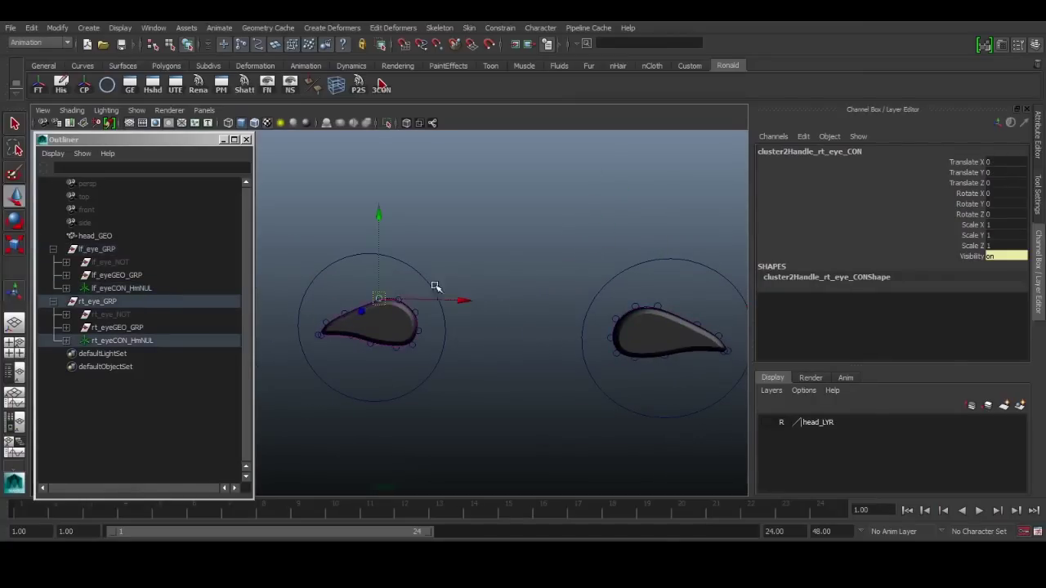
left_click(398, 297)
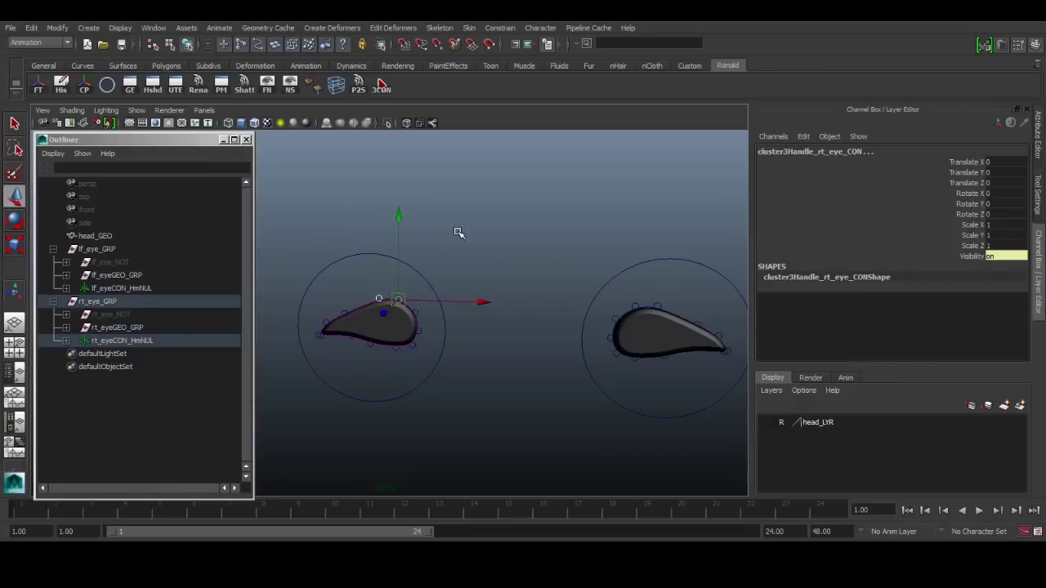
middle_click_drag(458, 231, 474, 243)
Step: Undo the right-eye cluster test and the Smile Close change on both eyes, and clear the selection
key("ctrl+z")
key("ctrl+z")
key("ctrl+z")
key("ctrl+z")
key("ctrl+z")
key("ctrl+z")
key("ctrl+z")
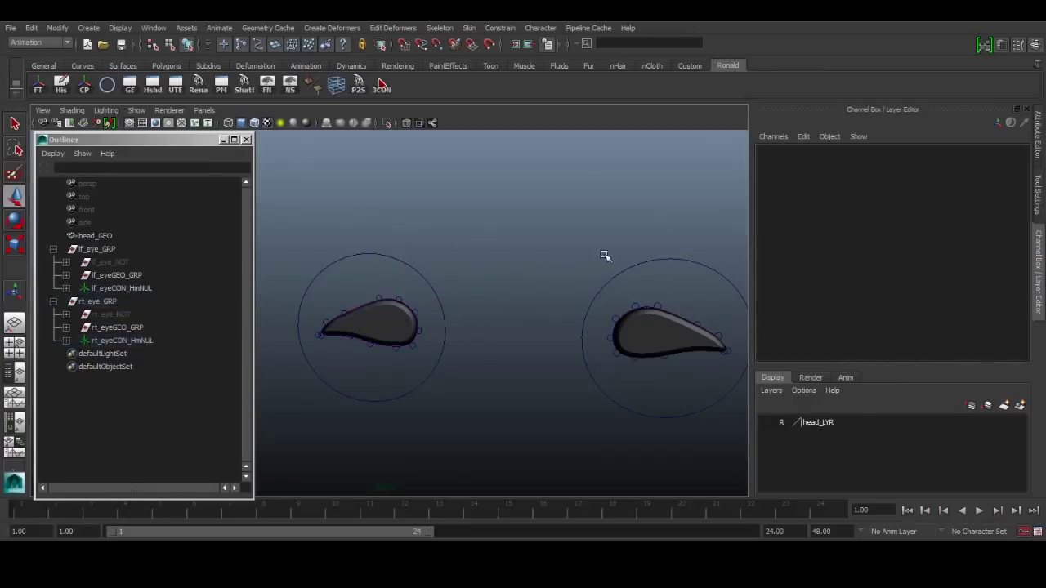
left_click(549, 233)
key("q")
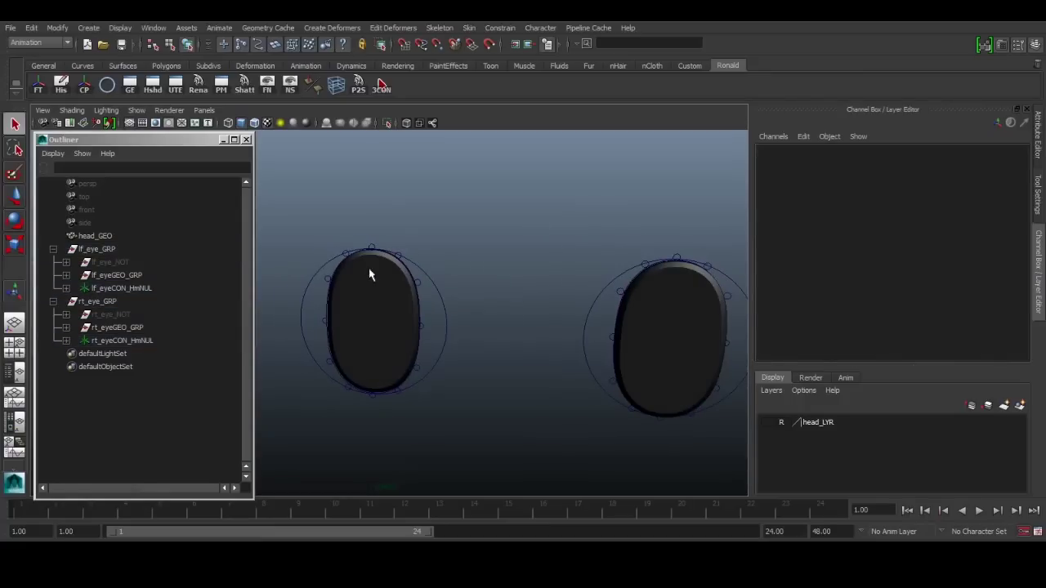
Step: Check the transforms of lf_eye_GRP and rt_eye_GRP, clear the selection and show the viewport grid
left_click(95, 249)
left_click(97, 302)
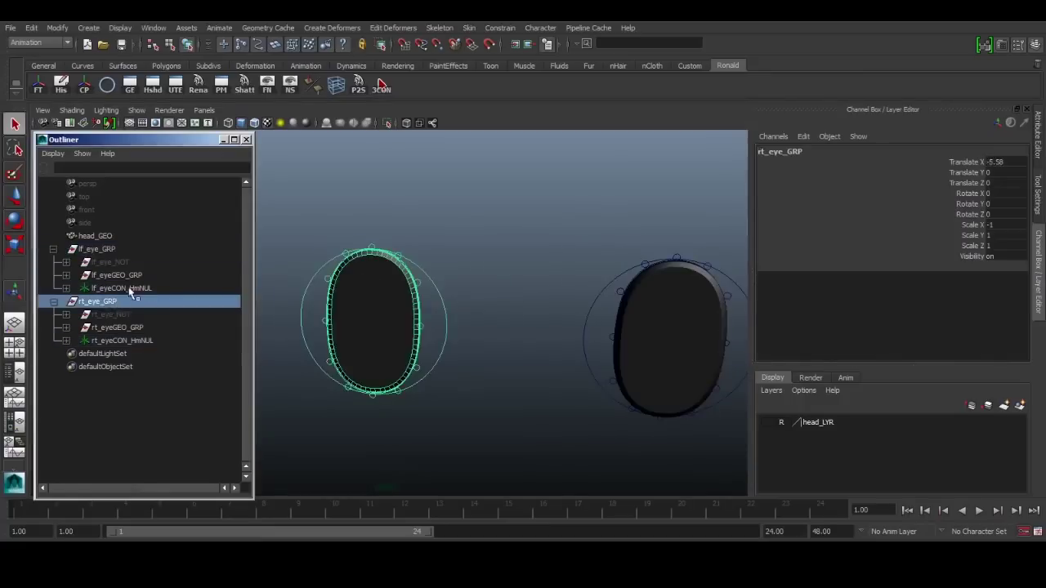
left_click(463, 226)
scroll(493, 299, "down", 5)
scroll(421, 255, "up", 4)
left_click(120, 28)
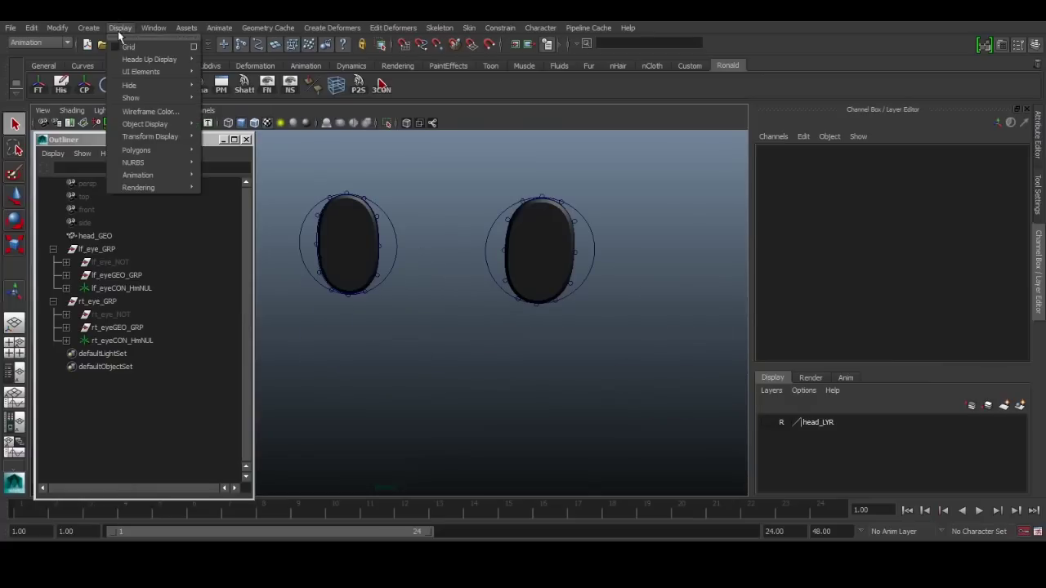
left_click(135, 47)
Step: Move lf_eye_CON to Translate X 3 and the right eye's control 3 units to the opposite side of the grid centre
mouse_move(480, 300)
left_mouse_down("alt")
mouse_move(416, 373)
mouse_move(493, 253)
mouse_move(498, 291)
left_mouse_up("alt")
key("w")
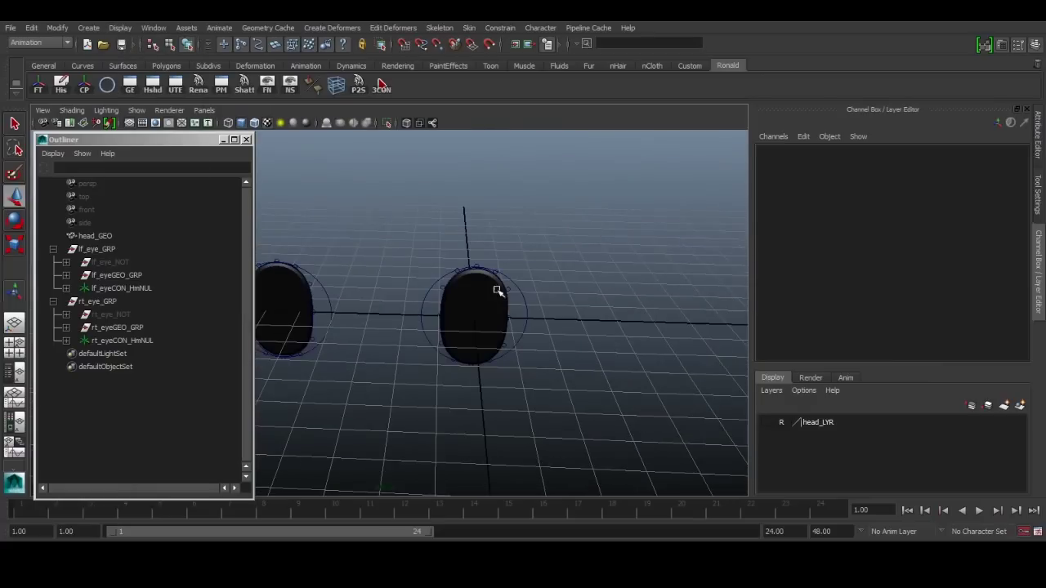
left_click(518, 292)
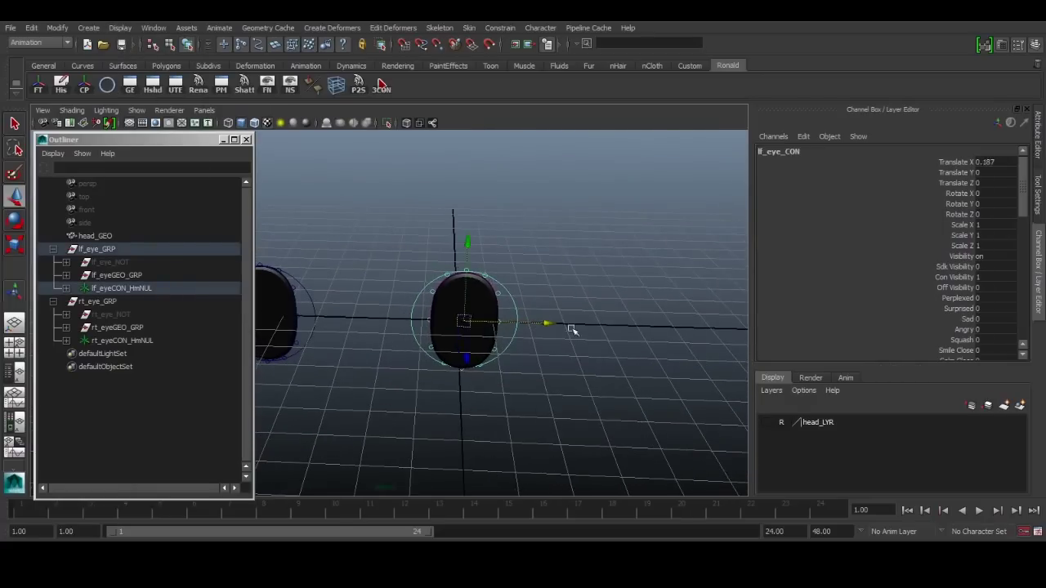
left_click_drag(569, 332, 465, 332)
left_click(412, 305)
left_click_drag(607, 336, 474, 302, "alt")
left_click(576, 372)
key("q")
Step: Select head_GEO and make the head_LYR layer visible
left_click(119, 236)
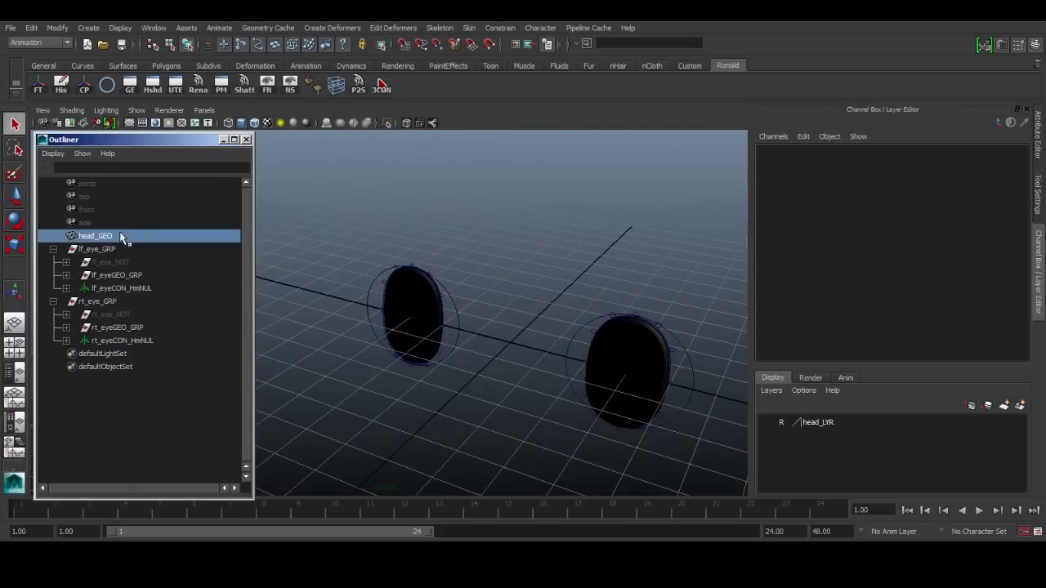
left_click_drag(544, 270, 501, 272, "alt")
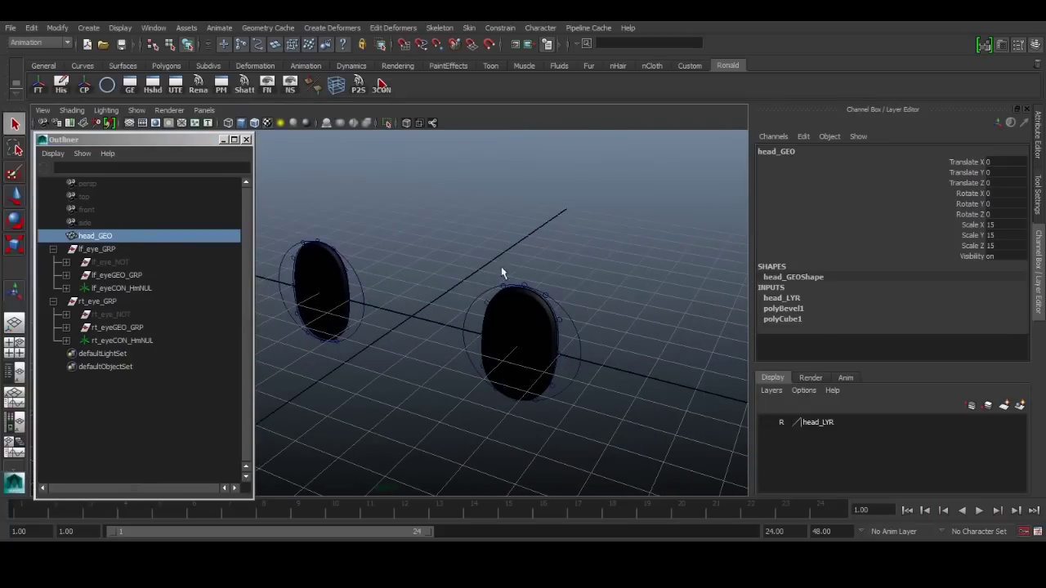
left_click(766, 423)
scroll(556, 330, "down", 8)
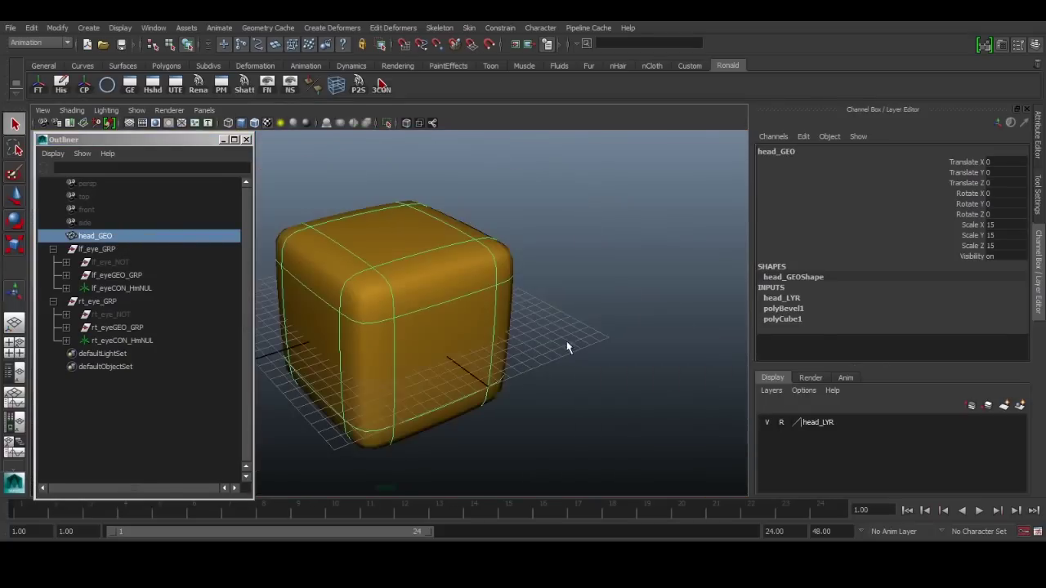
left_click_drag(566, 340, 621, 371, "alt")
Step: Make head_LYR selectable and move head_GEO back behind the eyes to Translate Z about -7.6
left_click(621, 371)
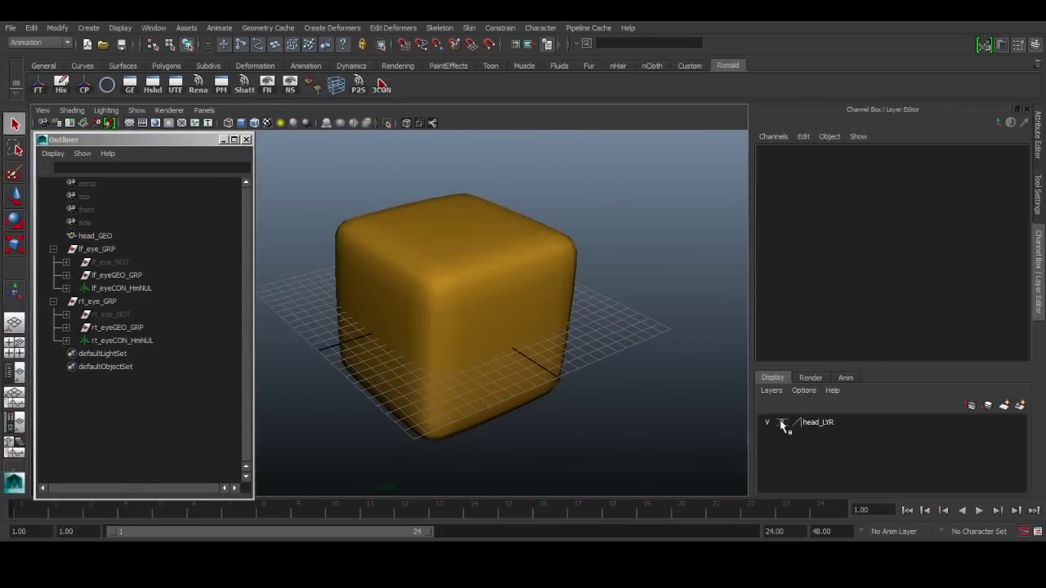
left_click(536, 345)
key("w")
left_click_drag(373, 384, 538, 374, "alt")
middle_click_drag(538, 374, 545, 420, "alt")
scroll(542, 413, "up", 6)
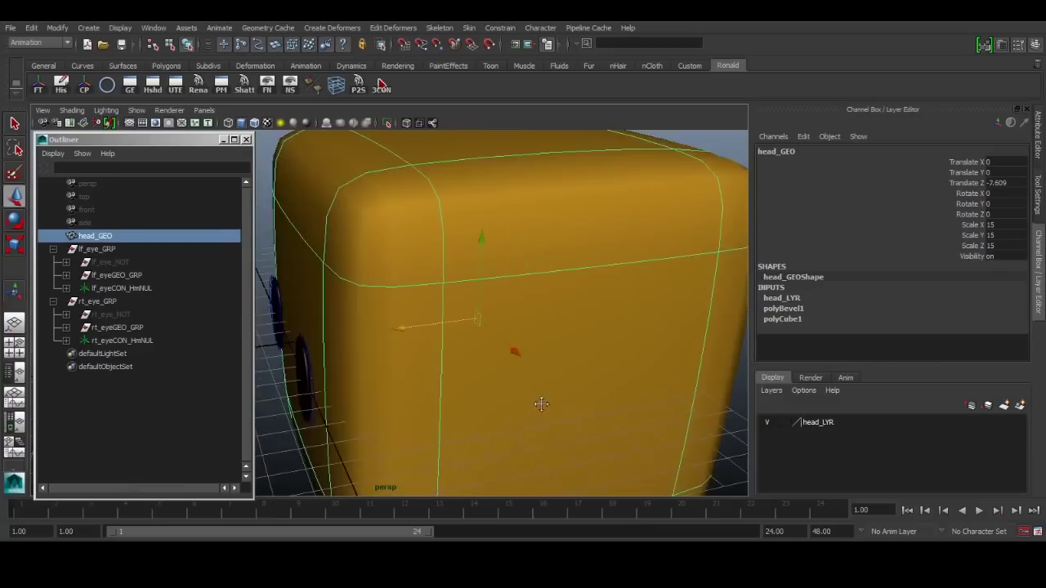
scroll(541, 404, "up", 3)
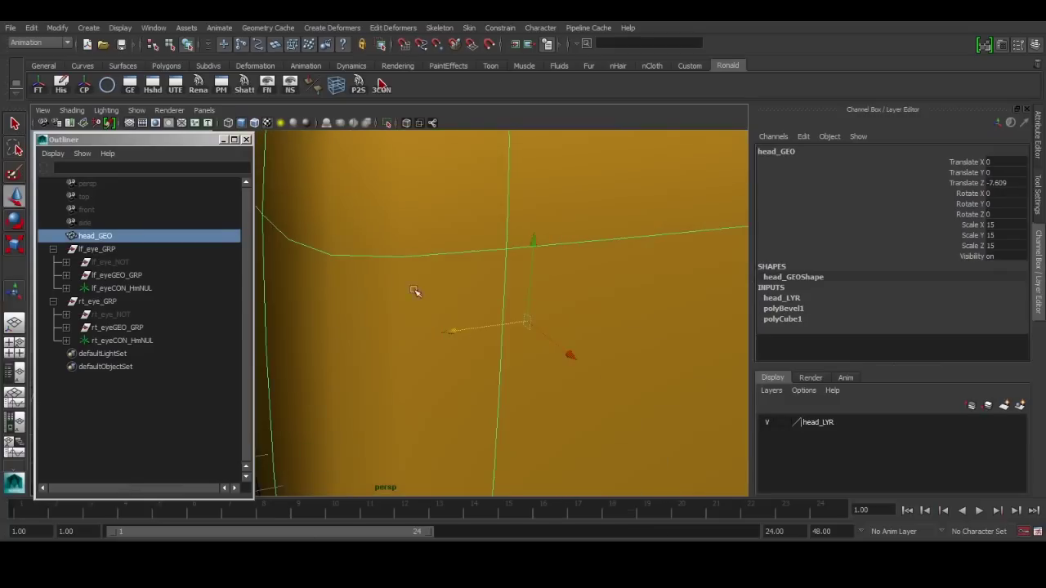
Step: In the top view, move head_GEO forward against the eyes to Translate Z about -7.38
key("space")
key("space")
scroll(509, 310, "up", 6)
scroll(577, 343, "up", 2)
middle_click_drag(578, 344, 344, 308, "alt")
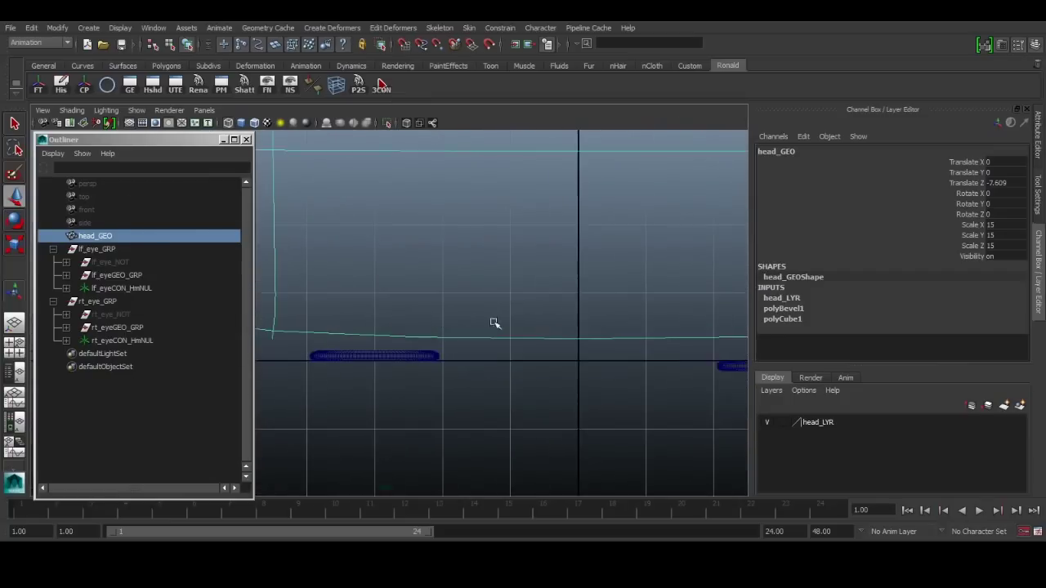
mouse_move(544, 324)
middle_mouse_down("alt")
mouse_move(507, 317)
mouse_move(501, 329)
mouse_move(537, 339)
mouse_move(511, 358)
mouse_move(547, 343)
middle_mouse_up("alt")
scroll(561, 368, "up", 2)
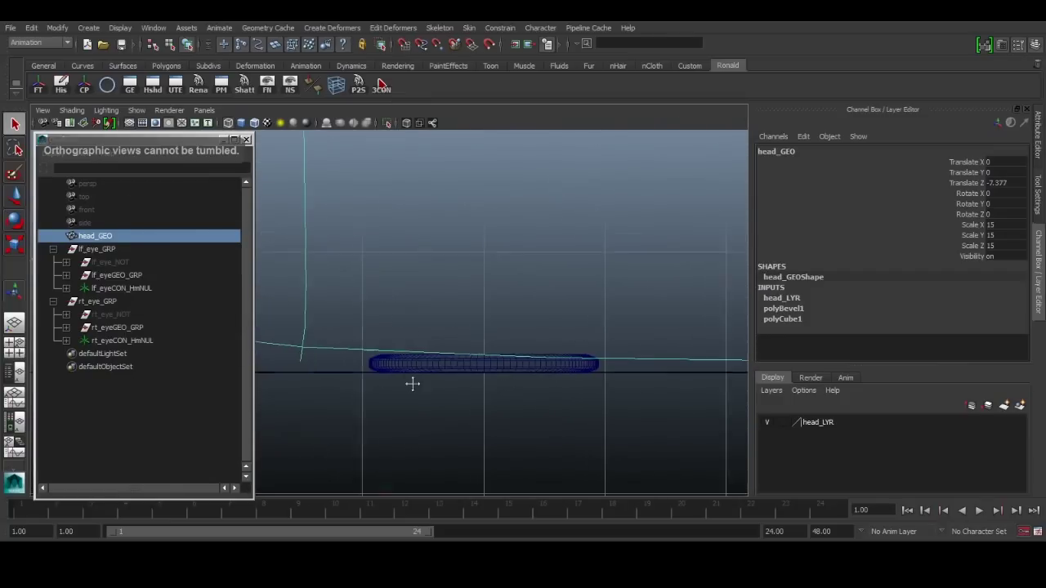
middle_click_drag(414, 383, 445, 372, "alt")
Step: Select rt_eye_GEO and move it forward from the head's front face to Translate Z about 0.154
left_click(416, 358)
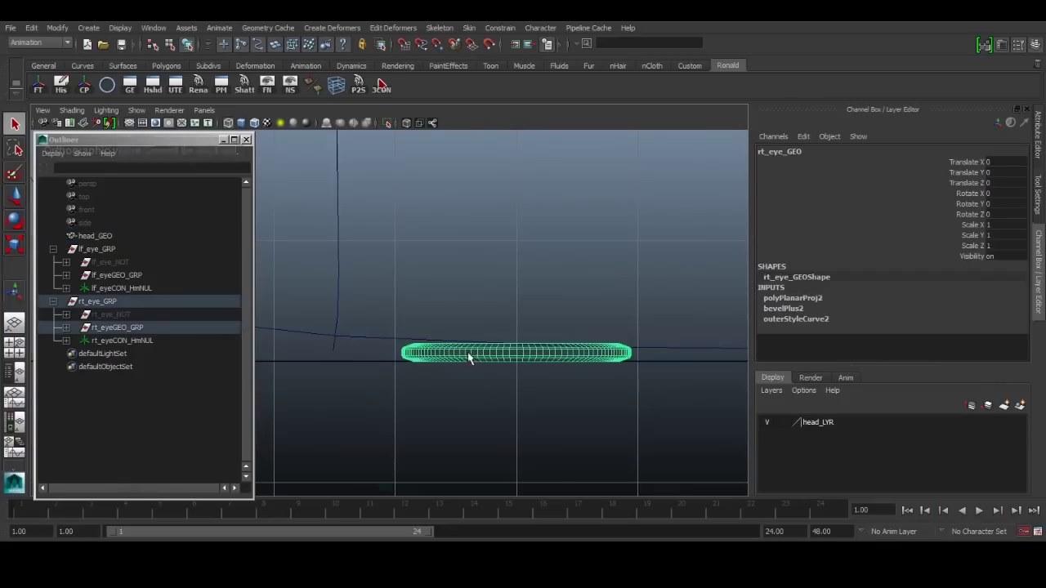
key("w")
scroll(551, 308, "up", 4)
middle_click_drag(568, 285, 503, 263, "alt")
middle_click_drag(502, 263, 528, 308)
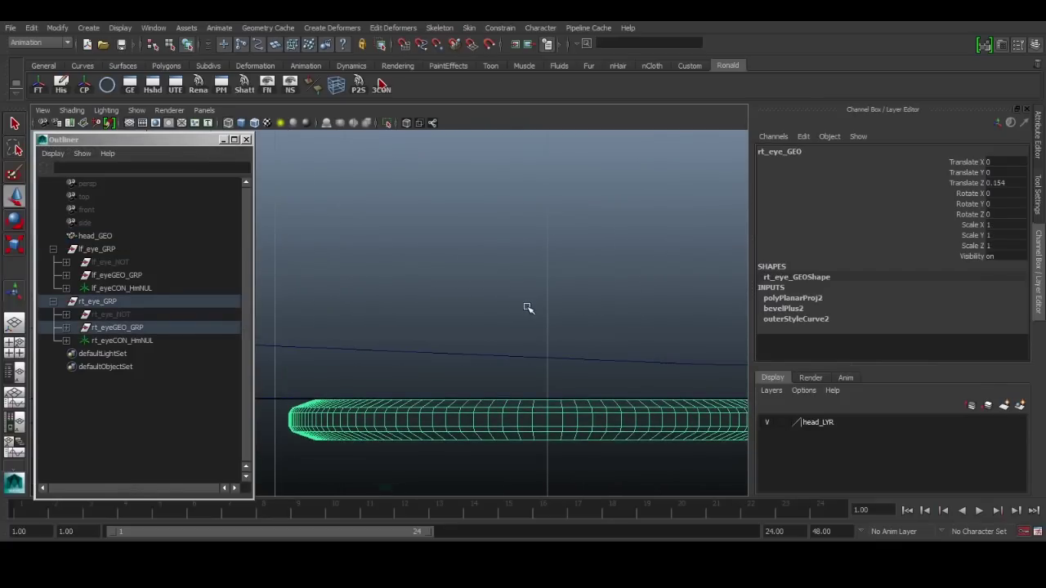
scroll(526, 308, "down", 5)
scroll(527, 308, "up", 5)
middle_click_drag(574, 388, 474, 299, "alt")
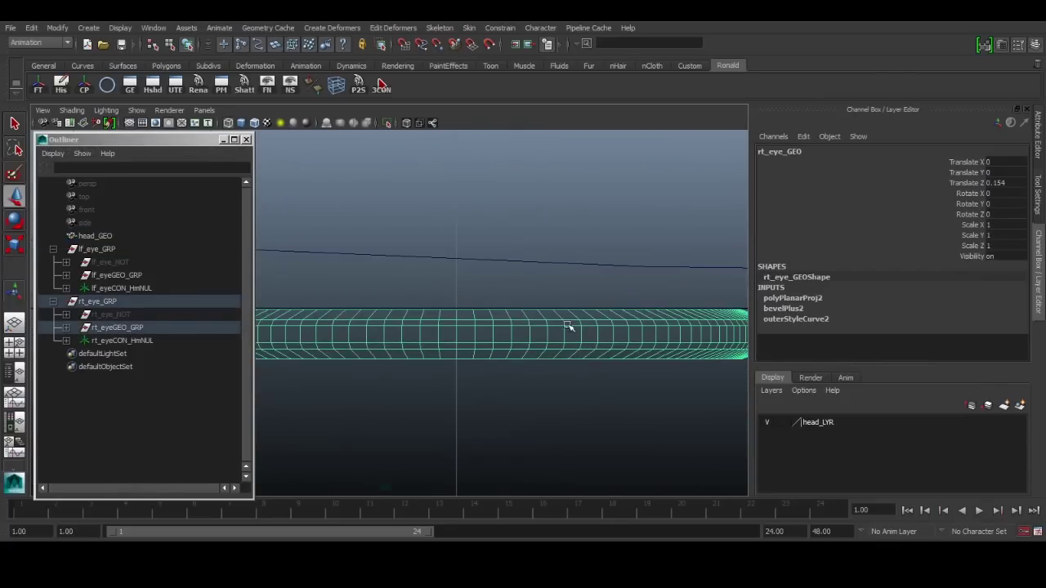
middle_click_drag(639, 364, 497, 338, "alt")
left_click(588, 371)
Step: Return to the perspective view, frame the face and hide the grid
key("space")
left_click_drag(514, 303, 576, 336, "alt")
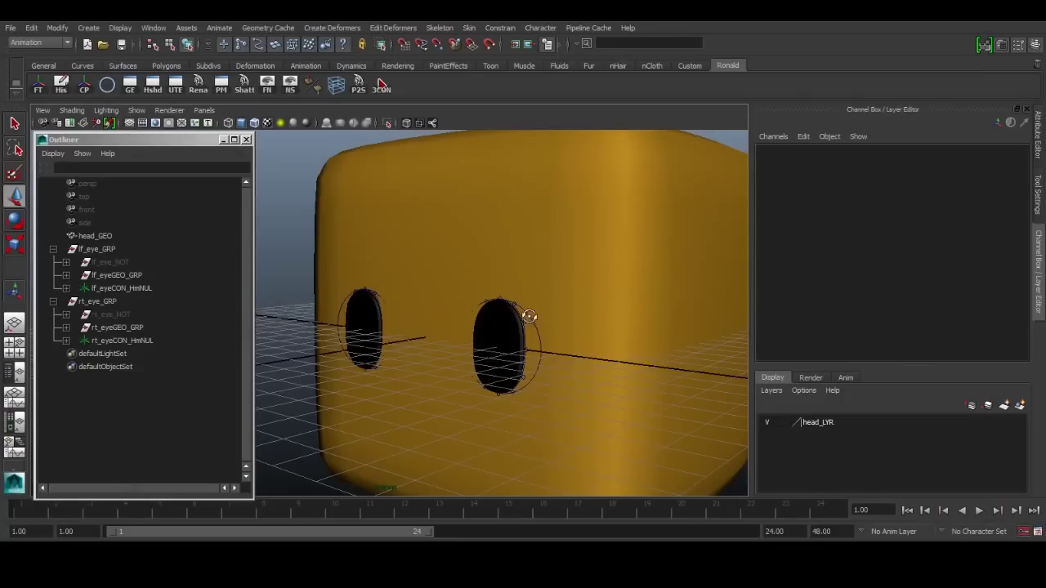
left_click(530, 315)
key("f")
left_click(123, 27)
left_click(128, 46)
Step: Move head_GEO down and slightly back to Translate Y about -1.84 and Translate Z about -7.48
key("w")
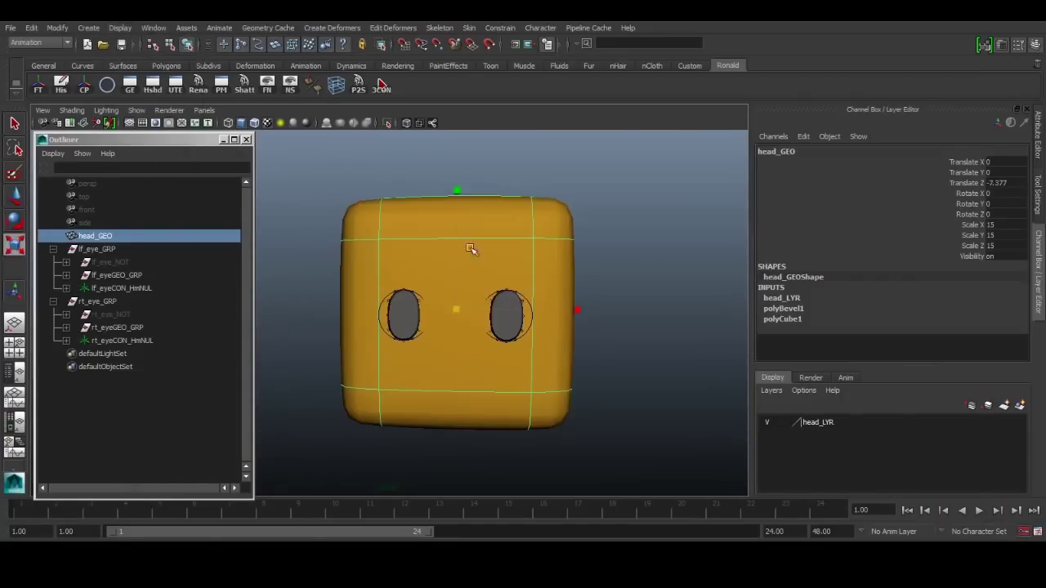
left_click_drag(462, 227, 462, 251)
left_click_drag(462, 252, 429, 263, "alt")
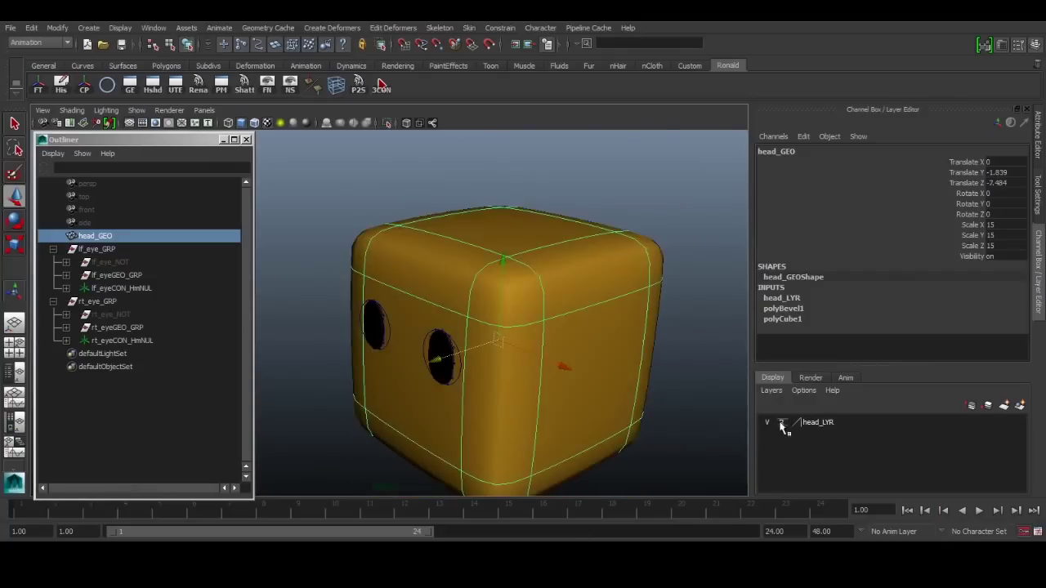
Step: Set head_LYR back to reference mode and select lf_eye_CON
left_click(782, 423)
left_click_drag(648, 385, 544, 309, "alt")
key("q")
left_click(529, 318)
scroll(543, 327, "up", 6)
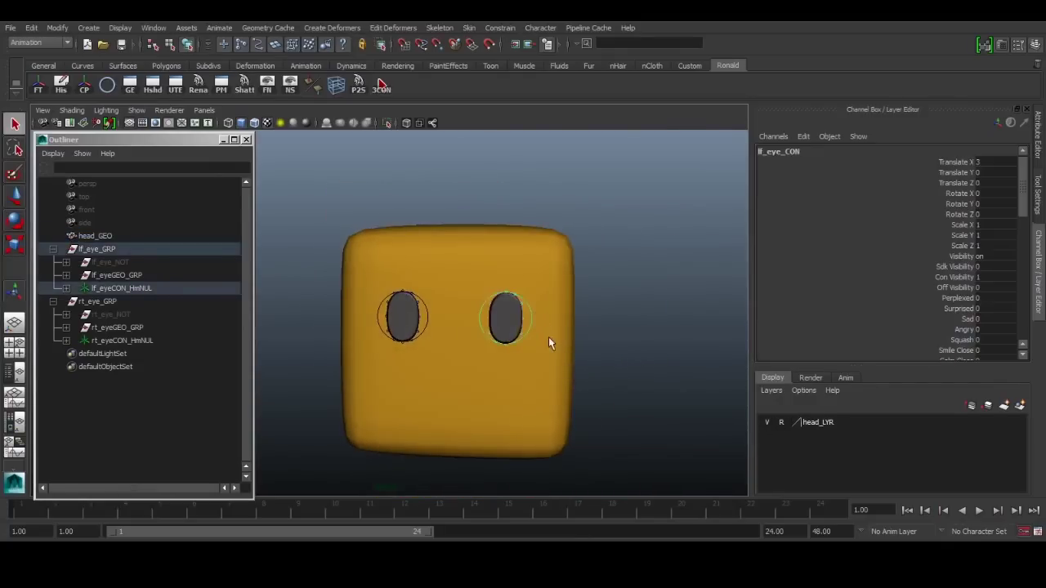
Step: Try moving lf_eye_CON and rt_eye_CON sideways together, undo the move and deselect both controls
key("w")
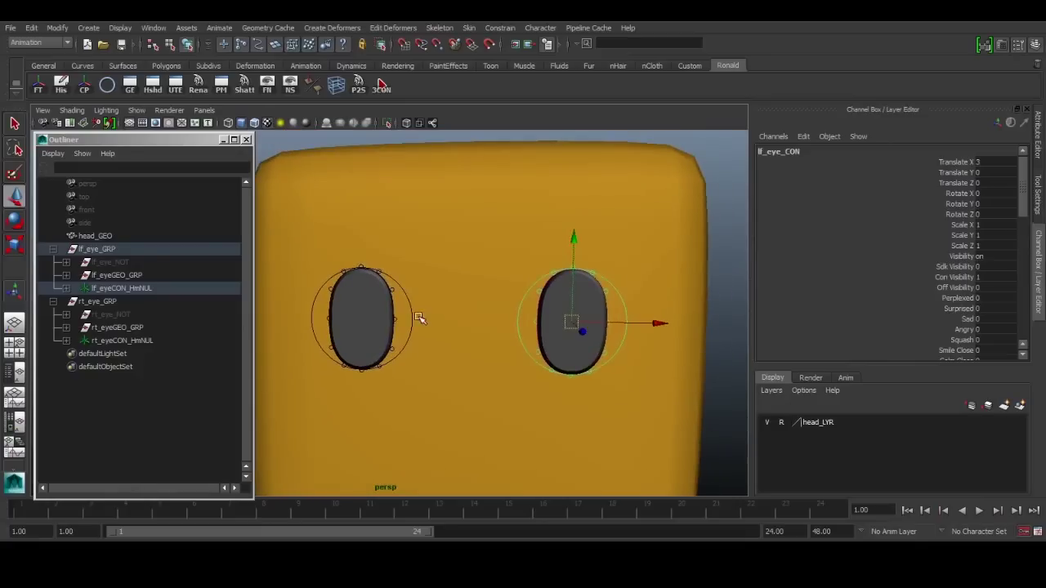
left_click(413, 317, "shift")
middle_click_drag(561, 363, 506, 364, "shift")
key("z")
middle_click_drag(561, 397, 578, 368, "alt")
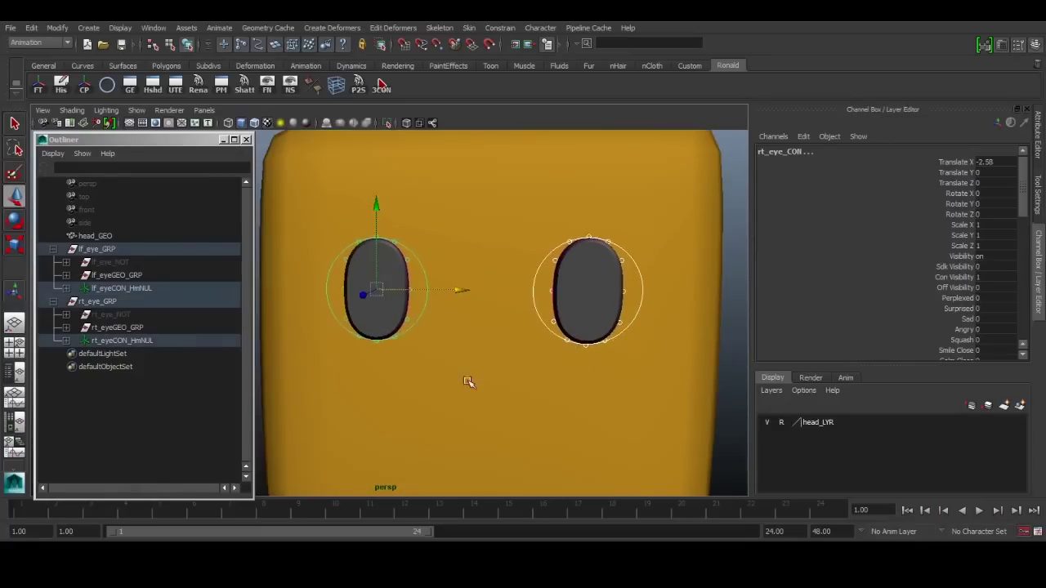
left_click(676, 290)
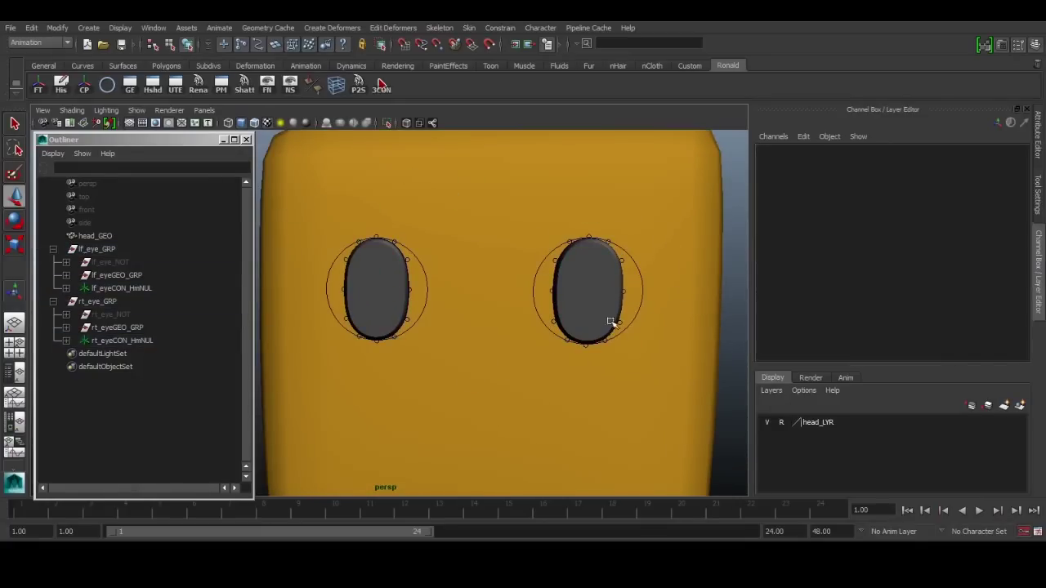
Step: Create a NURBS circle at the origin between the eyes and set its Rotate X to 90
right_click_drag(611, 322, 568, 348, "alt")
left_click_drag(552, 356, 475, 394, "alt")
middle_click_drag(476, 394, 518, 383, "alt")
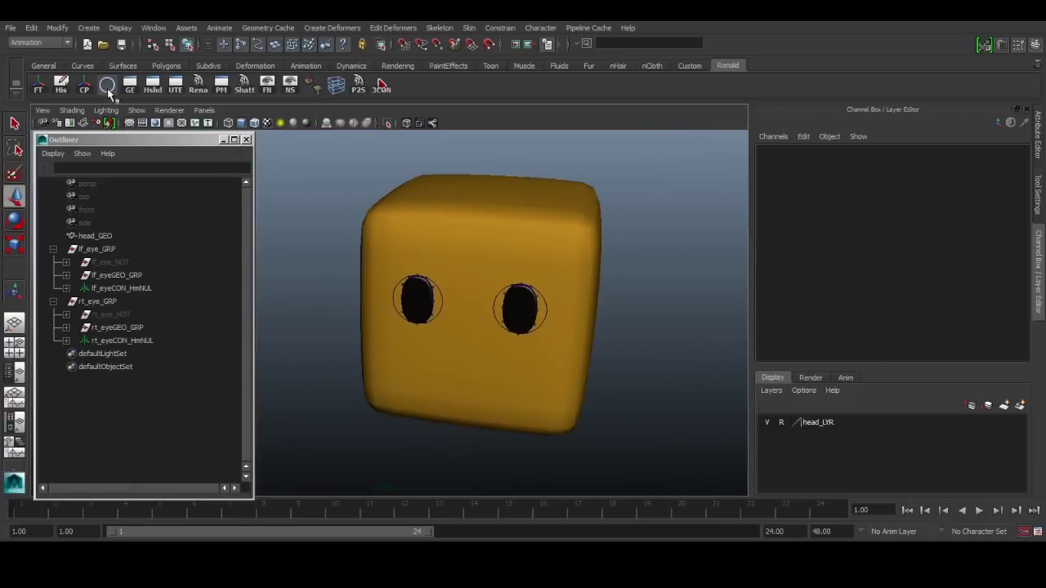
left_click(107, 87)
left_click_drag(656, 343, 572, 335, "alt")
key("e")
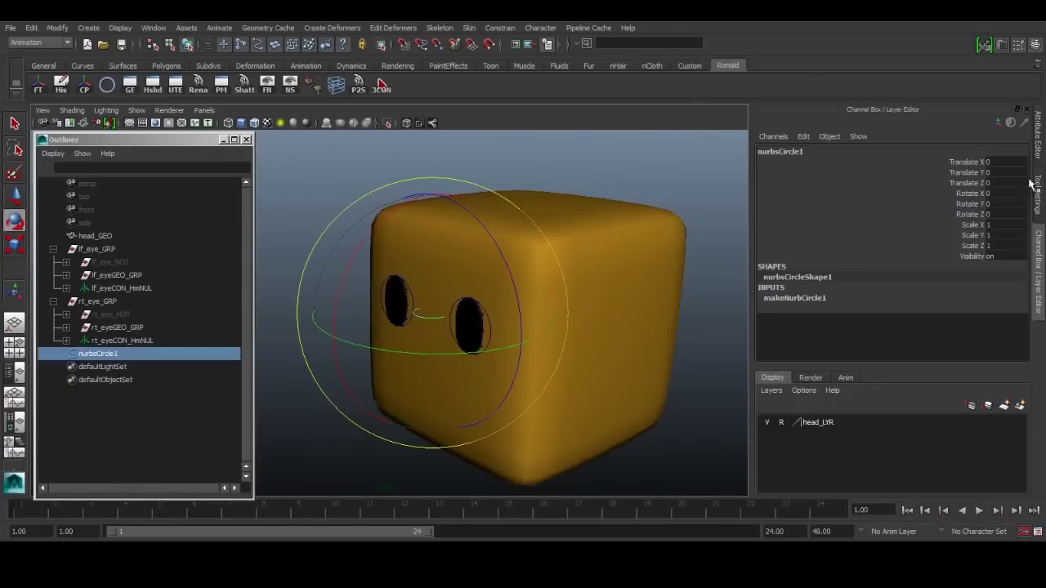
left_click(993, 194)
type("90")
key("Return")
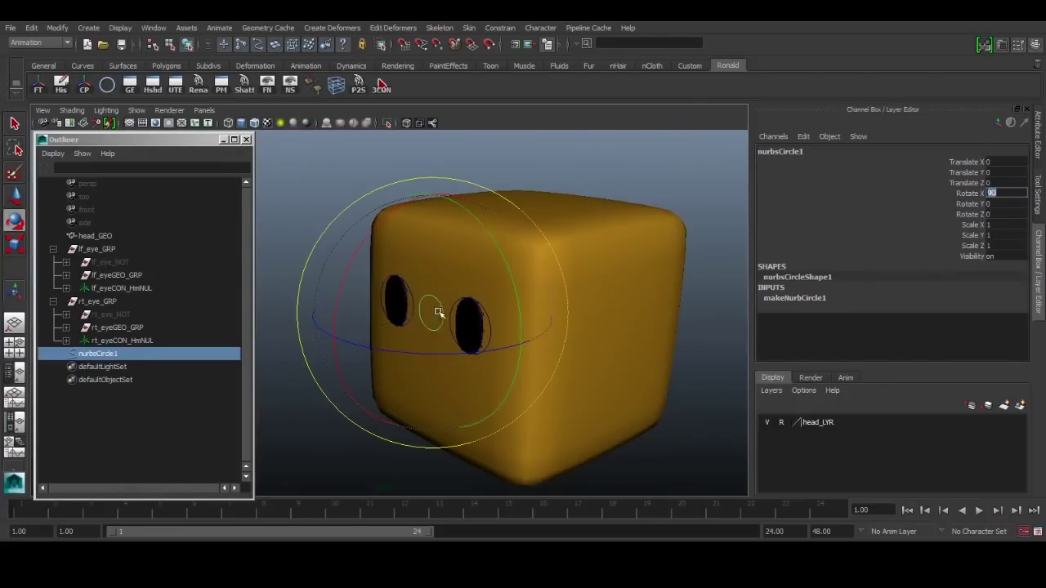
left_click_drag(438, 312, 523, 296, "alt")
Step: Set the new circle's Degree to Linear and its Sections to 6 to make a hexagon
left_click(844, 299)
scroll(907, 310, "down", 2)
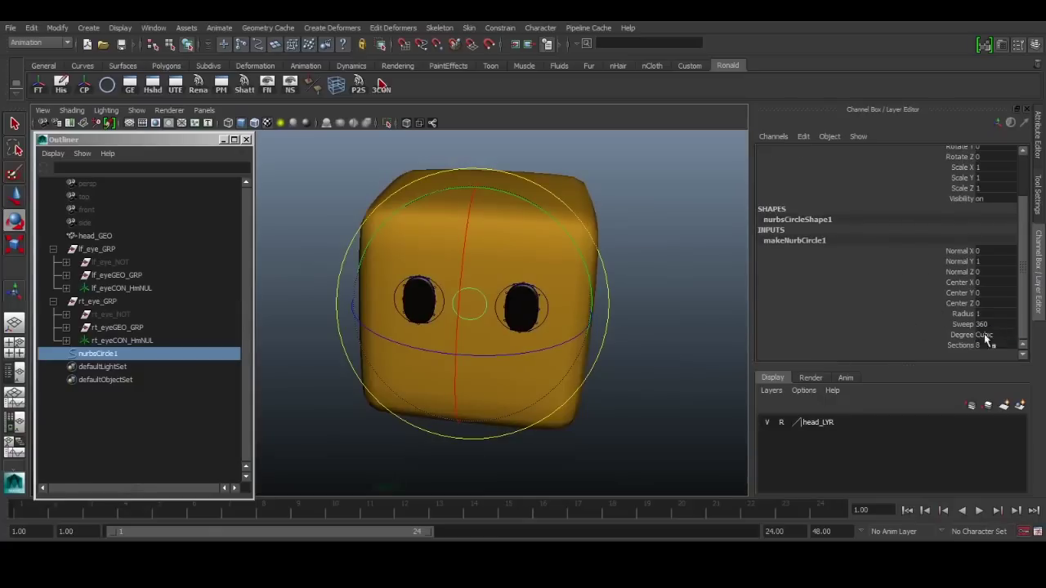
left_click(957, 345)
double_click(994, 344)
type("4")
left_click(993, 335)
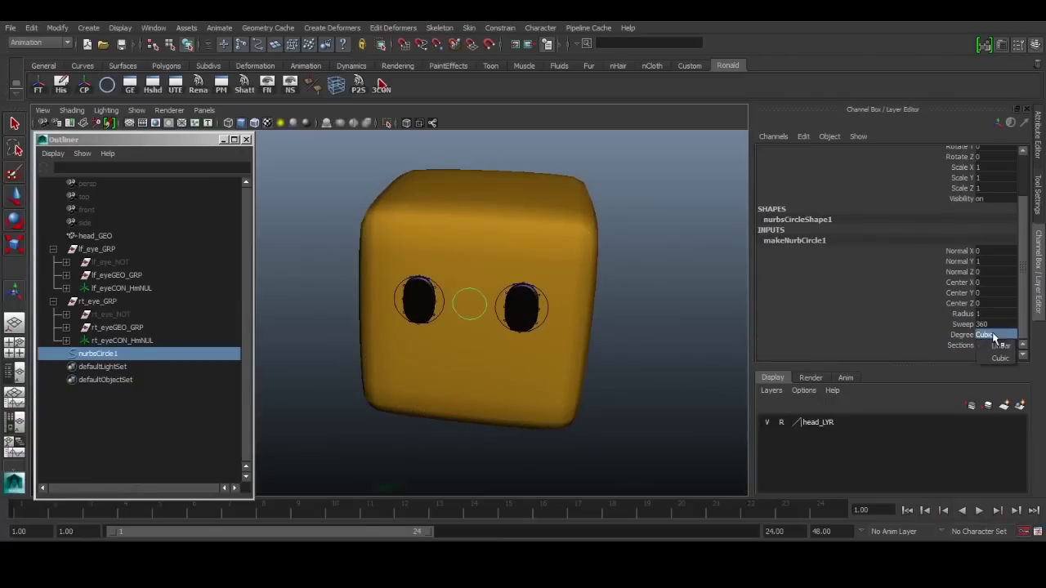
left_click(997, 345)
left_click(963, 344)
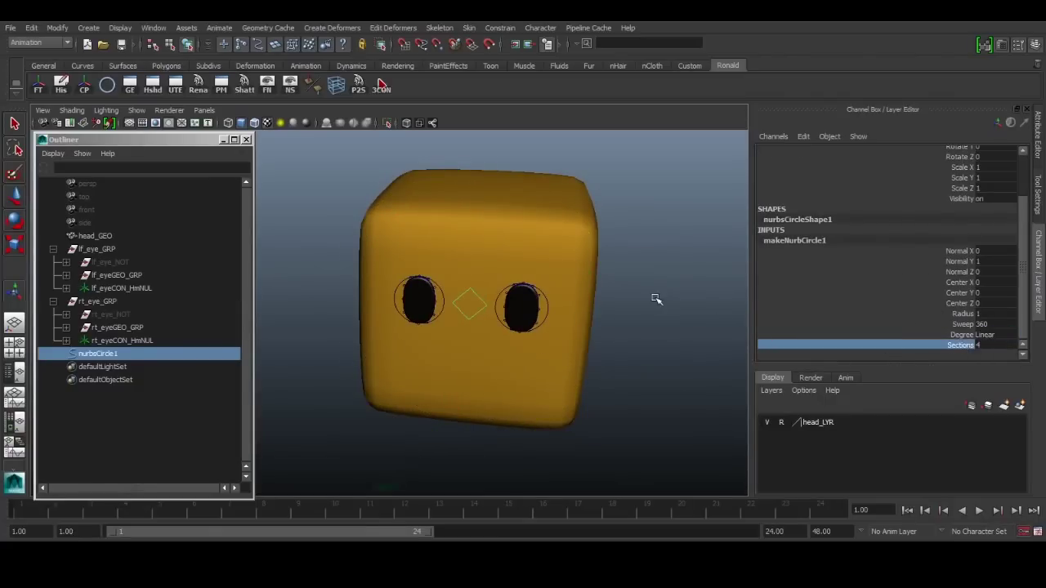
middle_click_drag(656, 300, 670, 300)
Step: Scale the hexagonal curve around both eyes to about 5.69 in X and Y and 2.86 in Z
middle_click_drag(547, 322, 570, 325, "alt")
key("r")
middle_click_drag(507, 357, 626, 348)
left_click_drag(486, 405, 502, 357)
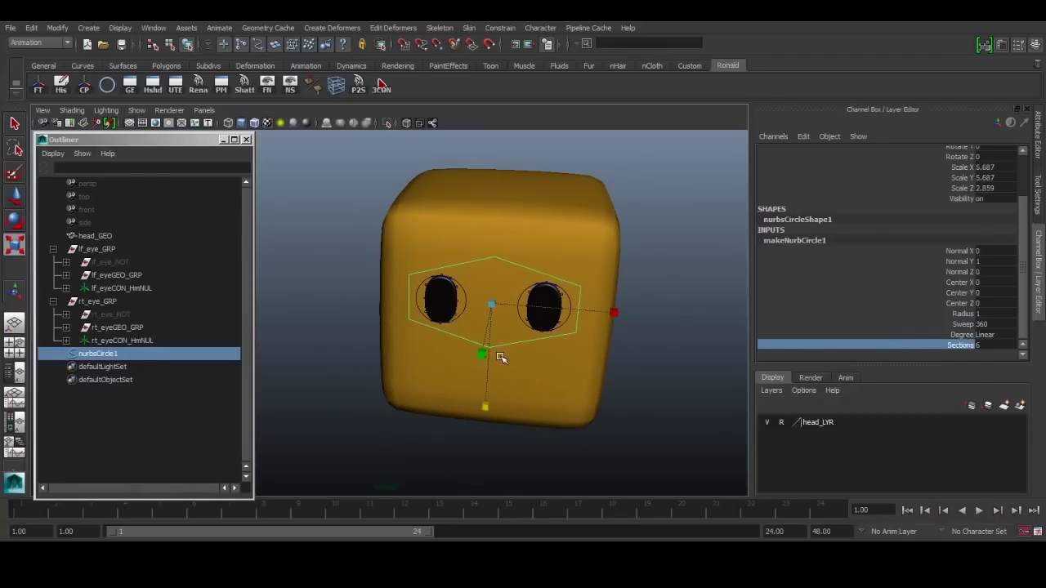
Step: Clean up the hexagonal curve by freezing its transformations and deleting its history, and rename it eye_CON
left_click(38, 85)
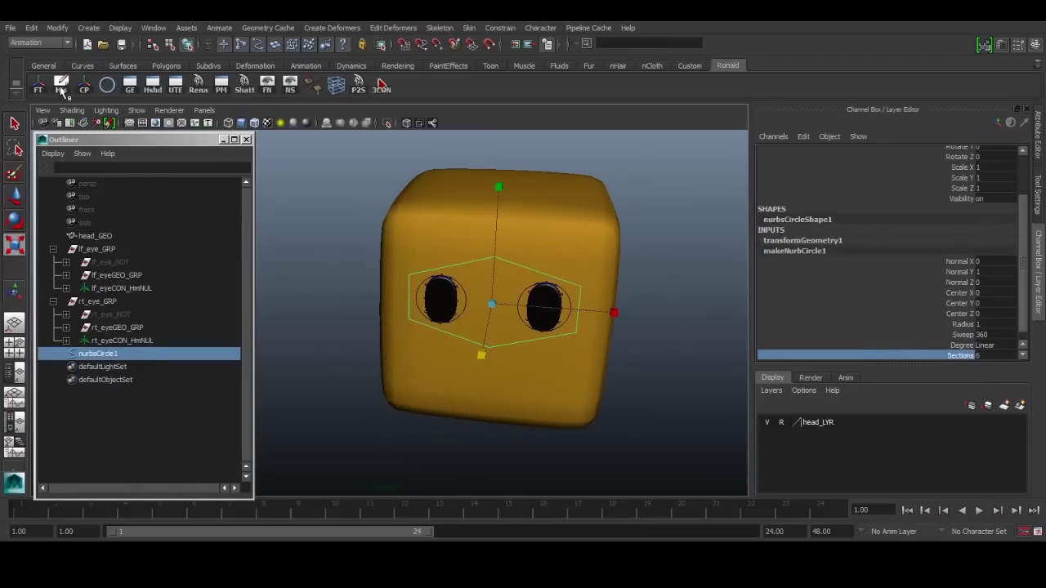
left_click(61, 85)
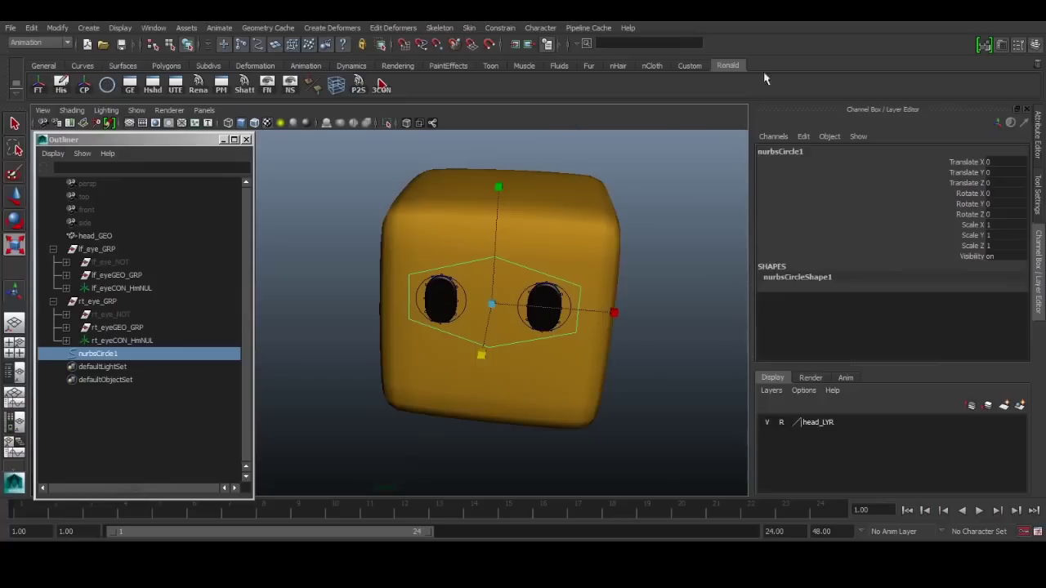
double_click(797, 152)
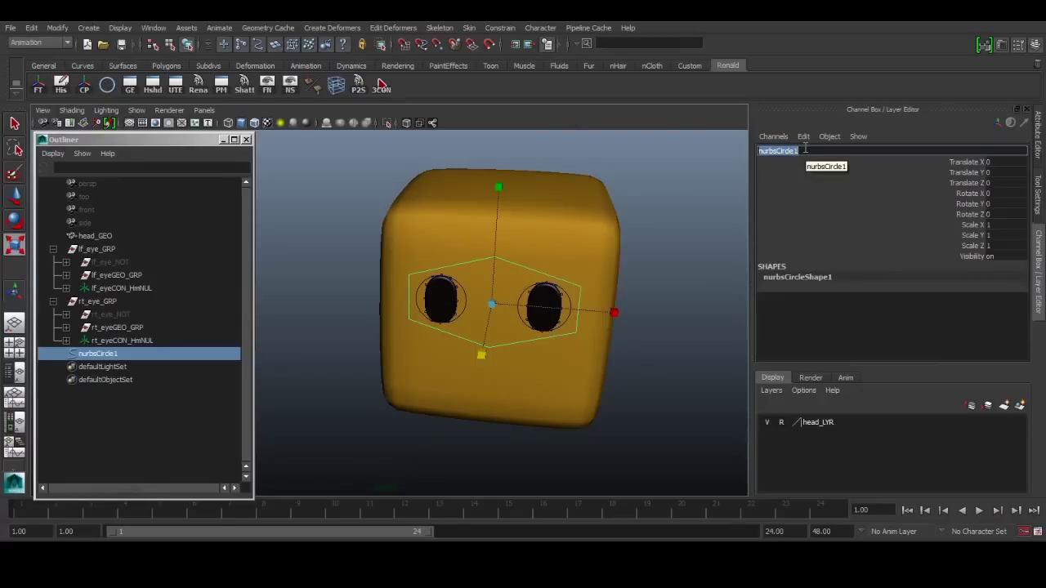
type("eye_CON")
key("Return")
left_click_drag(515, 270, 536, 257, "alt")
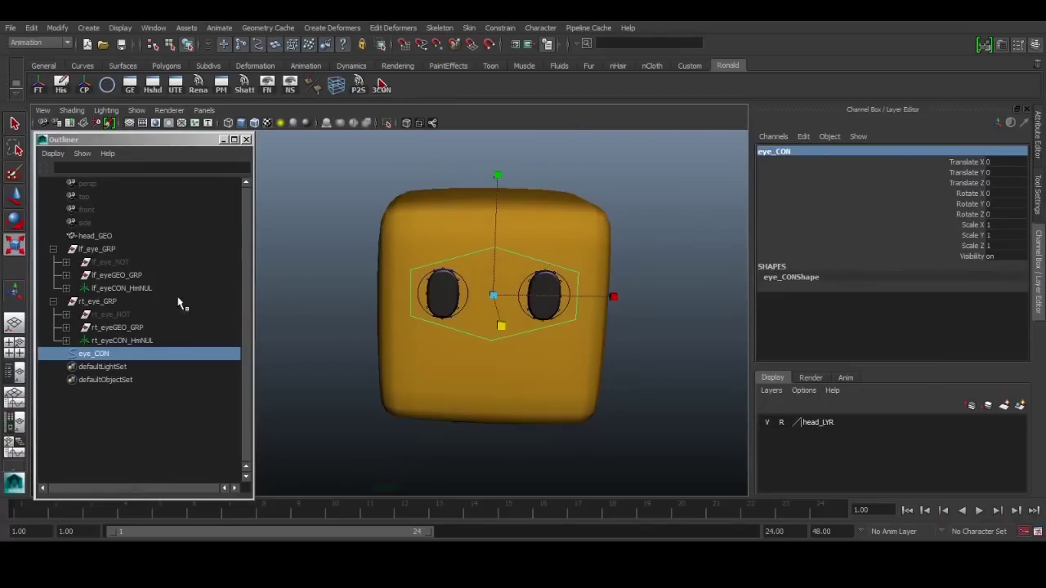
Step: Parent lf_eye_GRP and rt_eye_GRP under eye_CON
left_click(105, 250)
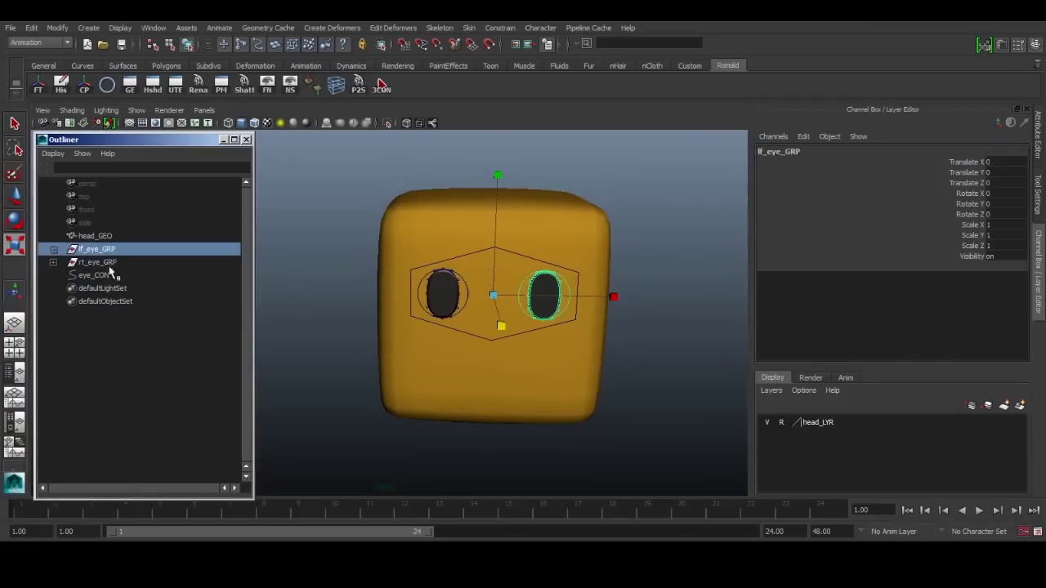
left_click(113, 263, "shift")
left_click(113, 275, "ctrl")
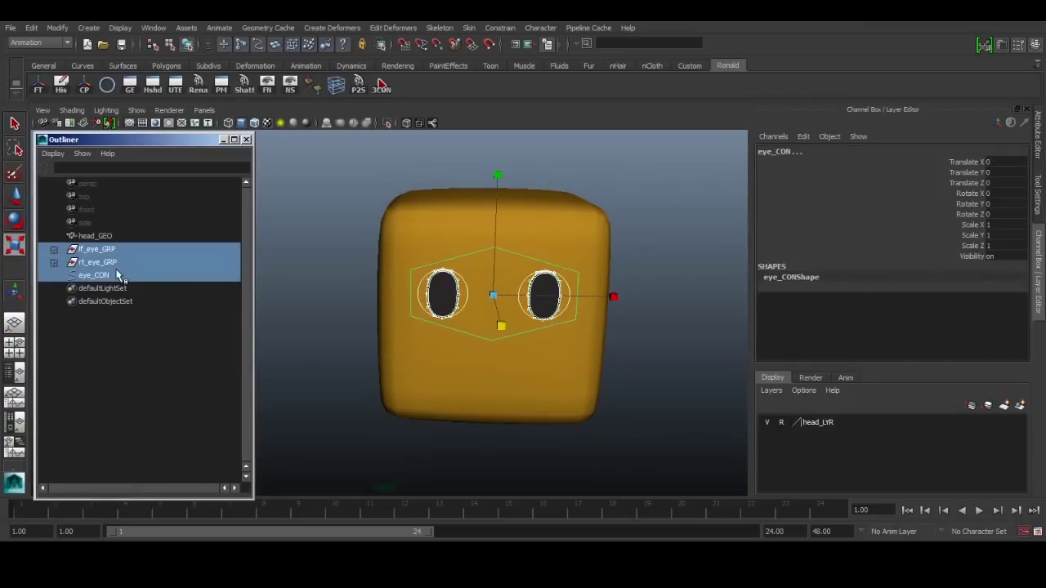
key("p")
Step: Try moving eye_CON to check that both eyes follow, and undo the move
left_click(117, 249)
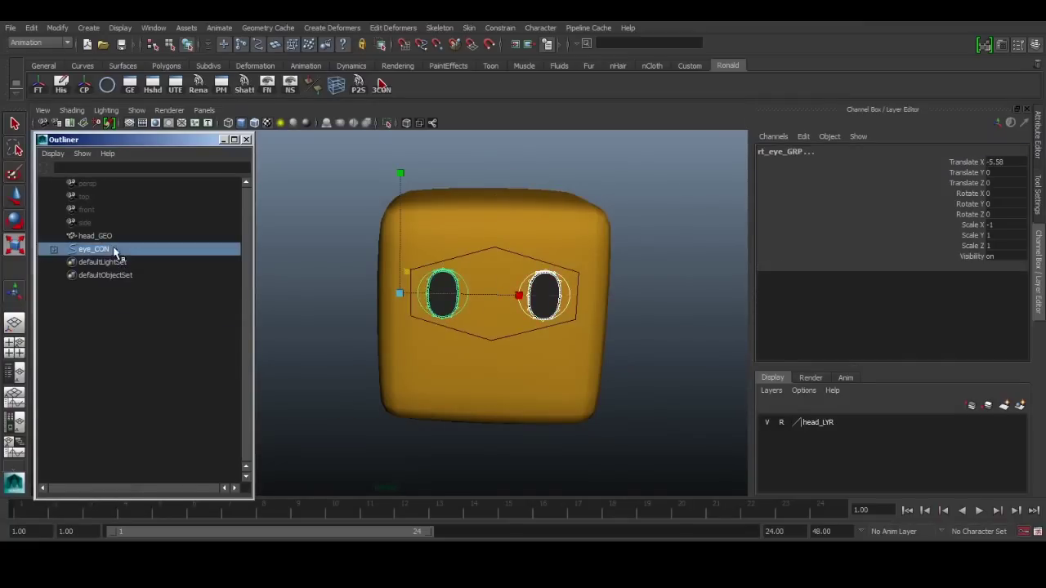
middle_click_drag(607, 354, 464, 373)
key("ctrl+z")
left_click_drag(602, 362, 559, 351, "alt")
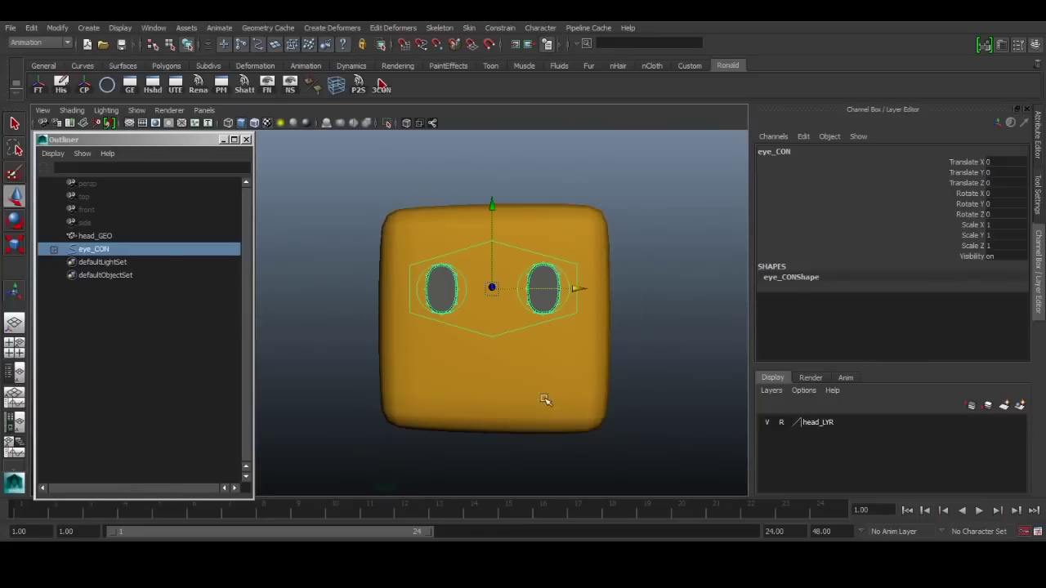
left_click_drag(545, 399, 507, 417, "alt")
left_click(105, 240)
left_click(127, 252)
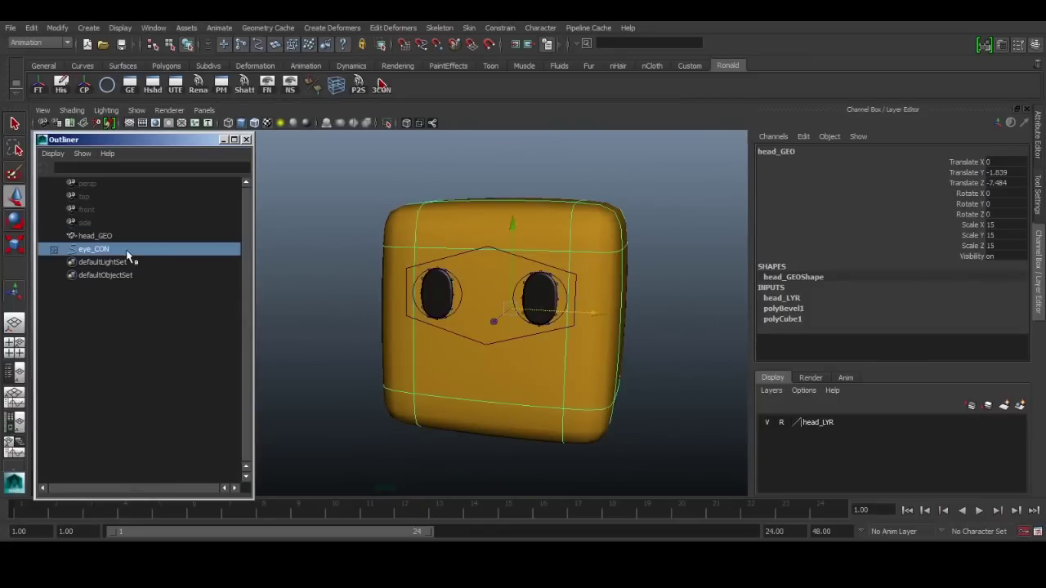
Step: Create a NURBS circle scaled uniformly to about 7.92 and set its Degree to Linear for an octagon
left_click_drag(360, 255, 330, 272, "alt")
left_click_drag(316, 167, 363, 208, "alt")
middle_click_drag(600, 304, 595, 275, "alt")
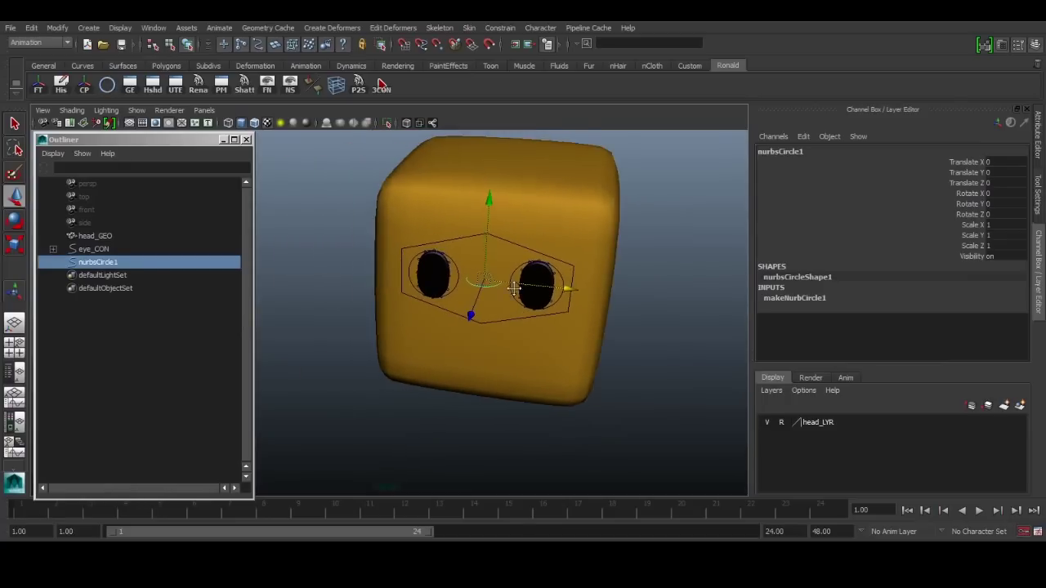
key("e")
key("r")
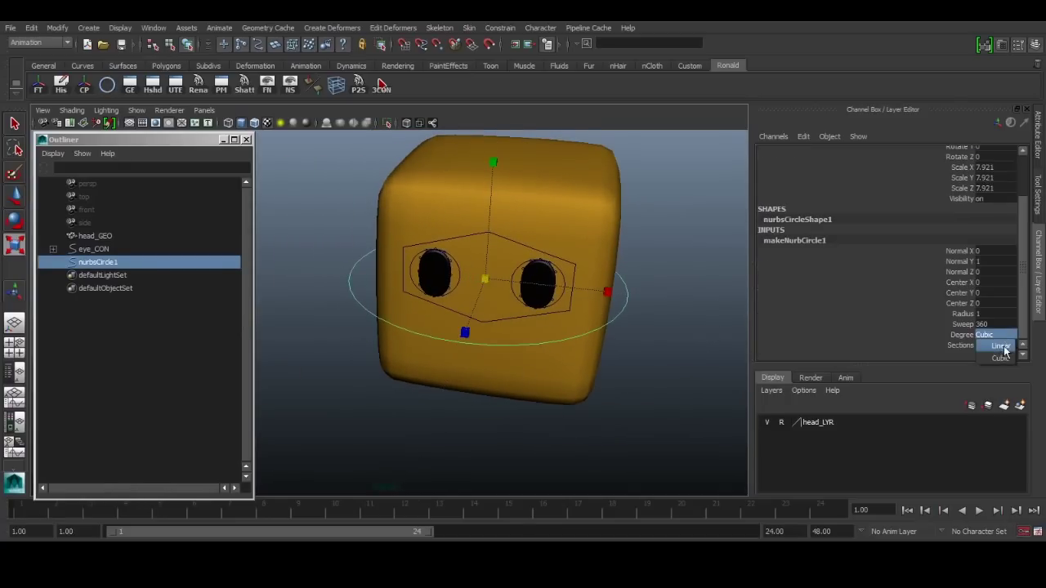
left_click(1004, 351)
left_click(945, 344)
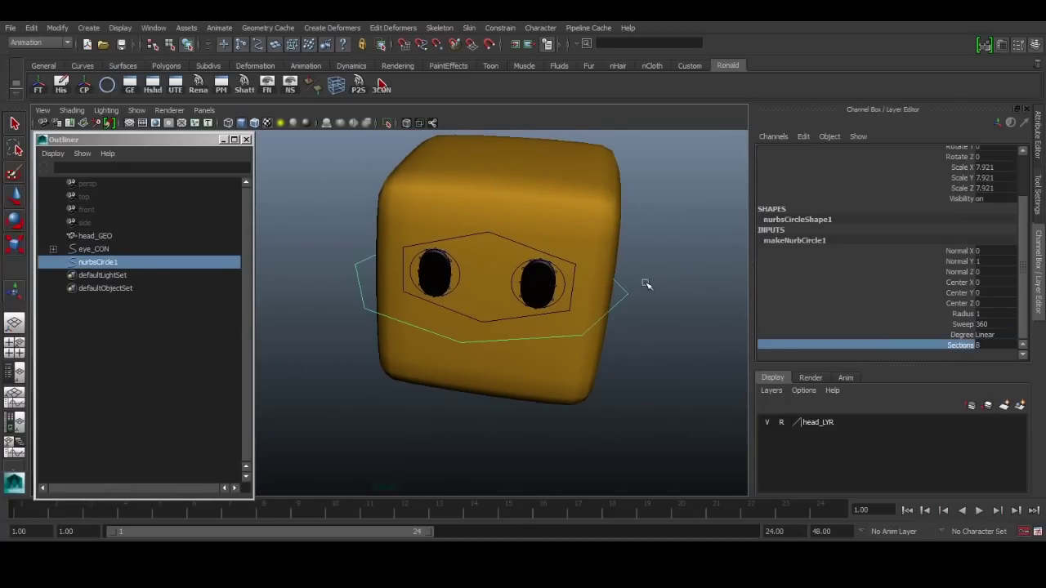
Step: Turn on wireframe on shaded in the perspective view and deselect the octagonal curve
left_click_drag(646, 285, 549, 329, "alt")
key("w")
left_click(71, 111)
left_click(143, 229)
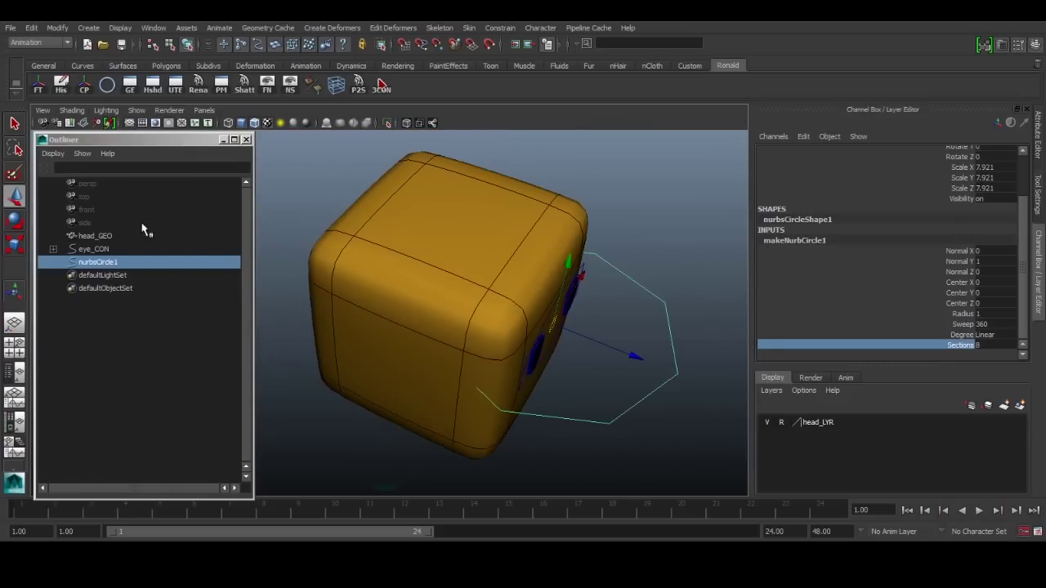
middle_click_drag(466, 247, 512, 232, "alt")
left_click(553, 255)
left_click_drag(621, 278, 569, 252, "alt")
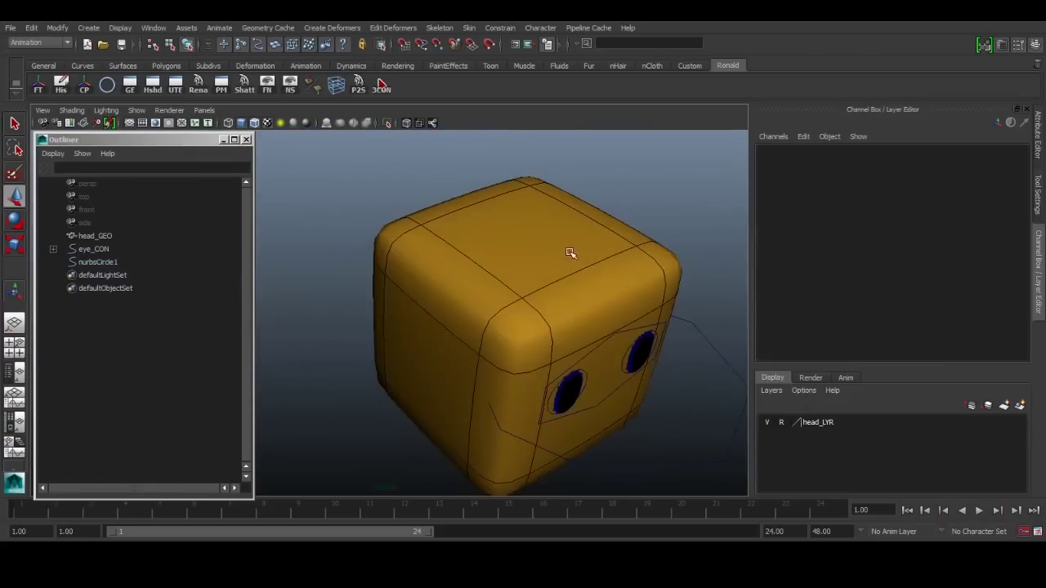
Step: Take head_LYR out of reference mode and show head_GEO without smooth preview
left_click(782, 424)
left_click(616, 280)
key("1")
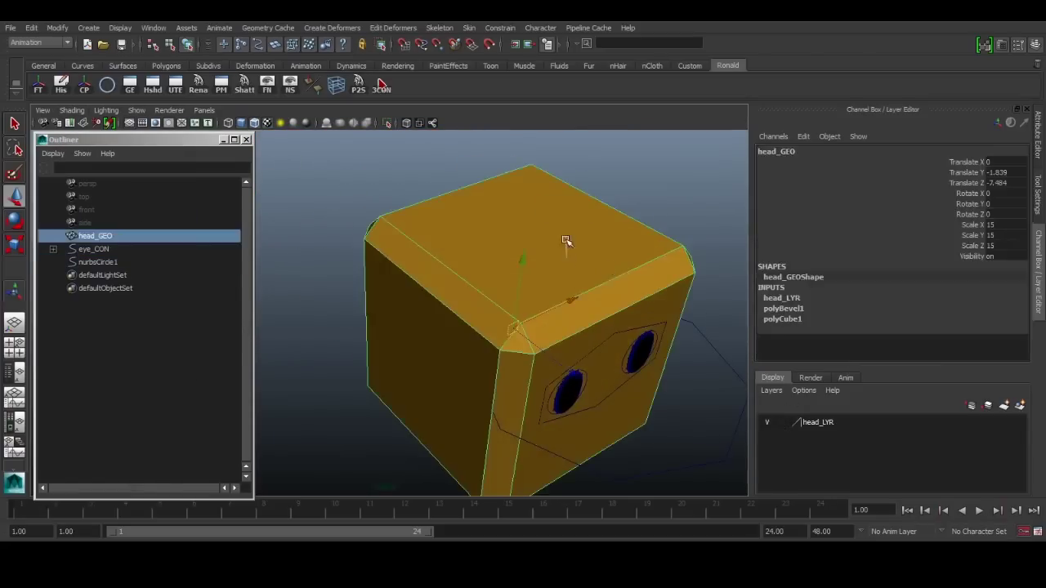
Step: Split three edge rings of head_GEO to add centre edge loops across its width, depth and height
right_click_drag(566, 240, 566, 204)
key("q")
left_click(616, 274)
right_click_drag(598, 247, 588, 272, "ctrl")
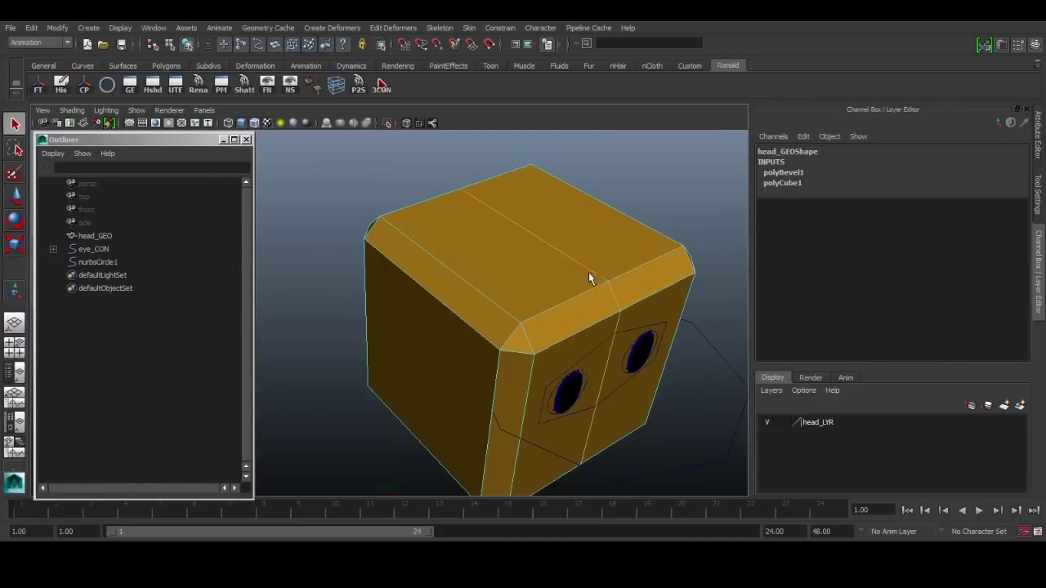
left_click(458, 274)
key("g")
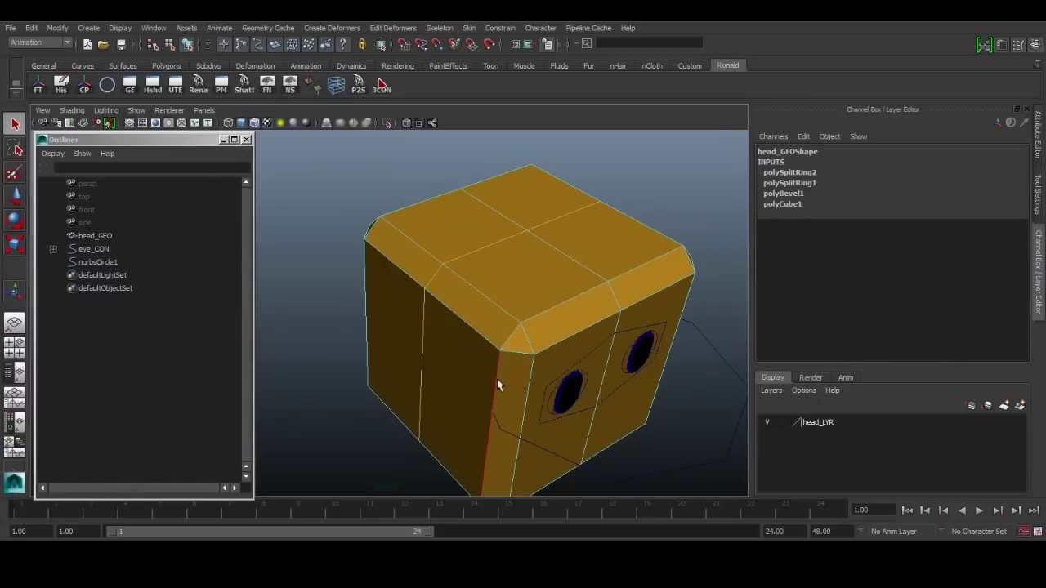
left_click(497, 384)
key("g")
Step: Return head_GEO to object mode, turn its smooth preview back on and deselect it
right_click_drag(542, 303, 591, 263)
left_click(593, 261)
key("3")
left_click(663, 188)
left_click_drag(650, 291, 691, 271, "alt")
Step: Snap the octagonal curve to the centre vertex of the head's underside, at Translate Y -9.339 and Z -7.484
left_click(708, 312)
left_click_drag(708, 311, 673, 340, "alt")
key("w")
left_click_drag(646, 299, 564, 239, "alt")
key("v")
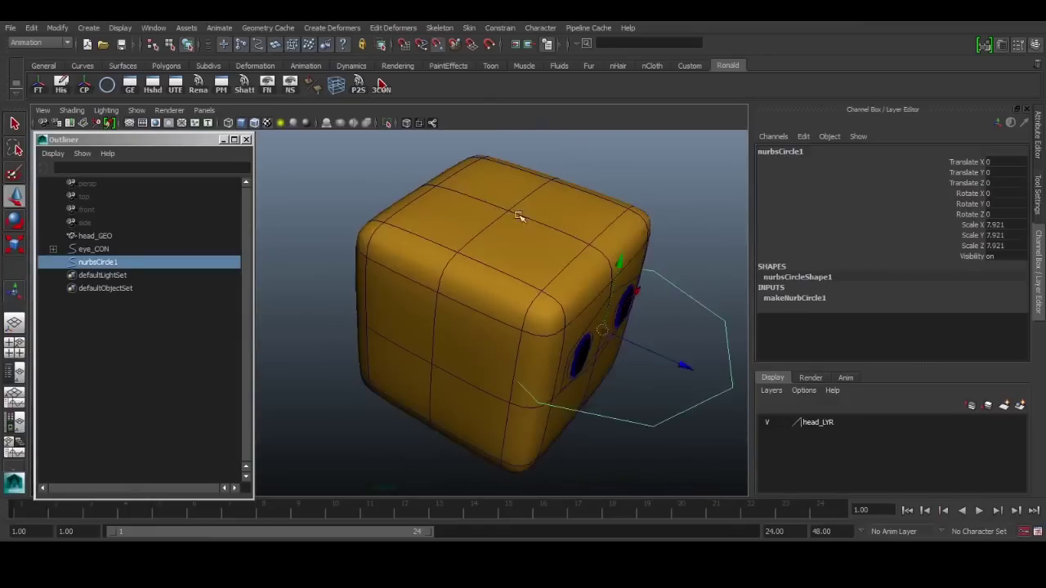
middle_click_drag(518, 215, 512, 212)
left_click_drag(564, 214, 547, 199, "alt")
right_click_drag(537, 191, 499, 229, "alt")
left_click_drag(498, 229, 490, 308, "alt")
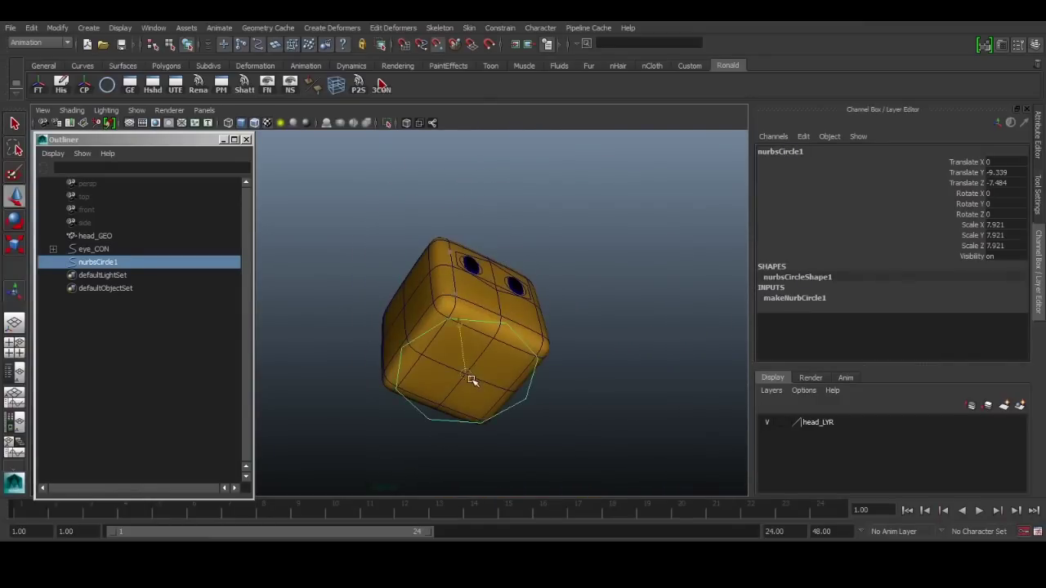
Step: Scale the octagonal curve uniformly to about 12.2 so that it surrounds the base of the head
left_click_drag(476, 364, 551, 371, "alt")
right_click_drag(498, 368, 544, 350, "alt")
left_click_drag(545, 350, 523, 335, "alt")
key("e")
key("r")
left_click_drag(488, 414, 557, 228)
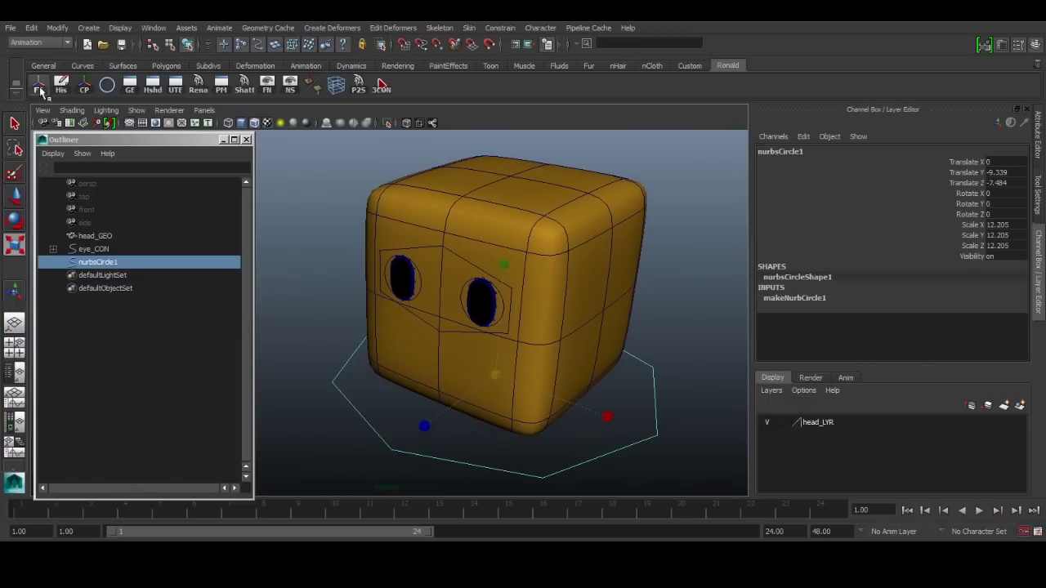
Step: Clean up the octagonal curve by freezing its transformations and deleting its history, and rename it head_CON
left_click(38, 87)
left_click(60, 87)
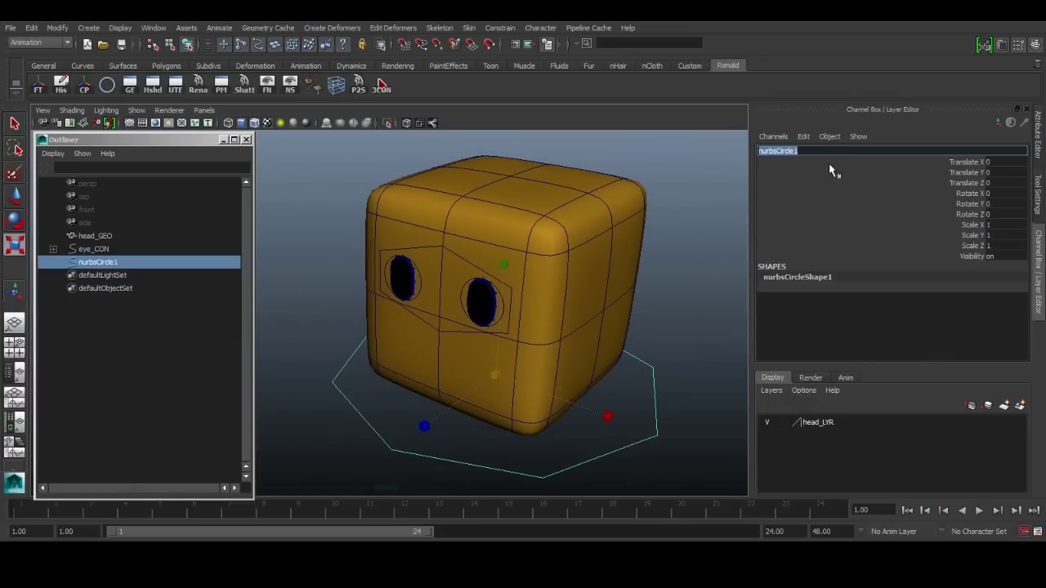
type("head_CON")
key("Return")
left_click(282, 232)
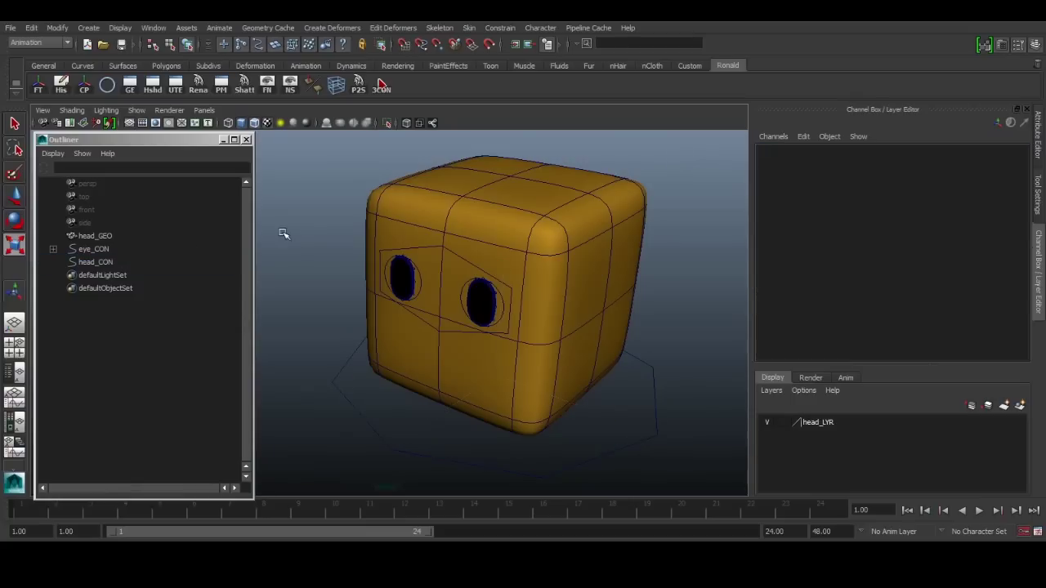
Step: Parent head_GEO under head_CON
key("q")
left_click(114, 237)
left_click(120, 262, "ctrl")
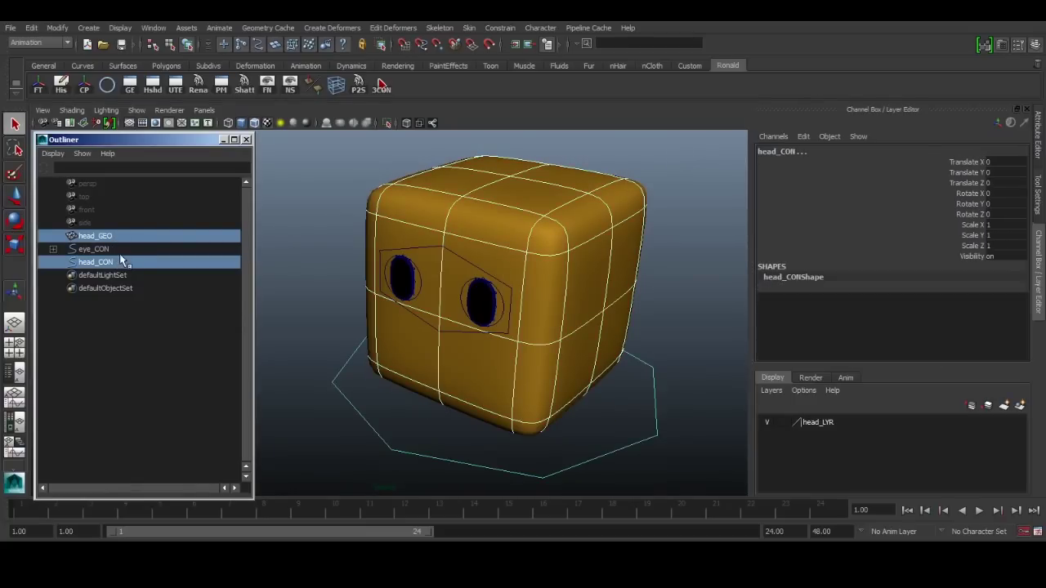
key("p")
Step: Try rotating head_CON to check that the head geometry follows it, and undo the rotation
left_click(129, 251)
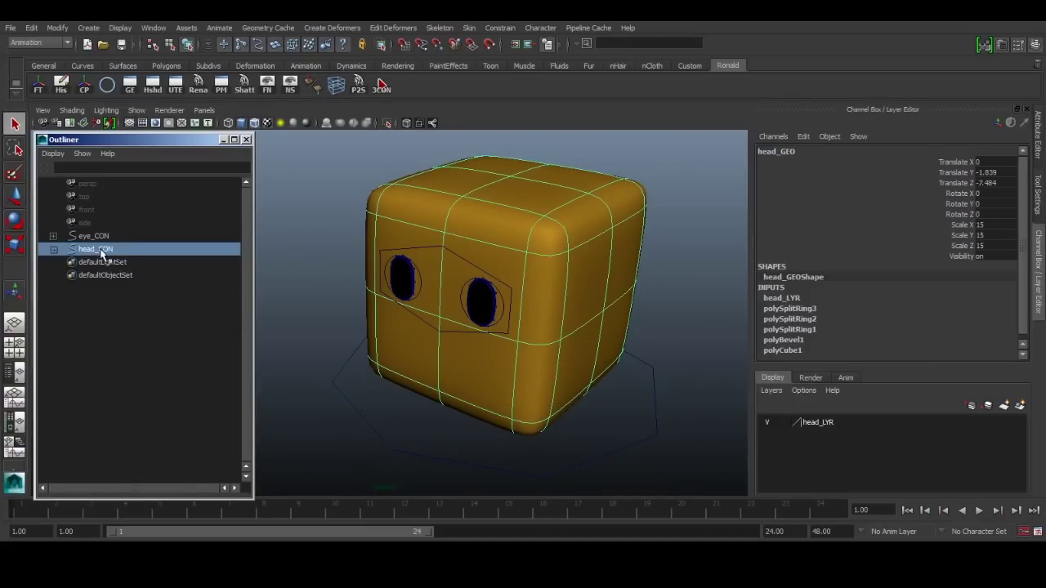
key("w")
left_click(534, 374)
key("e")
left_click(627, 448)
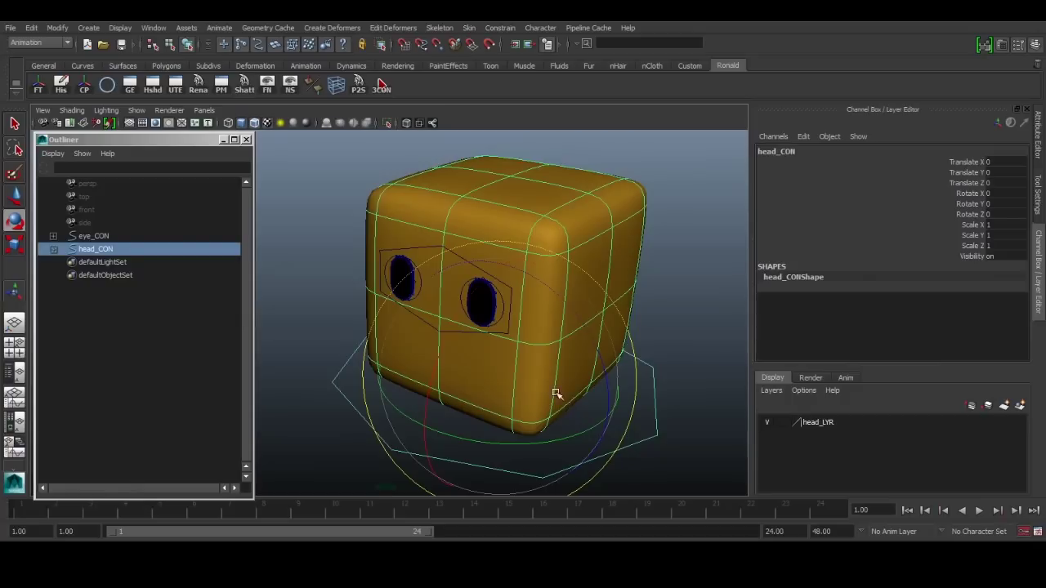
left_click_drag(556, 397, 478, 322)
key("ctrl+z")
Step: Parent eye_CON under head_CON
left_click(110, 237)
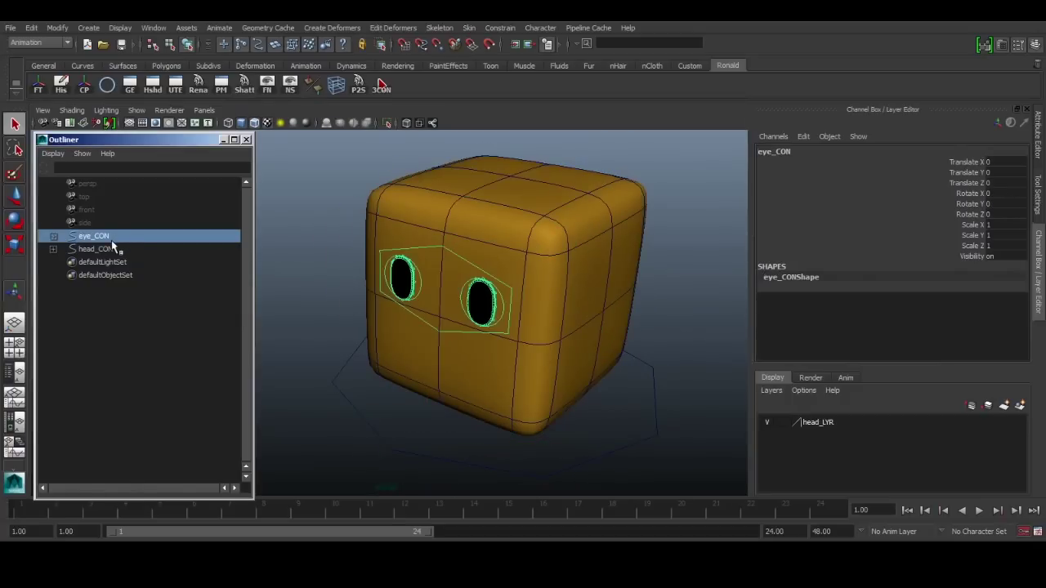
middle_click_drag(100, 237, 107, 253)
Step: Test the parented eye control by rotating head_CON with the head and eyes beneath it, and undo the rotation
left_click(608, 453)
key("e")
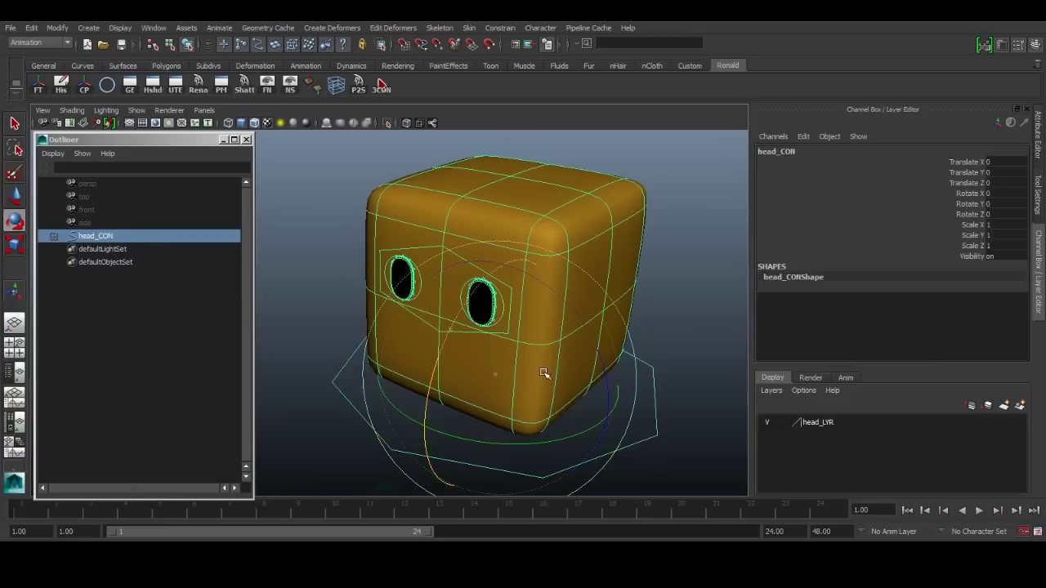
left_click_drag(544, 374, 573, 380)
left_click(661, 361)
key("q")
left_click_drag(658, 401, 630, 428)
key("e")
left_click_drag(560, 389, 482, 312)
key("ctrl+z")
Step: Set the head_LYR display layer to Reference mode so that the head geometry cannot be selected
left_click_drag(541, 329, 581, 311, "alt")
key("q")
left_click(656, 288)
middle_click_drag(656, 287, 570, 344, "alt")
scroll(569, 344, "up", 3)
left_click_drag(570, 344, 631, 325, "alt")
scroll(551, 290, "down", 4)
scroll(551, 287, "up", 3)
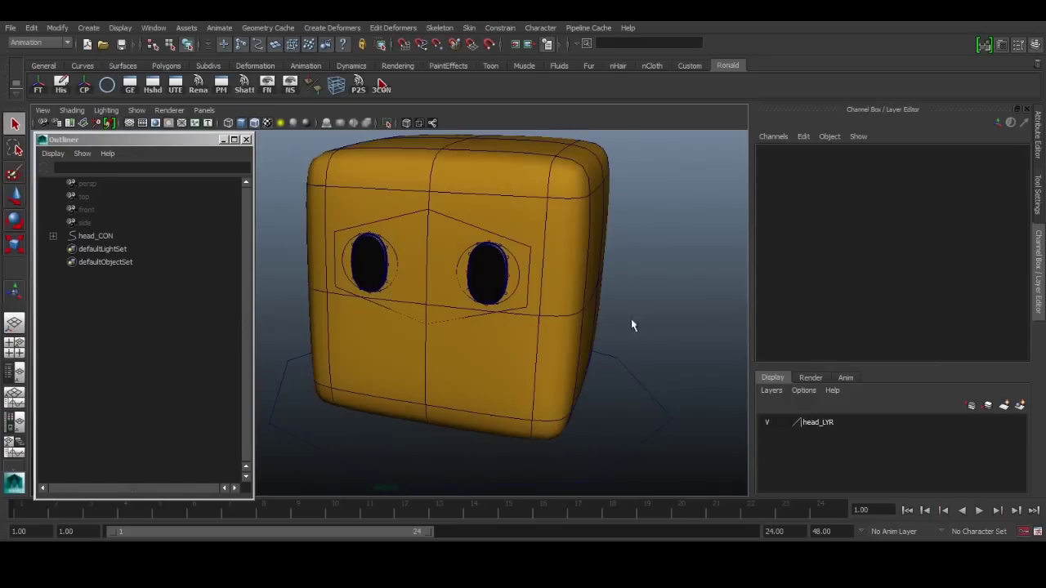
left_click(782, 422)
left_click(782, 423)
Step: Select head_CON by its base curve and examine the head and eye controls from several angles
left_click_drag(708, 387, 606, 413, "alt")
scroll(605, 421, "down", 3)
left_click(604, 428)
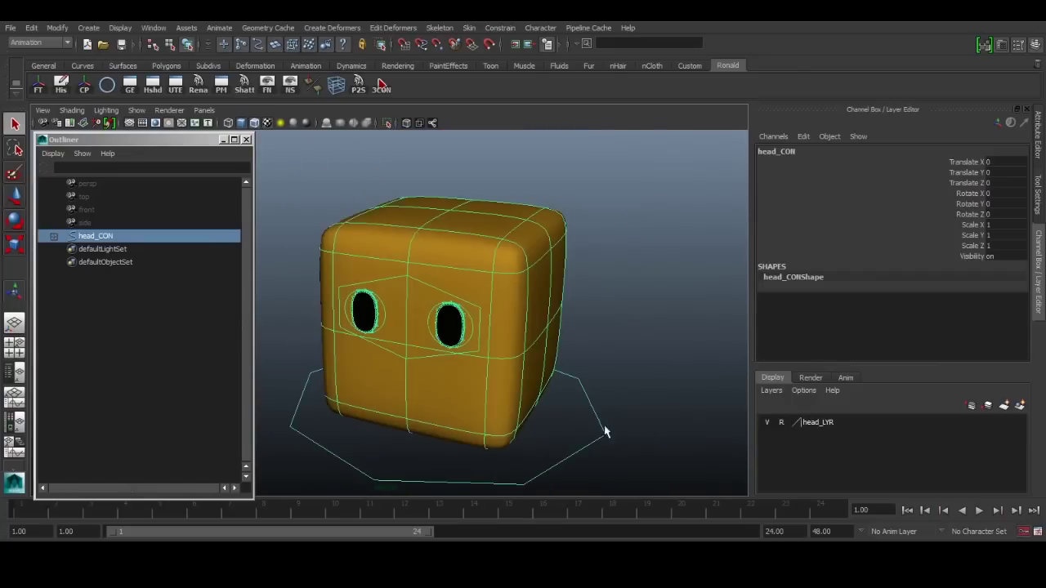
scroll(512, 371, "down", 4)
scroll(514, 373, "up", 6)
left_click_drag(522, 377, 585, 333, "alt")
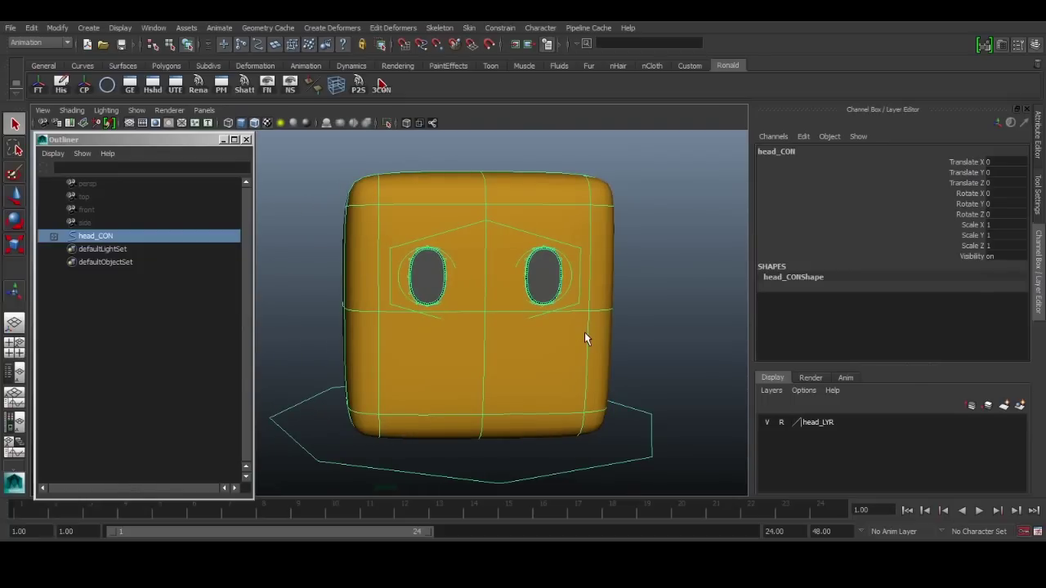
left_click_drag(612, 316, 681, 401, "alt")
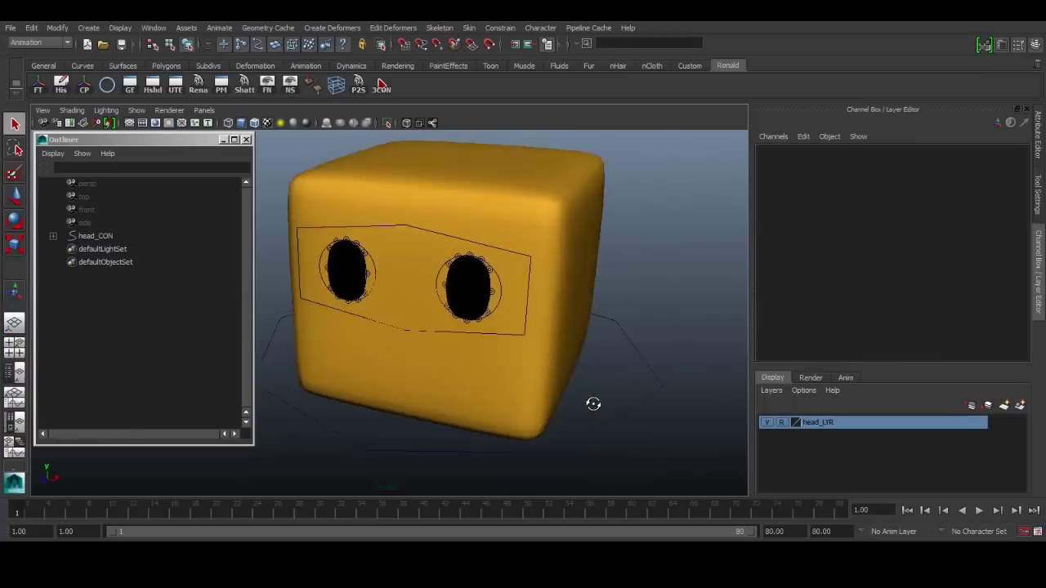
right_click_drag(593, 401, 497, 362, "alt")
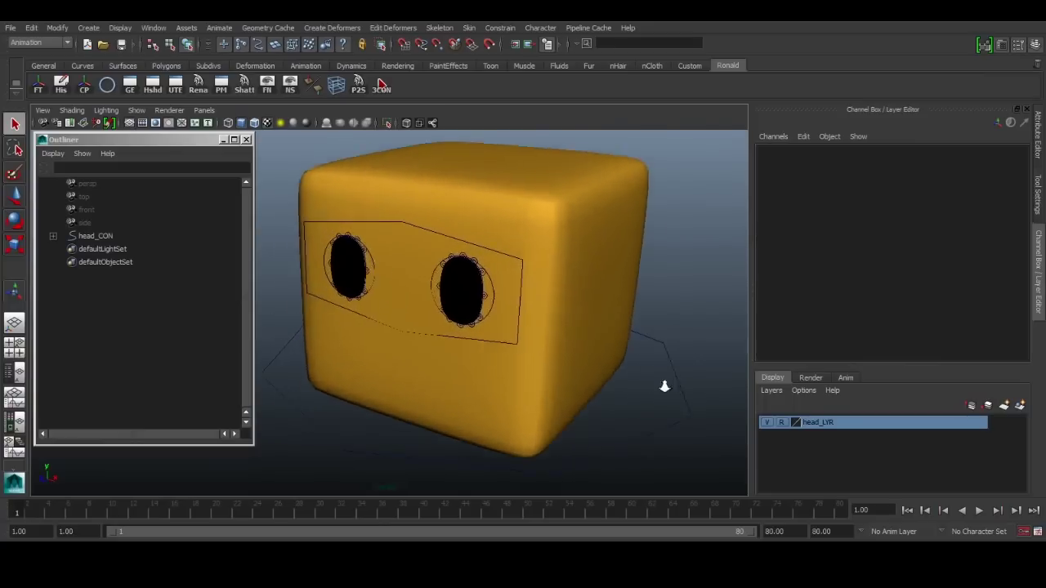
right_click_drag(665, 387, 581, 393, "alt")
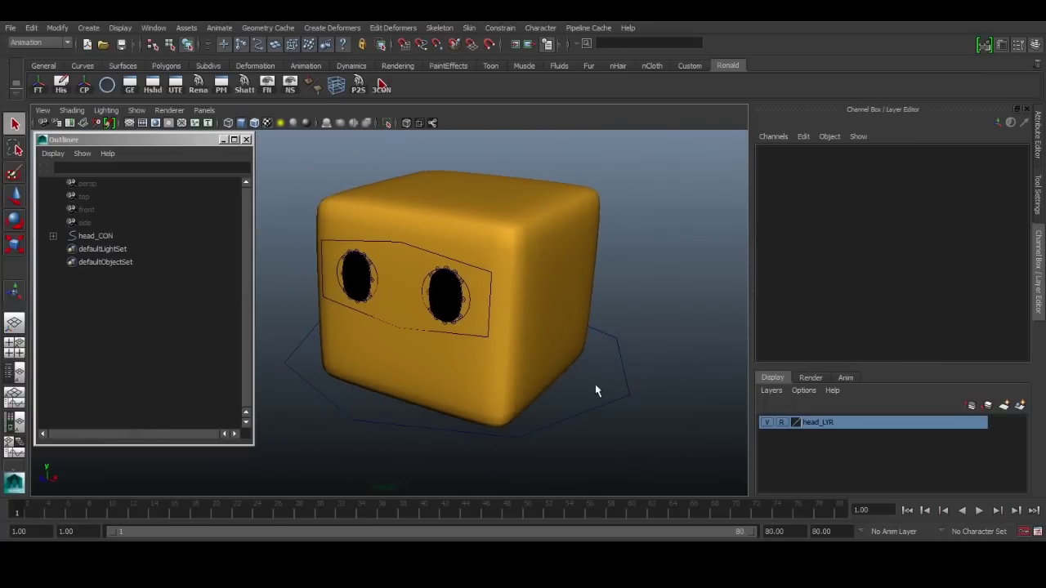
left_click_drag(595, 391, 614, 381, "alt")
Step: Try a small rotation of head_CON with the head layer referenced, and undo it
left_click(561, 408)
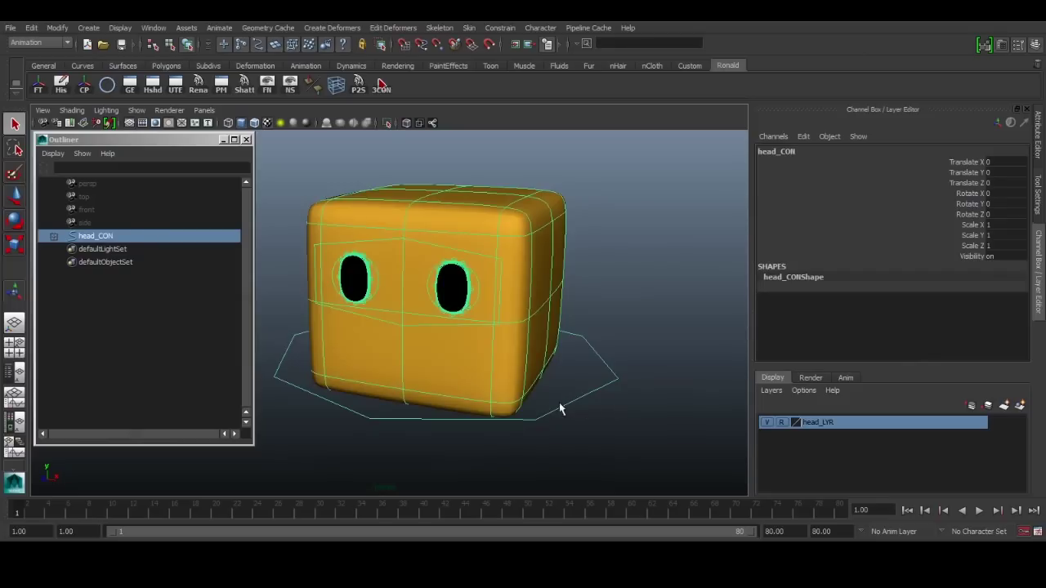
left_click_drag(561, 408, 580, 397, "alt")
key("e")
mouse_move(539, 334)
left_mouse_down()
mouse_move(477, 321)
mouse_move(556, 327)
left_mouse_up()
key("ctrl+z")
Step: Select eye_CON around the two eyes and ready it for moving with the Move tool
left_click_drag(618, 335, 568, 335, "alt")
key("q")
scroll(547, 313, "up", 4)
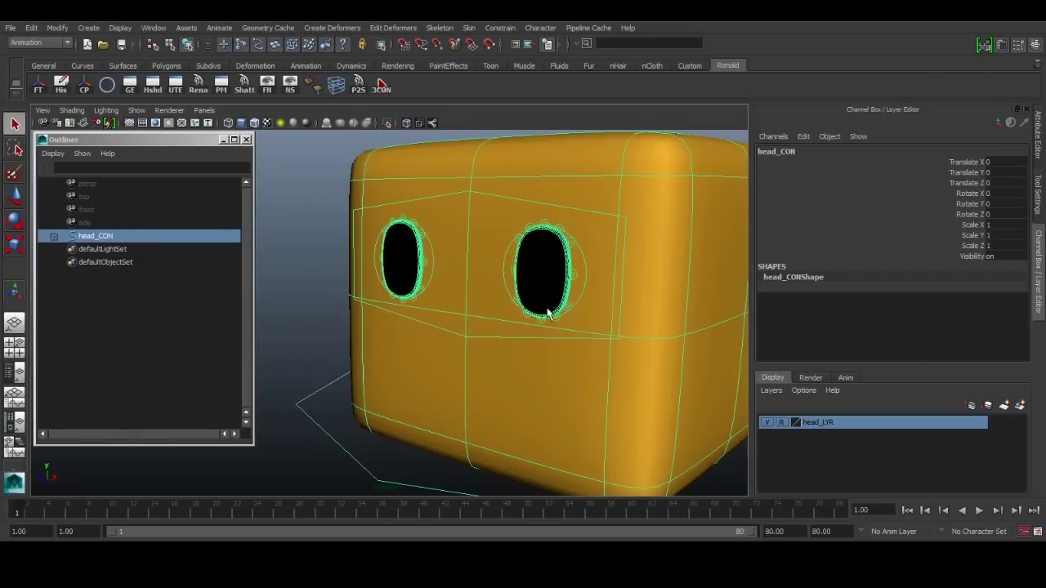
left_click(621, 310)
key("w")
left_click_drag(621, 316, 528, 275, "alt")
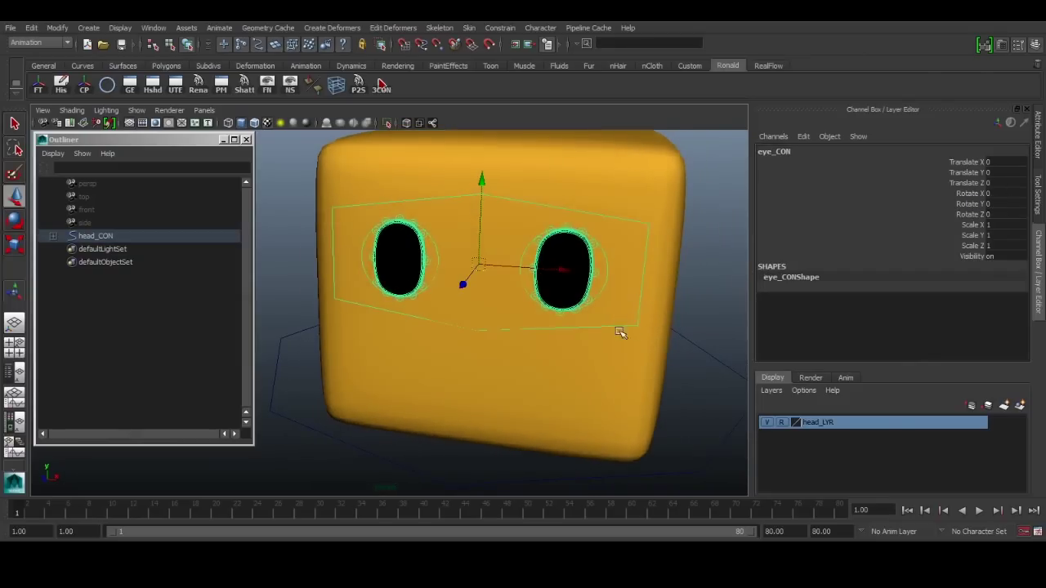